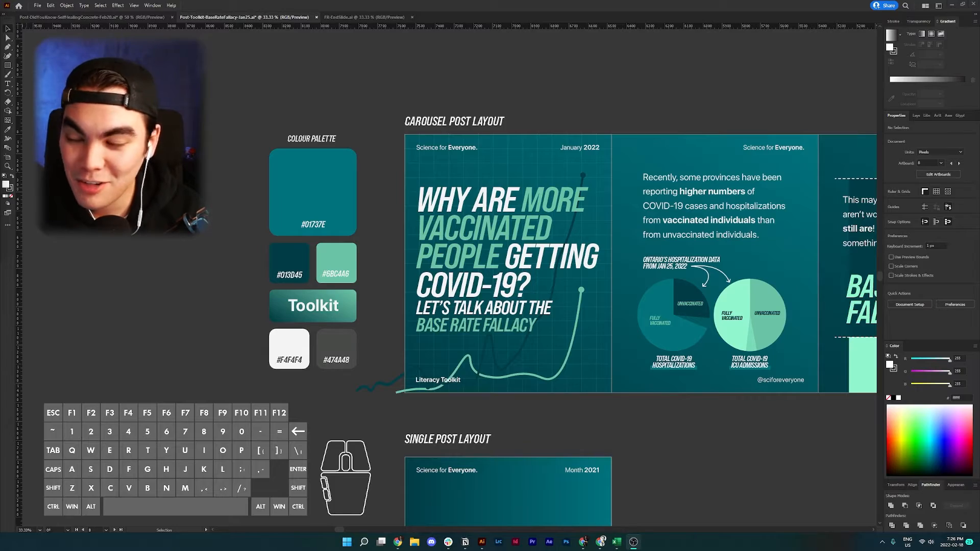
Bring up the Google Docs translation document and enter the filler text "fwefwefwefd" above the Contenu heading.
drag(0, 243, 811, 33)
scroll(667, 180, down, 2)
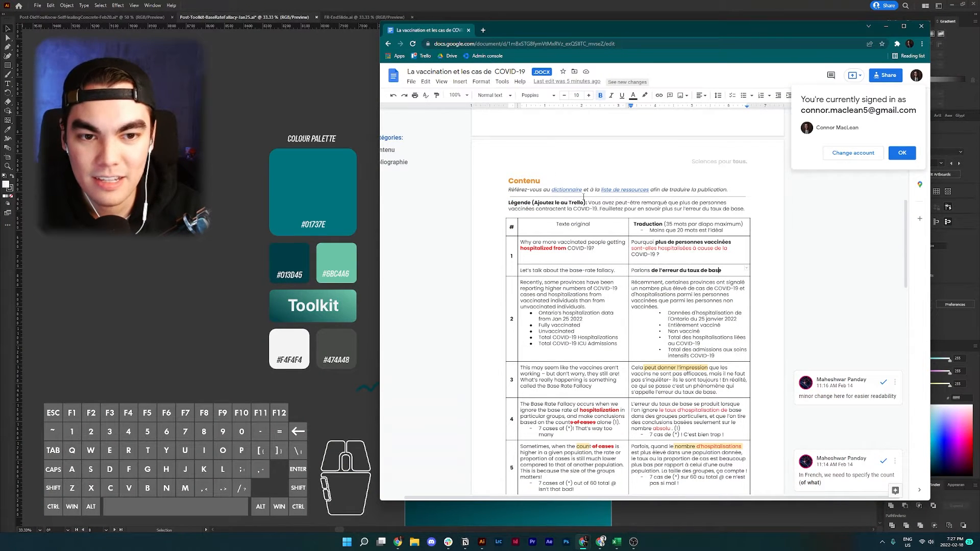
scroll(584, 197, up, 5)
click(588, 355)
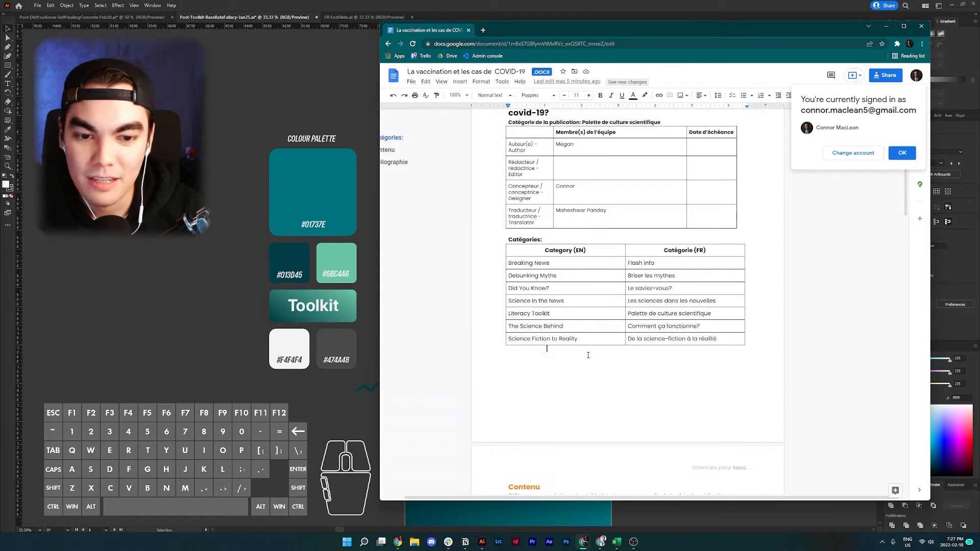
text(fwefwefwefd)
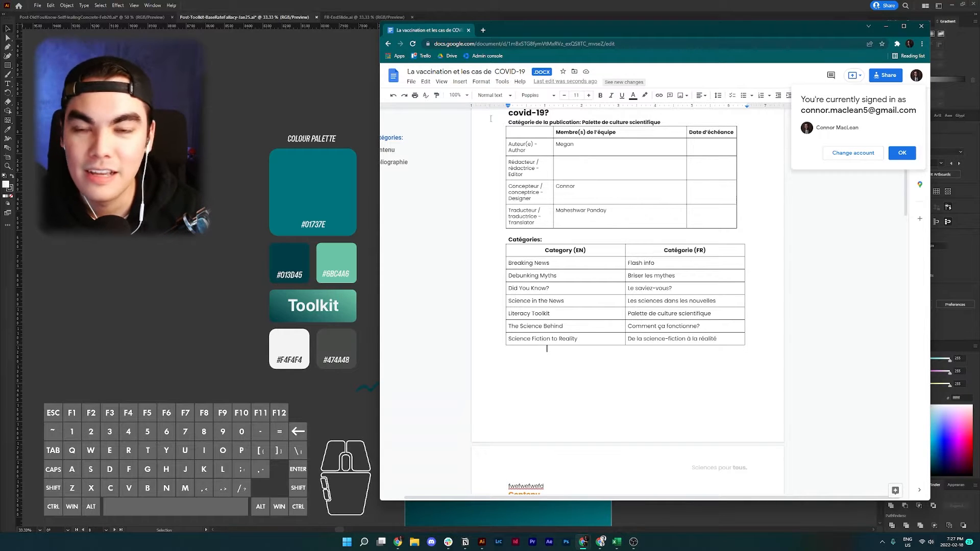
Review the document's title, team table and the English and French post category table.
scroll(564, 192, up, 2)
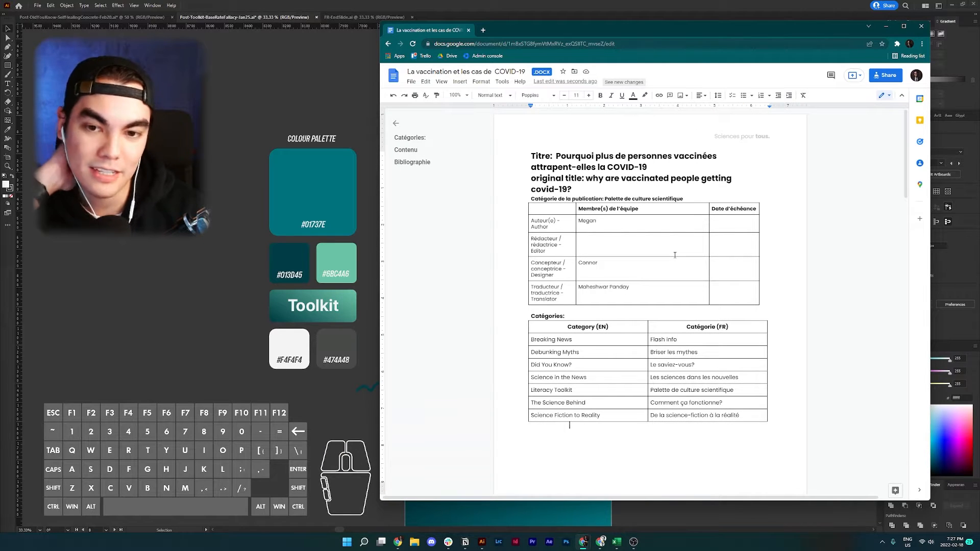
scroll(658, 258, down, 1)
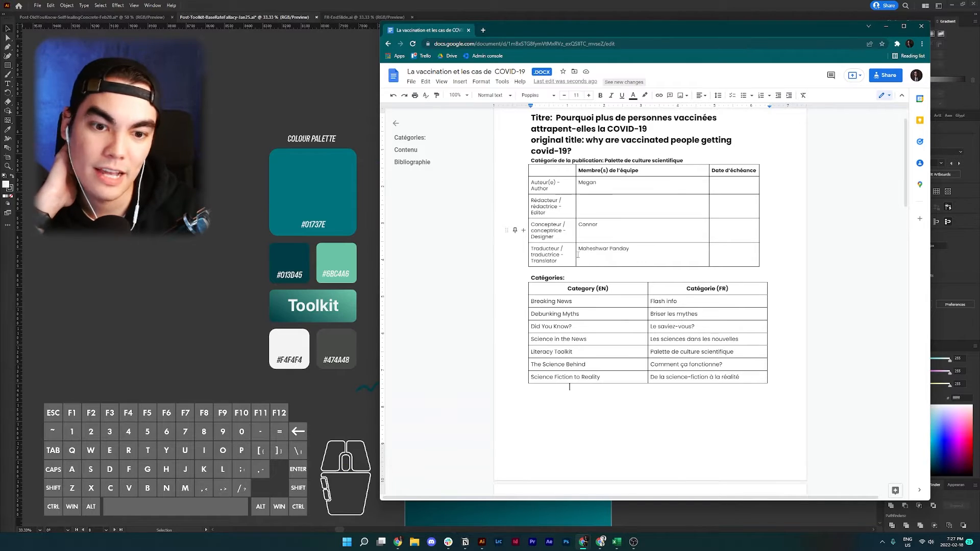
scroll(570, 259, down, 8)
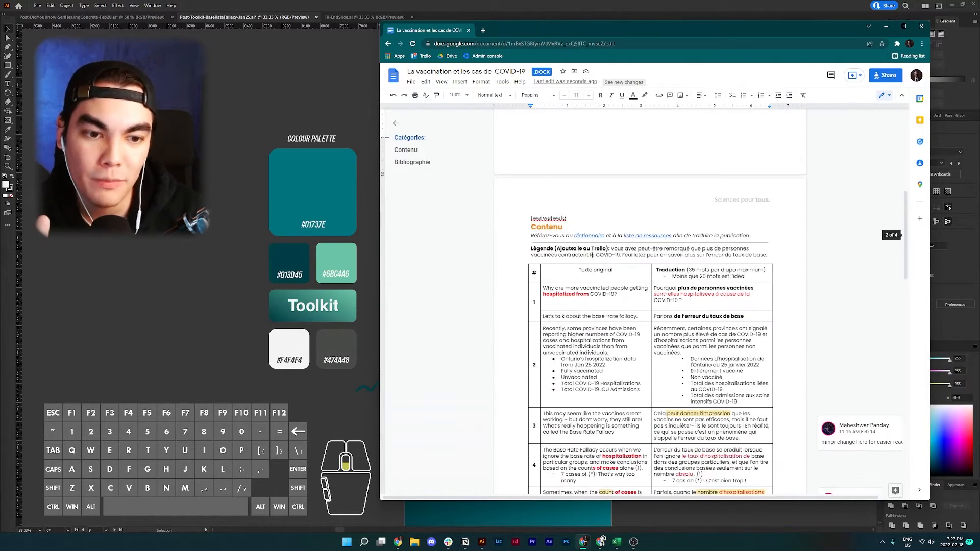
scroll(592, 255, up, 3)
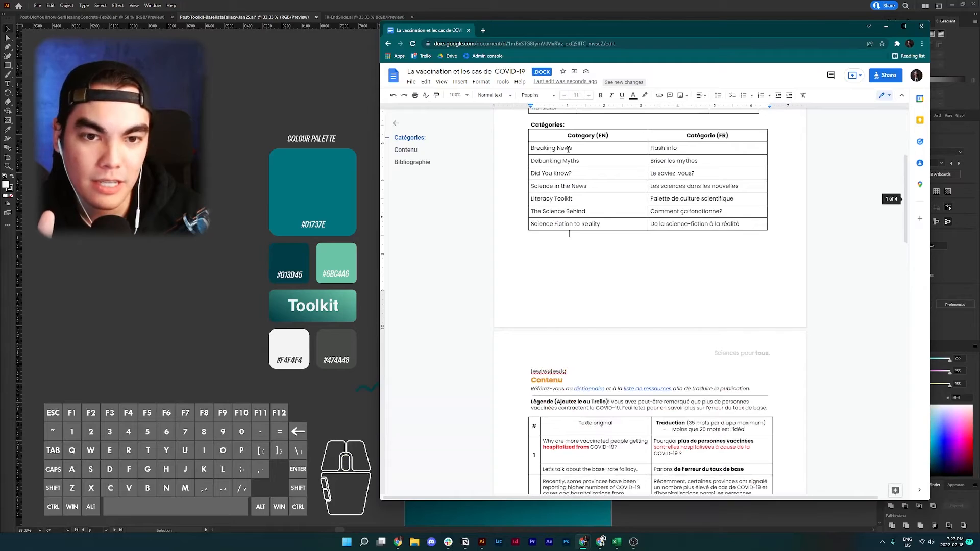
drag(570, 148, 681, 223)
click(681, 224)
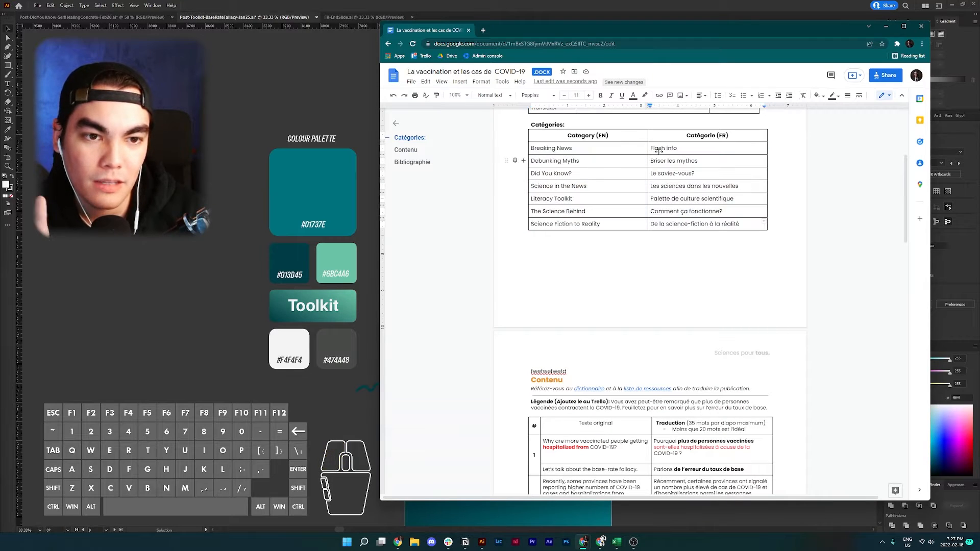
scroll(689, 204, up, 2)
scroll(672, 174, down, 2)
Examine the Contenu table, comparing each slide's original English text with its French translation, down to the bibliography.
scroll(671, 174, down, 5)
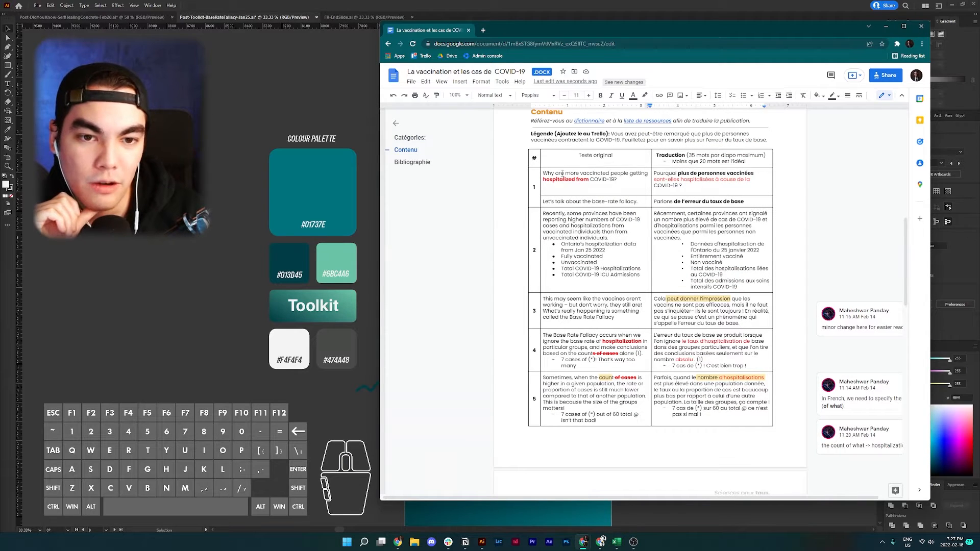
drag(564, 174, 590, 401)
click(590, 402)
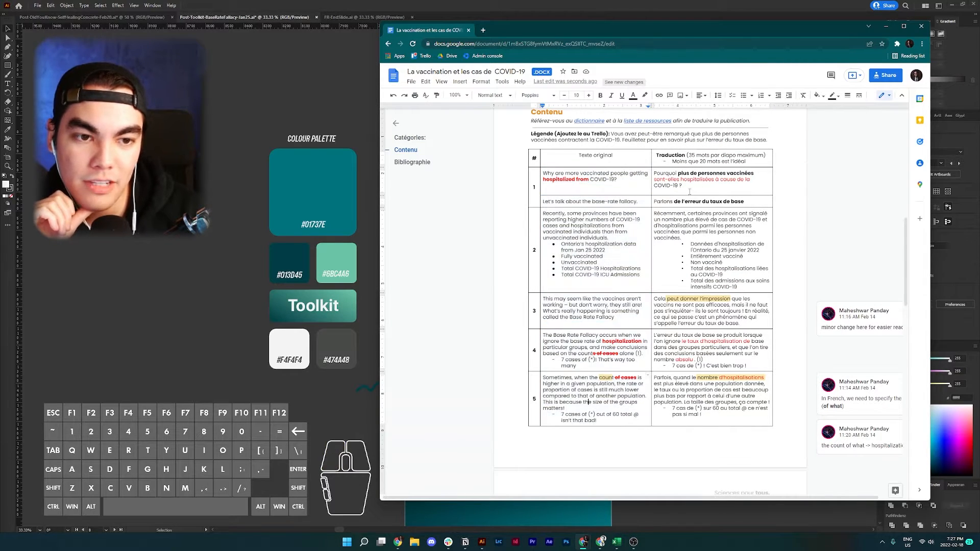
drag(691, 183, 686, 314)
click(686, 315)
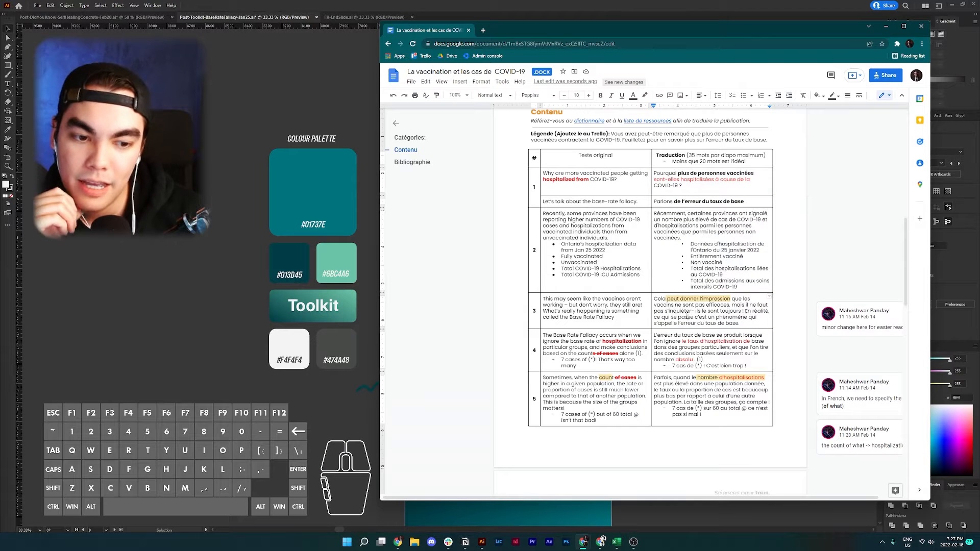
drag(678, 174, 754, 173)
click(755, 173)
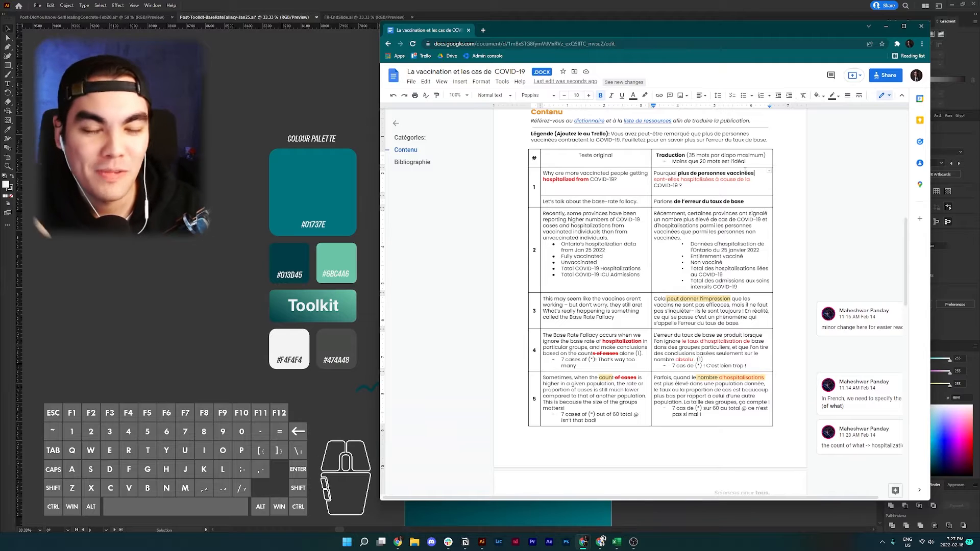
scroll(740, 191, down, 1)
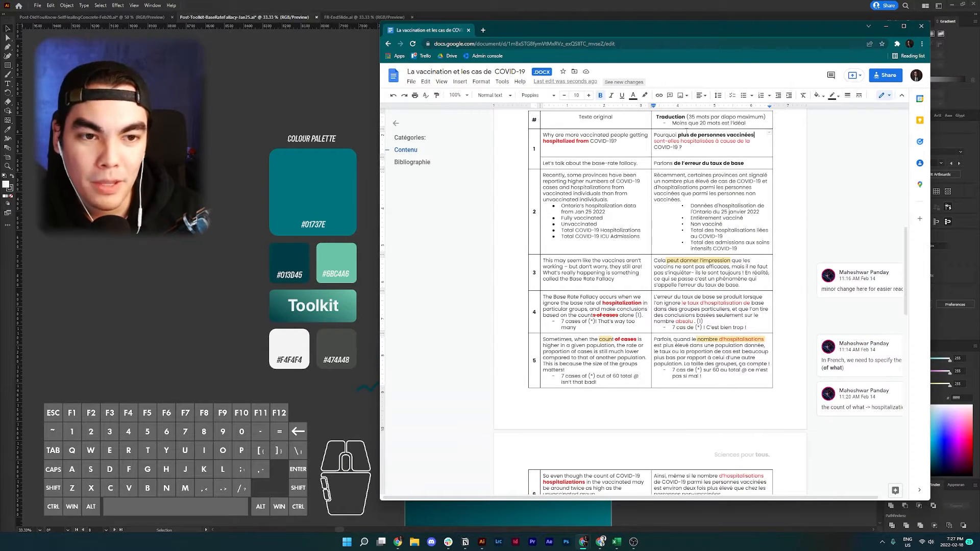
drag(656, 135, 717, 215)
click(717, 217)
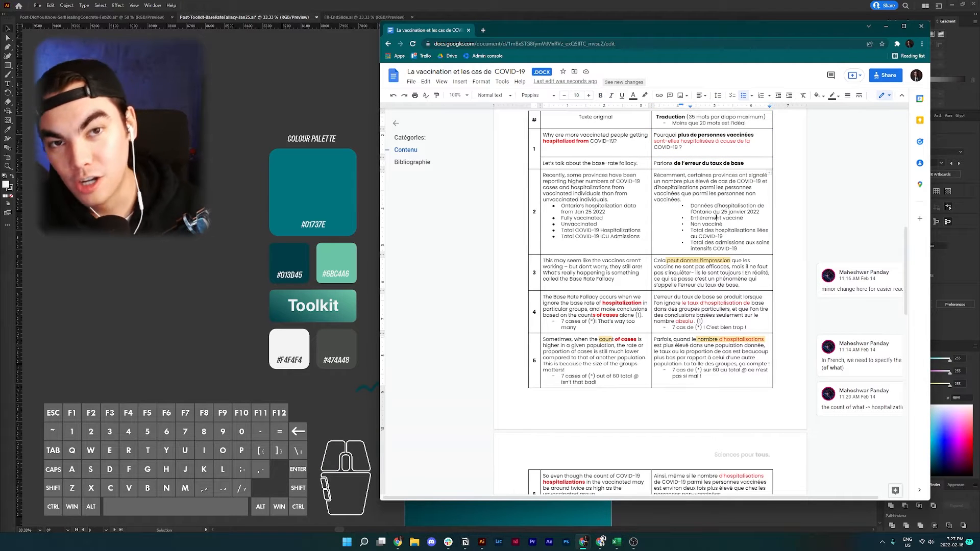
scroll(714, 214, down, 7)
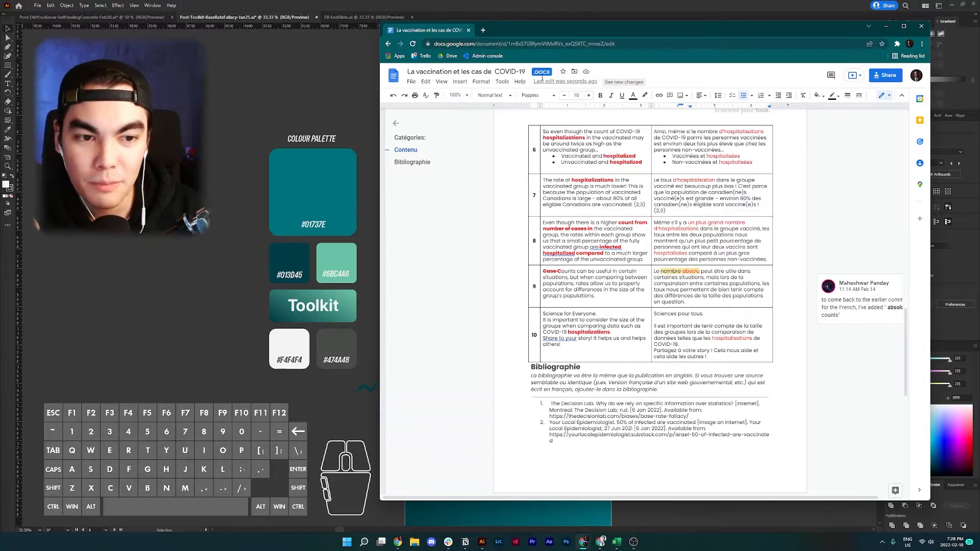
scroll(711, 275, up, 10)
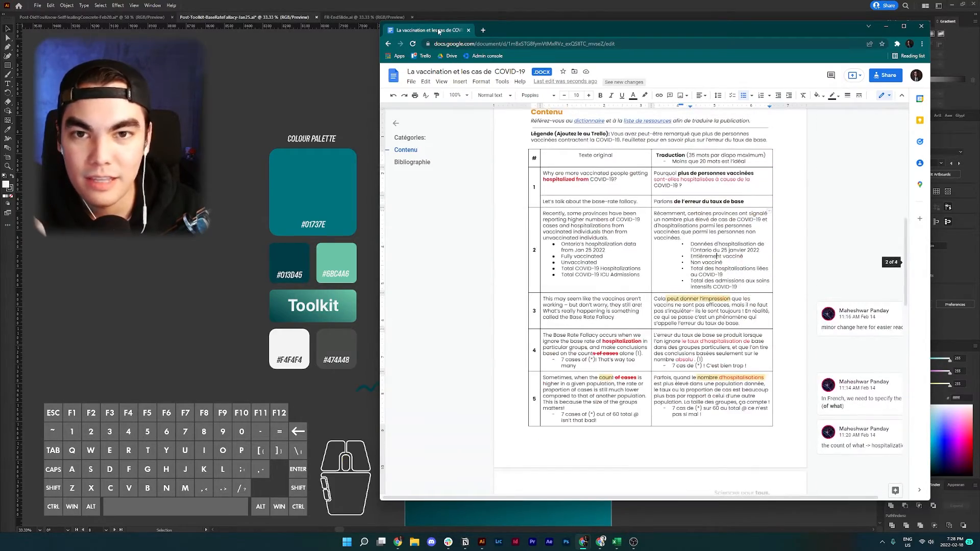
Switch back to Illustrator and save the post as FR-Post-Toolkit-BaseRateFallacy-Jan25.ai in the same folder, accepting the Illustrator 2020 options.
drag(439, 32, 0, 255)
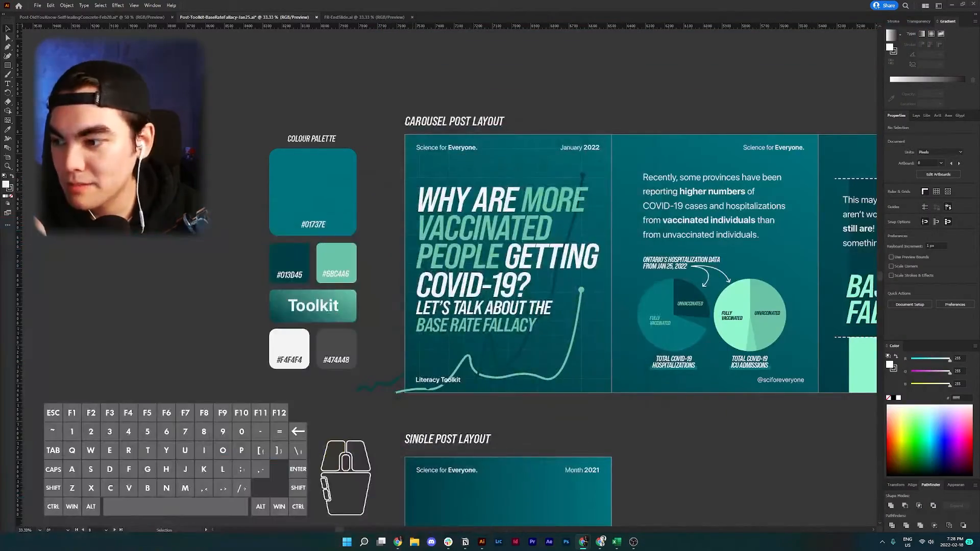
click(552, 115)
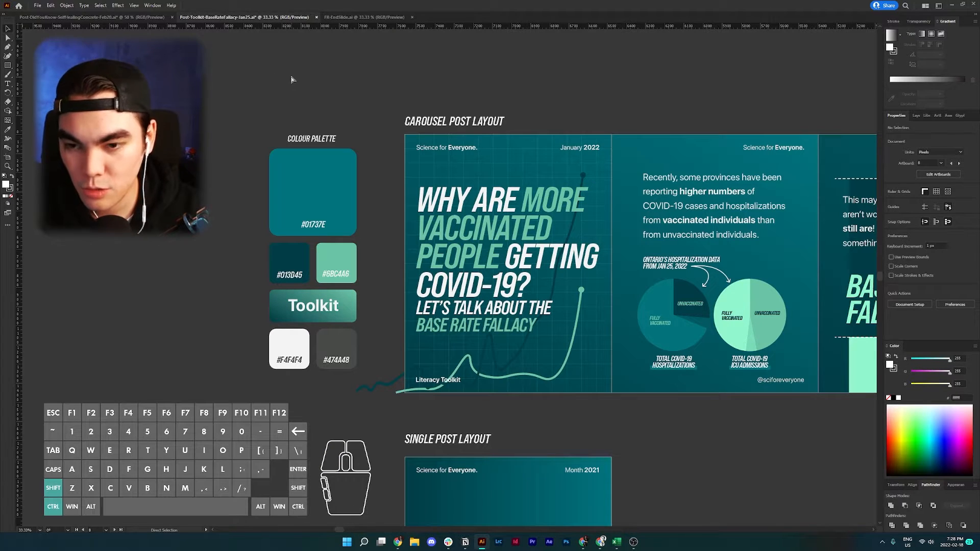
key(ctrl+shift+s)
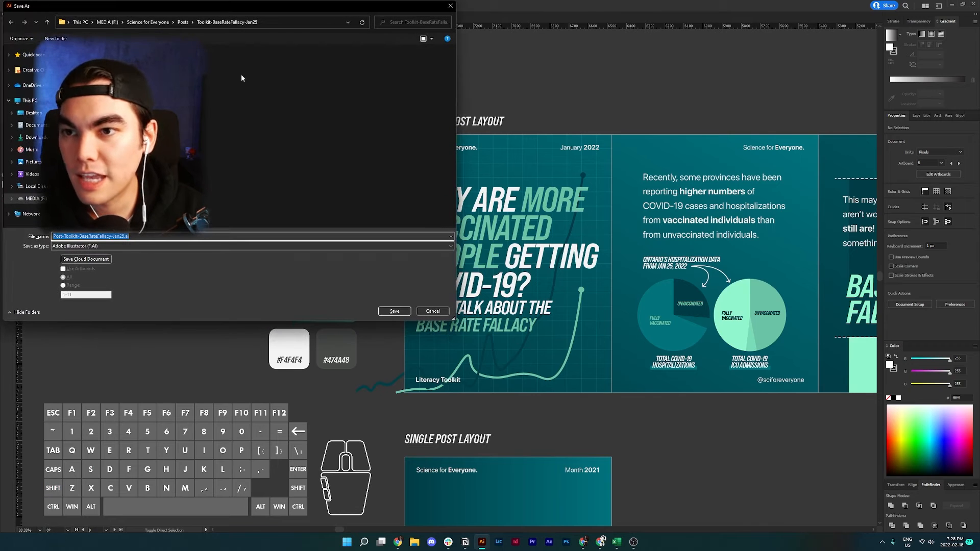
drag(213, 7, 494, 79)
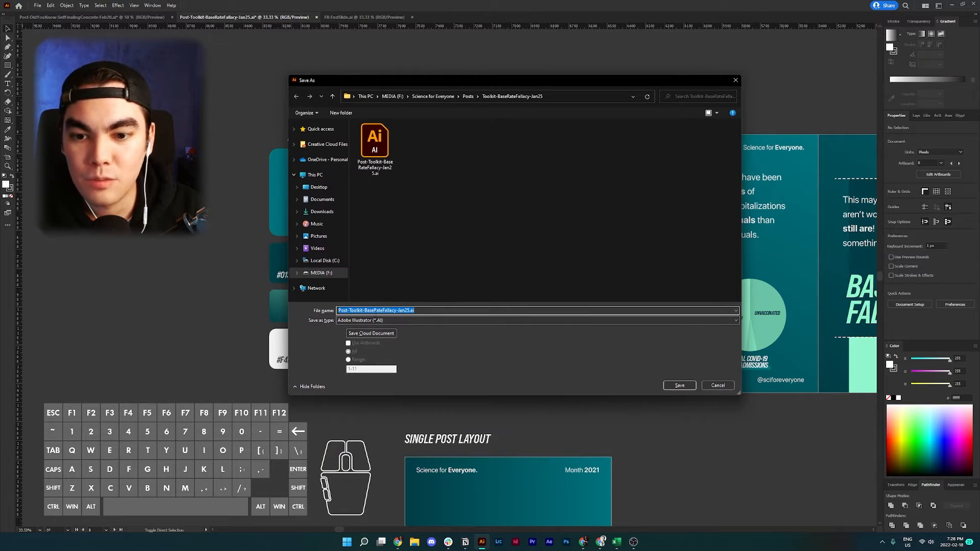
key(Left)
key(ctrl+f)
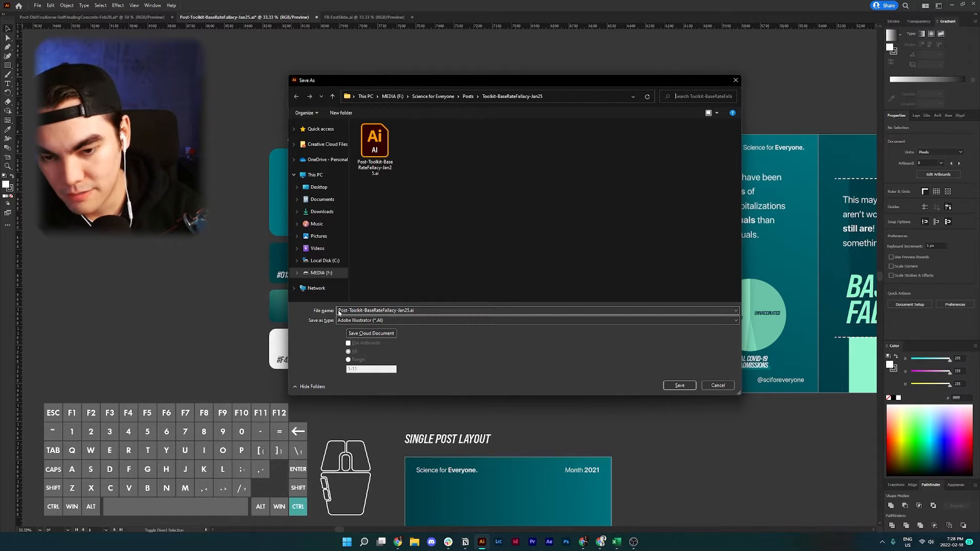
click(442, 310)
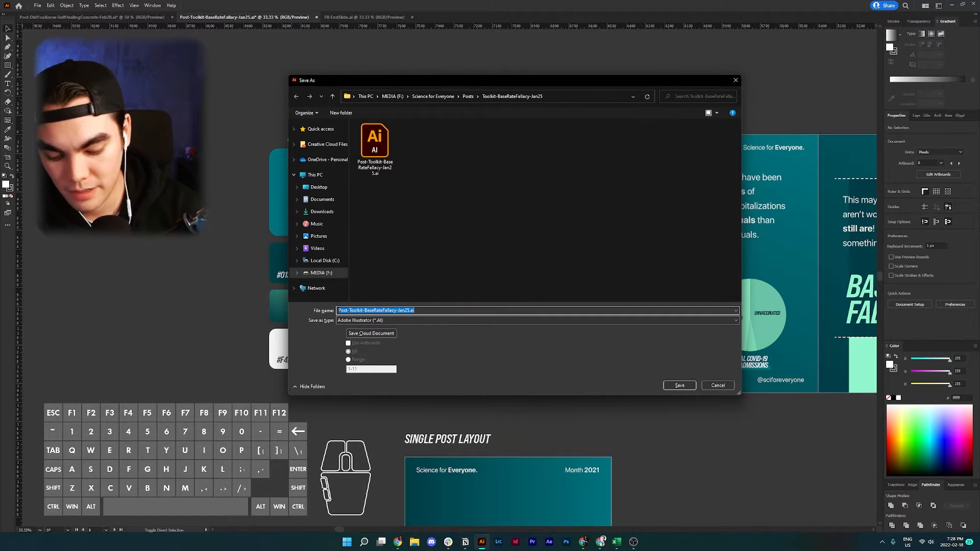
key(Left)
text(FR-)
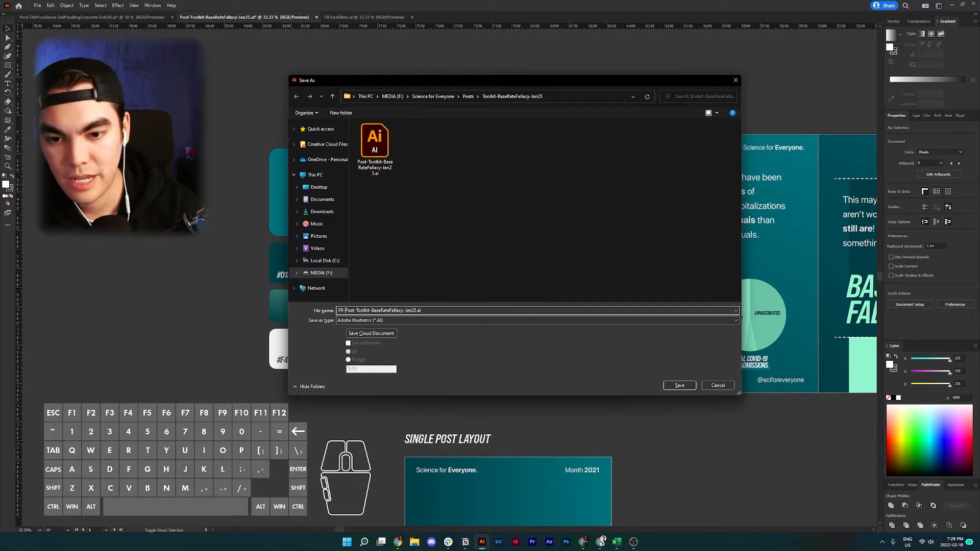
drag(345, 311, 412, 310)
click(412, 310)
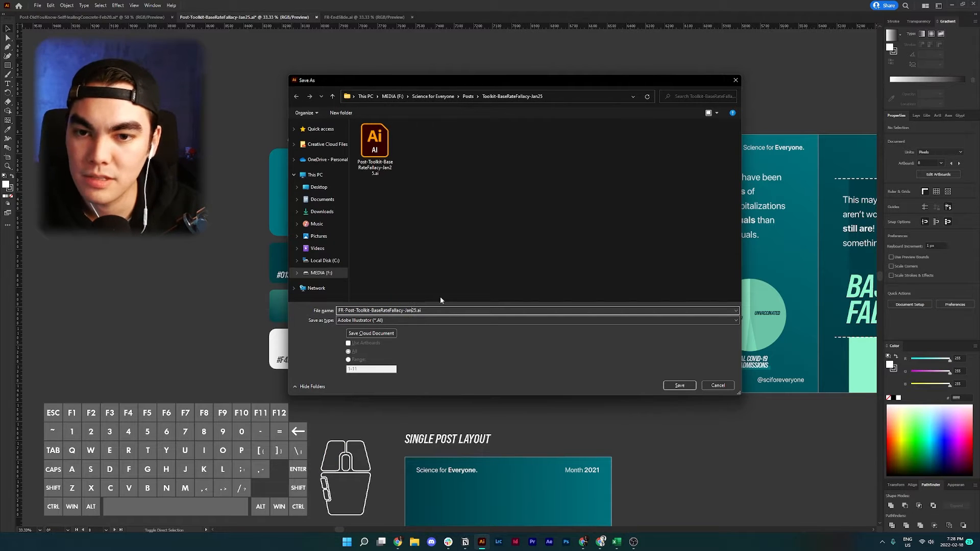
click(673, 384)
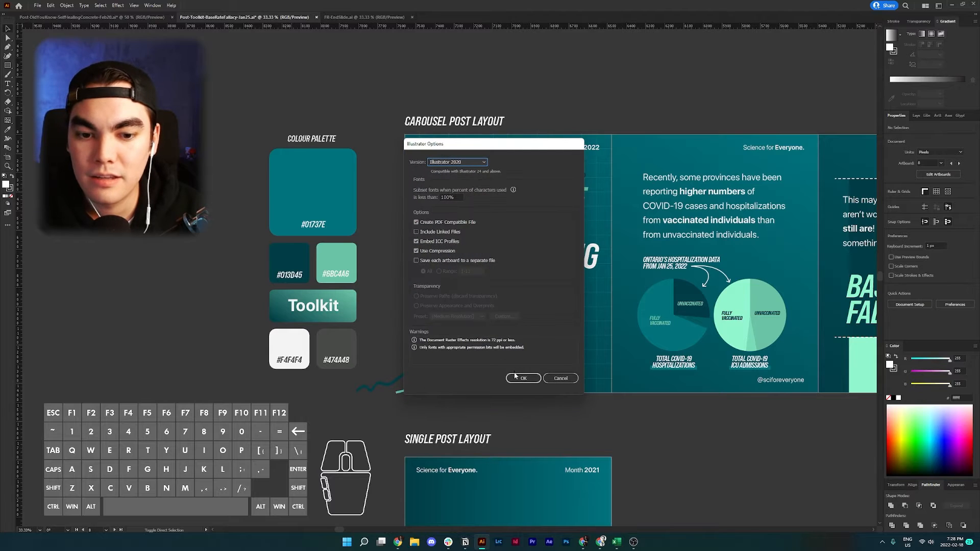
click(521, 377)
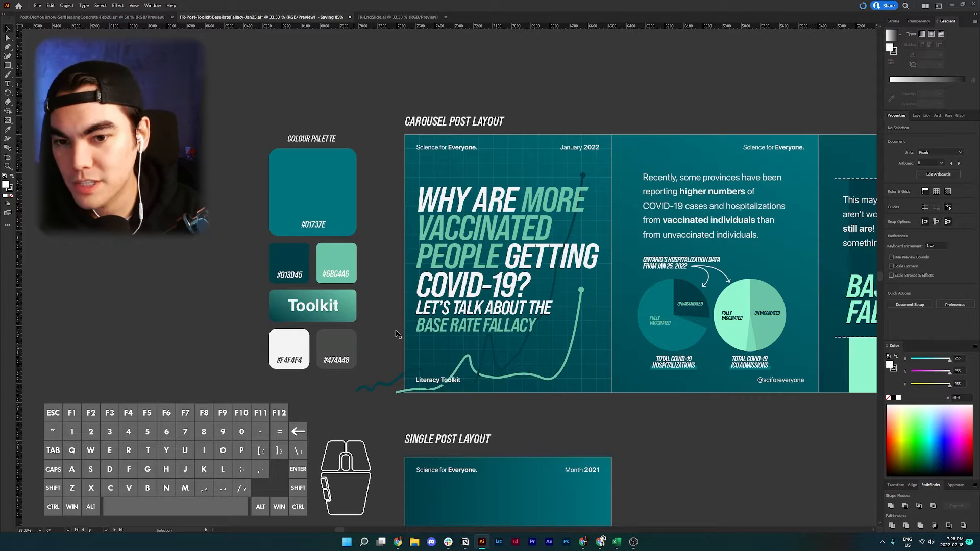
Inspect the recurring date, account handle and "Science for Everyone." header texts on the first three carousel slides.
scroll(457, 204, right, 4)
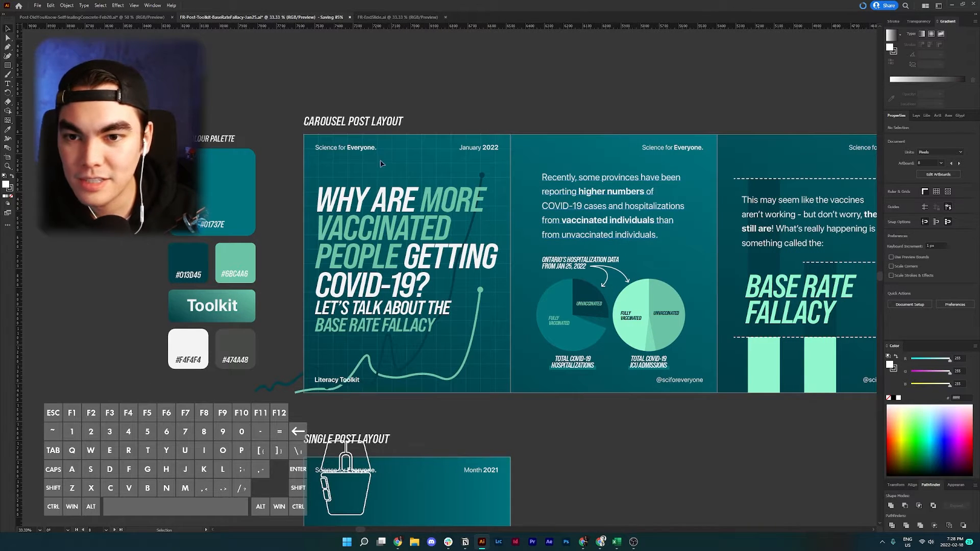
click(480, 148)
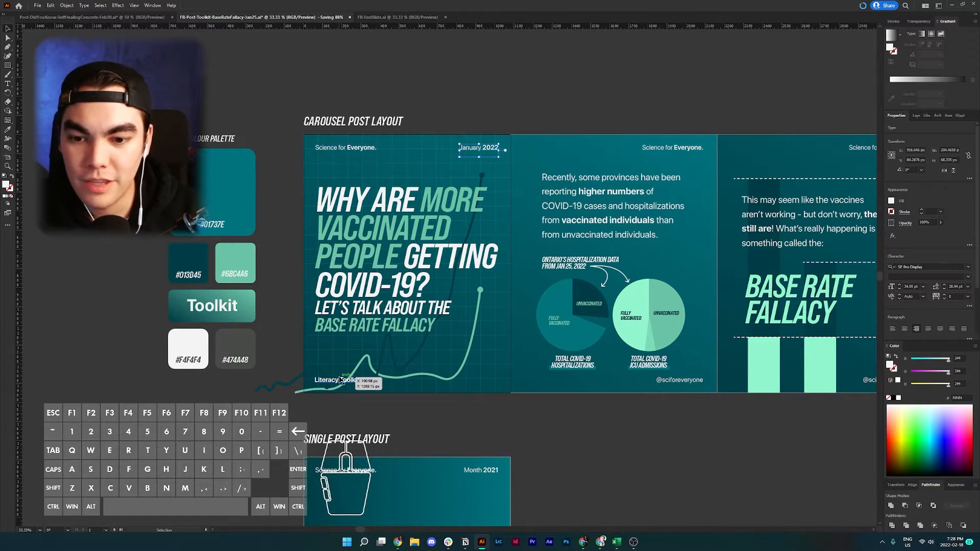
click(680, 380)
scroll(786, 161, right, 3)
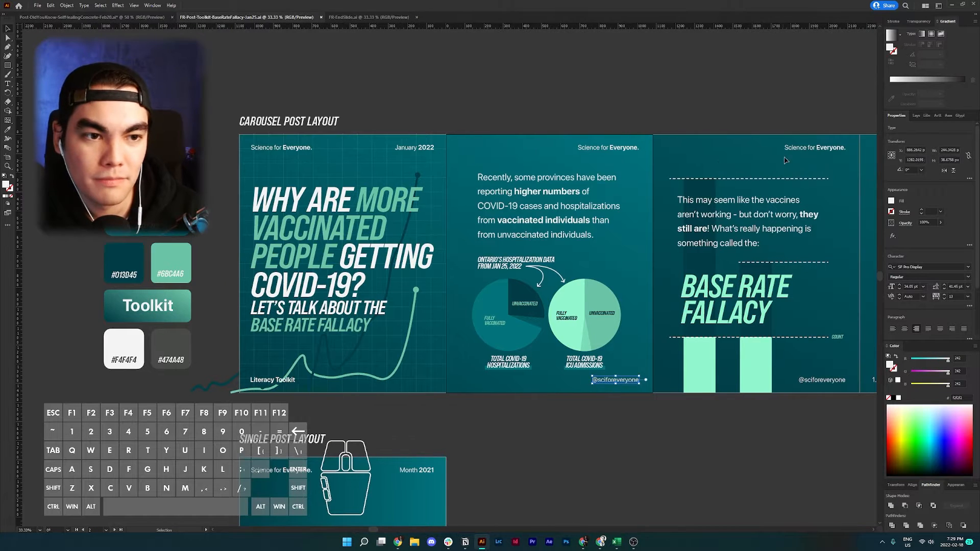
click(789, 153)
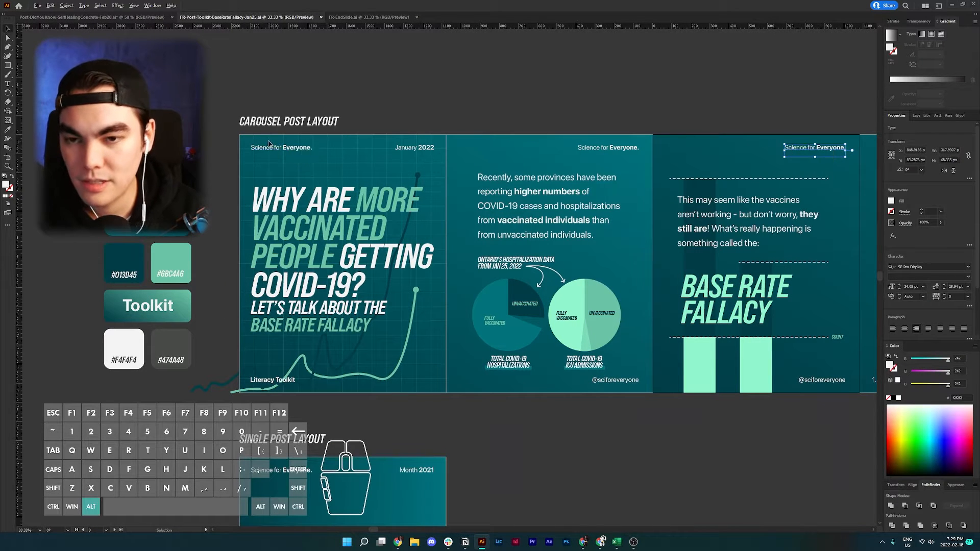
Replace the bold word "Everyone" with "tous" in the first carousel slide's header.
scroll(269, 144, up, 2)
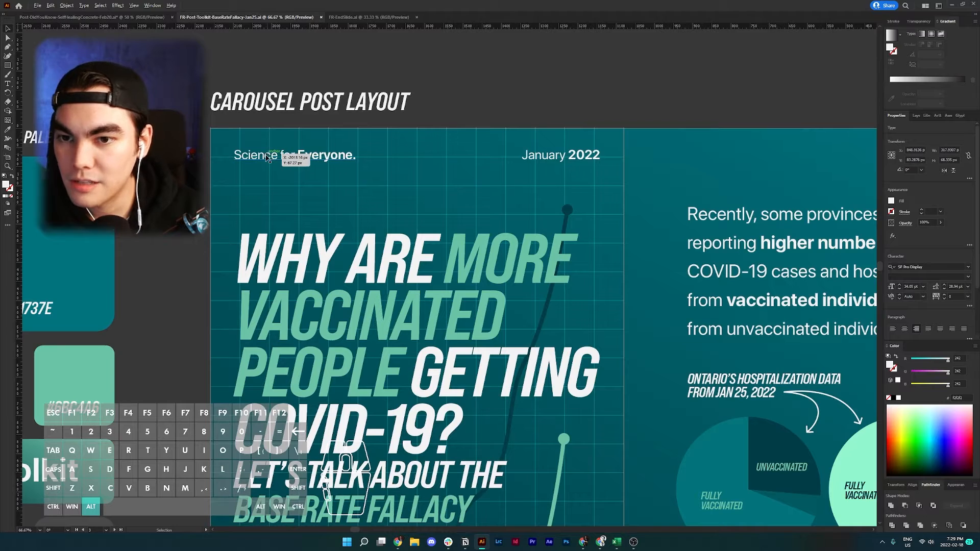
double_click(288, 157)
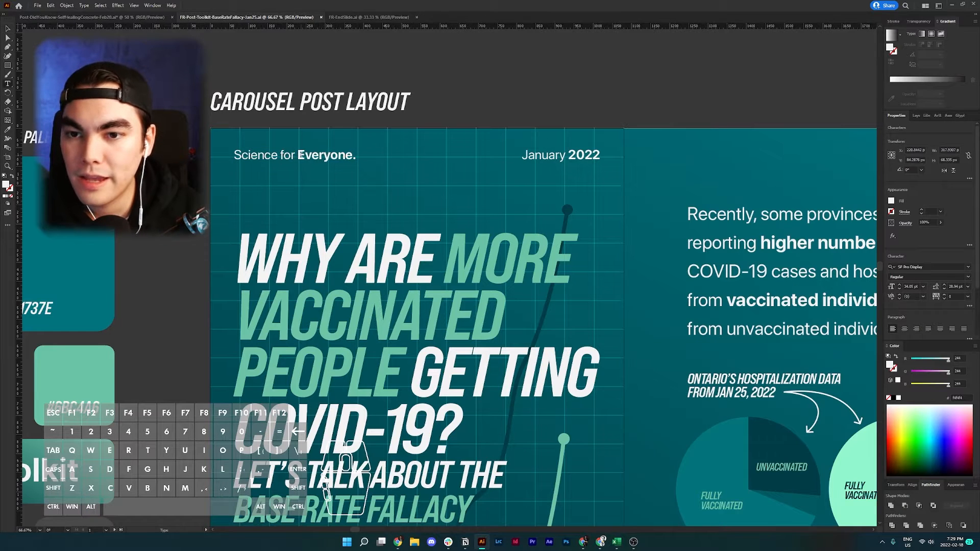
drag(299, 156, 354, 156)
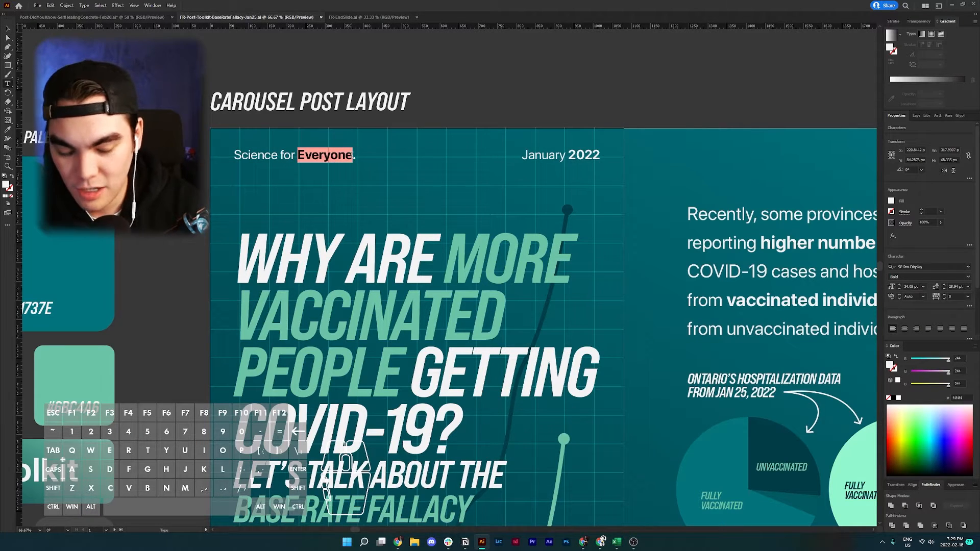
text(tous)
key(BackSpace)
key(BackSpace)
key(BackSpace)
key(BackSpace)
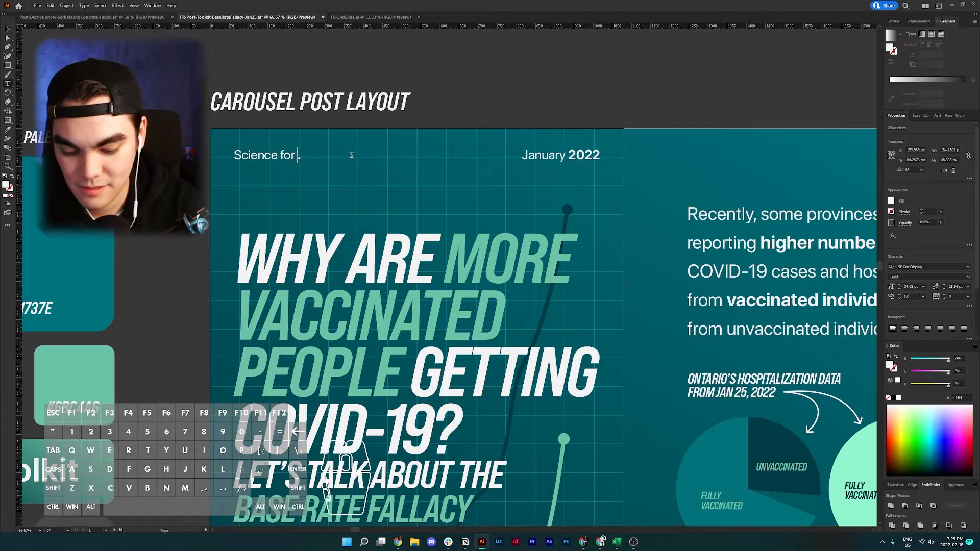
text(toyu)
key(BackSpace)
key(BackSpace)
text(us)
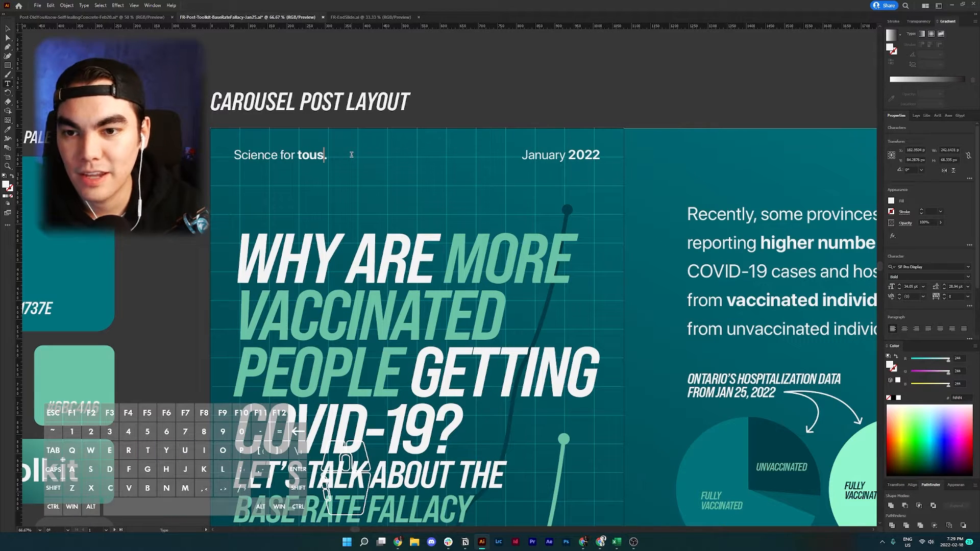
Change "Science" to "Sciences" and replace the month "January" with "février" in the first carousel slide's header.
click(277, 156)
text(s)
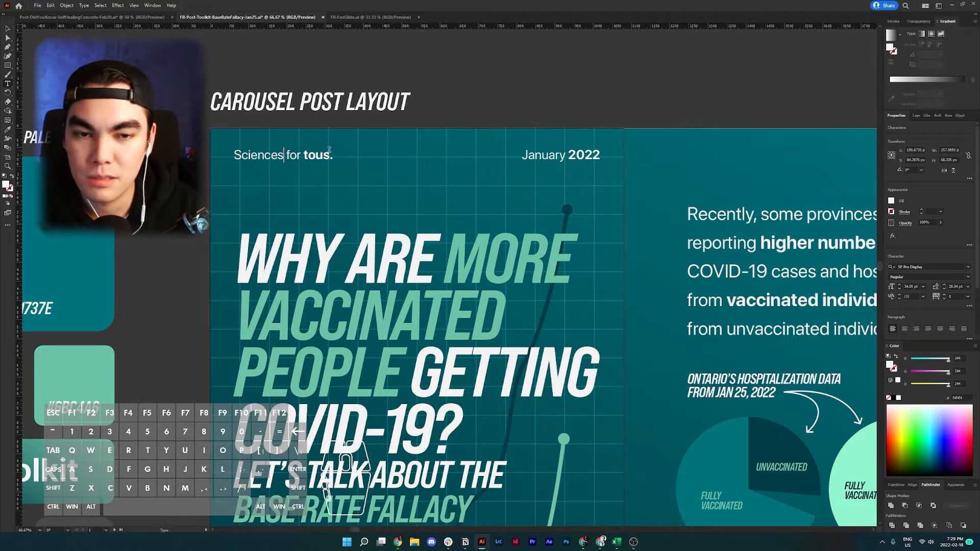
drag(566, 156, 524, 155)
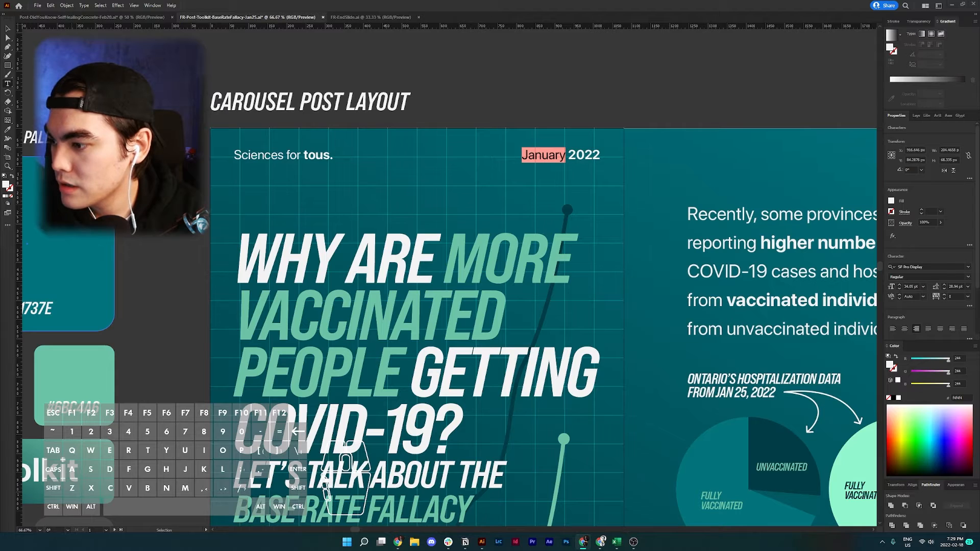
key(ctrl+c)
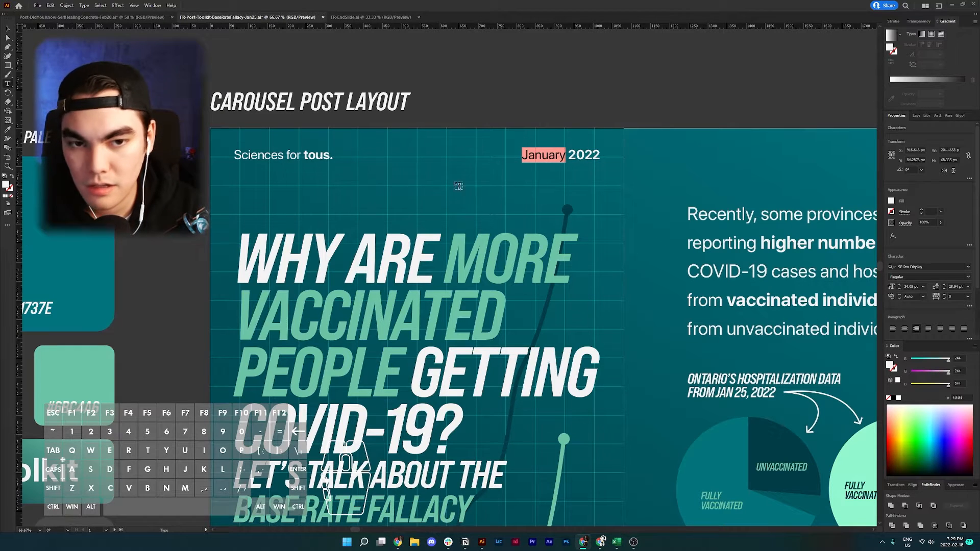
double_click(554, 157)
key(ctrl+v)
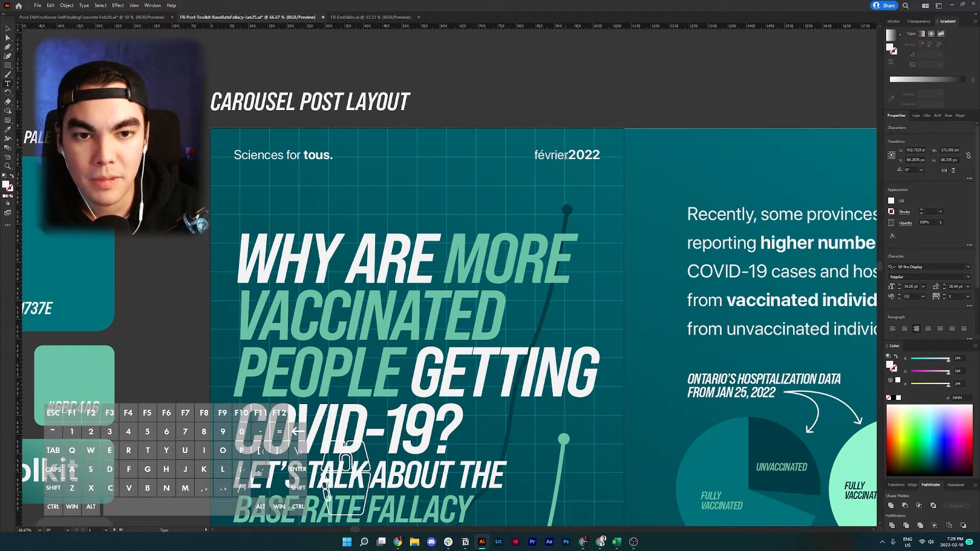
click(567, 155)
scroll(548, 160, down, 1)
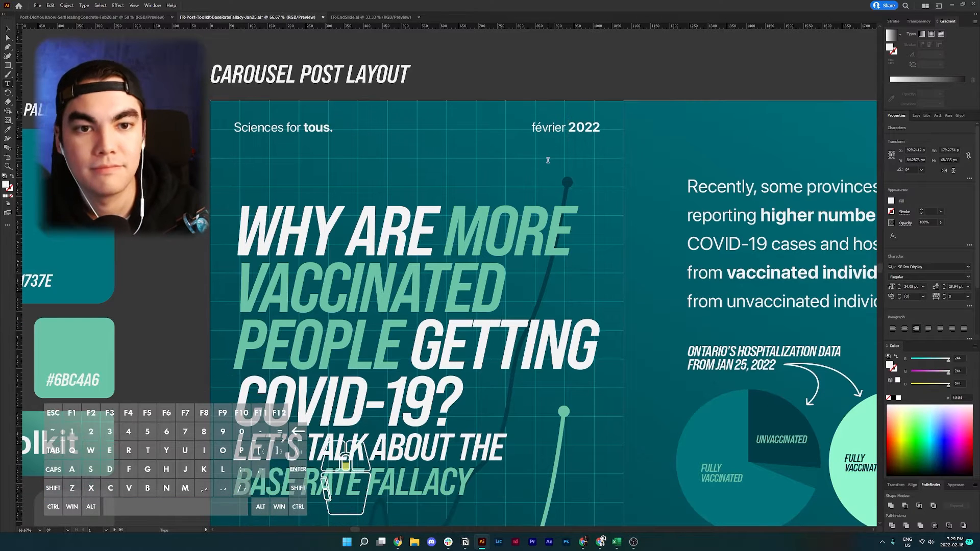
key(Escape)
Replace the "Literacy Toolkit" footer text on the first slide with "Palette de culture scientifique" copied from the translation document.
click(387, 249)
scroll(387, 249, down, 5)
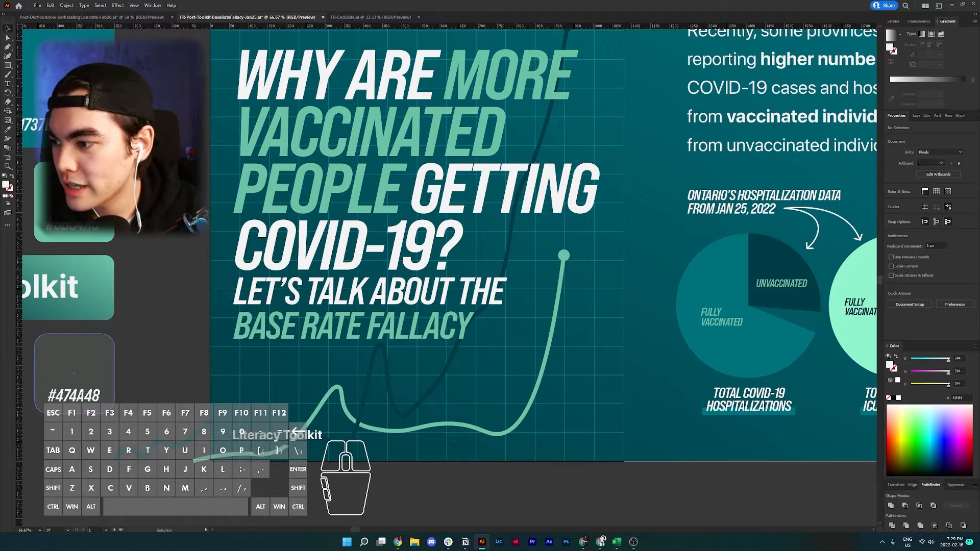
click(584, 542)
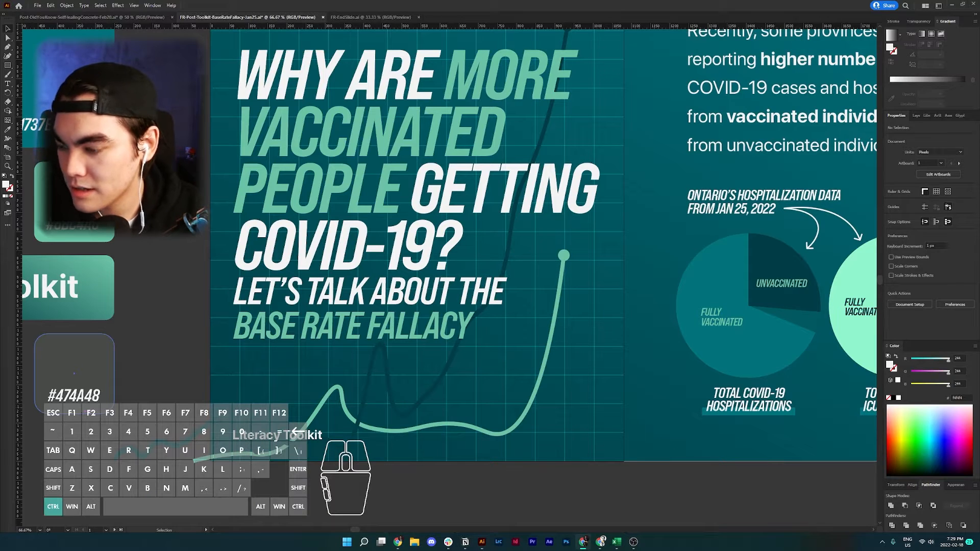
key(ctrl+c)
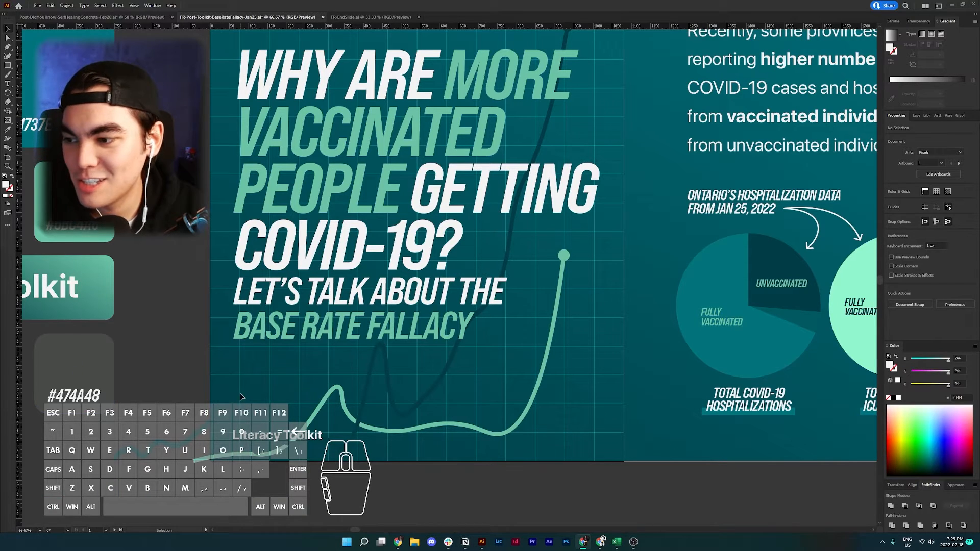
triple_click(267, 436)
key(ctrl+v)
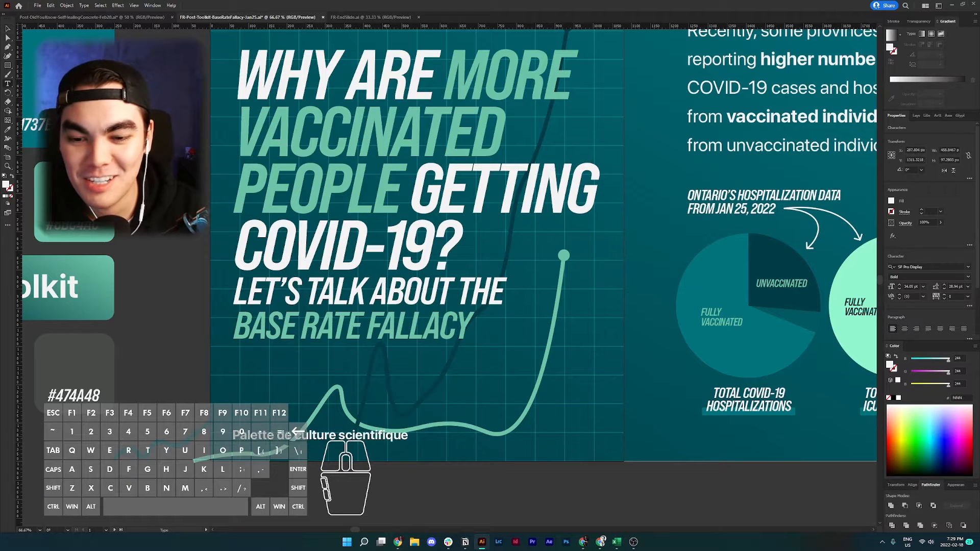
key(Escape)
Replace the first slide's headline with the translated "Pourquoi plus de personnes vaccinées sont-elles hospitalisées à cause de la COVID-19 ?", working inside its group.
scroll(320, 355, up, 4)
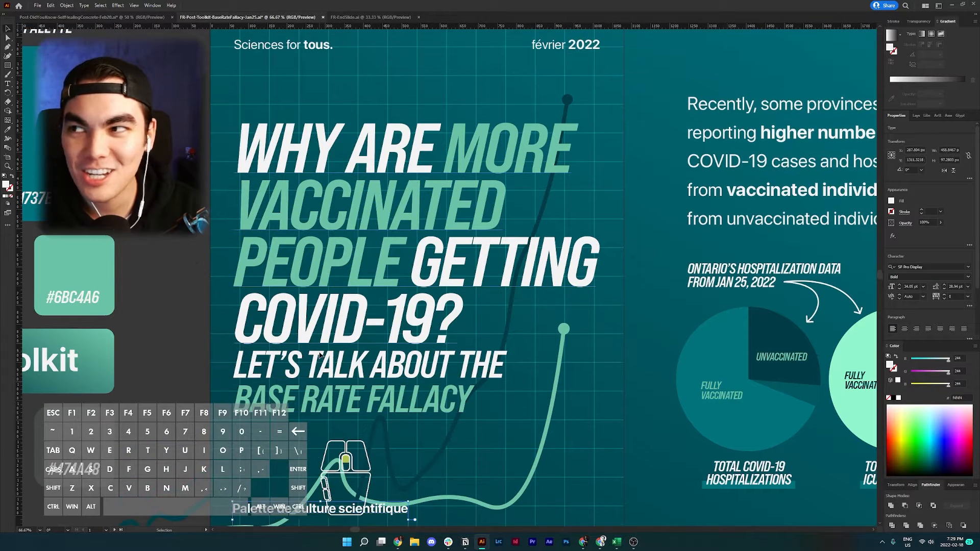
scroll(320, 355, left, 5)
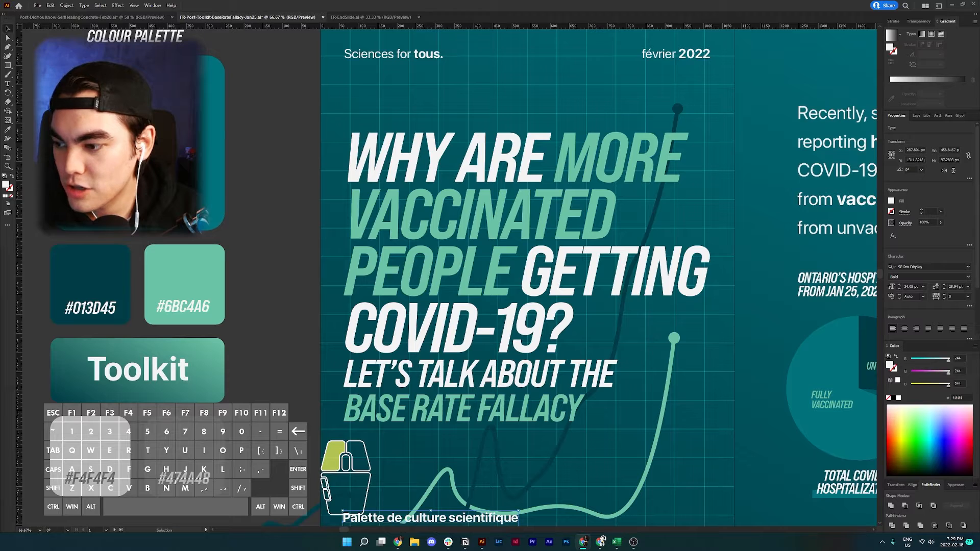
key(ctrl+c)
double_click(386, 172)
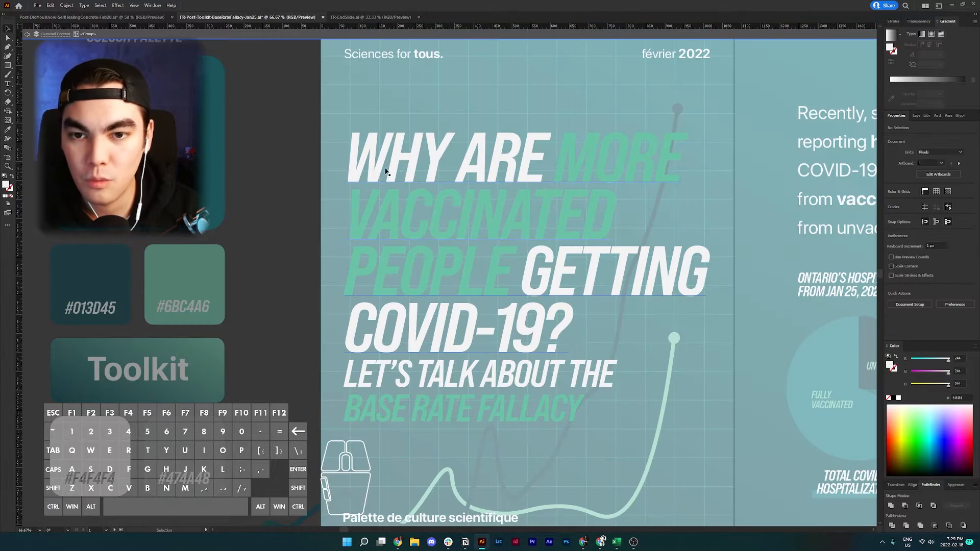
click(387, 172)
key(t)
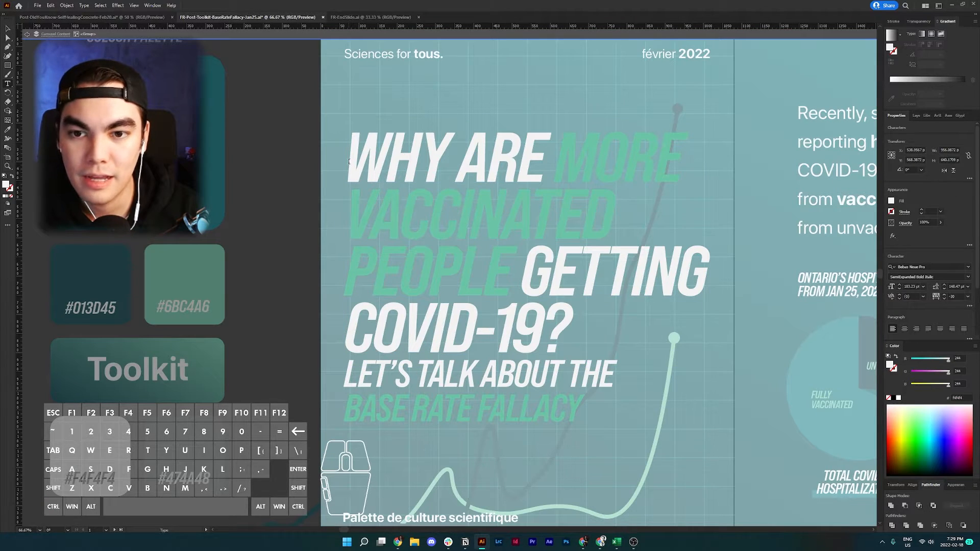
drag(349, 162, 562, 311)
key(ctrl+v)
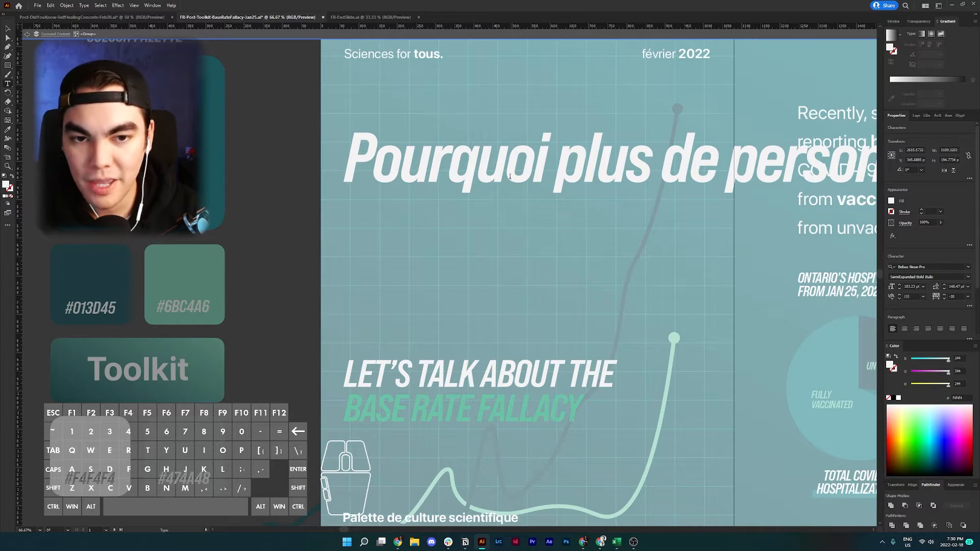
key(Escape)
Apply the All Caps character option to the pasted French headline.
scroll(557, 183, down, 3)
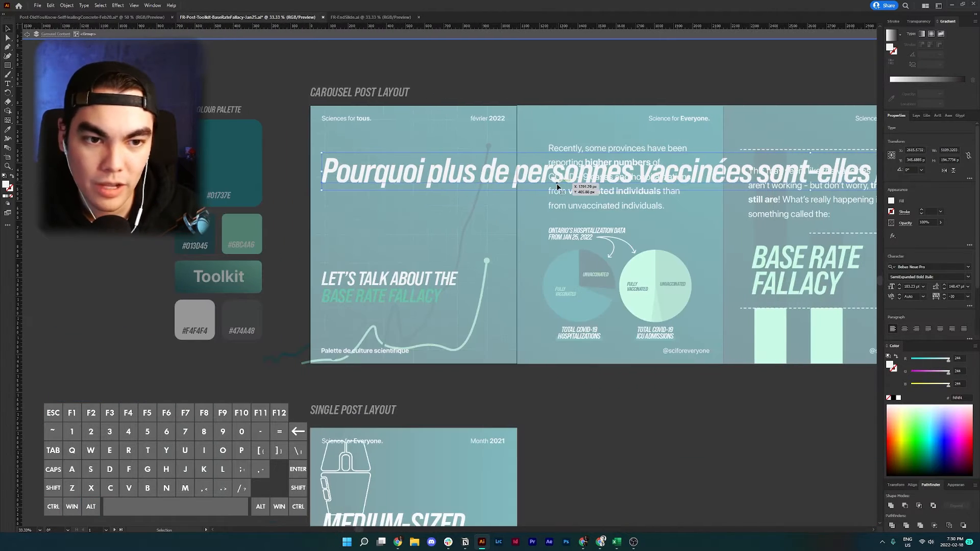
scroll(460, 177, right, 5)
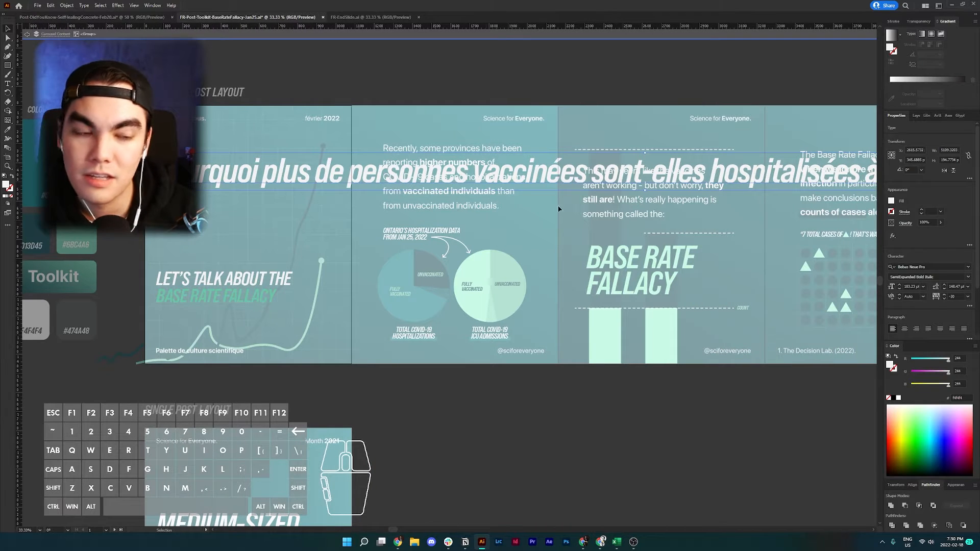
click(970, 307)
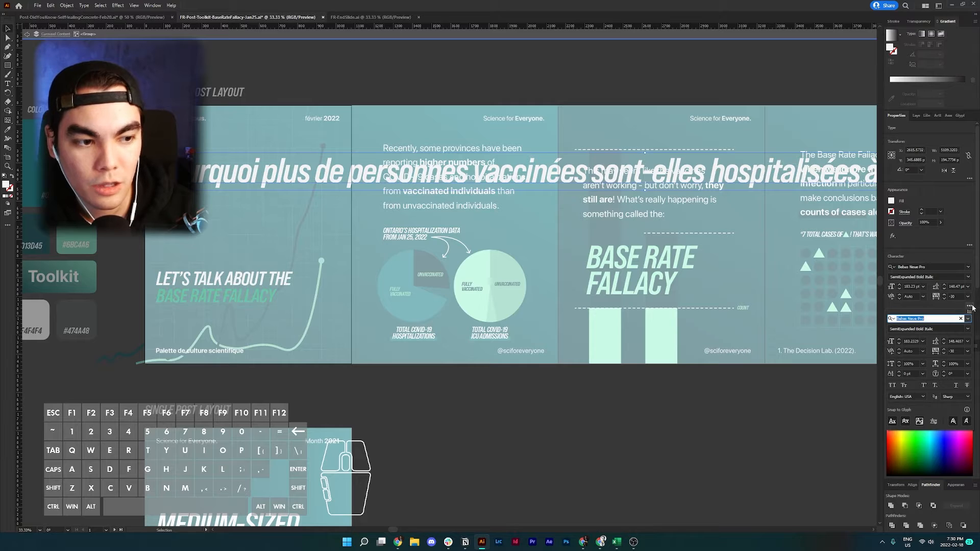
click(892, 385)
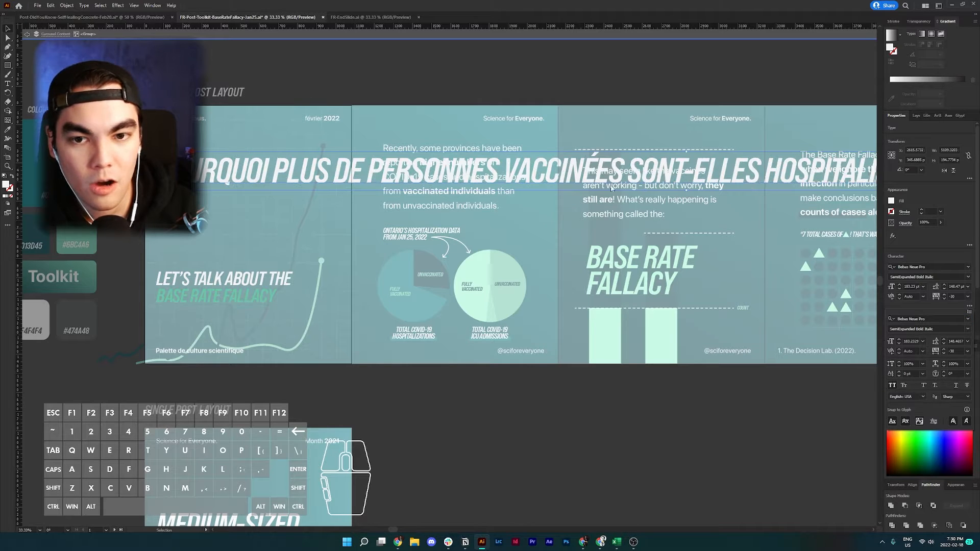
Break the French headline into five lines, after "plus de", "vaccinées", "sont-elles" and "à", replacing the space at each break.
double_click(331, 170)
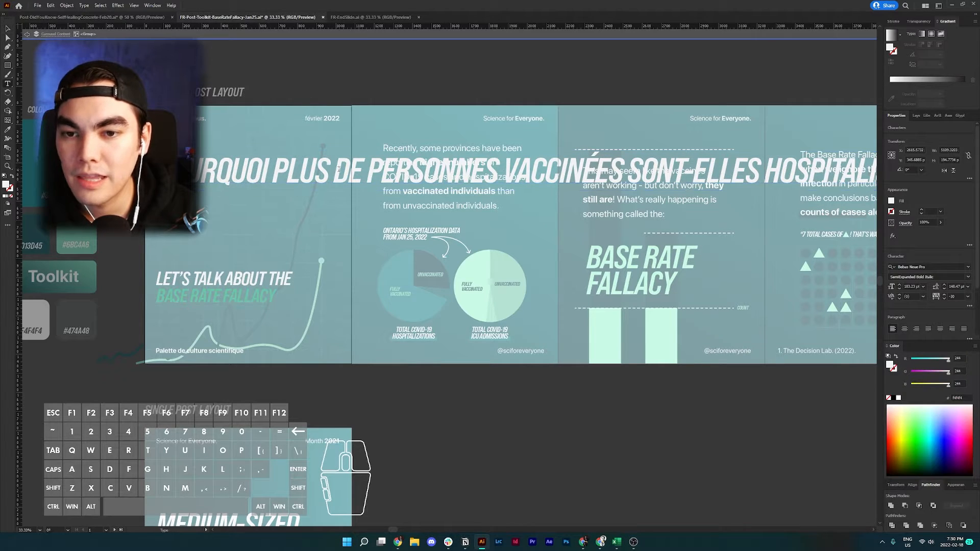
scroll(410, 171, right, 9)
scroll(410, 171, left, 8)
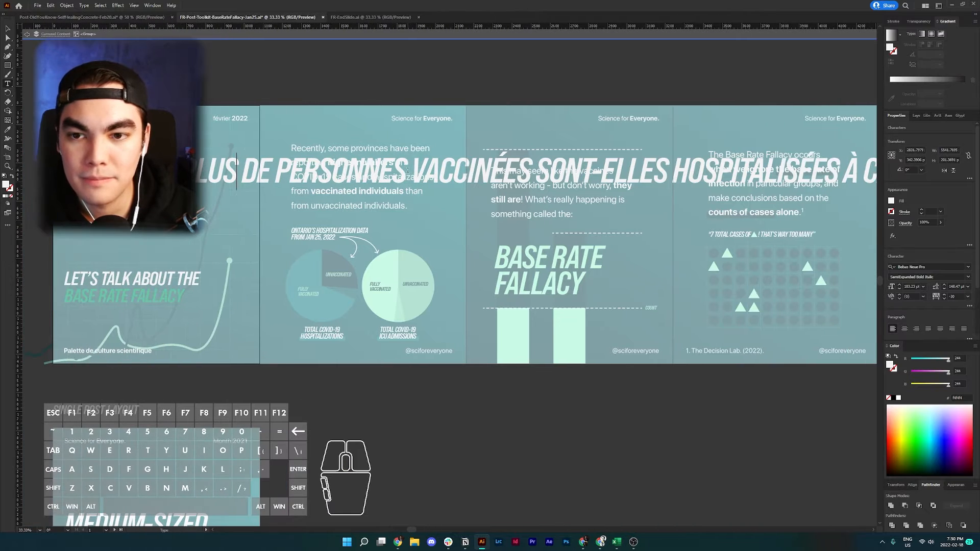
click(352, 170)
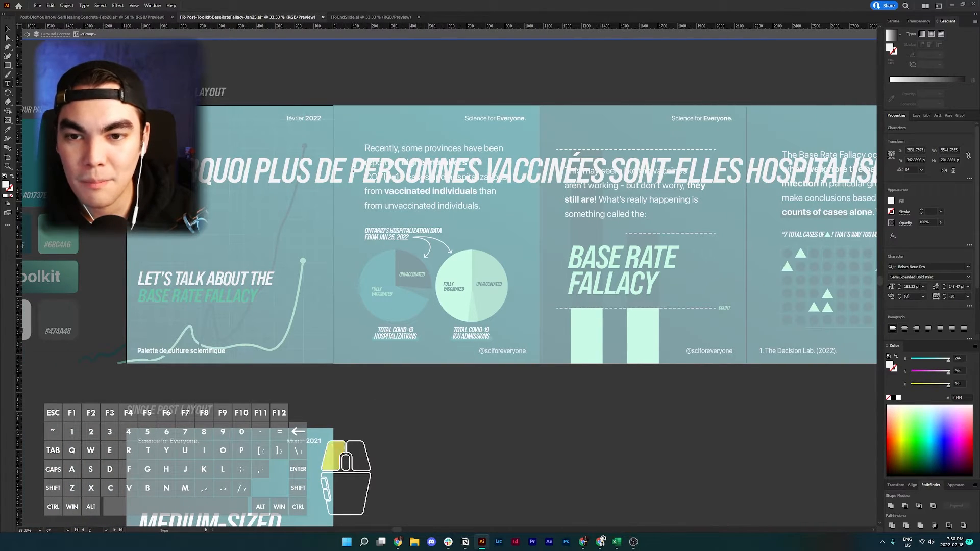
key(BackSpace)
key(Return)
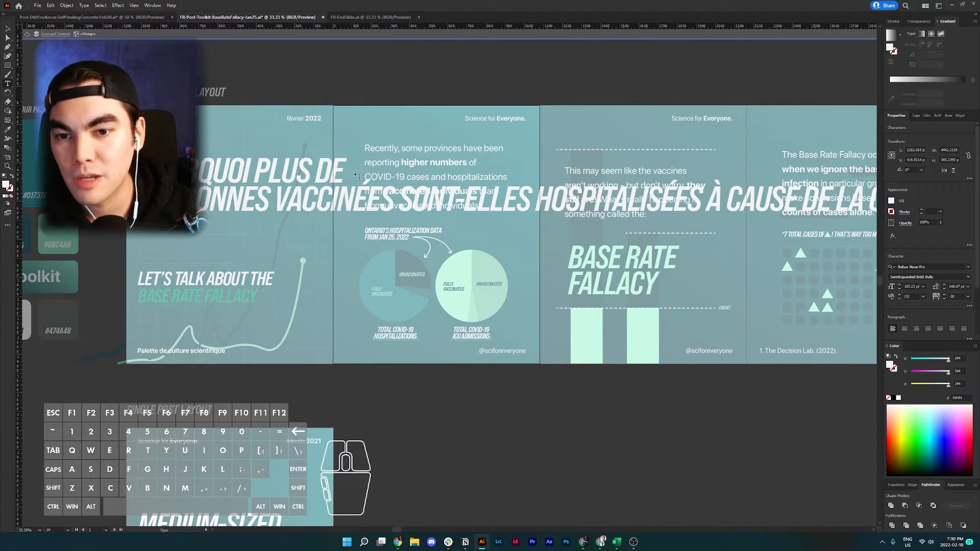
click(402, 195)
key(BackSpace)
key(Return)
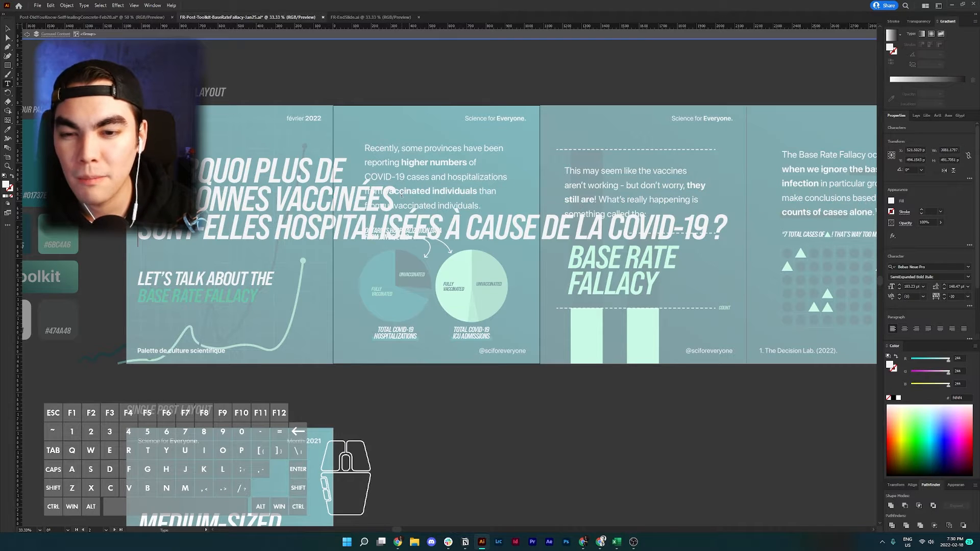
click(275, 228)
key(BackSpace)
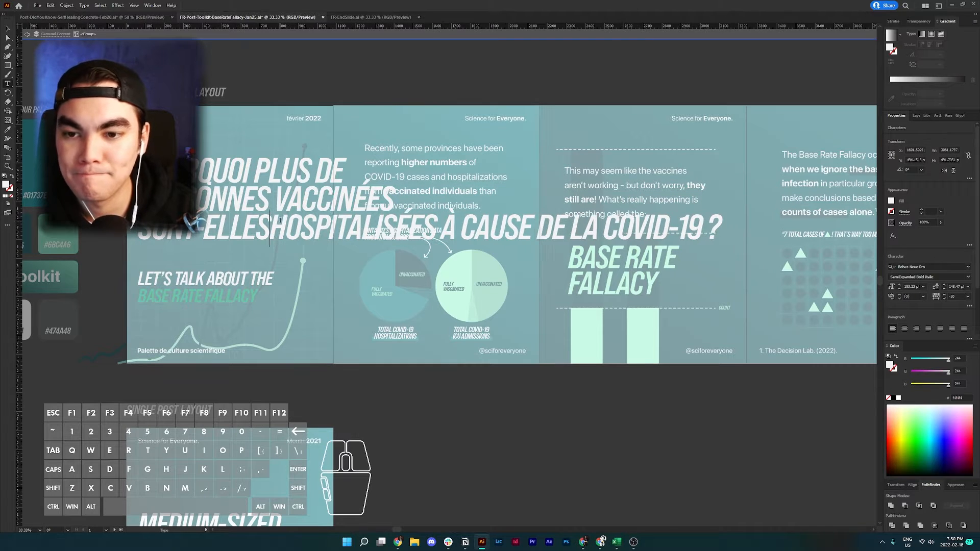
key(Return)
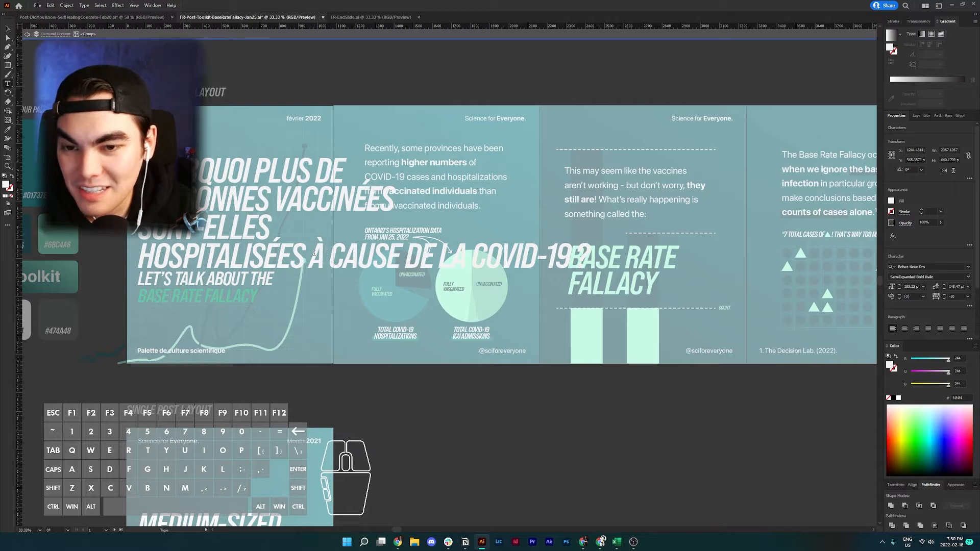
click(330, 255)
key(BackSpace)
key(Return)
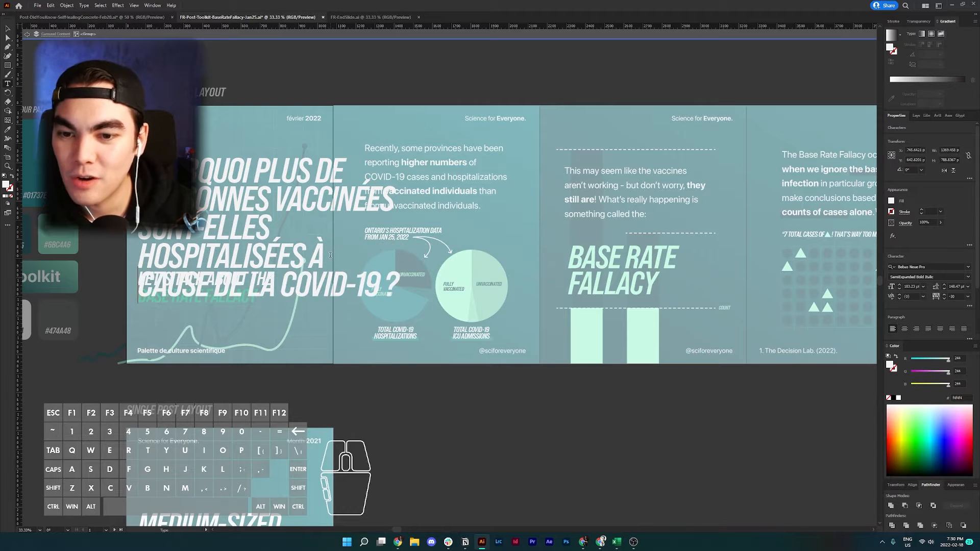
Scale the five-line headline down to about 958 px wide and position it within the first slide's margins above the subtitle.
key(Escape)
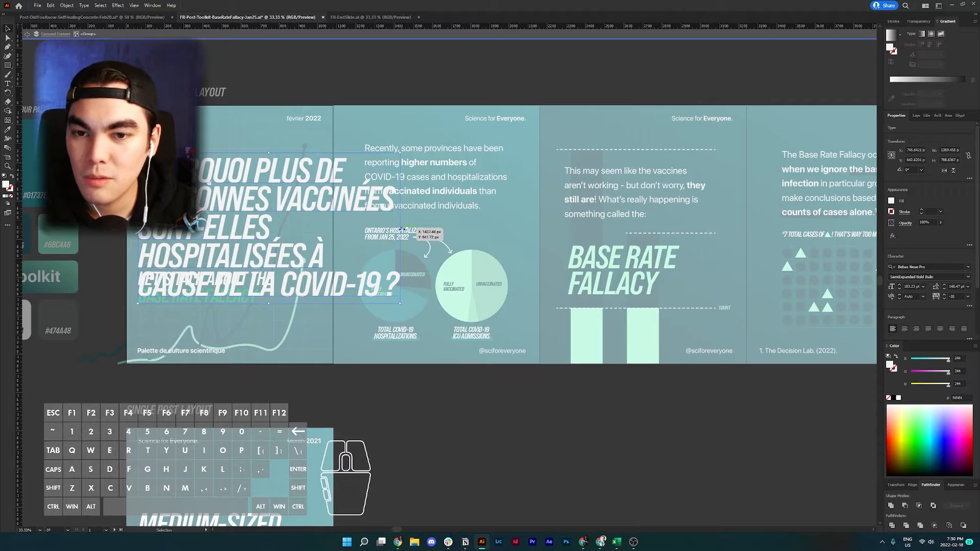
drag(403, 230, 321, 230)
drag(187, 217, 186, 195)
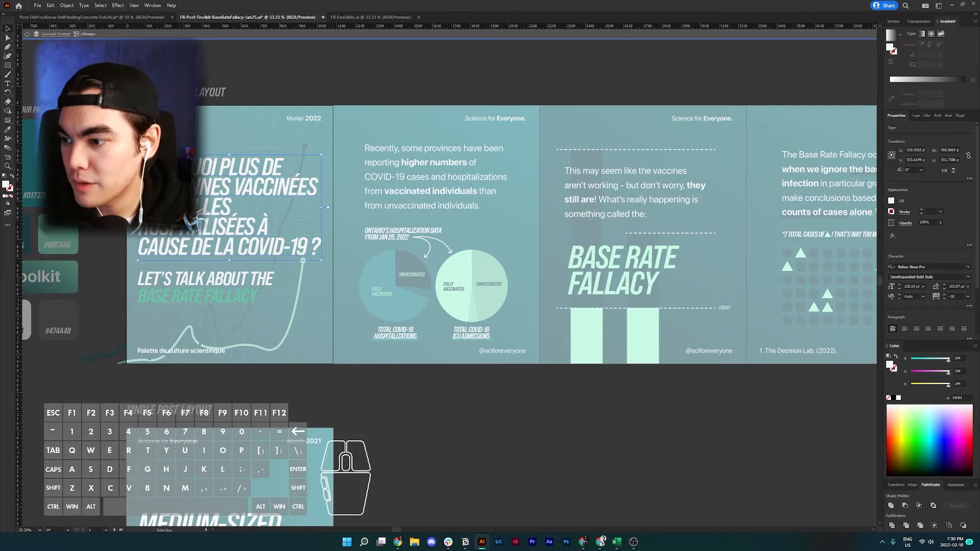
Recolour "plus de personnes vaccinées" in the headline with the green #6BC4A6 sampled from the colour palette.
key(t)
drag(223, 164, 316, 196)
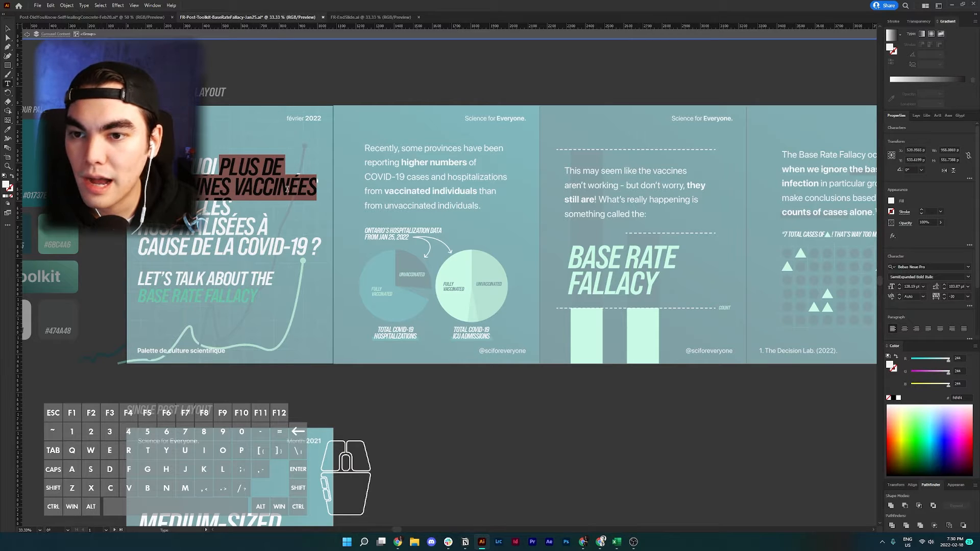
scroll(491, 234, left, 5)
scroll(491, 234, up, 1)
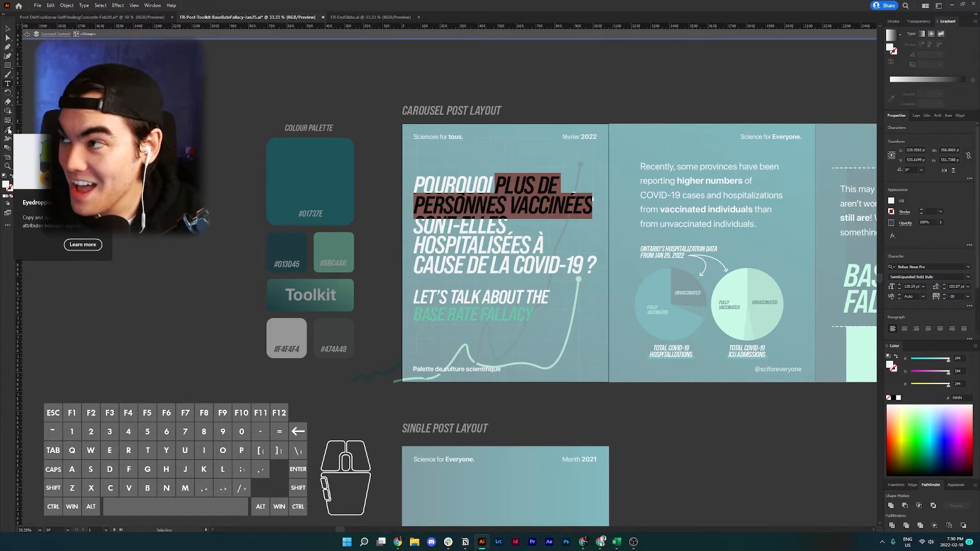
click(8, 131)
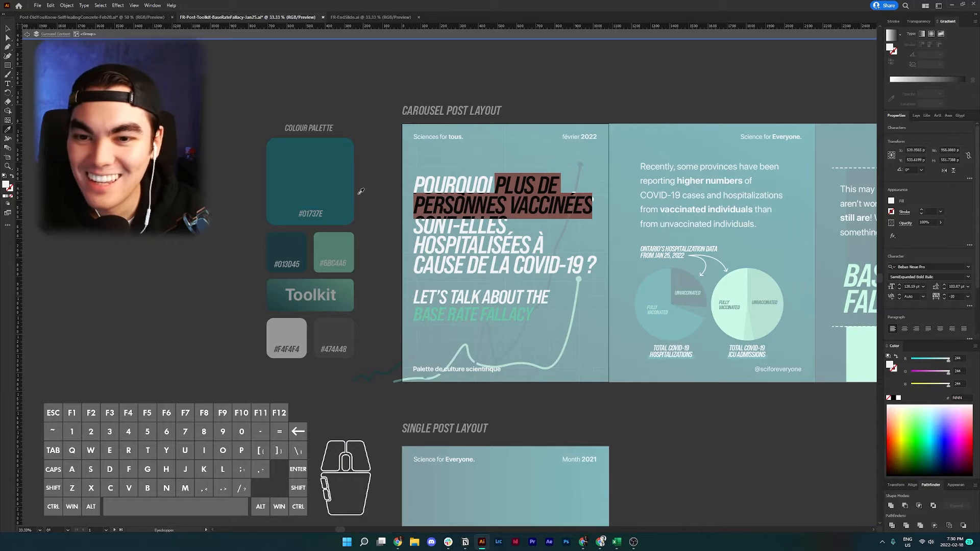
click(342, 243)
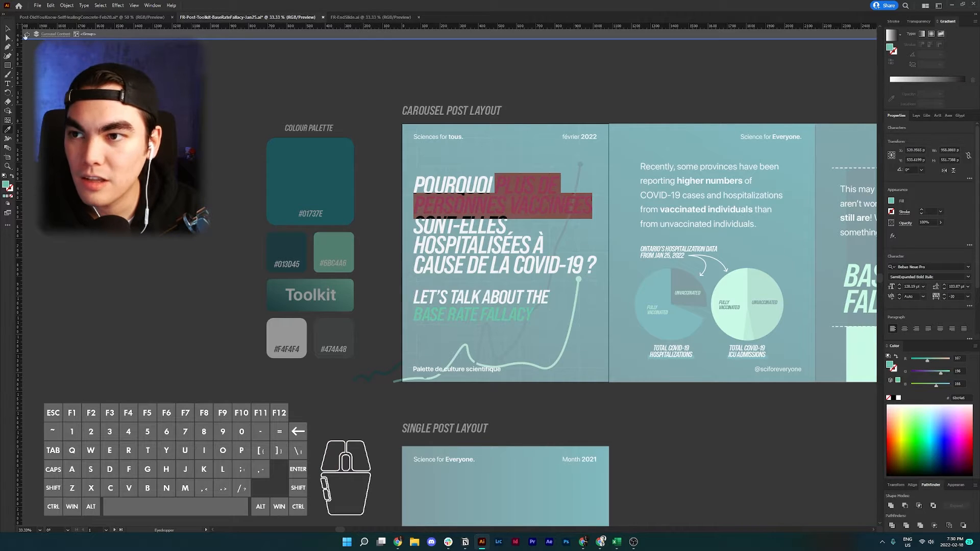
click(8, 28)
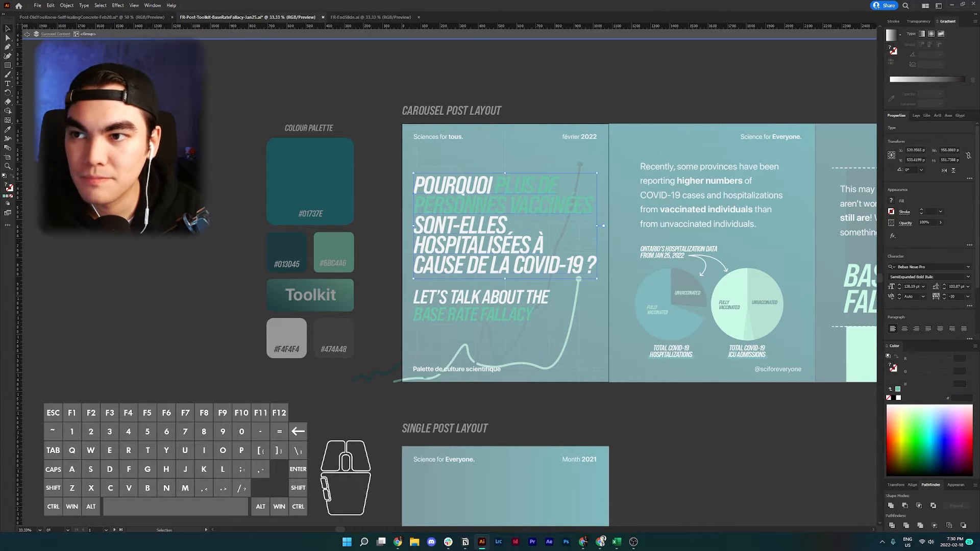
Exit isolation mode and select the first slide's whole title group.
click(27, 35)
click(27, 36)
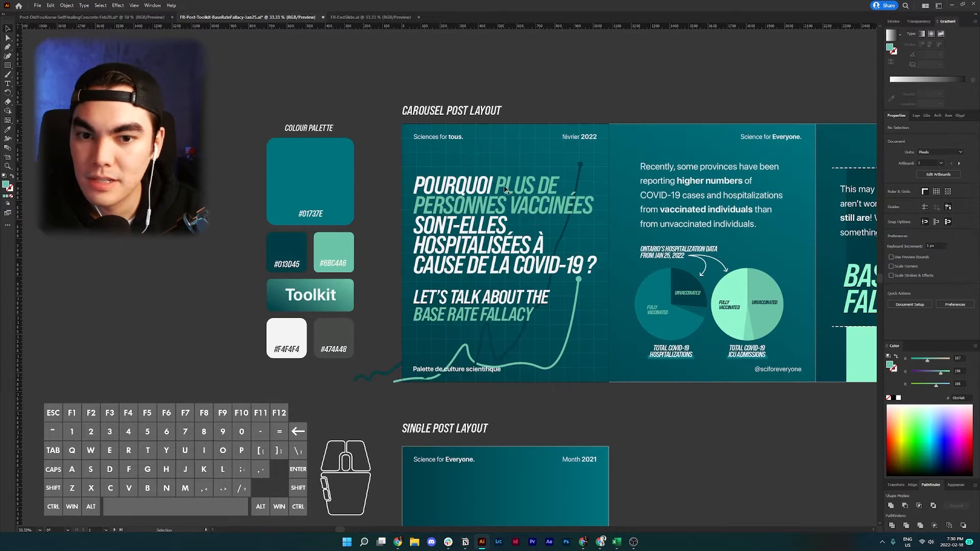
click(487, 265)
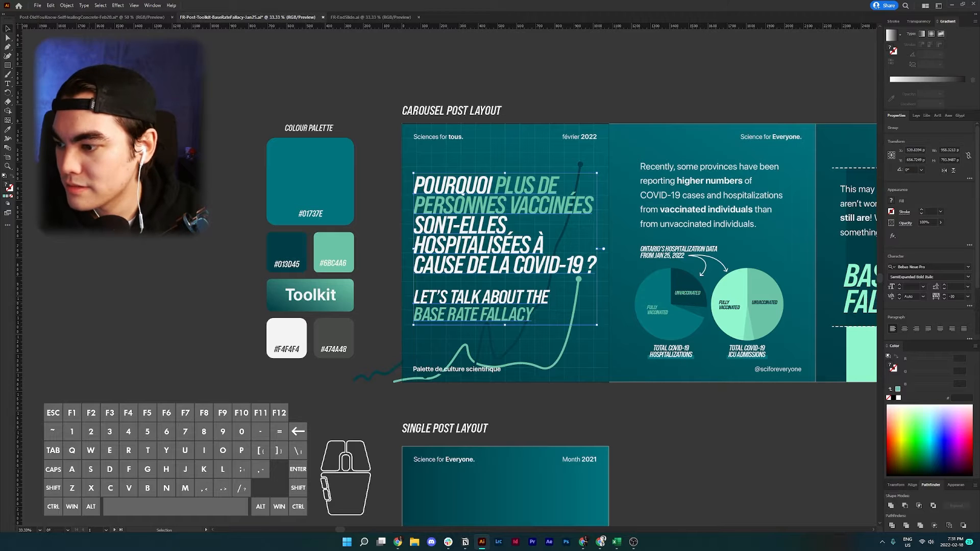
Replace the first slide's English subtitle with the copied translation "Parlons de l'erreur du taux de base".
double_click(465, 305)
triple_click(466, 305)
click(414, 298)
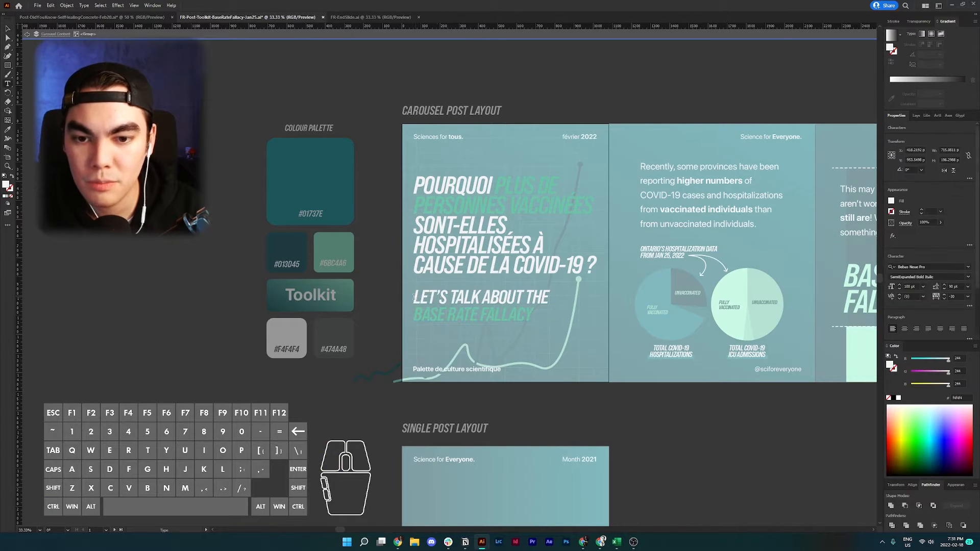
drag(414, 298, 534, 316)
key(ctrl+v)
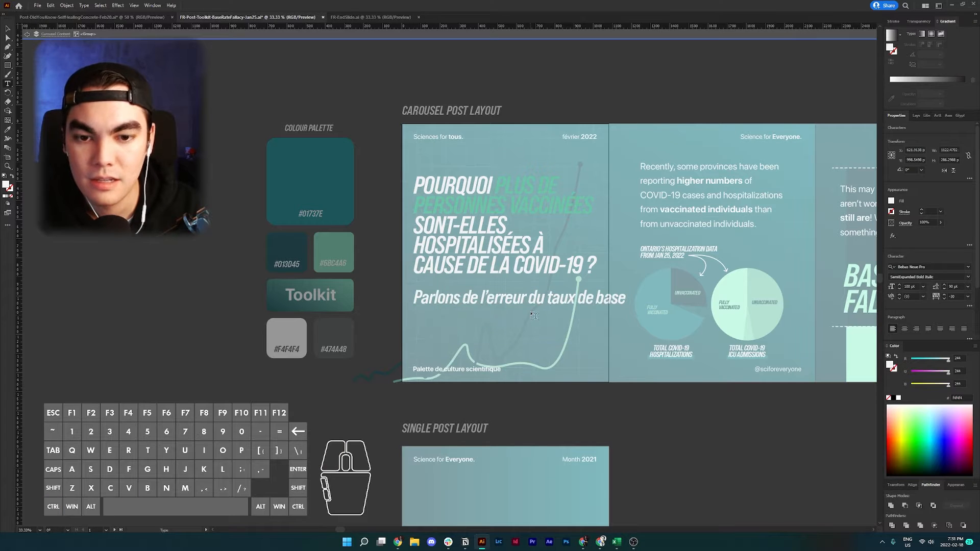
key(BackSpace)
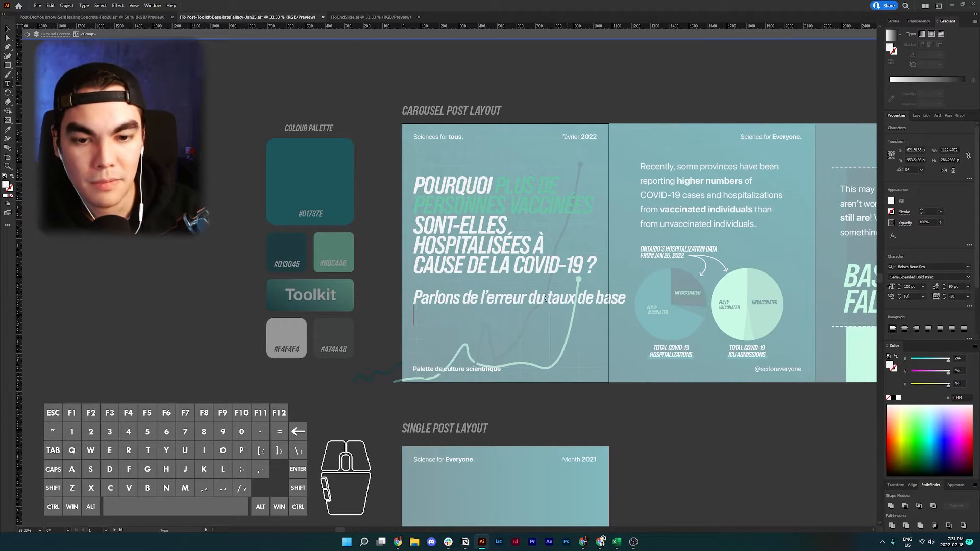
Set the French subtitle in all caps and break it into two lines after "l'erreur", replacing the space.
triple_click(546, 296)
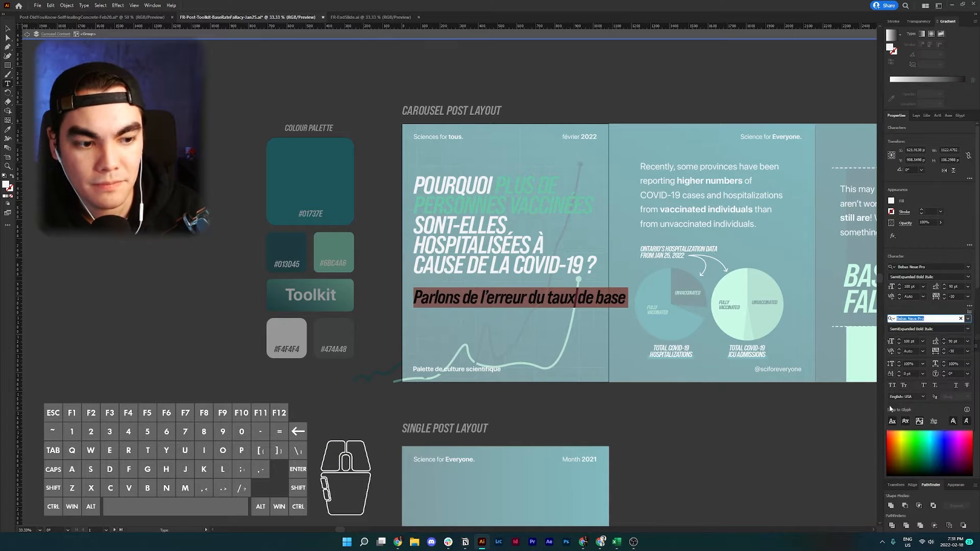
click(894, 386)
click(546, 298)
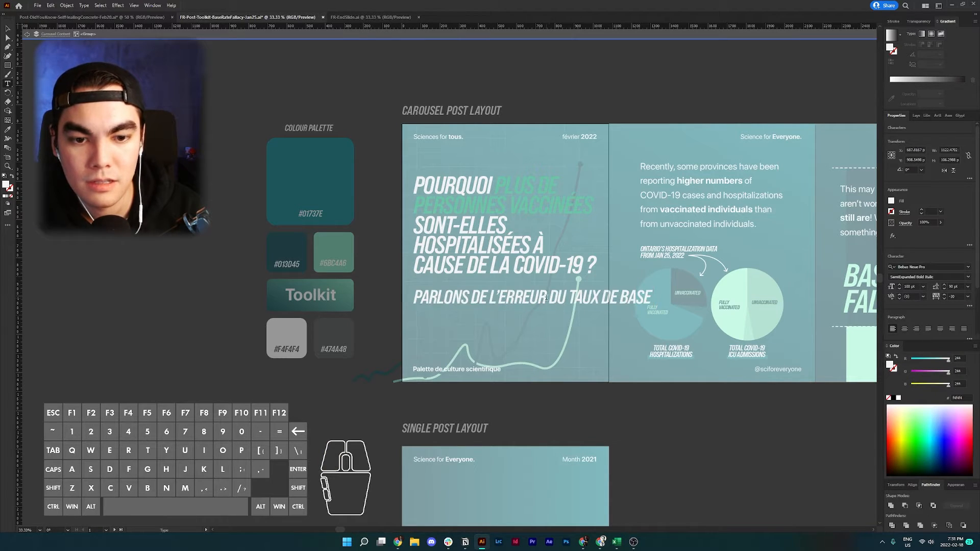
key(BackSpace)
key(Return)
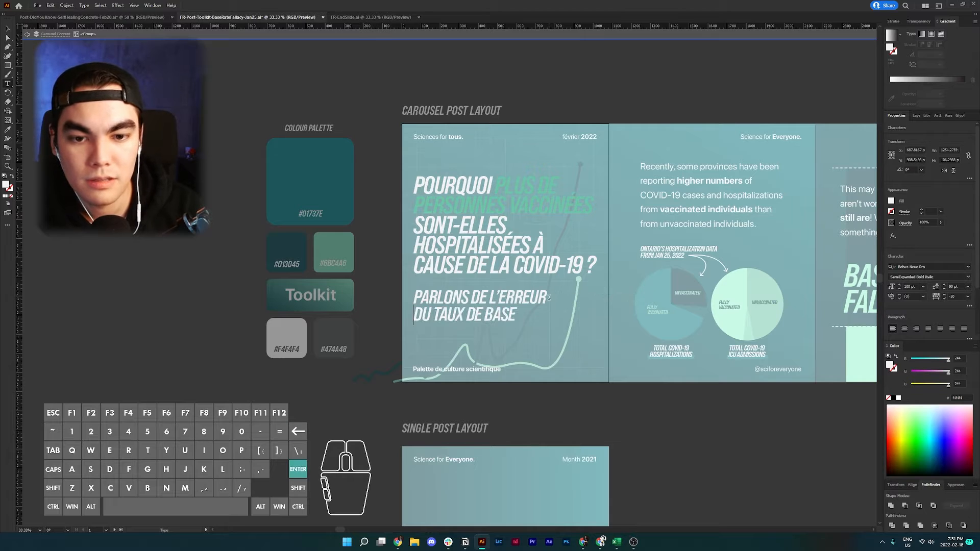
Recolour "de l'erreur du taux de base" in the subtitle with the green #6BC4A6 sampled from the colour palette.
double_click(483, 300)
drag(483, 299, 519, 312)
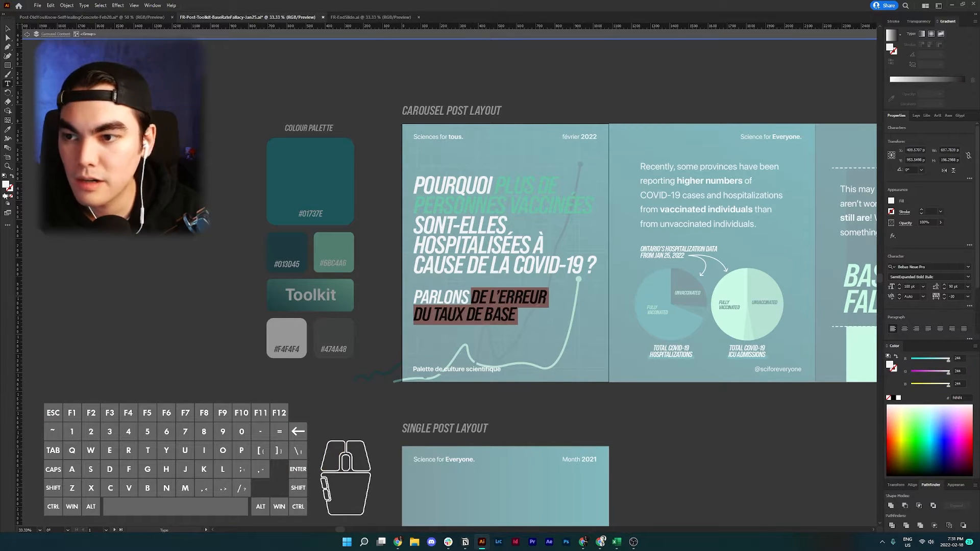
click(326, 250)
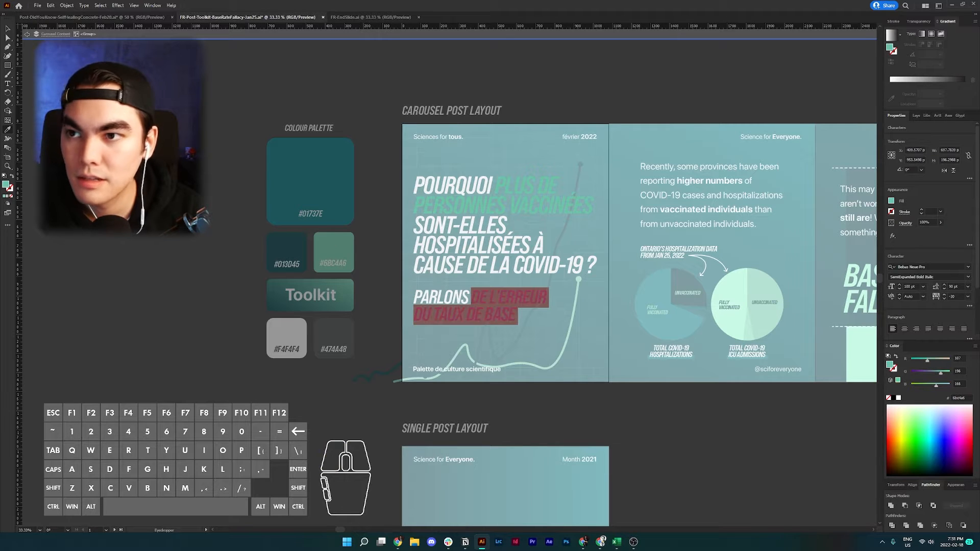
Move the subtitle up directly beneath the headline, scale it down to about 610 px wide, and exit isolation mode.
click(8, 28)
drag(454, 302, 454, 292)
drag(547, 315, 534, 311)
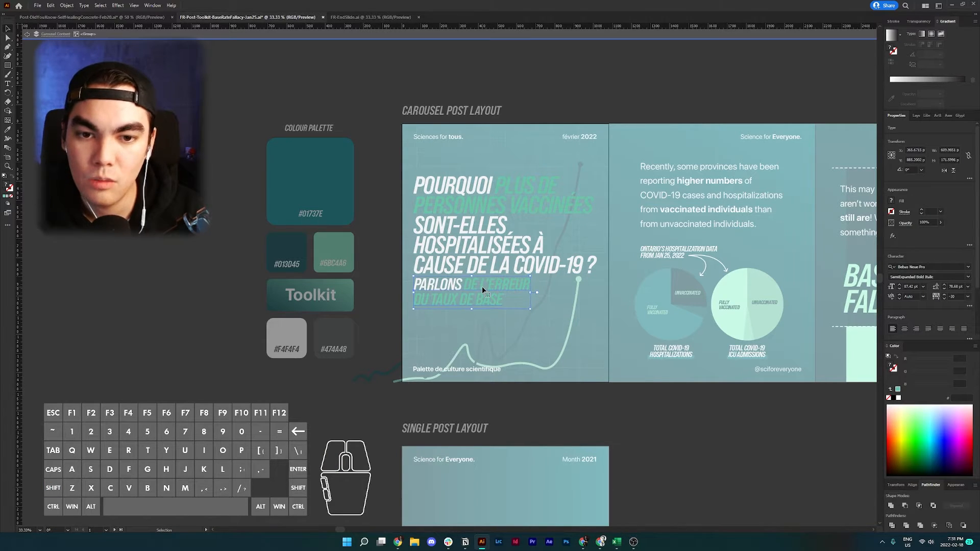
double_click(384, 272)
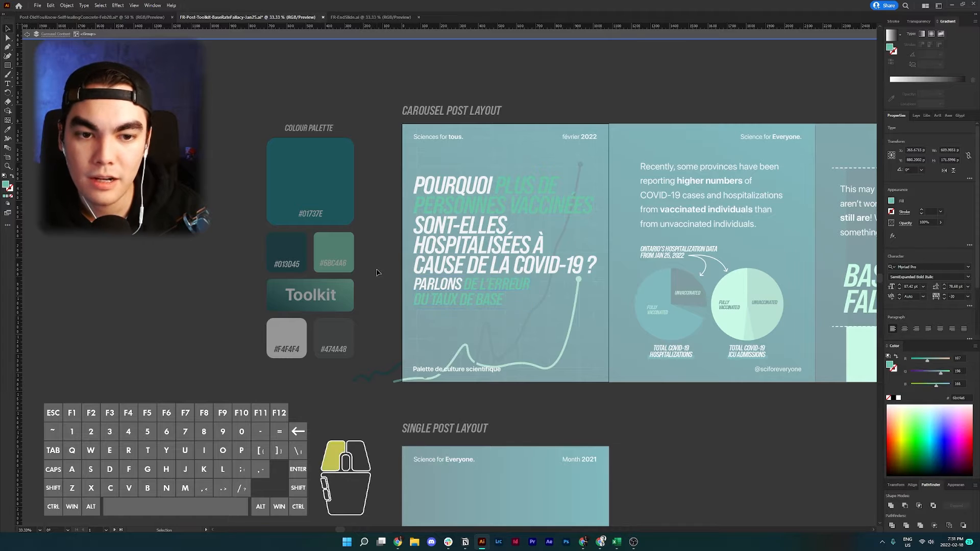
Centre the first slide's whole title group vertically on the artboard.
click(446, 218)
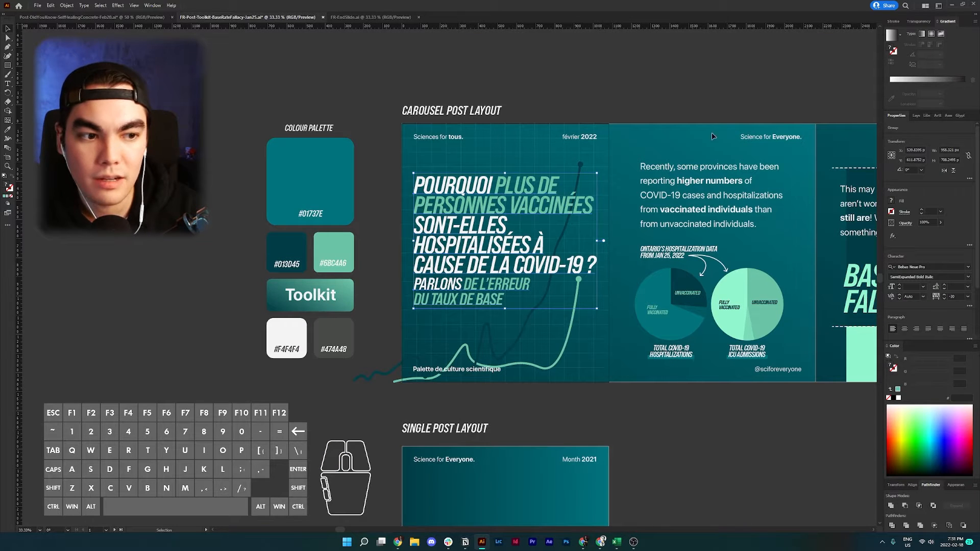
click(909, 486)
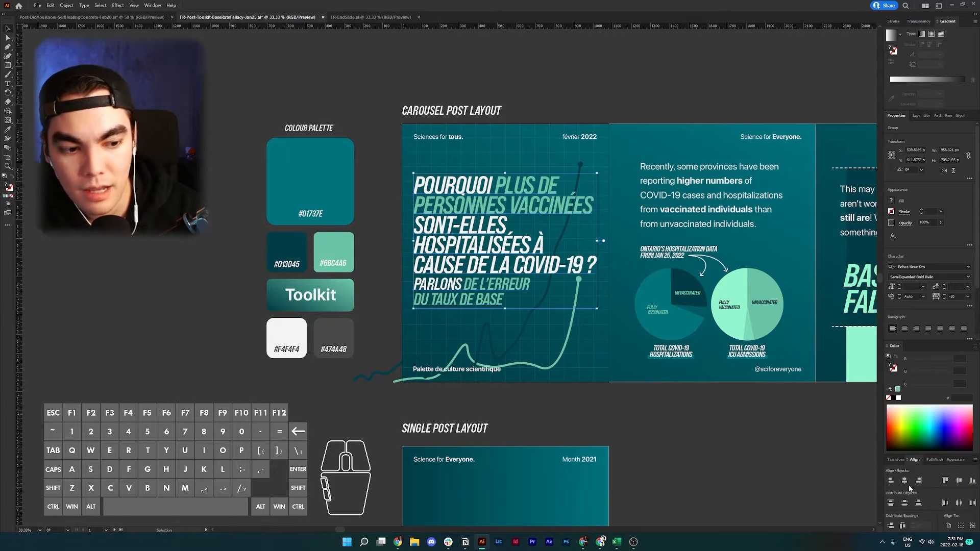
click(960, 481)
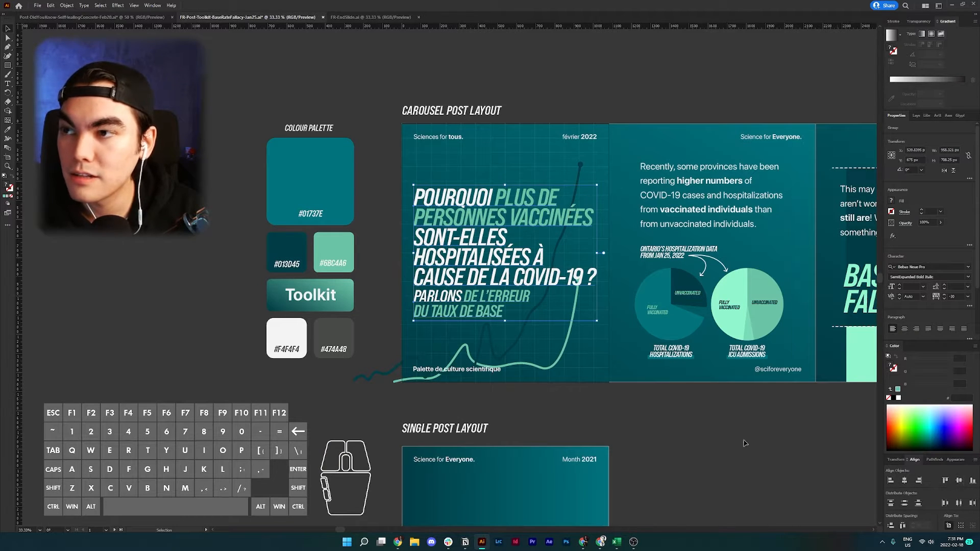
Raise the title group on the first slide to a vertical position of about 612 px and deselect it.
click(396, 259)
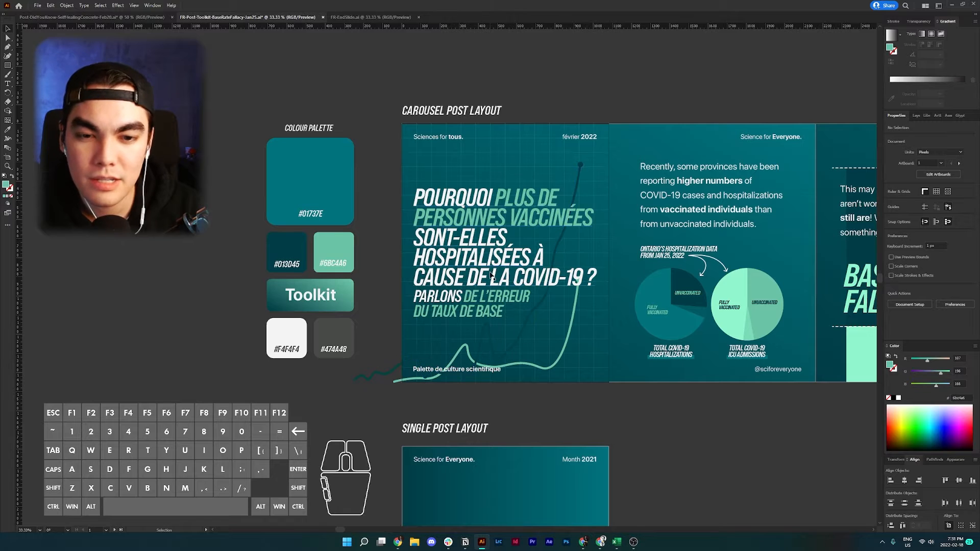
drag(517, 271, 491, 261)
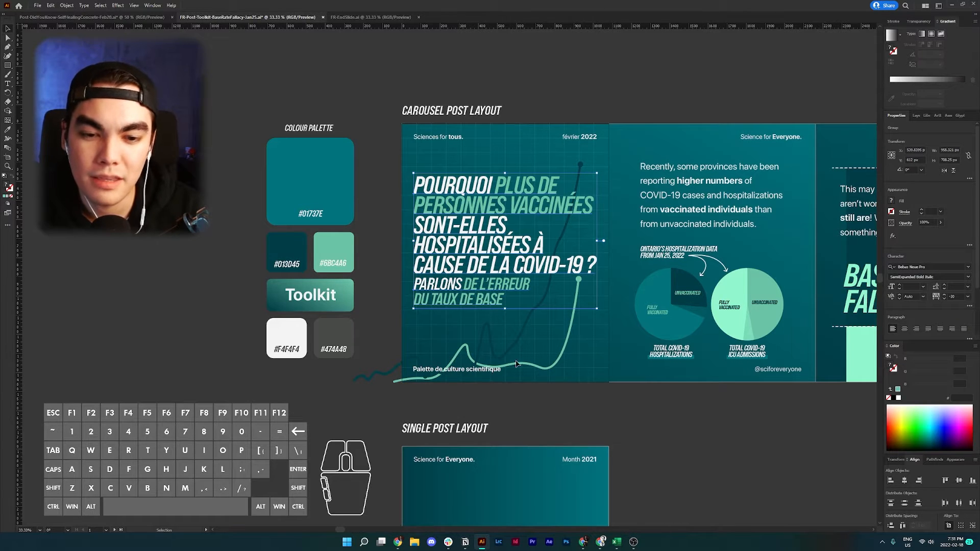
click(404, 323)
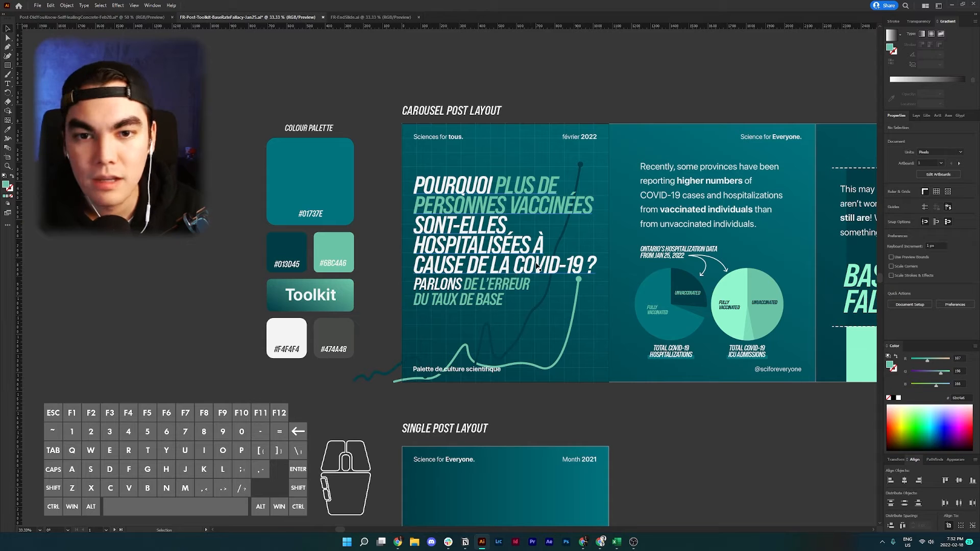
Try a looser leading of 190 pt on the first slide's headline.
scroll(537, 267, right, 3)
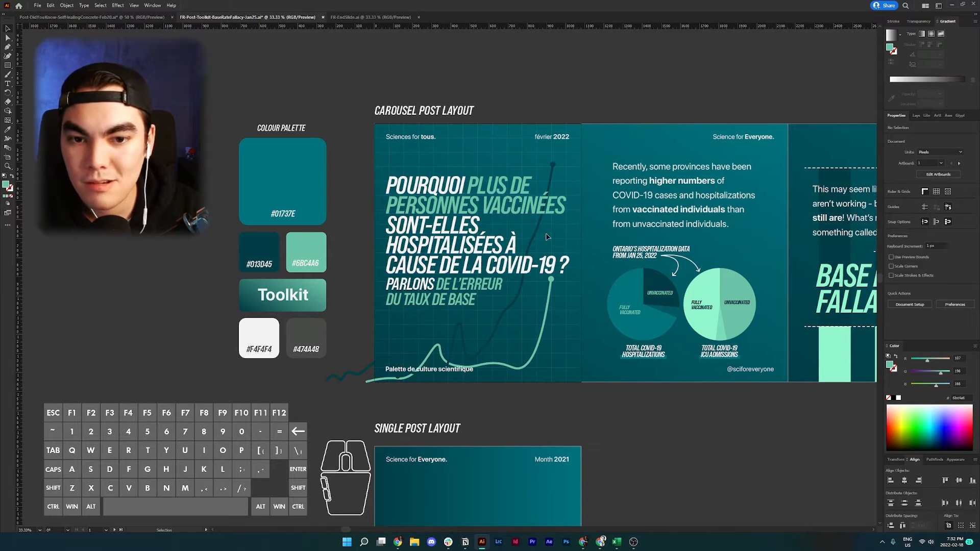
scroll(546, 237, right, 2)
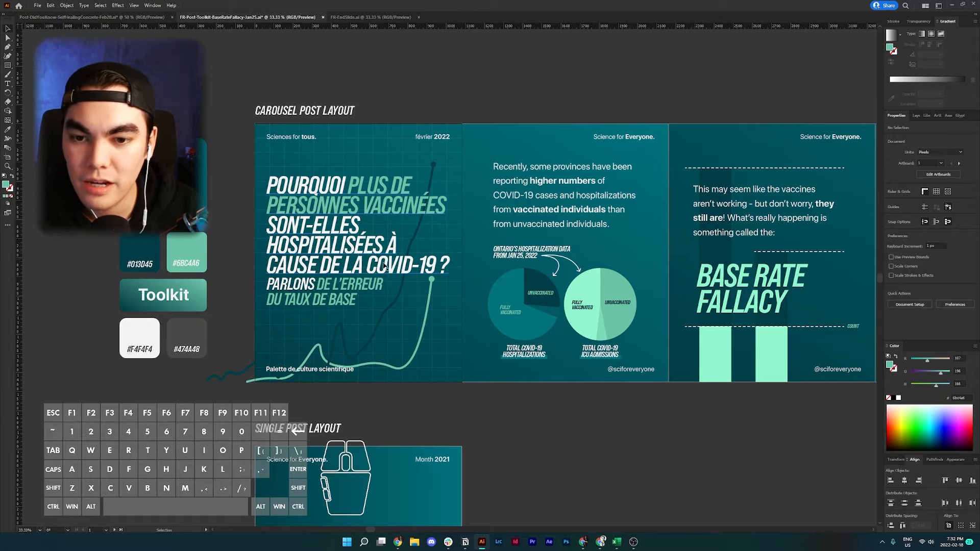
click(445, 204)
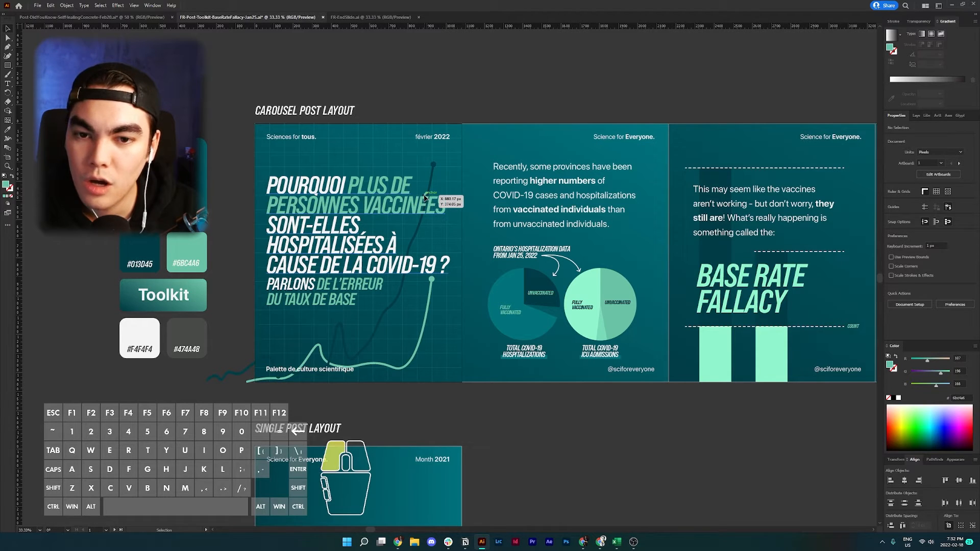
double_click(353, 207)
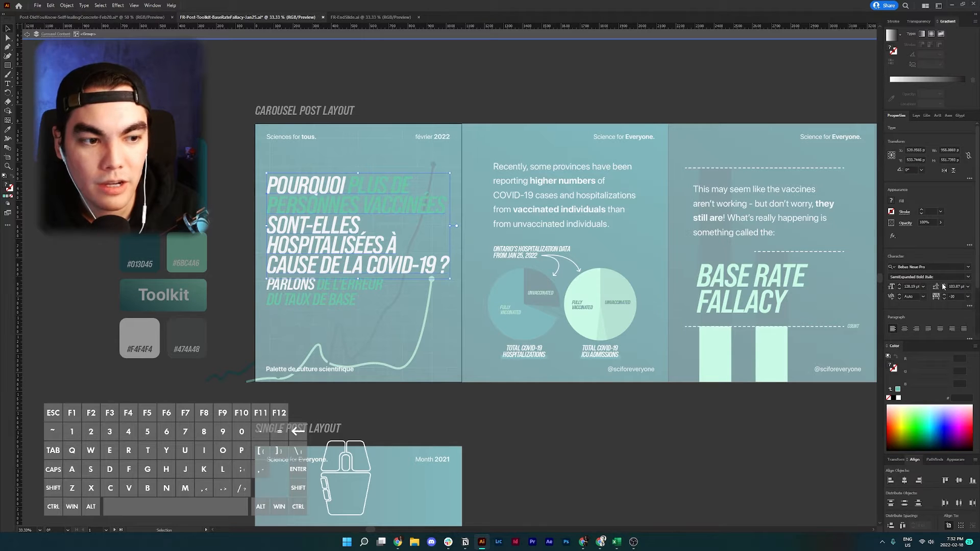
shift+click(944, 286)
shift+click(944, 287)
shift+click(943, 286)
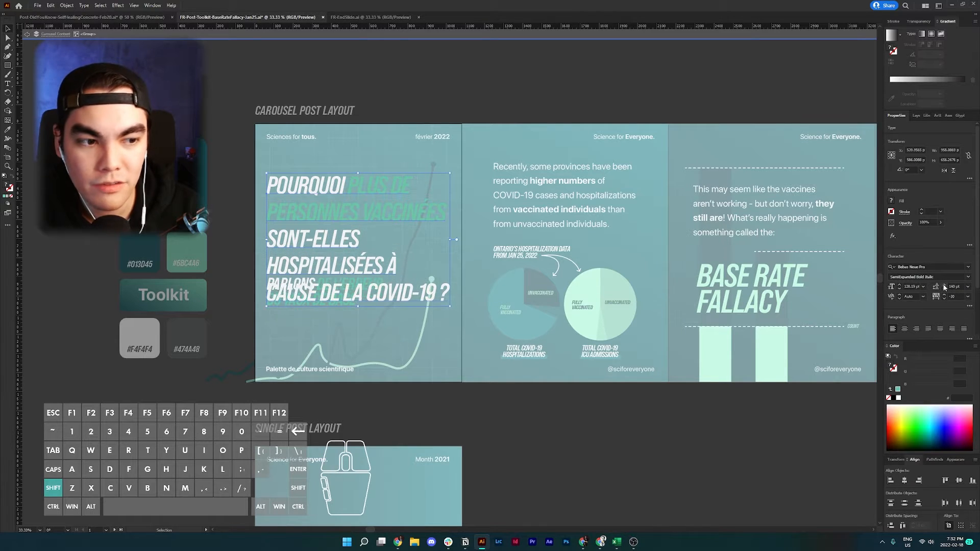
shift+click(944, 287)
shift+click(944, 287)
shift+click(944, 287)
shift+click(944, 286)
shift+click(944, 286)
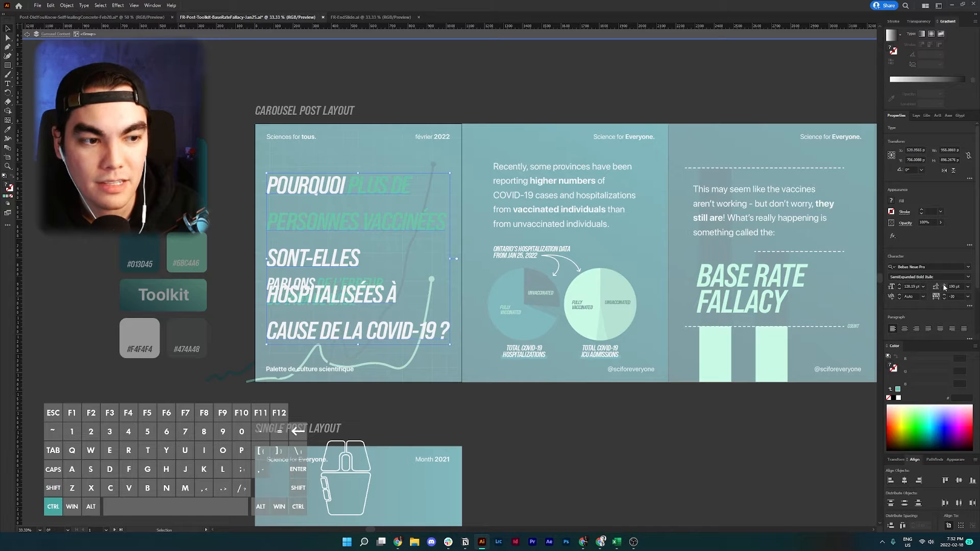
Undo all the leading increases on the headline and exit isolation mode.
key(ctrl+z)
key(ctrl+z)
key(ctrl+z)
key(ctrl+z)
key(ctrl+z)
key(ctrl+z)
key(ctrl+z)
key(ctrl+z)
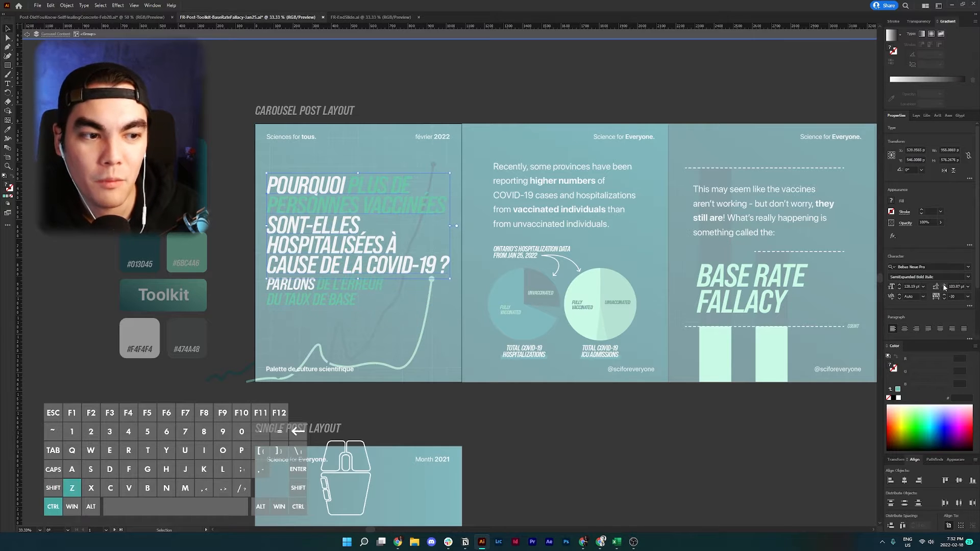
double_click(242, 205)
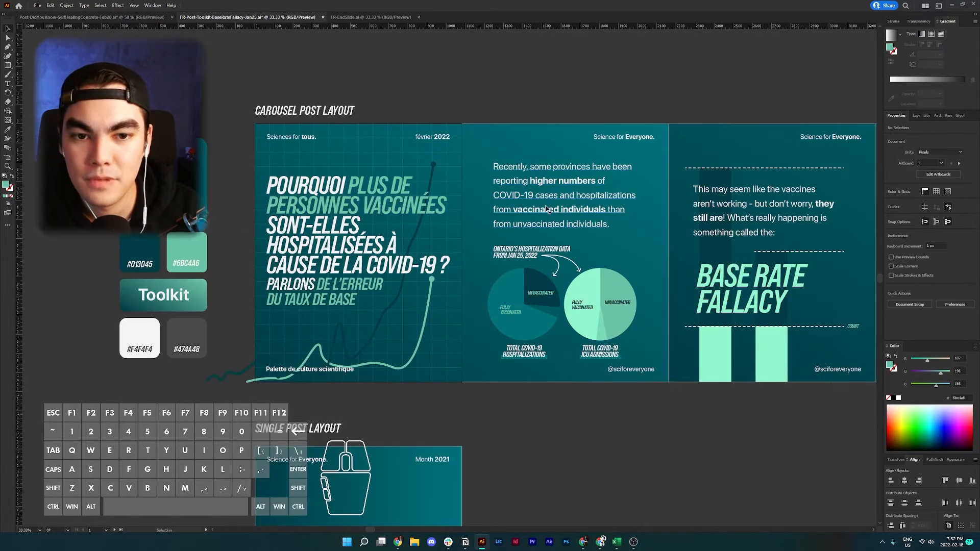
Change "Science" to "Sciences" in the second slide's header.
scroll(548, 209, right, 3)
click(513, 138)
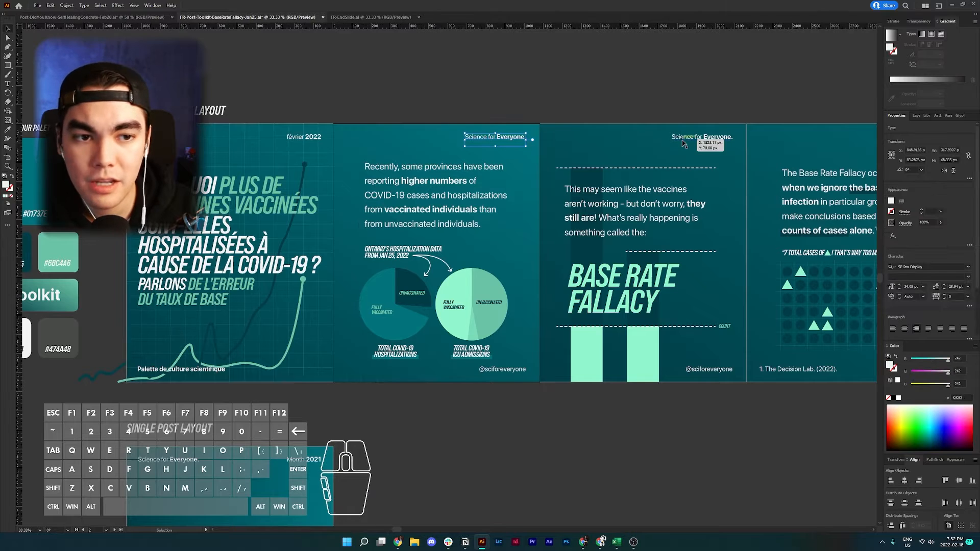
scroll(562, 143, right, 2)
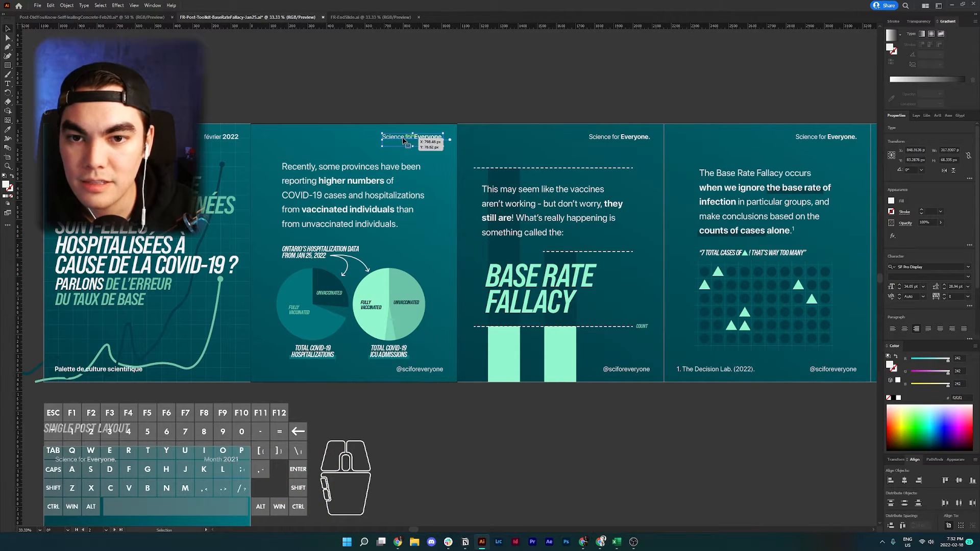
double_click(406, 138)
key(ctrl+a)
click(405, 138)
text(s)
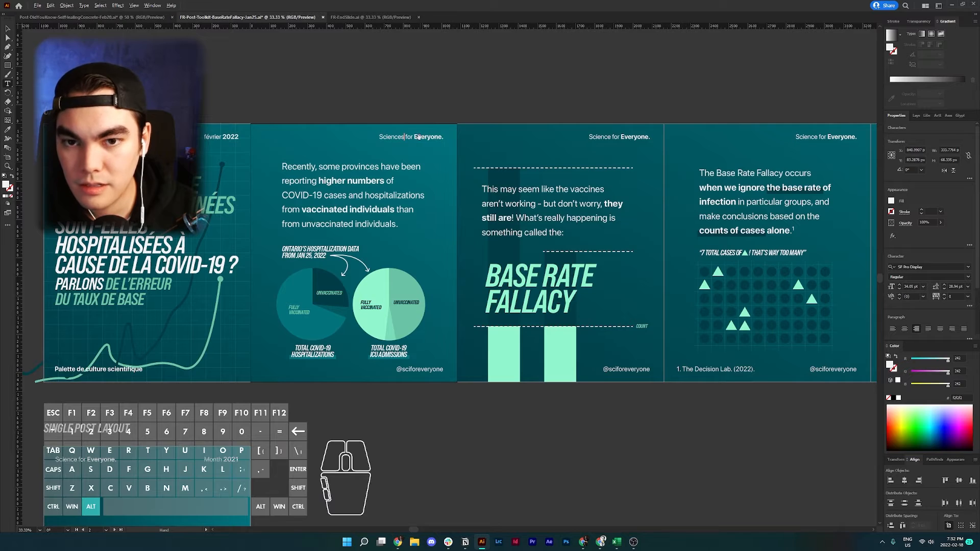
Replace "for Everyone" with "pour tous" in the second slide's header, keeping the final period.
alt+scroll(406, 138, up, 1)
alt+scroll(357, 137, up, 2)
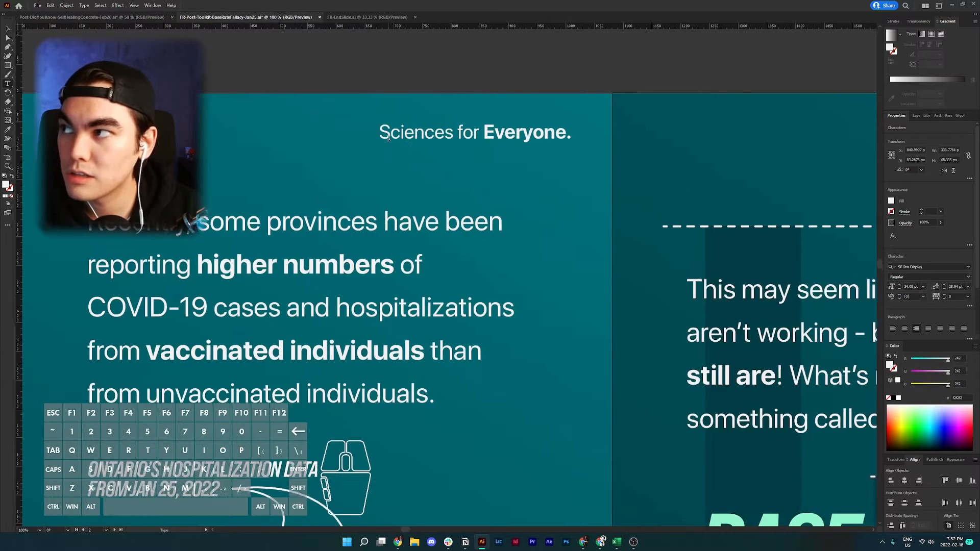
drag(512, 131, 585, 134)
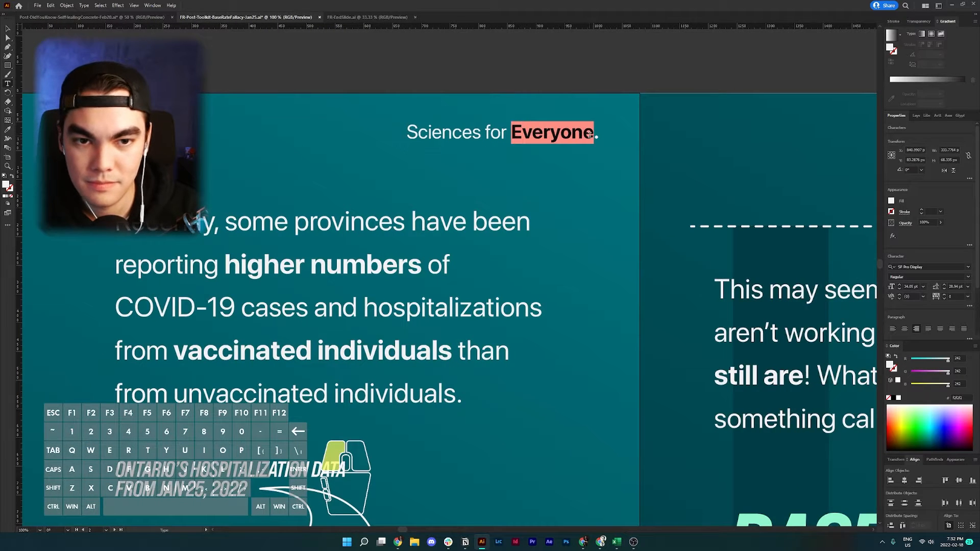
key(BackSpace)
key(BackSpace)
key(BackSpace)
key(BackSpace)
key(BackSpace)
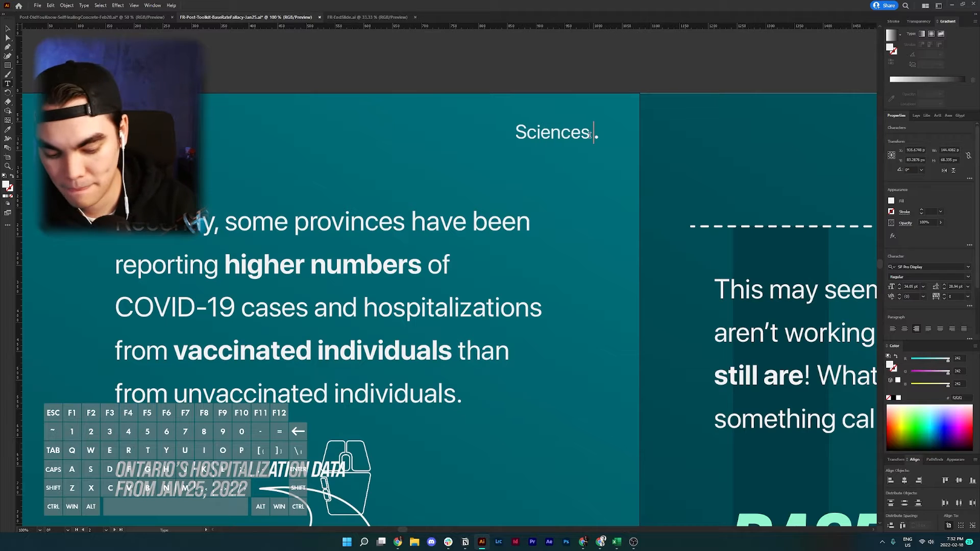
text(pour tous)
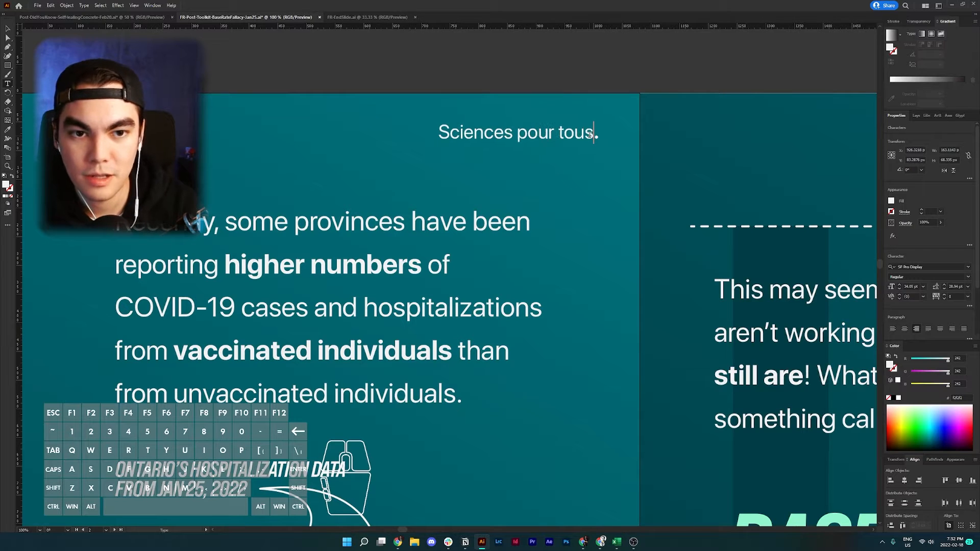
Set the word "tous" in the second slide's header to the Bold style and finish editing the text.
drag(558, 132, 603, 136)
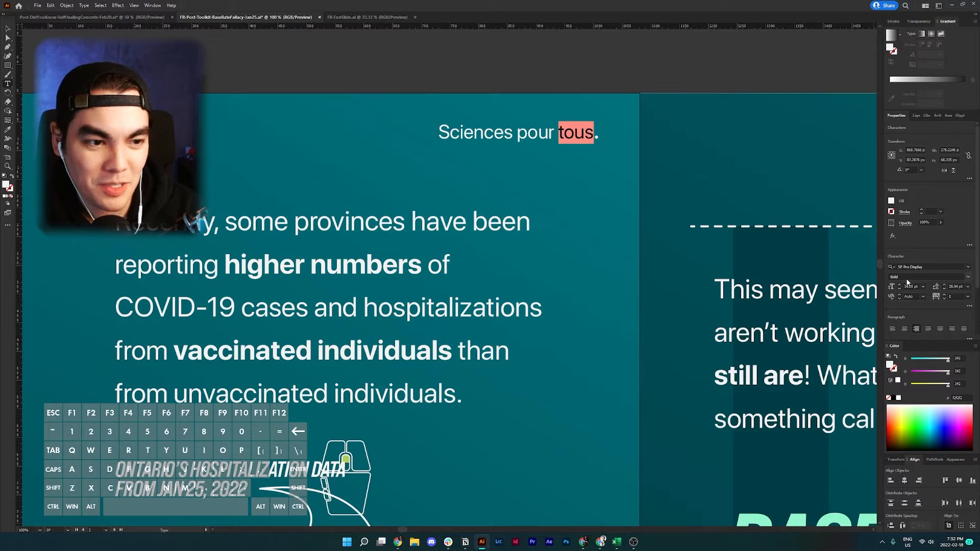
key(Escape)
scroll(528, 152, down, 2)
scroll(528, 152, left, 3)
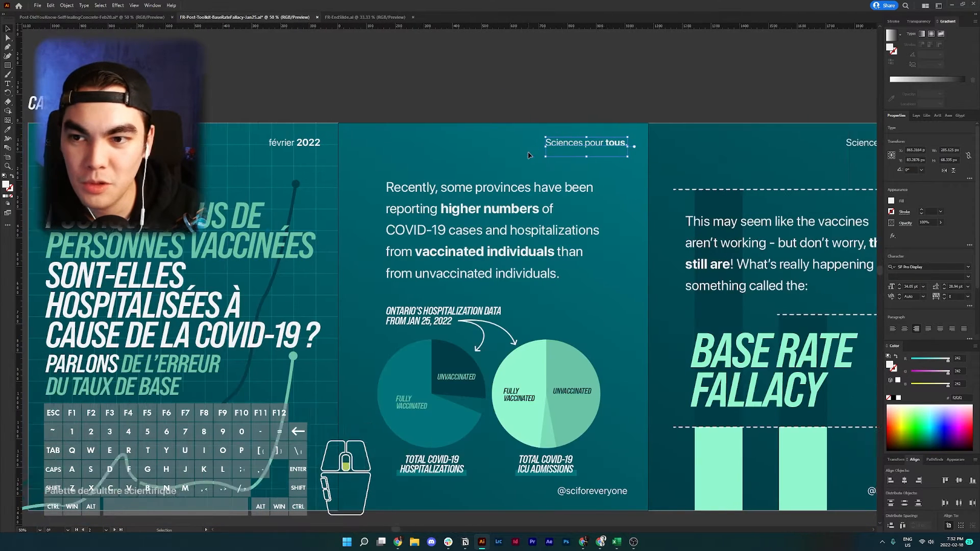
Correct the first slide's header to read "Sciences pour tous.".
double_click(111, 143)
click(110, 143)
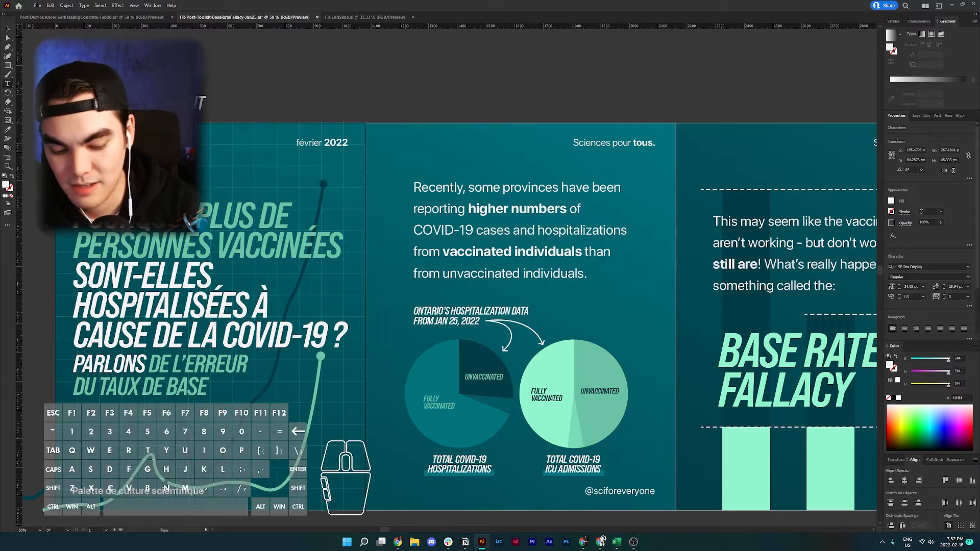
key(Escape)
scroll(505, 180, right, 5)
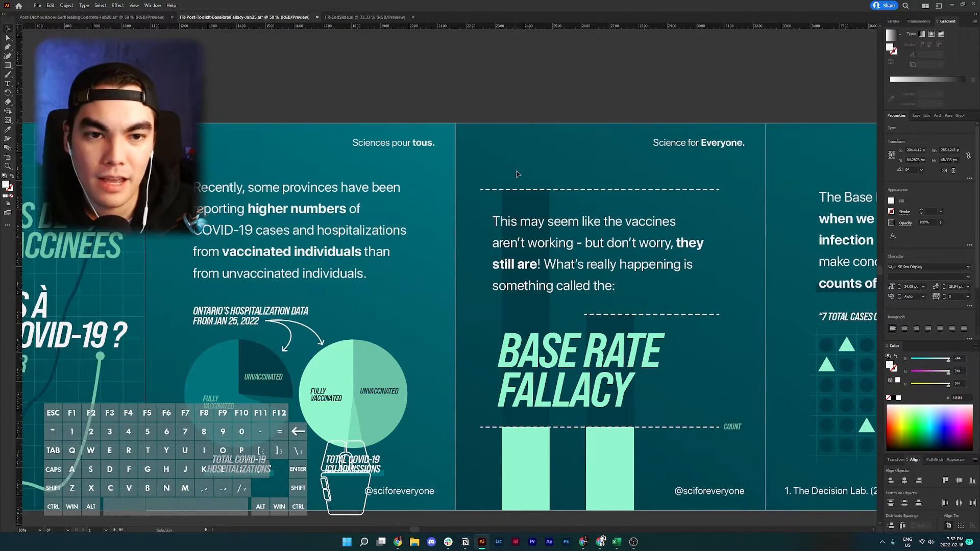
Delete the "Science for Everyone." headers from the third through sixth carousel slides.
scroll(516, 171, down, 1)
click(644, 153)
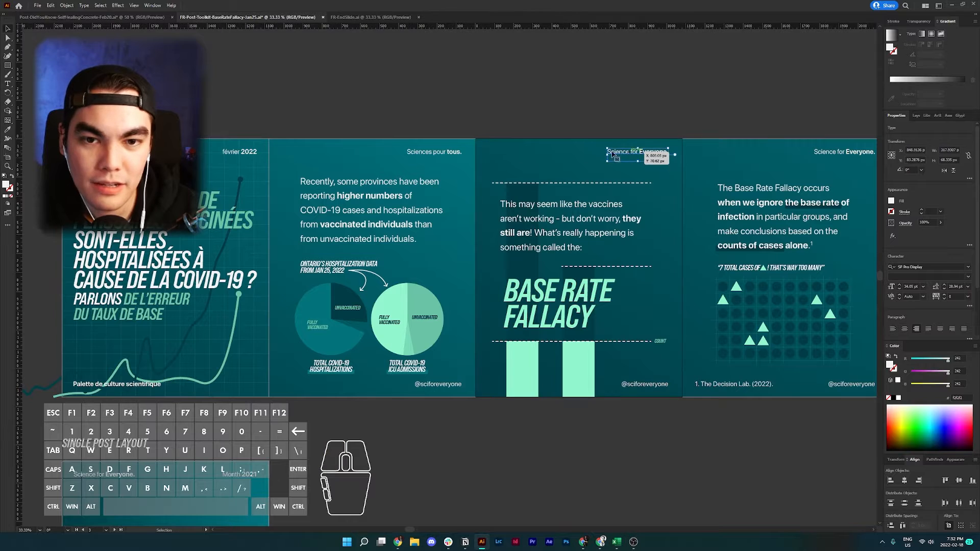
scroll(522, 155, right, 1)
scroll(522, 156, right, 5)
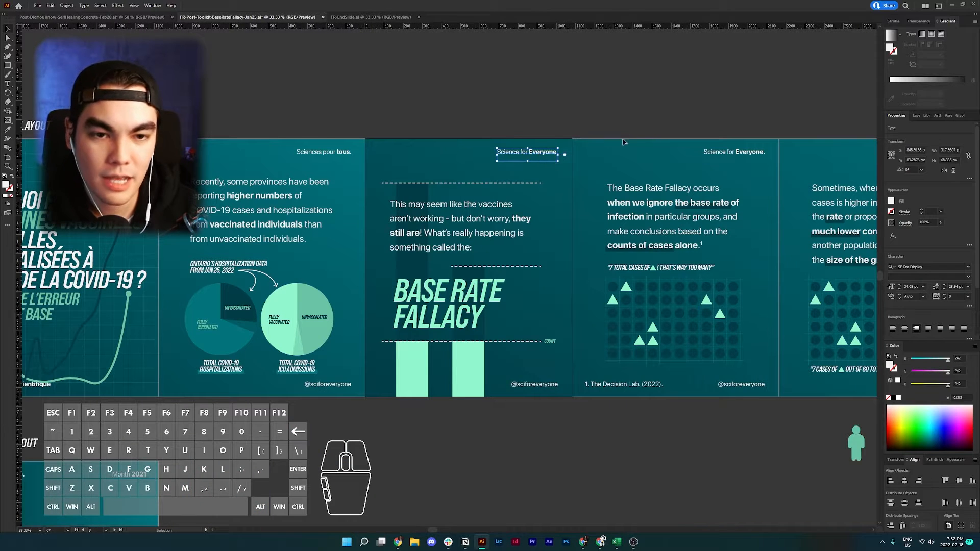
key(Delete)
scroll(704, 156, right, 15)
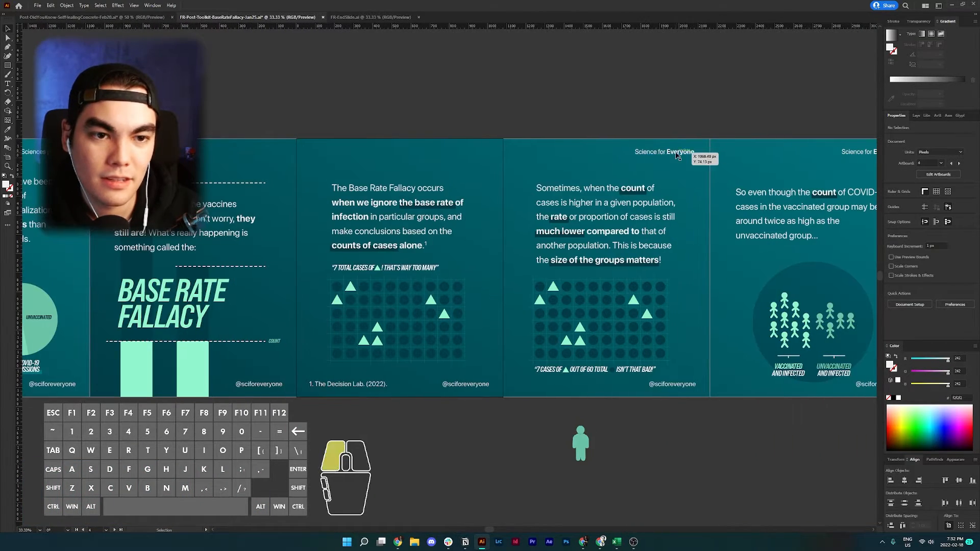
scroll(677, 155, right, 4)
click(693, 152)
scroll(677, 155, right, 6)
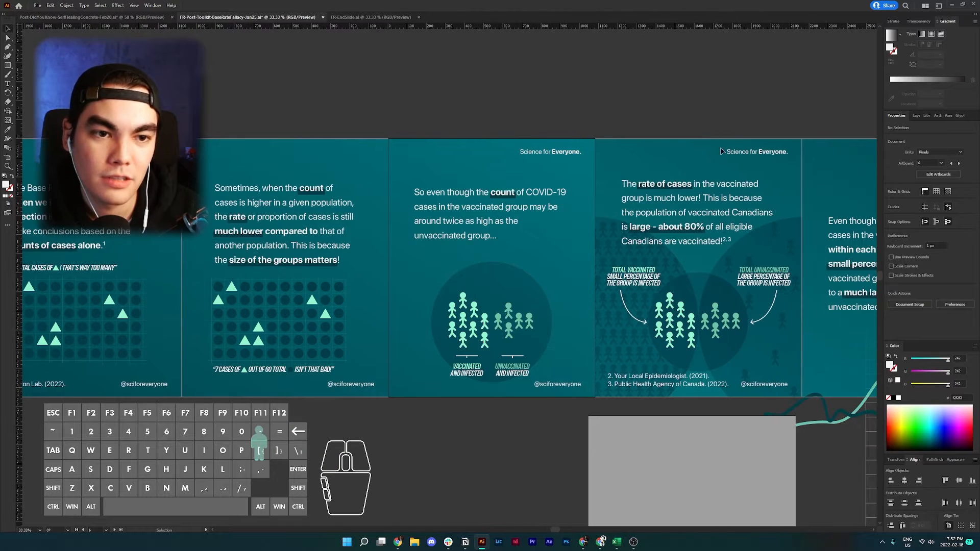
click(565, 153)
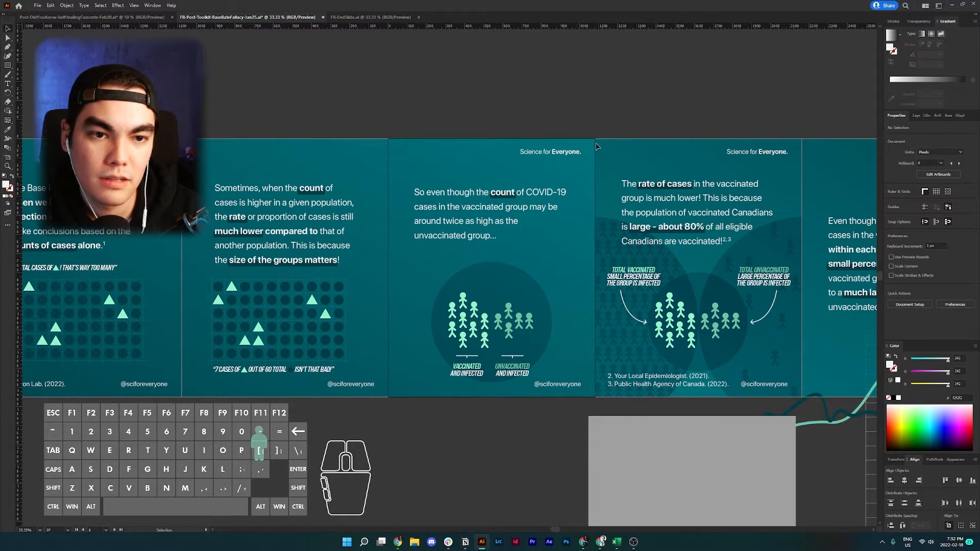
Temporarily unlock the Carousel Background layer and delete the remaining "Science for Everyone." headers from the content slides after the sixth.
click(916, 116)
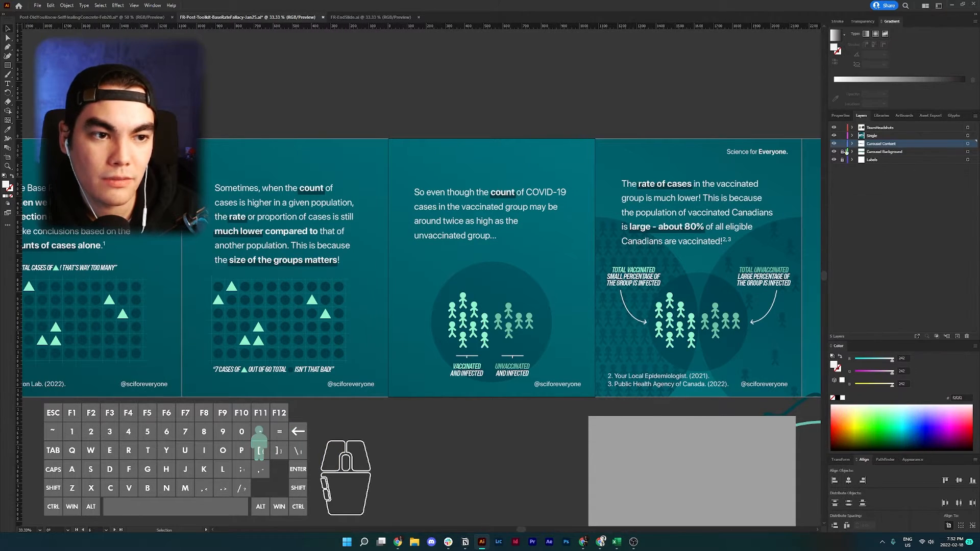
scroll(750, 153, right, 8)
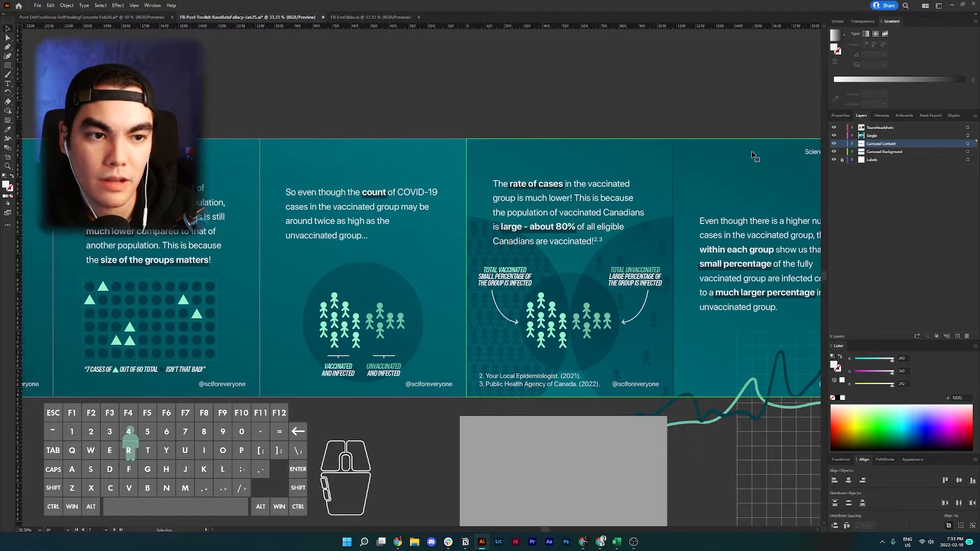
drag(753, 153, 714, 158)
click(712, 155)
key(BackSpace)
click(843, 152)
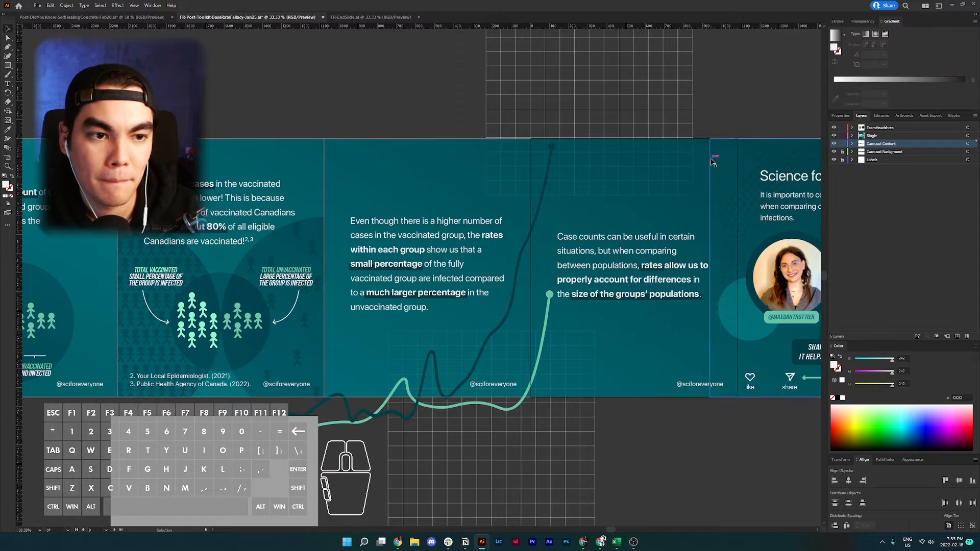
Copy the second slide's "Sciences pour tous." header text.
scroll(713, 161, right, 3)
scroll(713, 160, left, 3)
scroll(712, 162, left, 20)
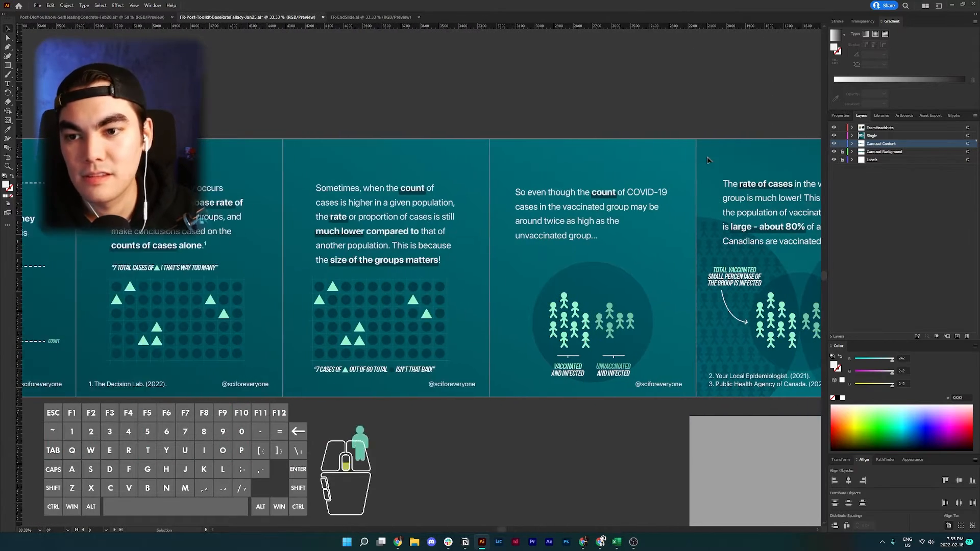
scroll(703, 162, left, 16)
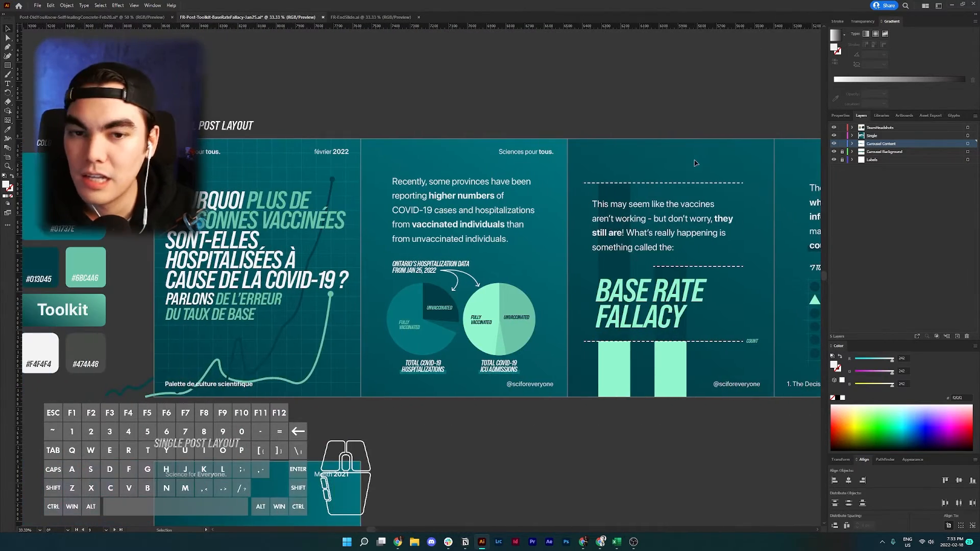
click(540, 153)
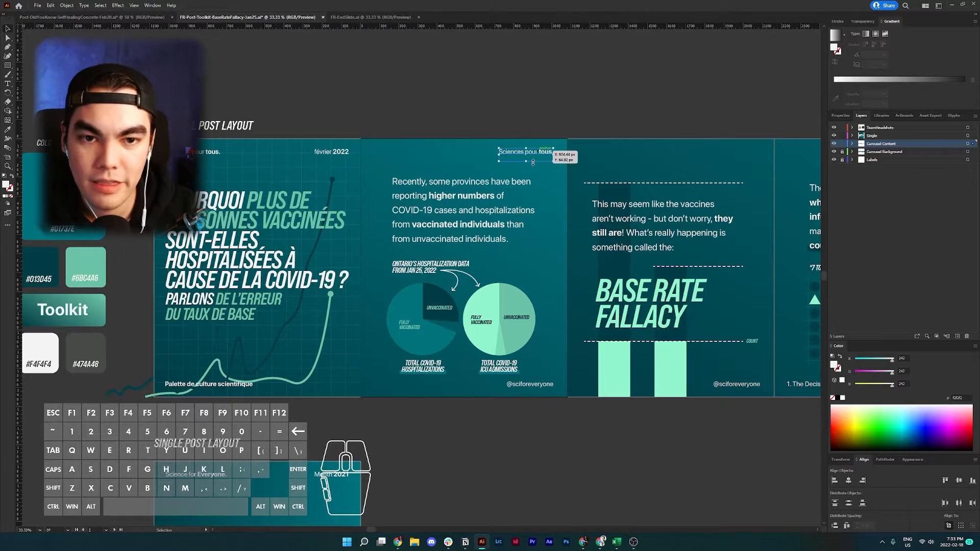
key(ctrl+c)
key(ctrl+c)
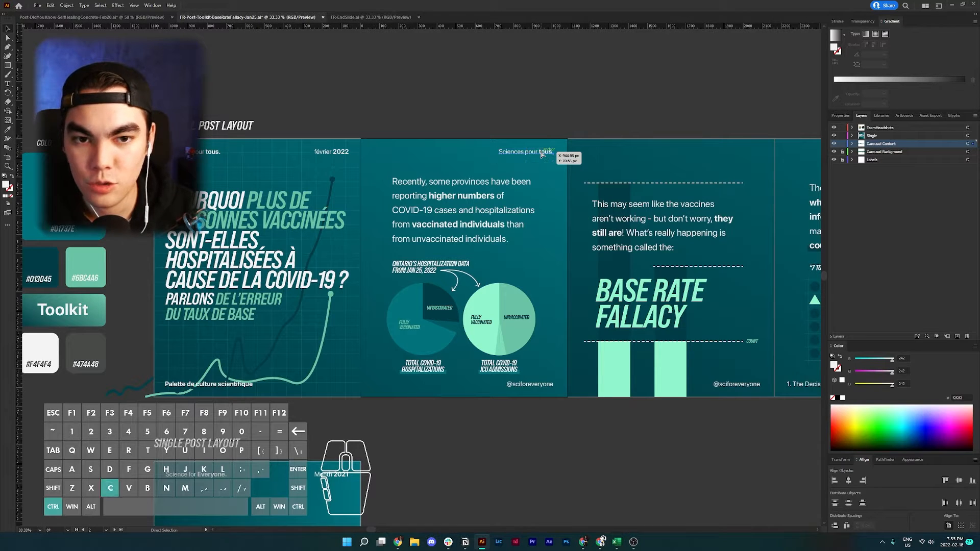
key(ctrl+c)
Try pasting the copied "Sciences pour tous." header in place on the third slide's artboard.
click(628, 158)
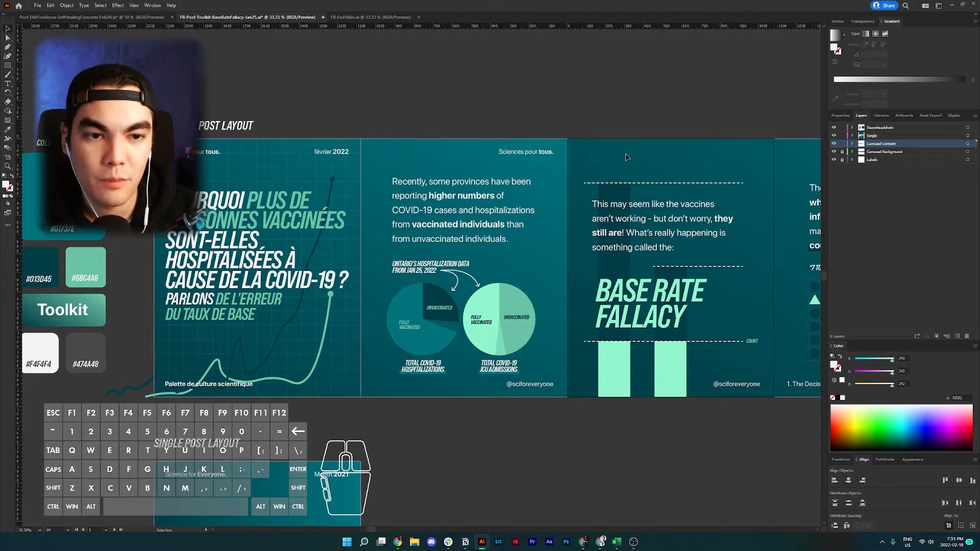
scroll(628, 157, right, 13)
scroll(579, 148, down, 1)
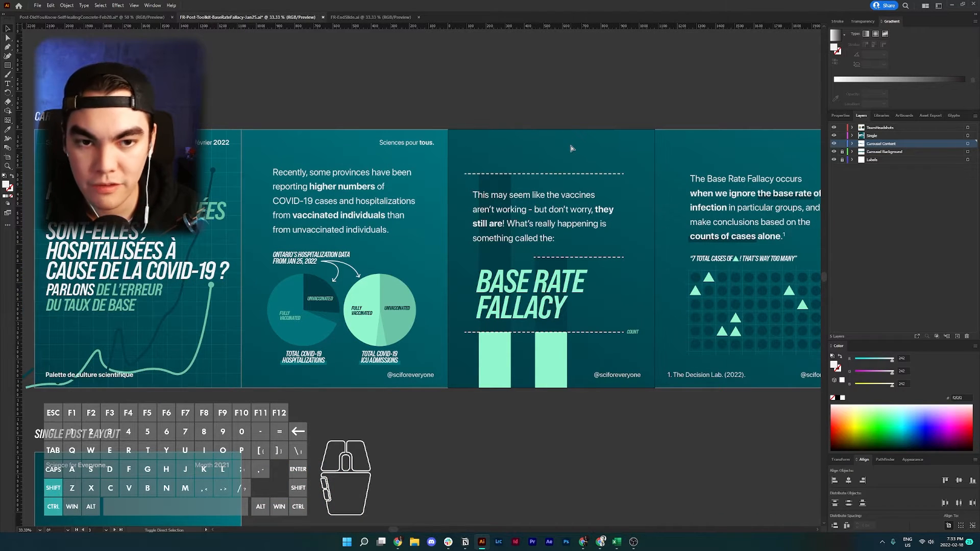
key(ctrl+shift+v)
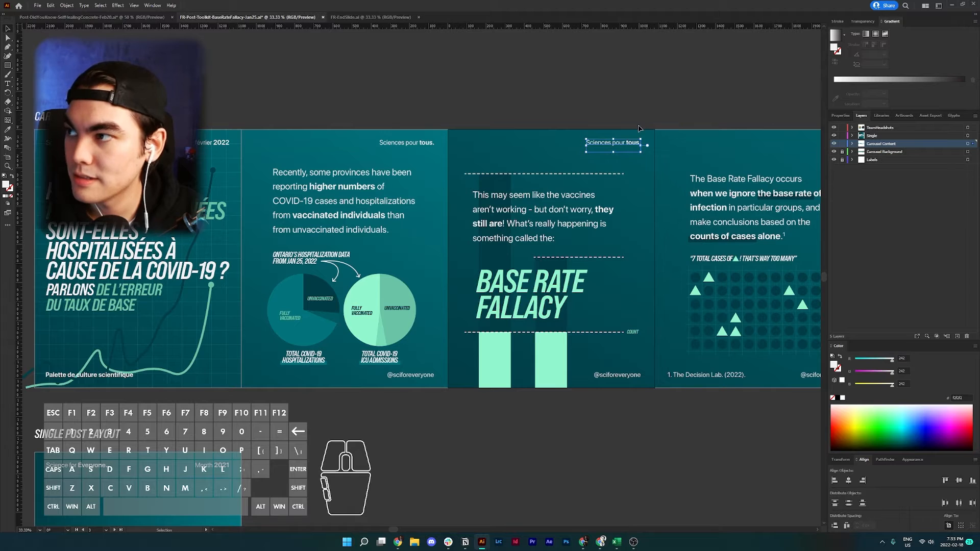
click(594, 155)
scroll(597, 154, right, 3)
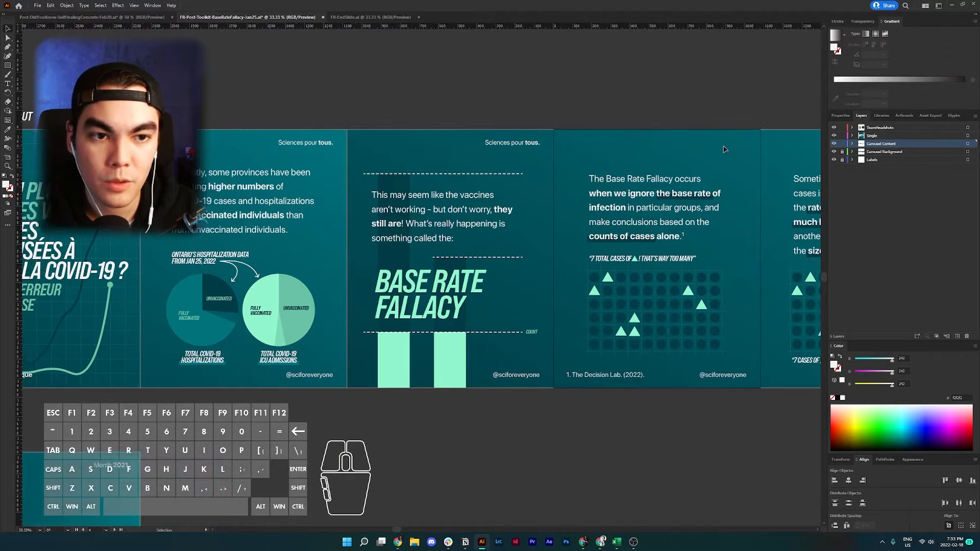
scroll(519, 147, left, 3)
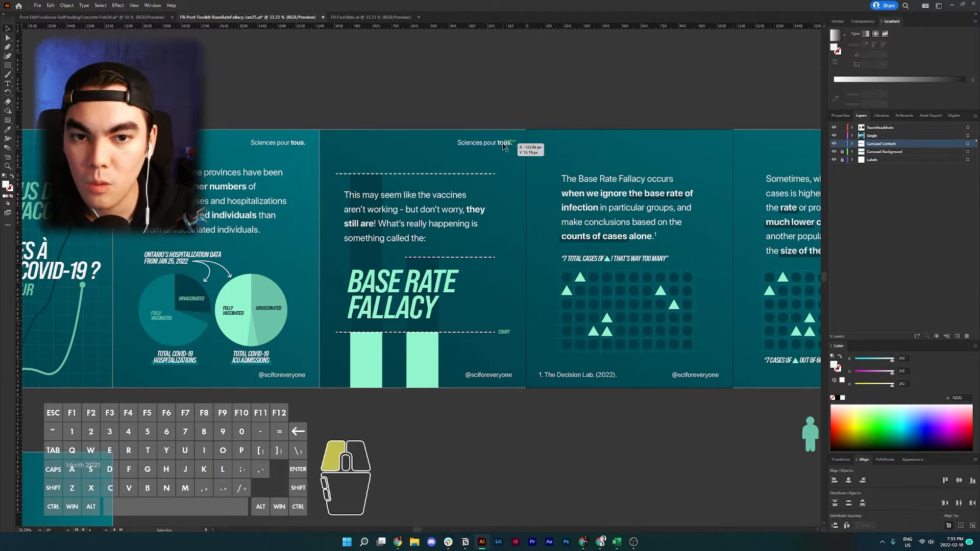
Delete the second slide's header and paste the copied "Sciences pour tous." header in place on all artboards.
scroll(503, 146, left, 2)
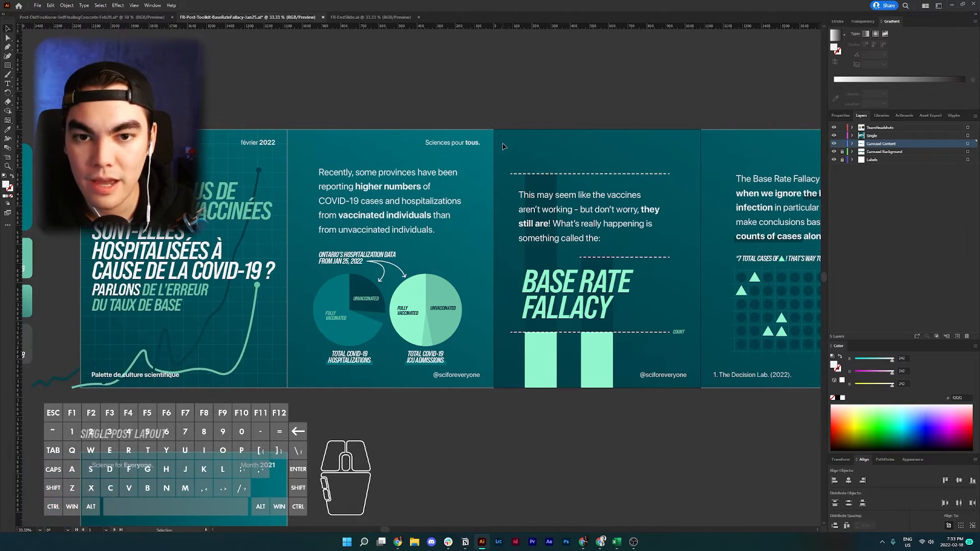
click(475, 147)
key(BackSpace)
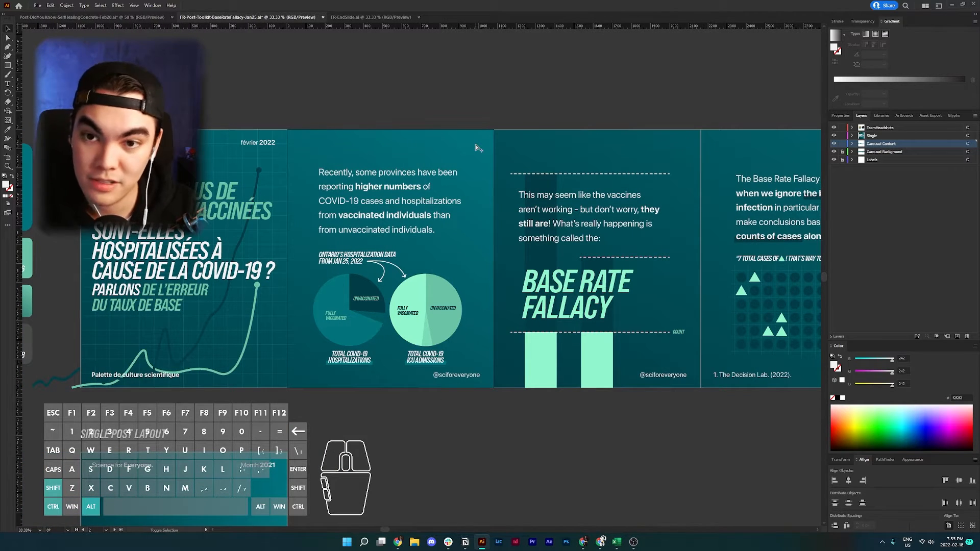
key(ctrl+alt+shift+v)
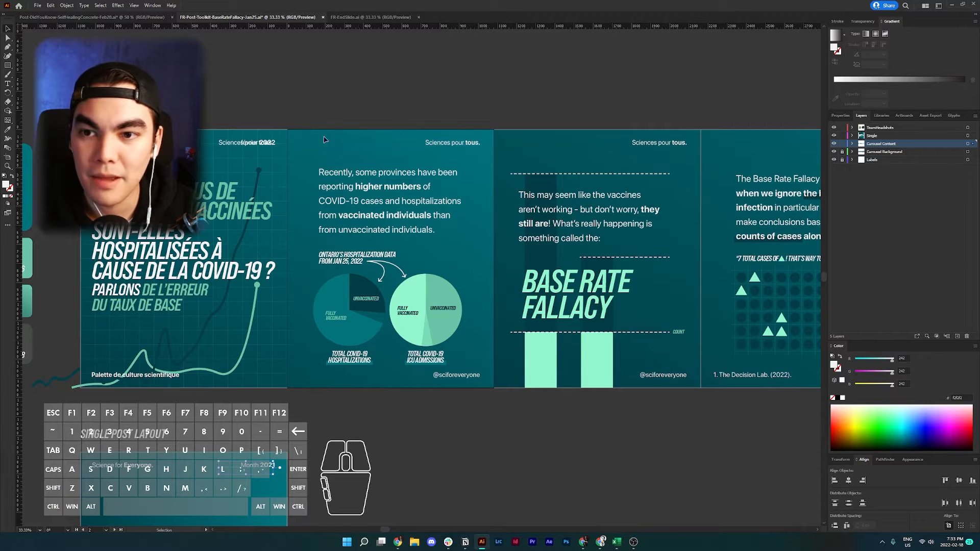
Delete the unneeded pasted "Sciences pour tous." headers from the last slide and from over the first slide's date.
scroll(514, 147, right, 12)
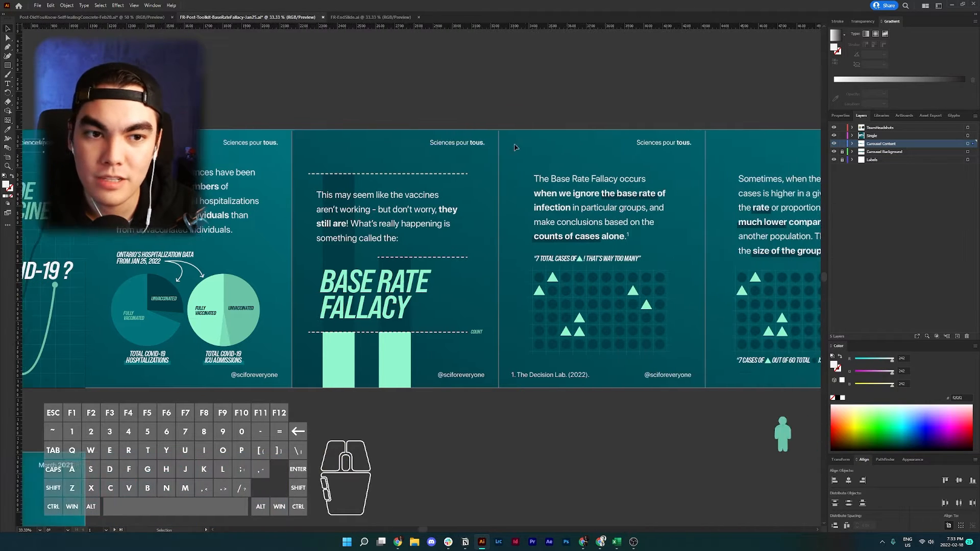
scroll(514, 147, right, 20)
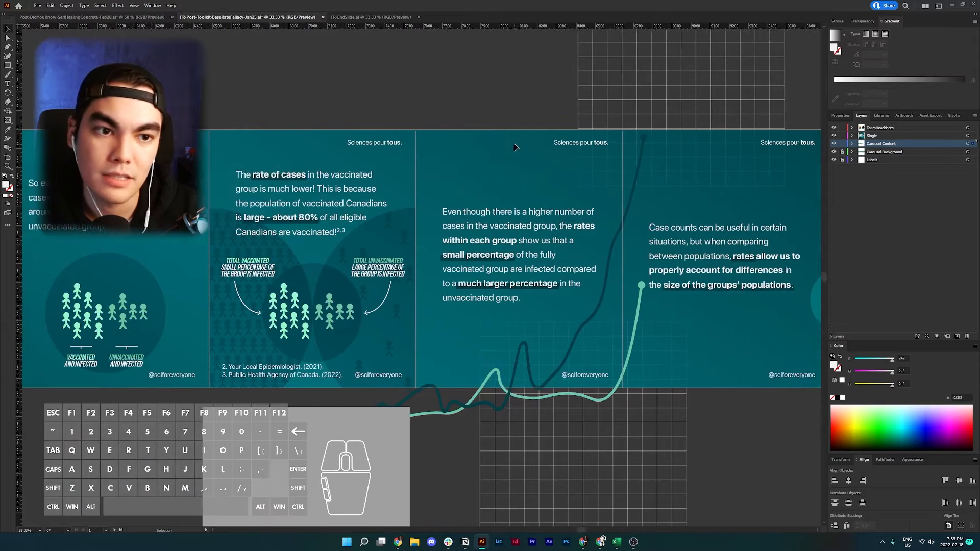
scroll(513, 146, right, 5)
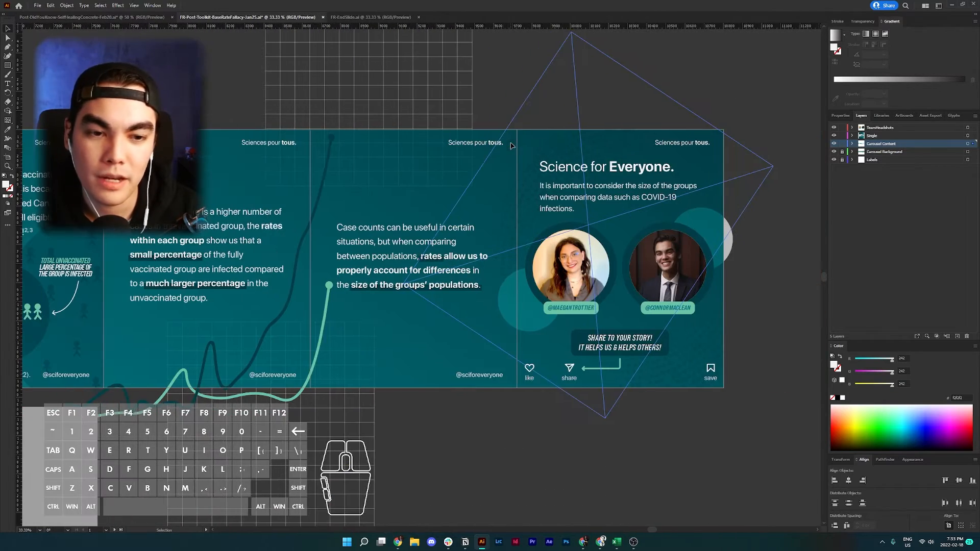
click(686, 146)
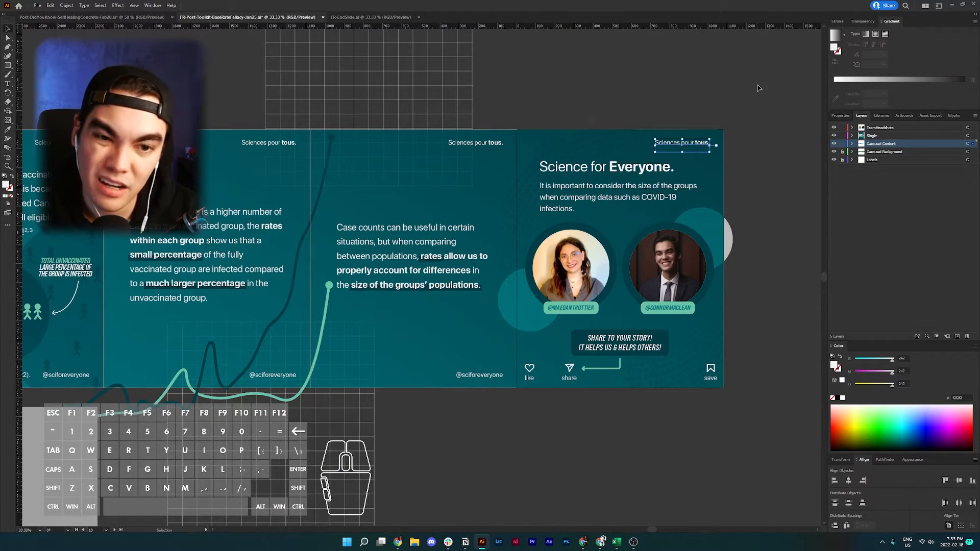
key(BackSpace)
scroll(697, 106, left, 12)
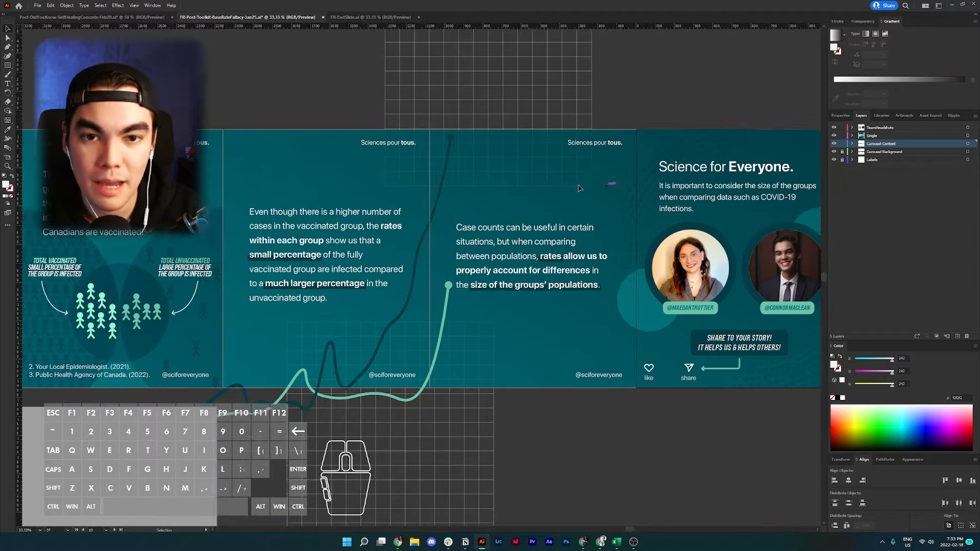
scroll(551, 184, left, 13)
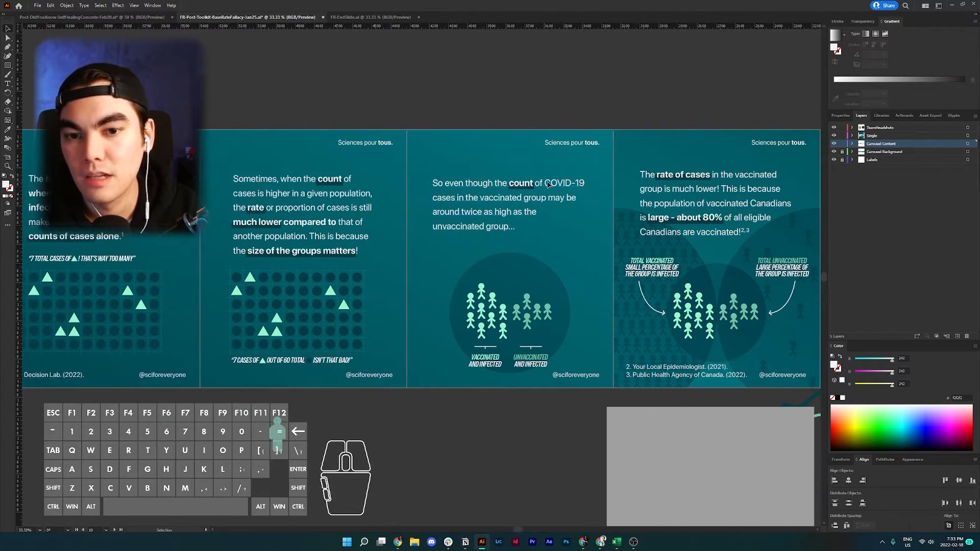
scroll(548, 184, left, 13)
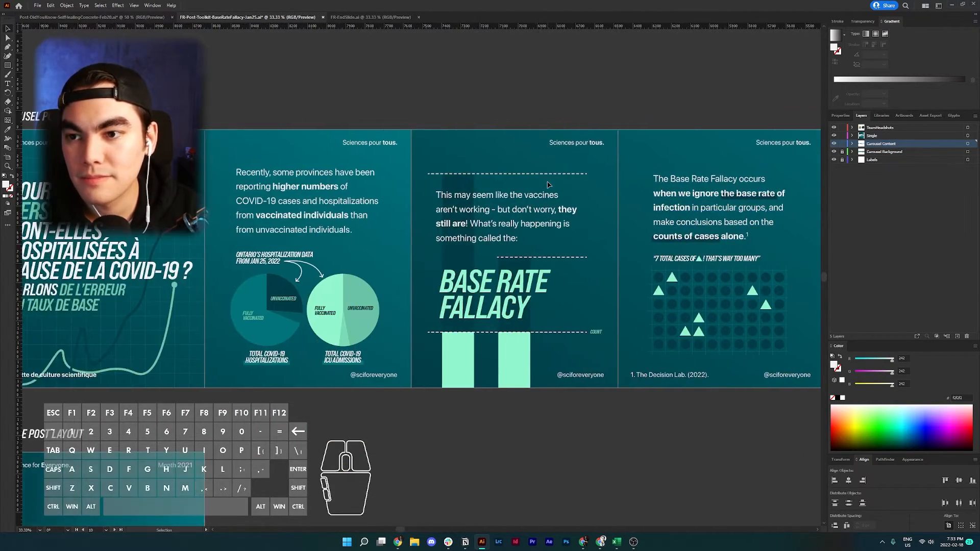
drag(266, 143, 270, 146)
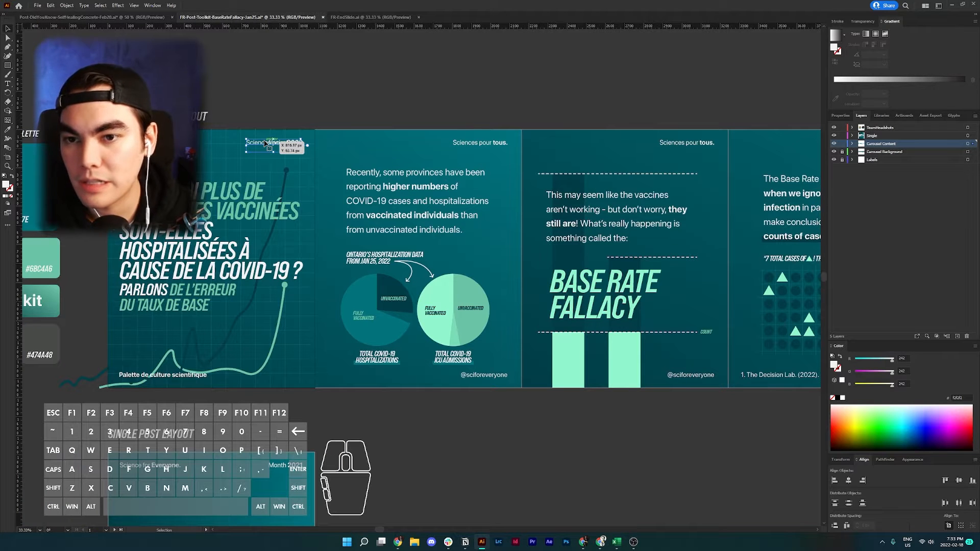
key(Delete)
click(616, 110)
Copy the French paragraph beginning "Récemment, certaines provinces ont signalé" from the other open window and paste it over the second slide's English body text.
scroll(616, 110, right, 1)
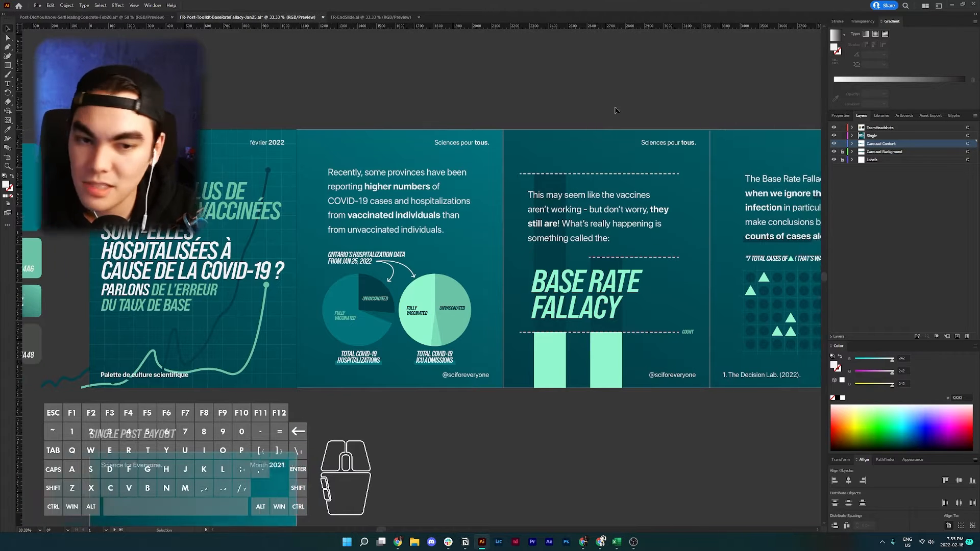
scroll(616, 110, right, 2)
scroll(447, 173, left, 5)
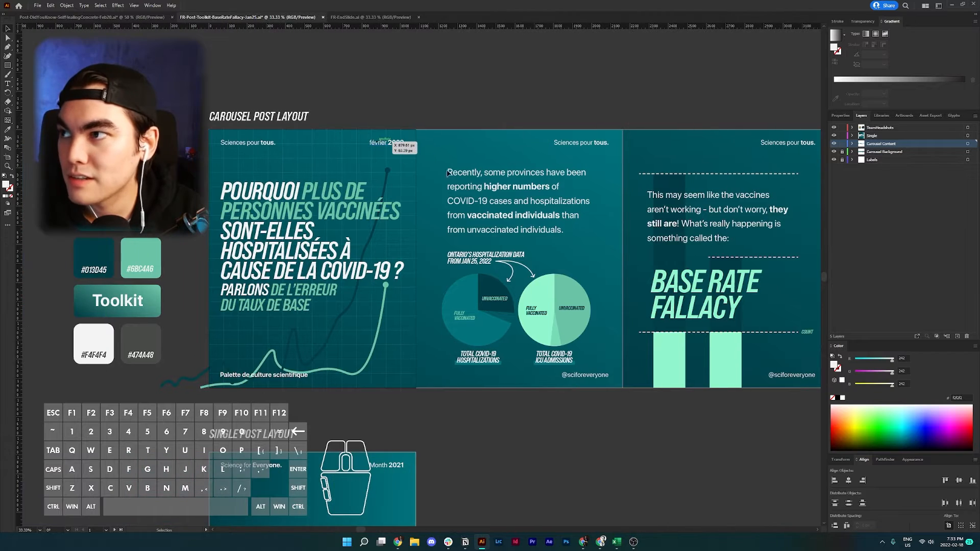
click(477, 217)
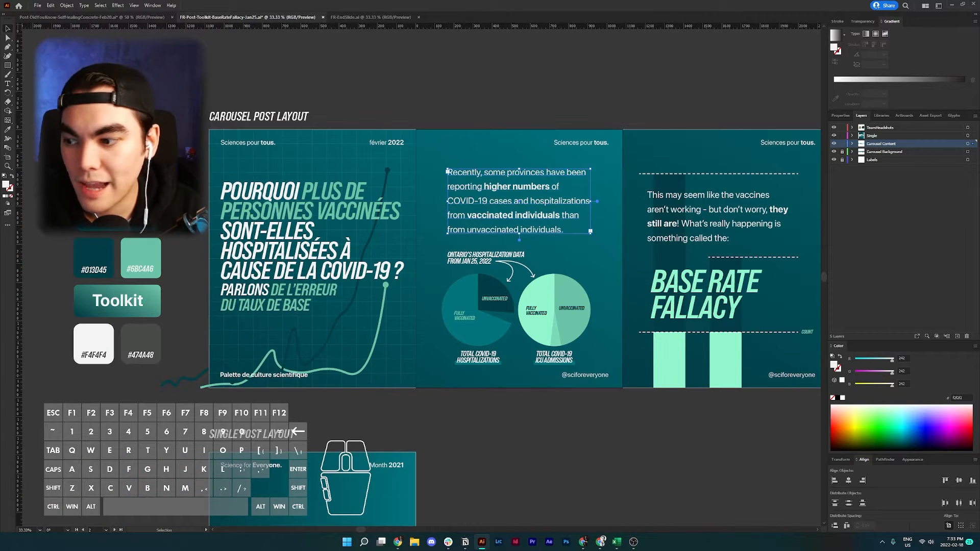
click(583, 543)
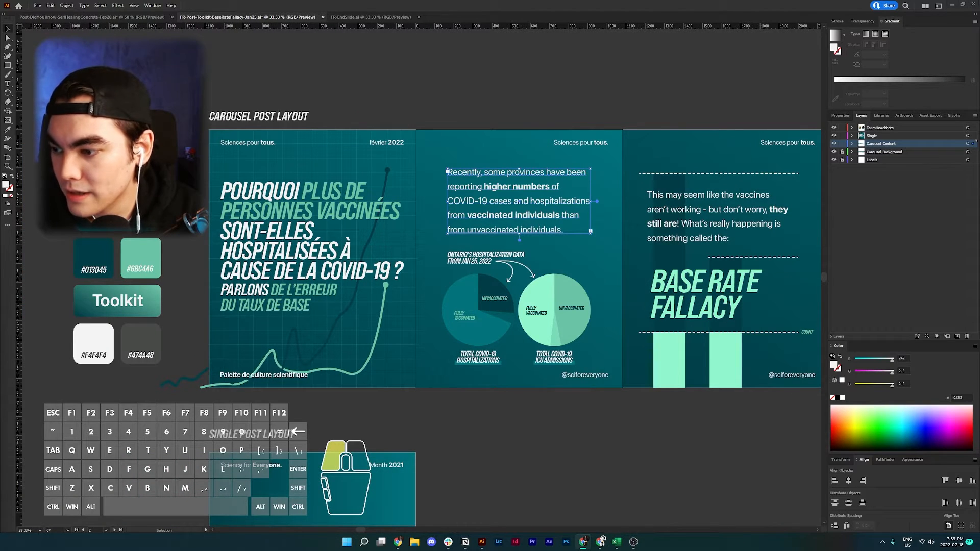
key(ctrl+c)
double_click(497, 225)
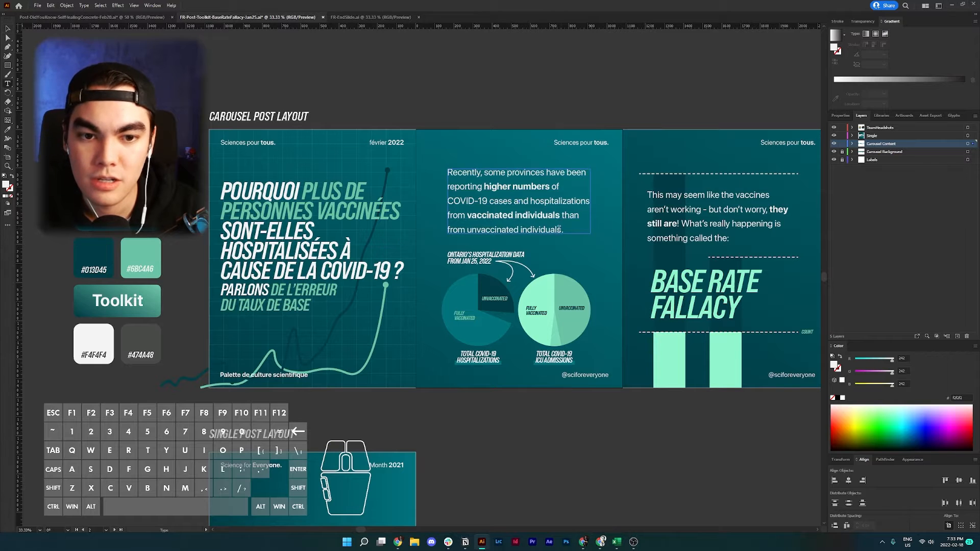
drag(560, 230, 448, 172)
key(ctrl+v)
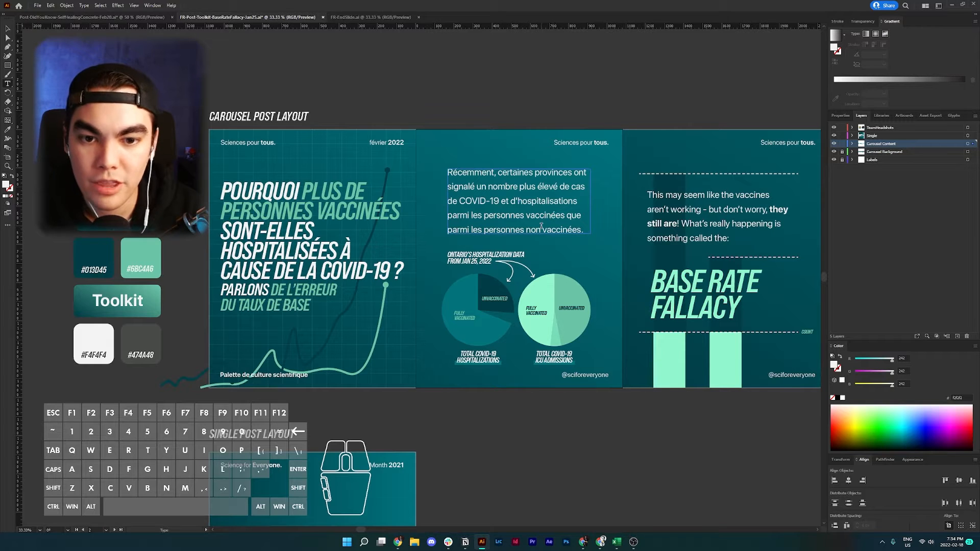
key(Escape)
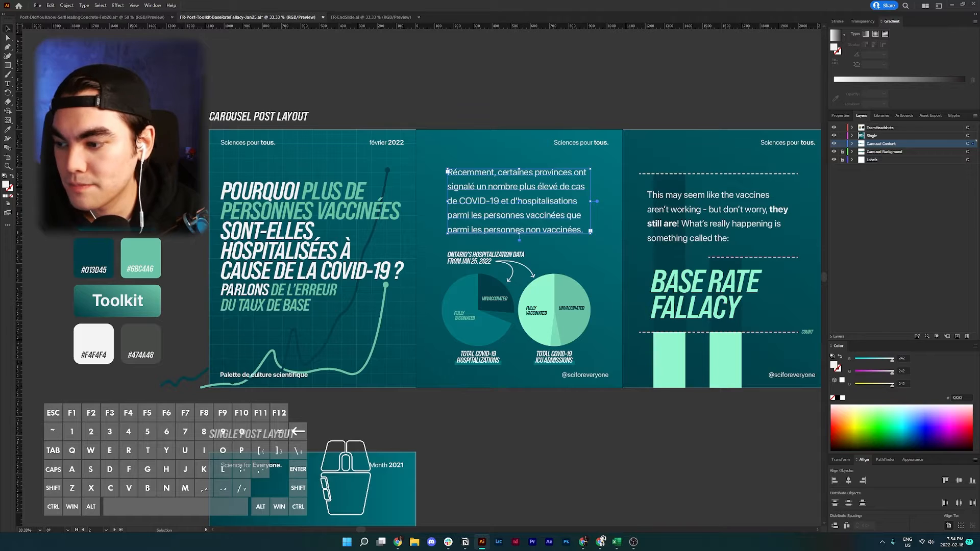
Copy "Données d'hospitalisation de l'Ontario du 25 janvier 2022" from the other window over the second slide's English chart heading, breaking it before "du".
click(584, 542)
key(ctrl+c)
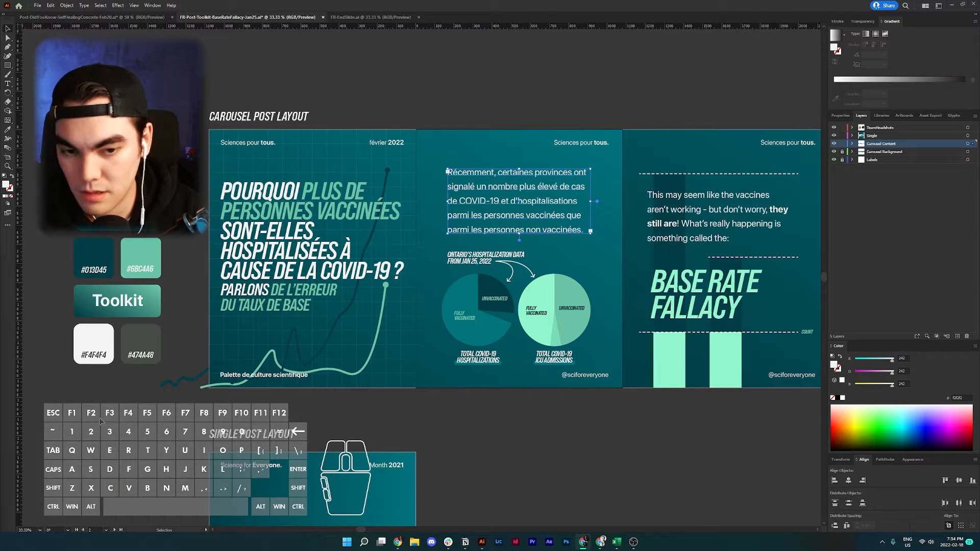
double_click(474, 263)
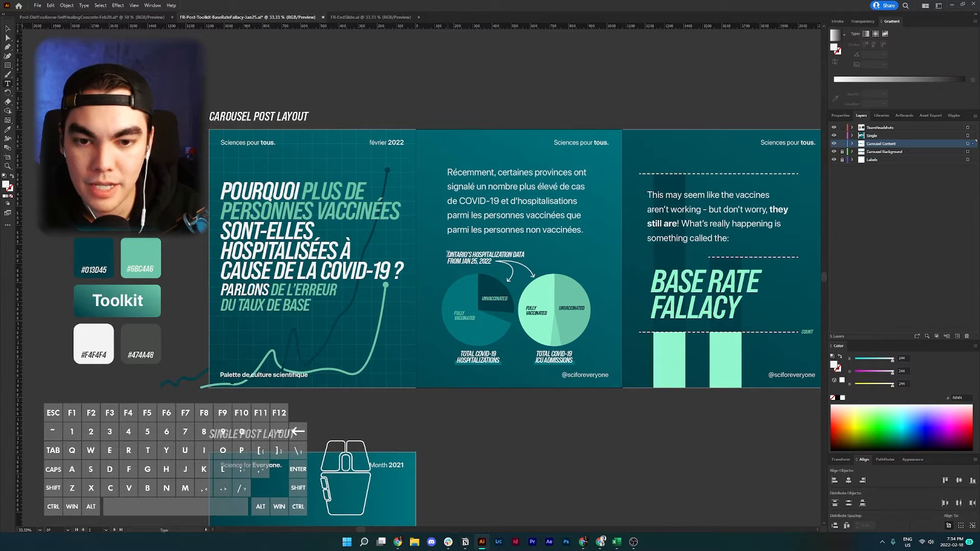
drag(447, 254, 492, 261)
key(ctrl+v)
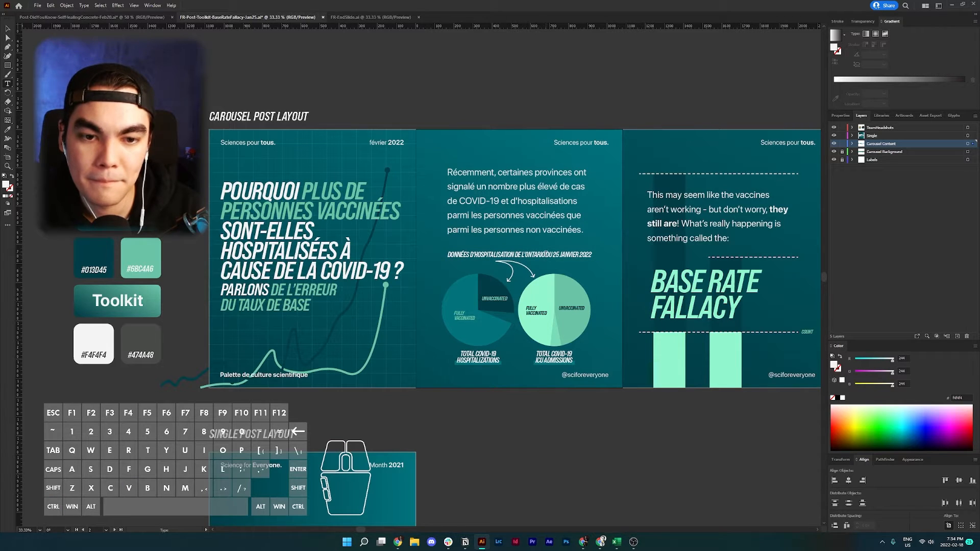
key(BackSpace)
key(Return)
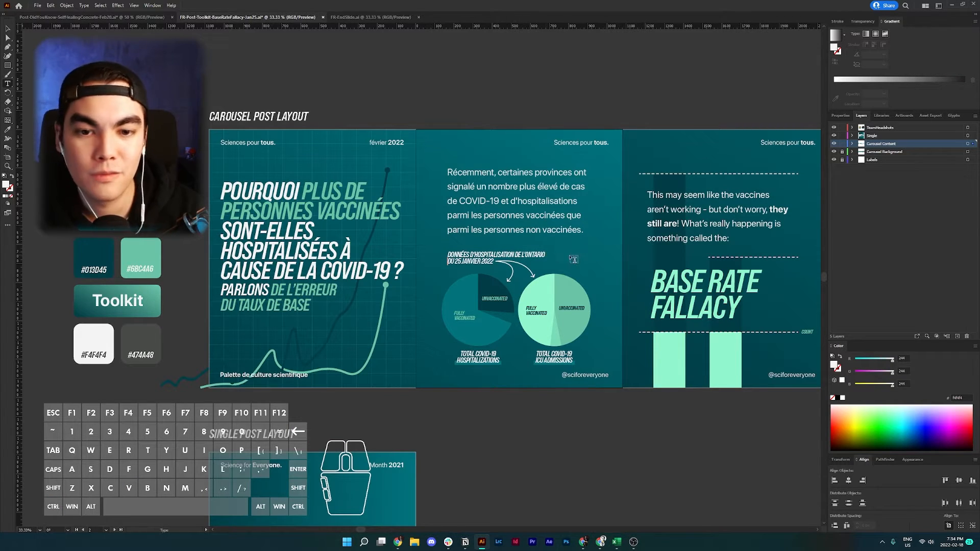
key(Escape)
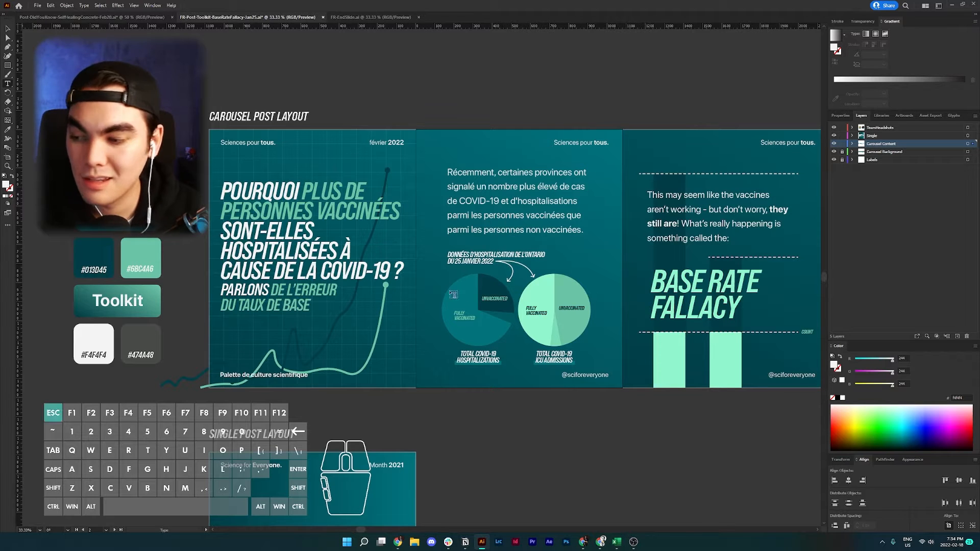
Copy "Entièrement vacciné" from the other window and paste it over the first pie chart's "Fully vaccinated" label.
click(583, 542)
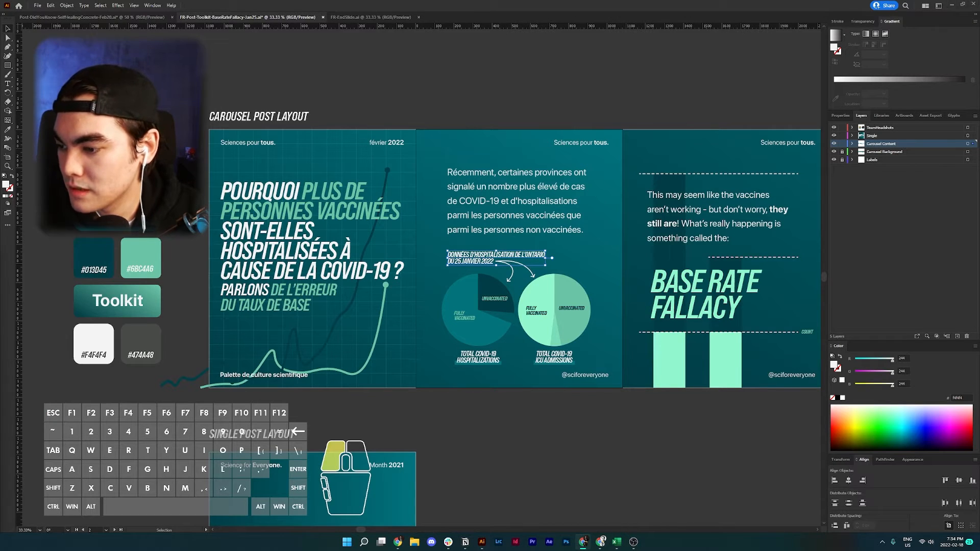
key(ctrl+c)
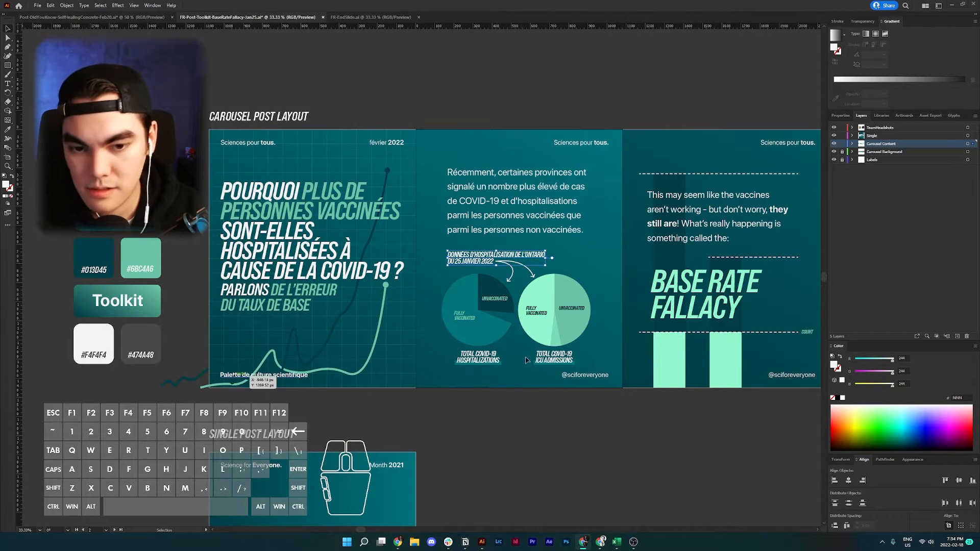
double_click(459, 319)
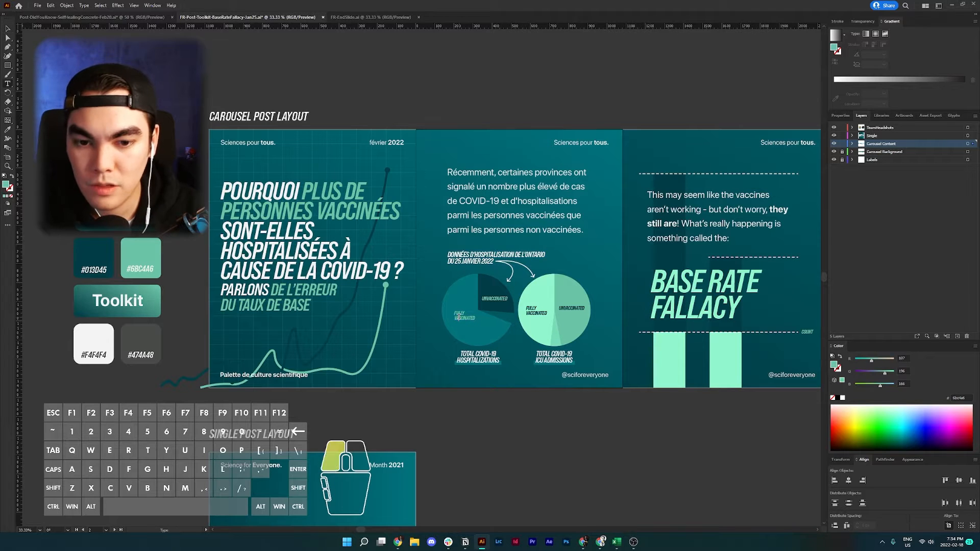
key(ctrl+a)
key(ctrl+v)
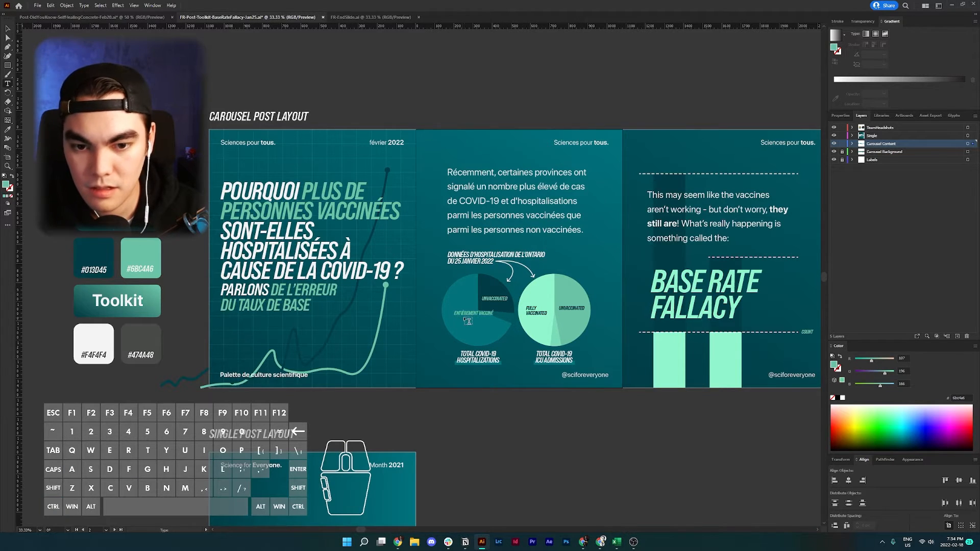
Break the "Entièrement vacciné" label into two lines and position it inside the first pie chart's largest slice.
scroll(460, 320, up, 3)
scroll(490, 311, up, 1)
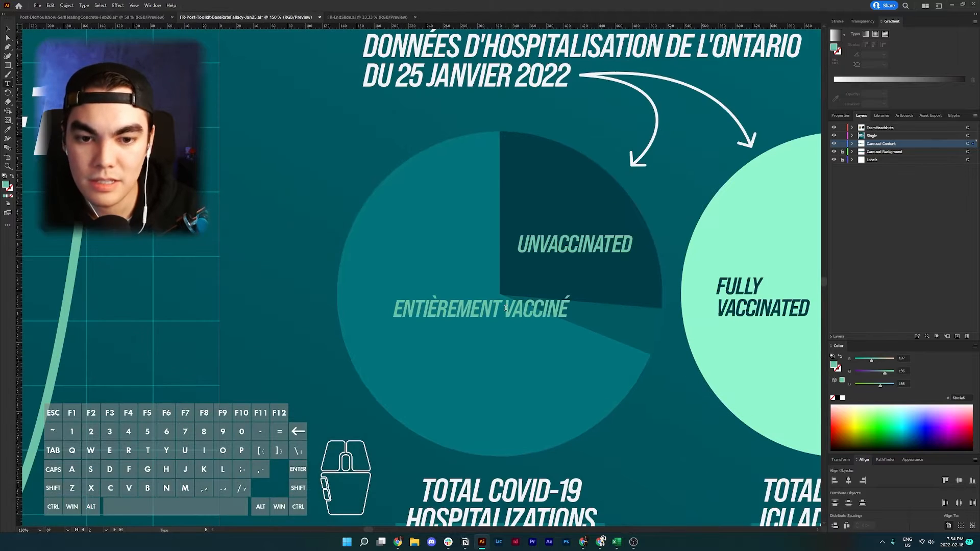
click(504, 307)
key(Return)
key(Escape)
mouse_move(470, 310)
mouse_down()
mouse_move(442, 268)
mouse_move(478, 328)
mouse_move(451, 314)
mouse_up()
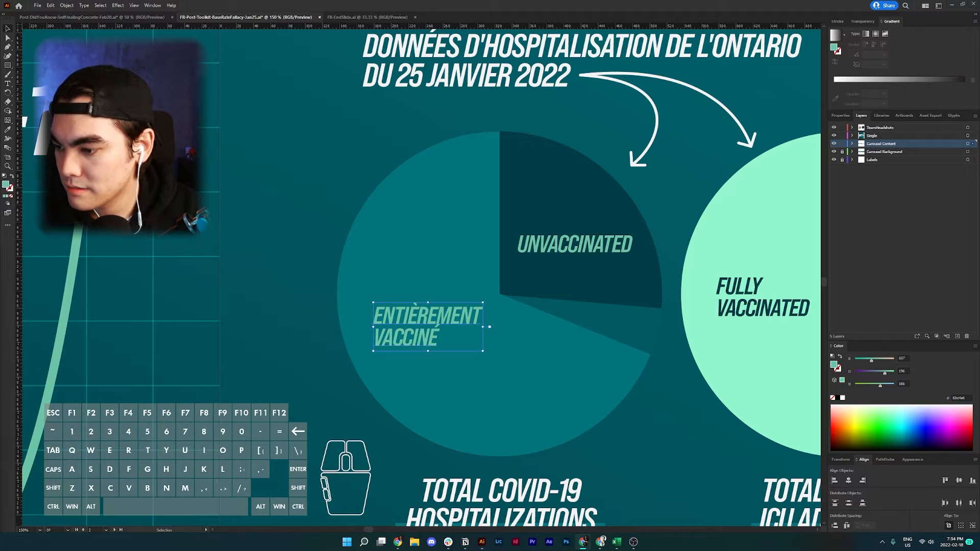
Copy "Non vacciné" from the other window and paste it over the first pie chart's "Unvaccinated" label.
key(ctrl+c)
click(540, 247)
key(ctrl+v)
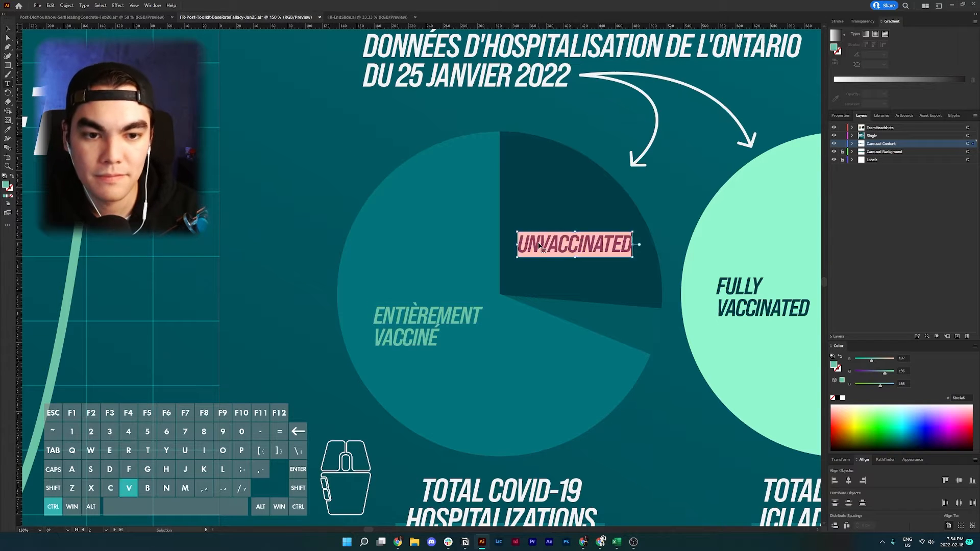
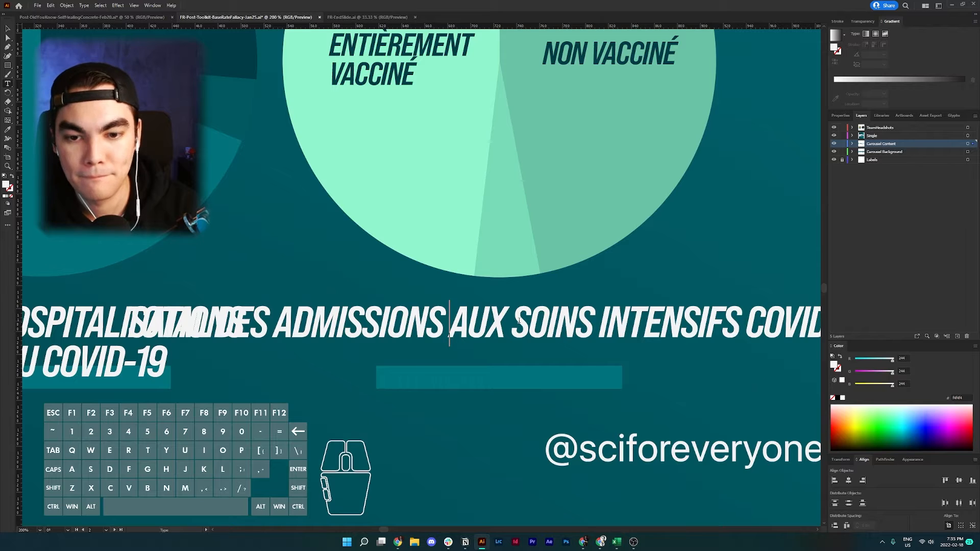
Try breaking the ICU admissions caption into two lines after "admissions" and after "soins", undoing the line breaks.
key(BackSpace)
key(Return)
key(ctrl+z)
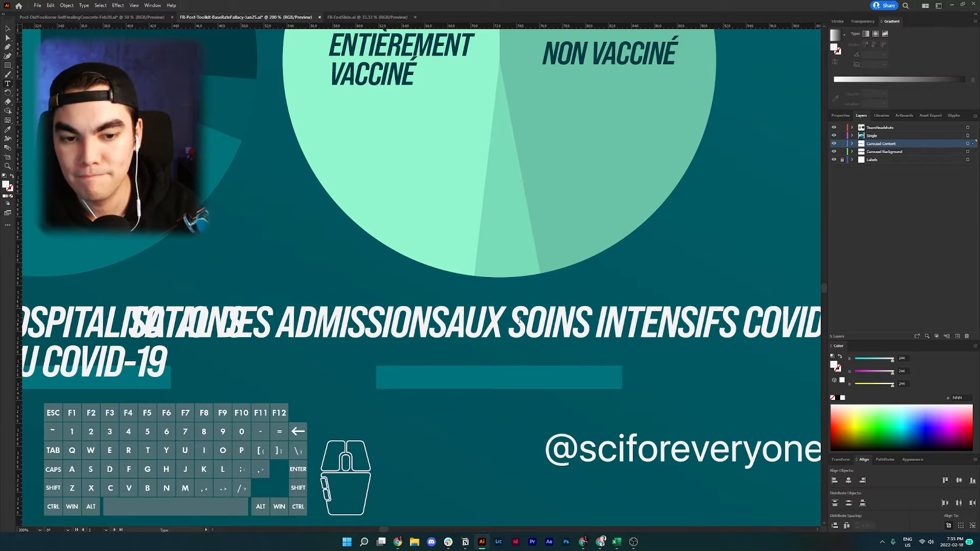
click(594, 320)
key(BackSpace)
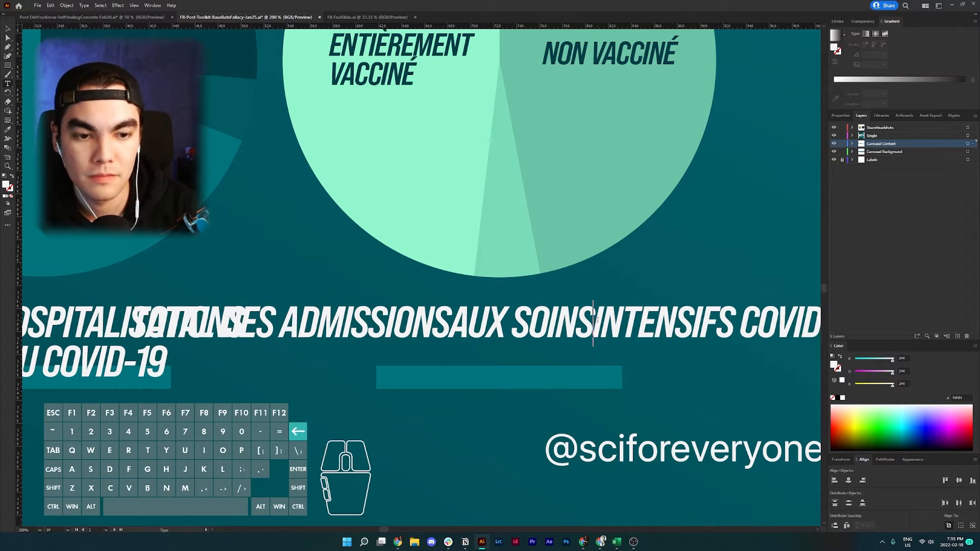
key(Return)
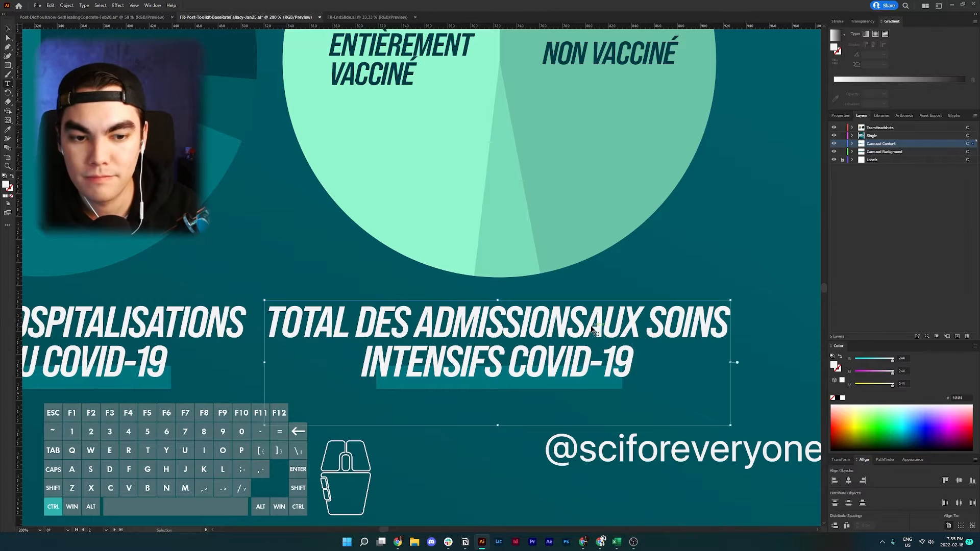
key(ctrl+z)
Break the ICU admissions caption into two lines before "soins intensifs COVID-19".
click(514, 319)
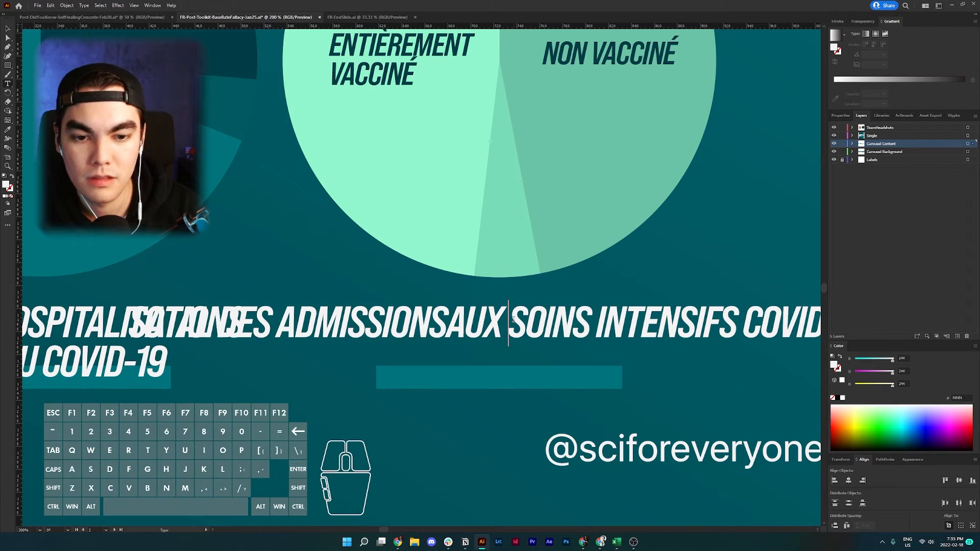
key(BackSpace)
key(Return)
key(Escape)
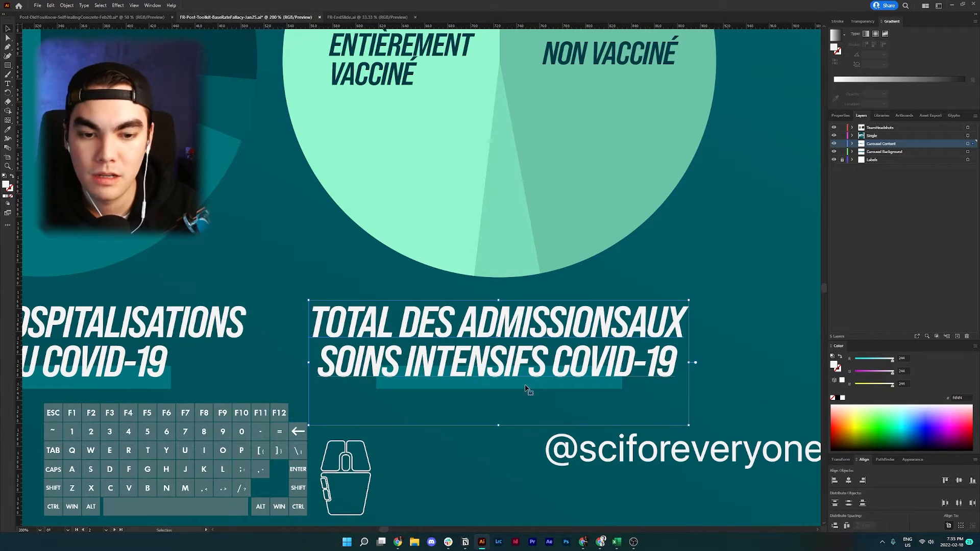
Widen the teal highlight bar on both sides to match the ICU admissions caption and lock the Carousel Background layer.
click(610, 386)
drag(623, 378, 684, 381)
drag(371, 381, 313, 380)
alt+scroll(452, 369, down, 2)
alt+scroll(452, 369, down, 3)
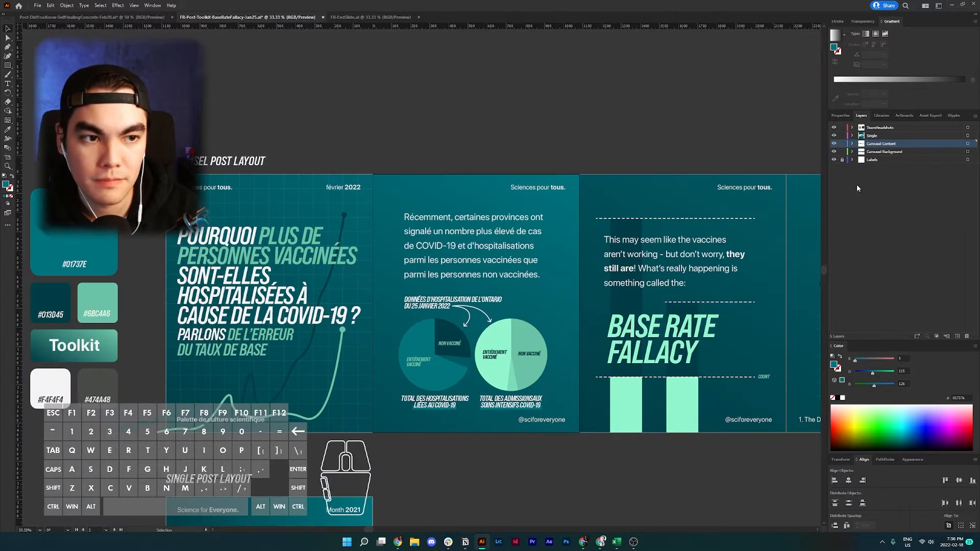
click(842, 153)
Copy the French paragraph beginning "Cela peut donner l'impression" from the other window and paste it over the third slide's English body text.
scroll(619, 299, right, 3)
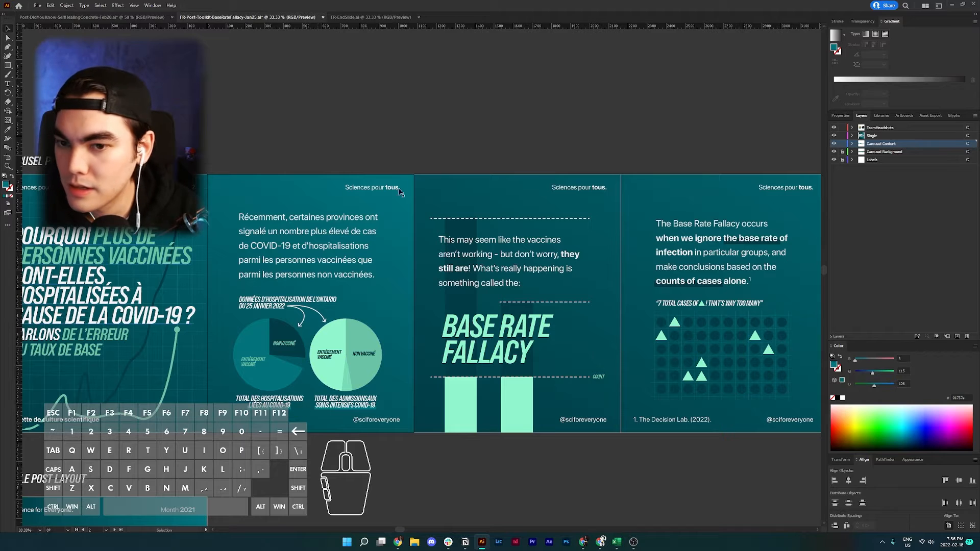
click(583, 542)
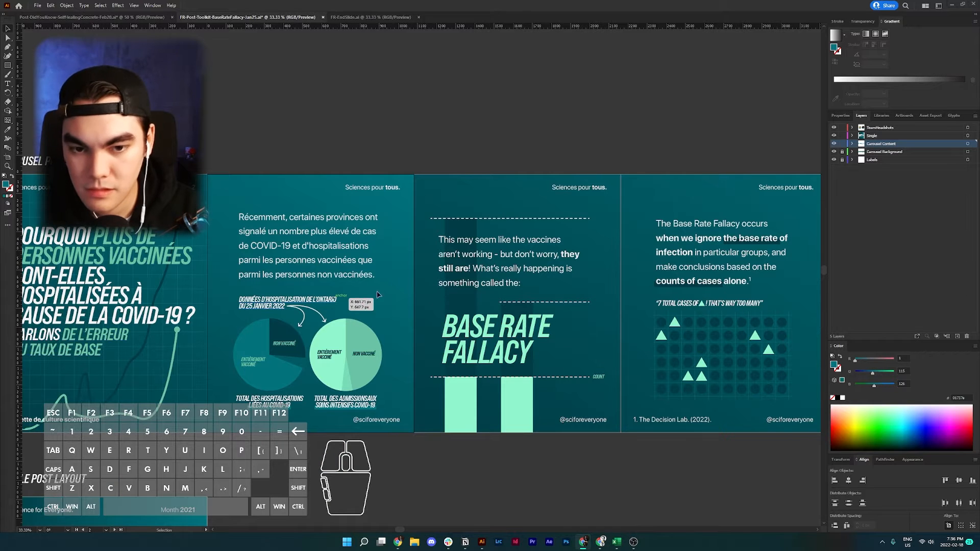
double_click(474, 266)
double_click(514, 168)
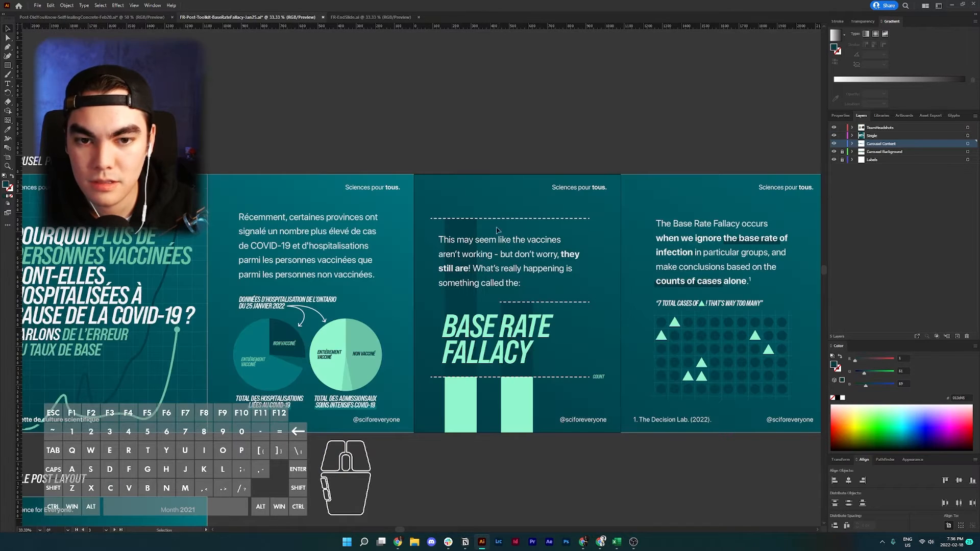
triple_click(497, 240)
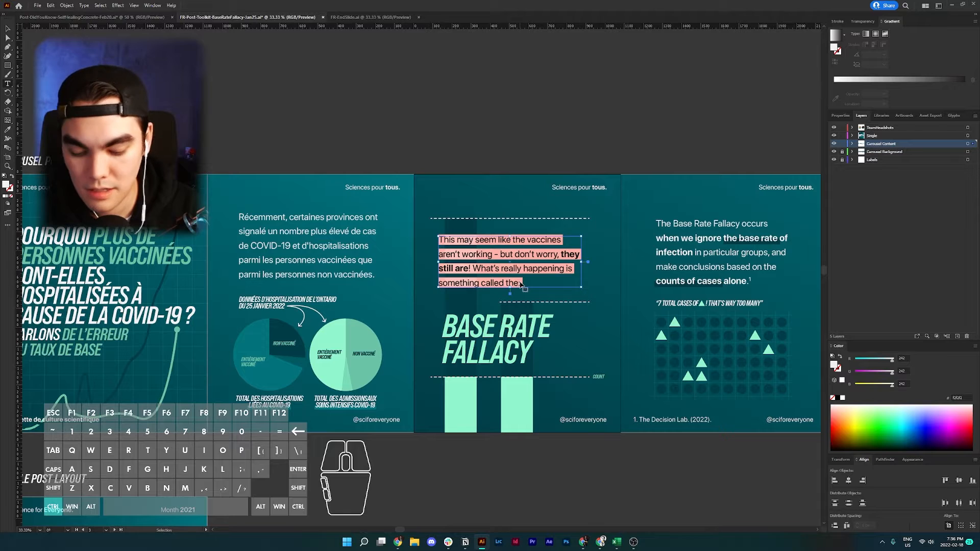
key(ctrl+v)
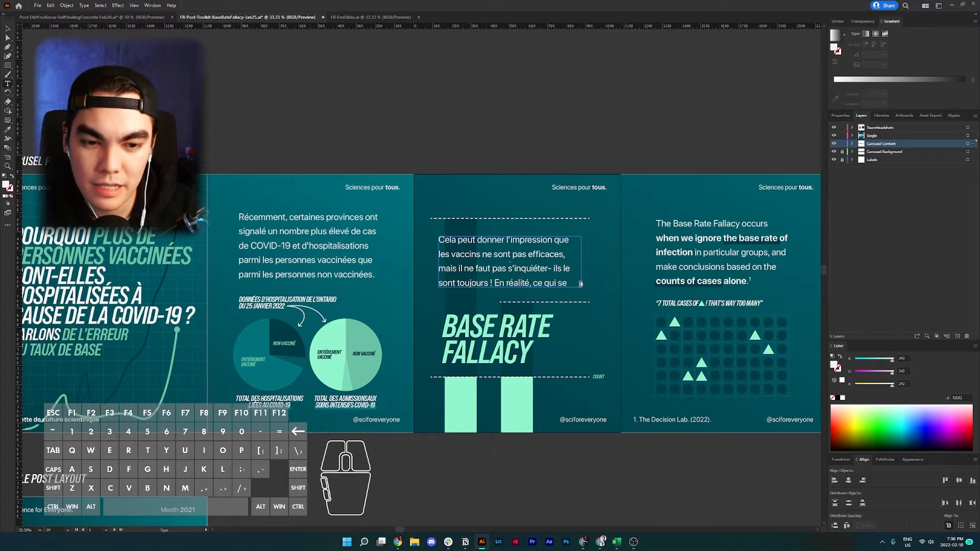
Extend the third slide's text frame downward to fit the whole French paragraph and move it up clear of the "Base Rate Fallacy" heading.
alt+scroll(580, 284, up, 2)
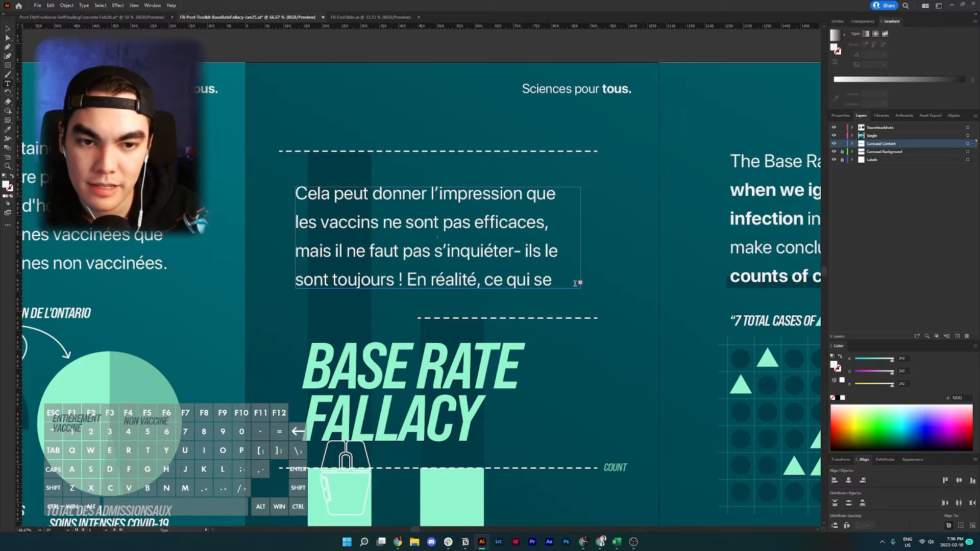
key(Escape)
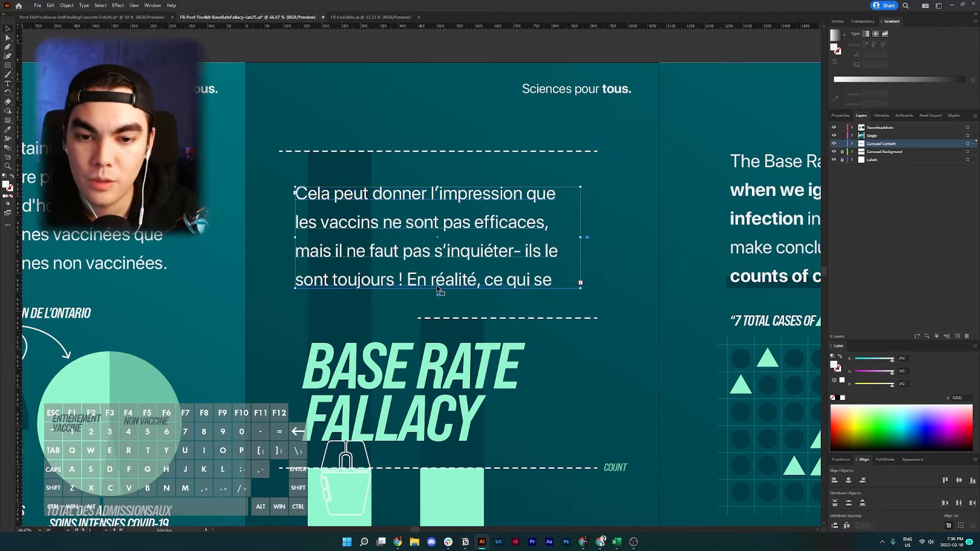
drag(438, 288, 444, 347)
alt+scroll(474, 346, down, 1)
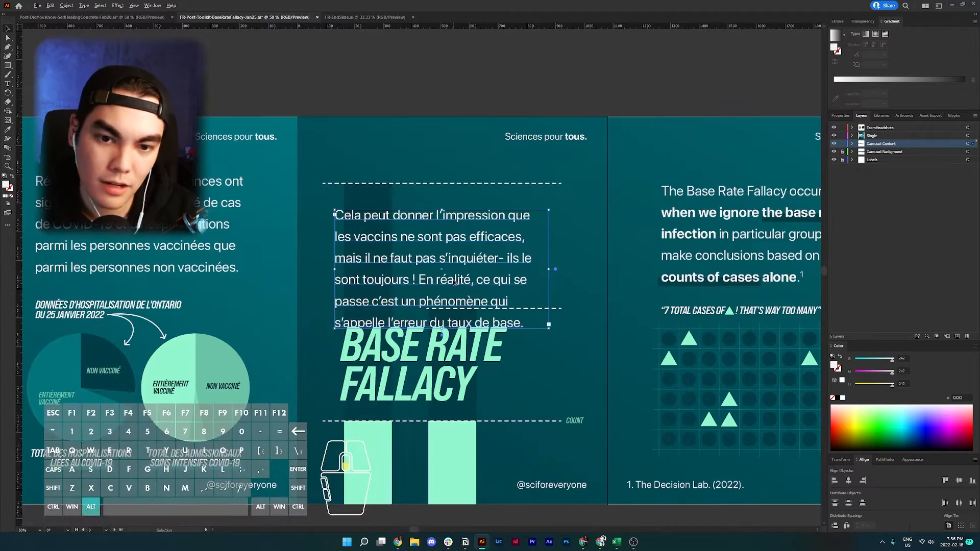
click(432, 442)
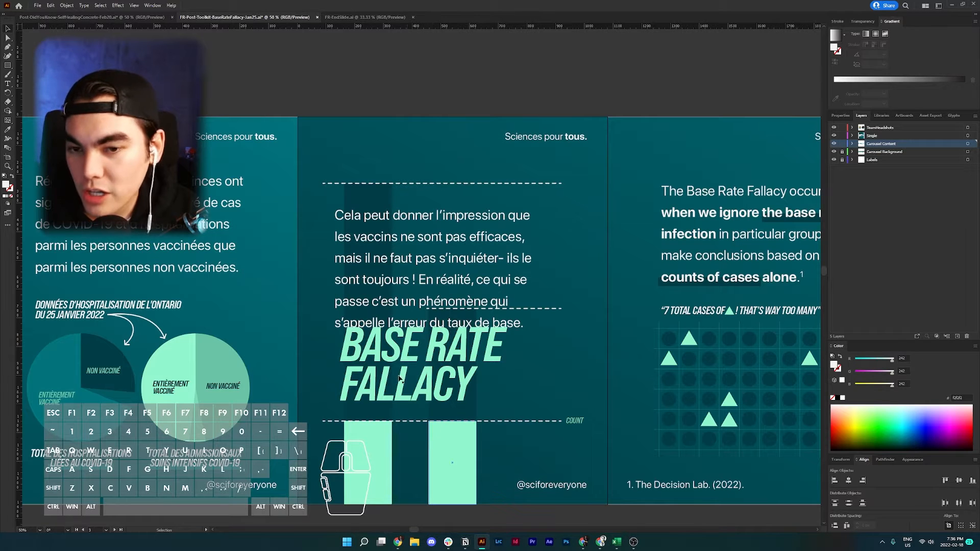
drag(379, 241, 381, 217)
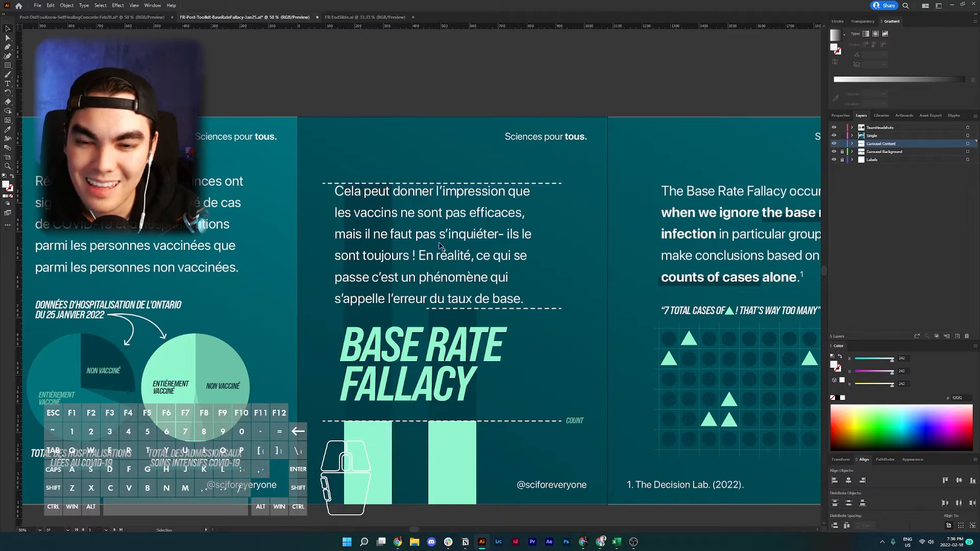
drag(421, 280, 420, 271)
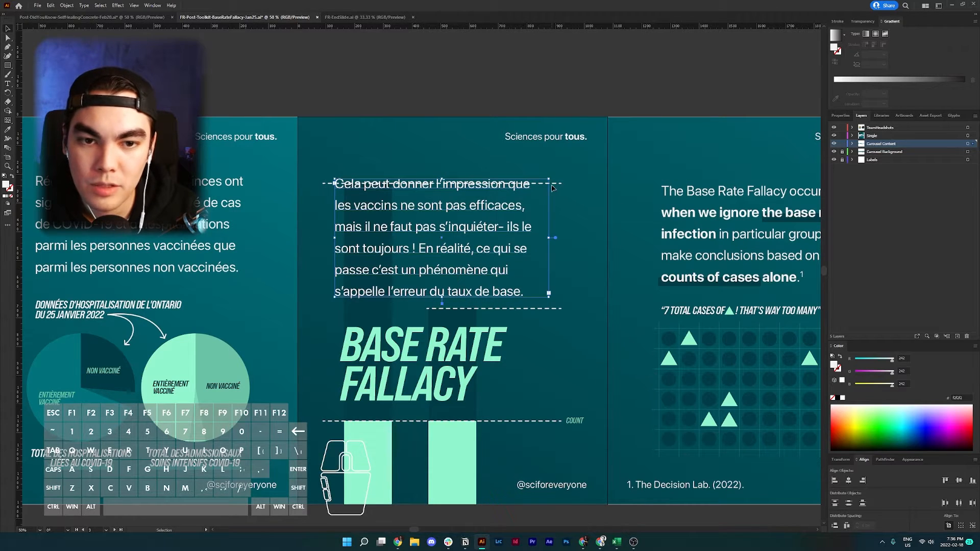
Raise the third slide's upper dashed line above the paragraph and extend the dark column behind the text up to it.
drag(555, 187, 555, 168)
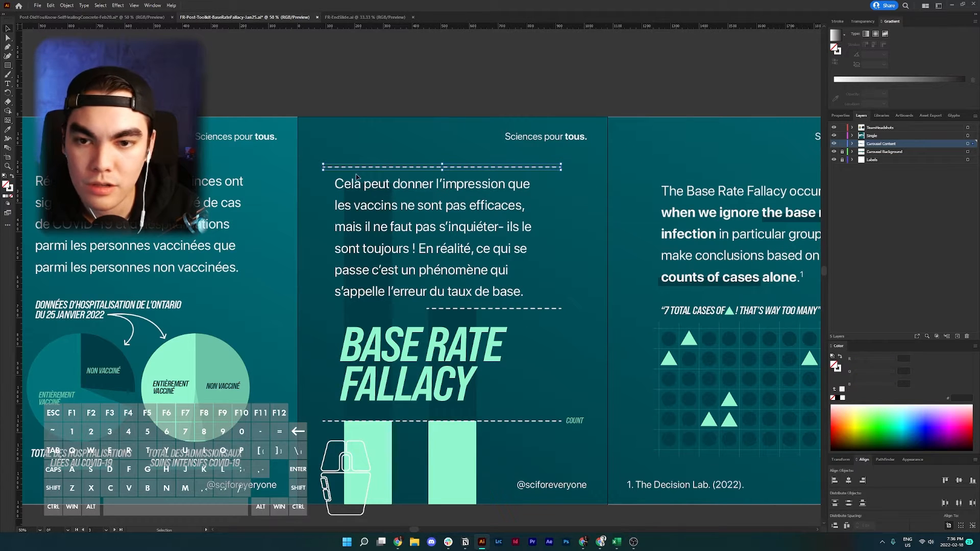
click(364, 304)
drag(369, 183, 370, 168)
click(416, 114)
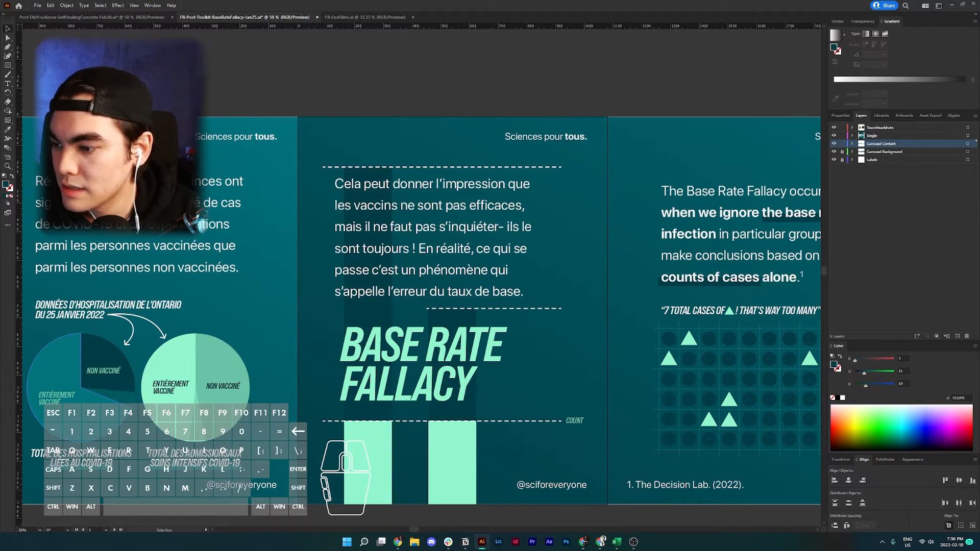
Delete "l'erreur du taux de base." from the third slide's paragraph so it ends with "s'appelle", and return to the other window.
double_click(388, 292)
drag(388, 291, 518, 292)
key(Delete)
key(Delete)
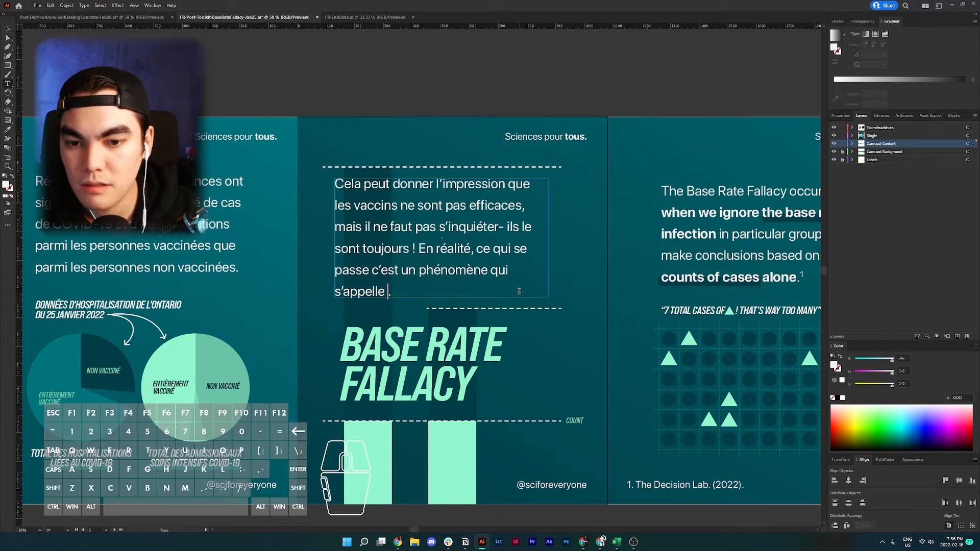
key(BackSpace)
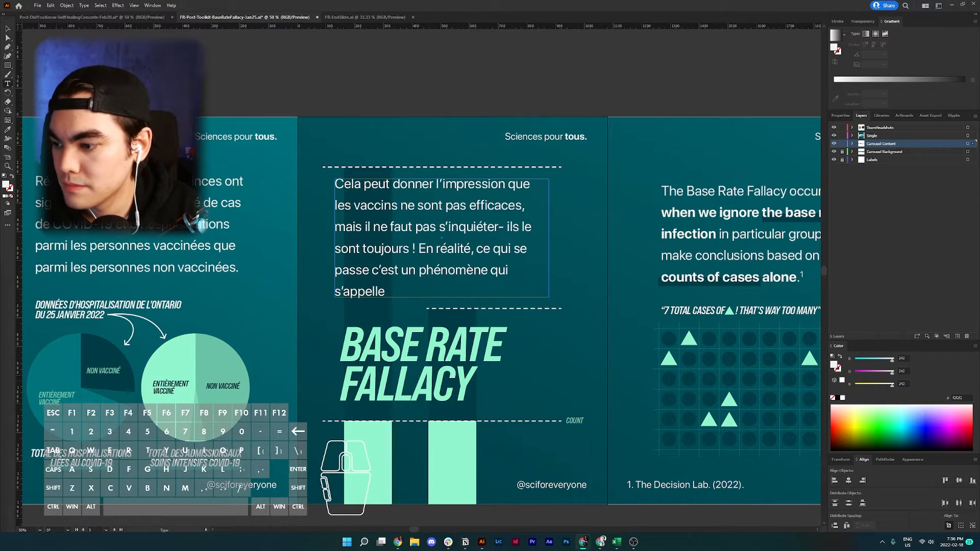
click(442, 238)
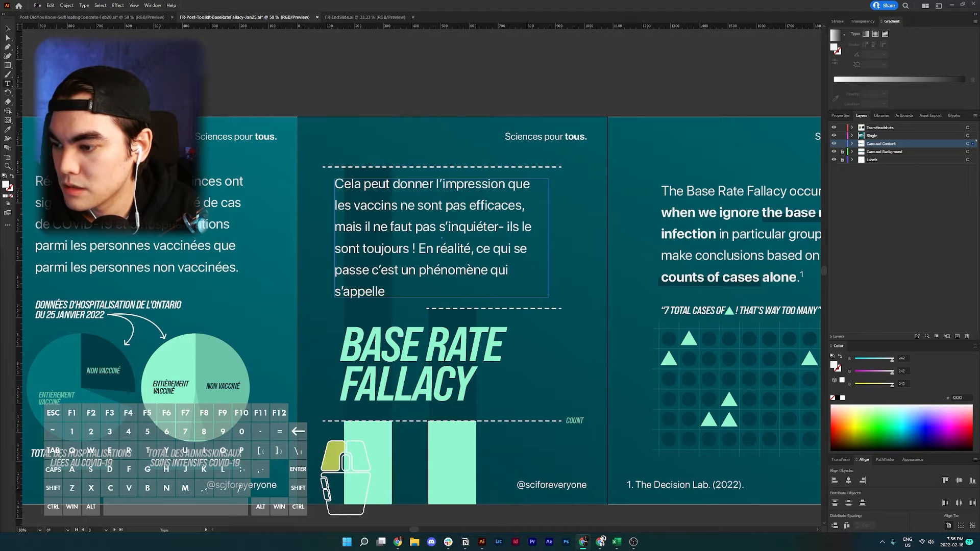
Copy "l'erreur du taux de base" from the other window and replace the third slide's "Base Rate Fallacy" heading with it.
key(ctrl+c)
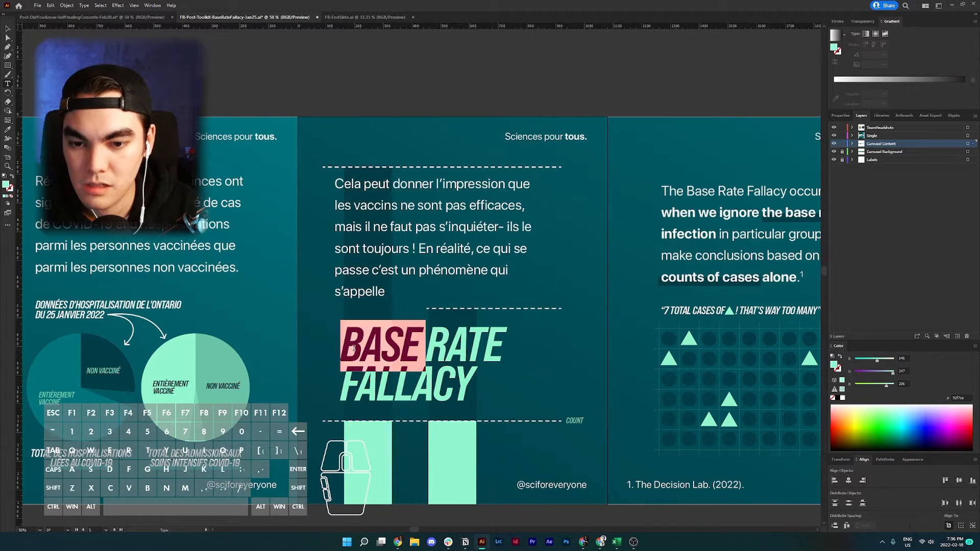
triple_click(358, 351)
click(346, 348)
drag(345, 348, 483, 382)
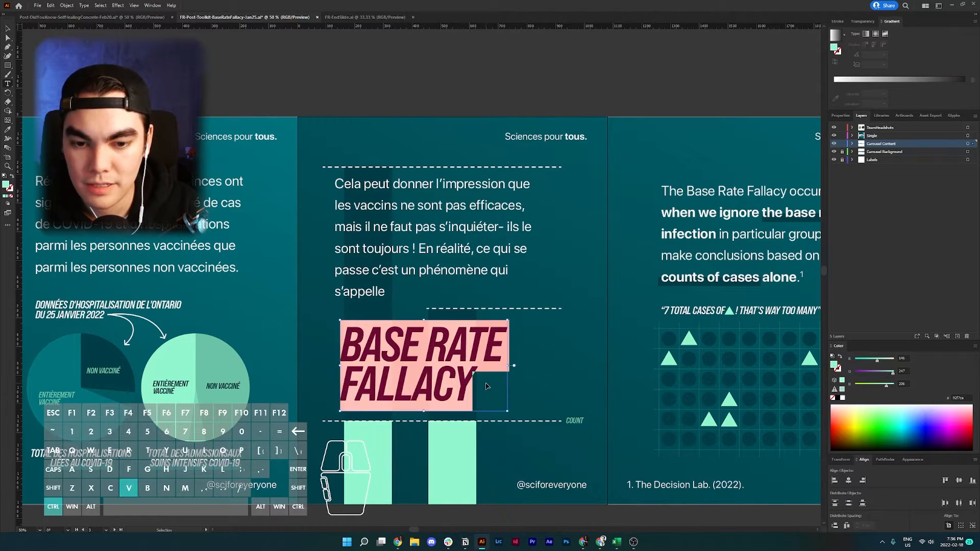
key(ctrl+v)
click(552, 344)
key(BackSpace)
key(Return)
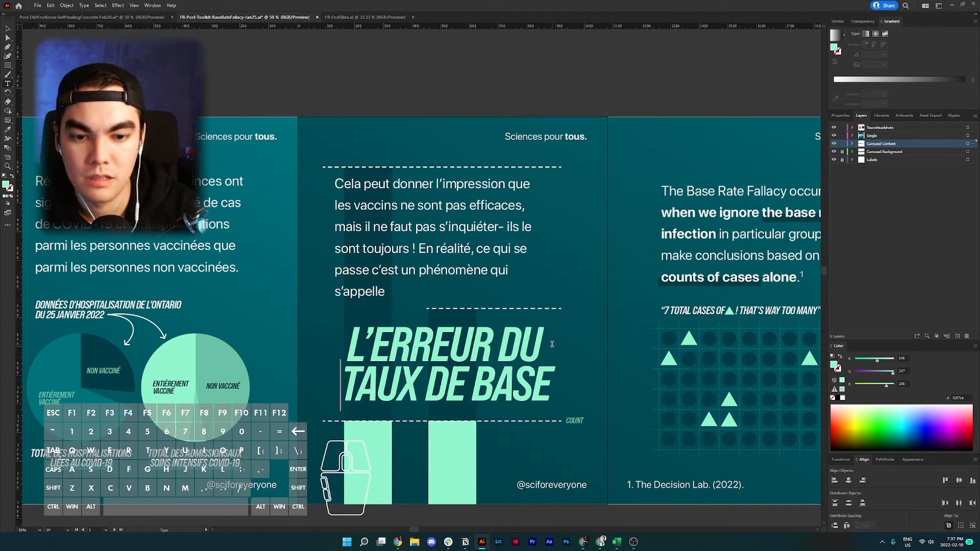
Shift the third slide's French heading slightly to the left so it lines up with the paragraph above.
key(Escape)
click(333, 292)
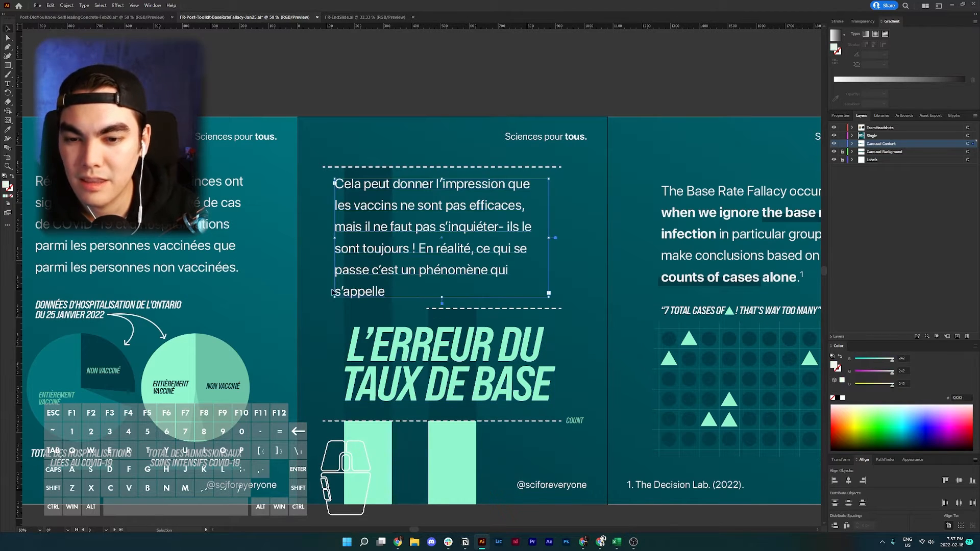
drag(357, 350, 352, 349)
scroll(352, 349, down, 1)
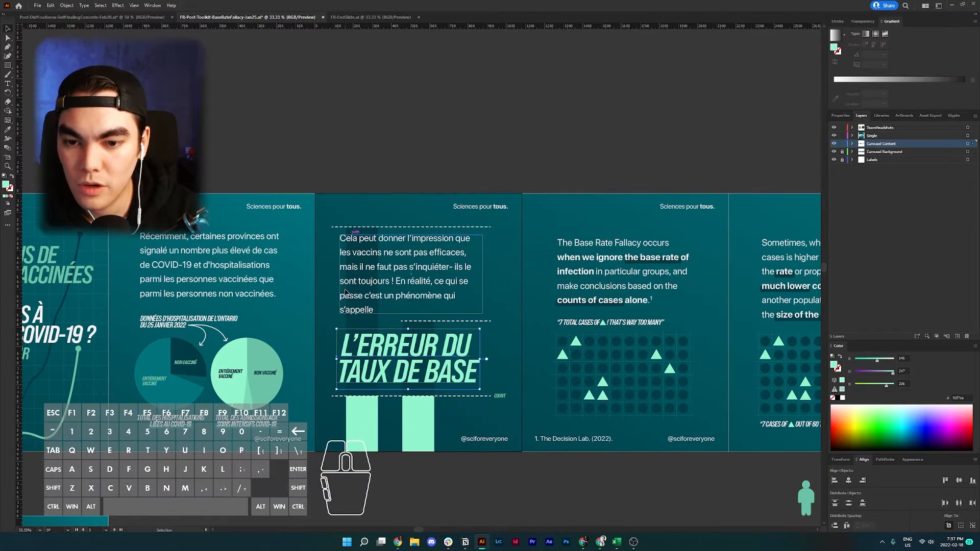
scroll(340, 367, up, 2)
scroll(340, 367, up, 1)
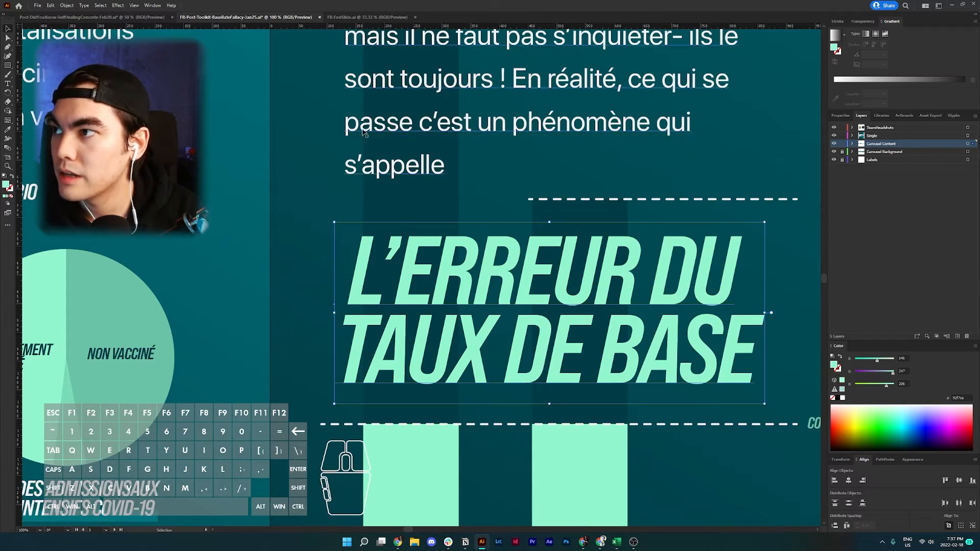
scroll(372, 309, down, 1)
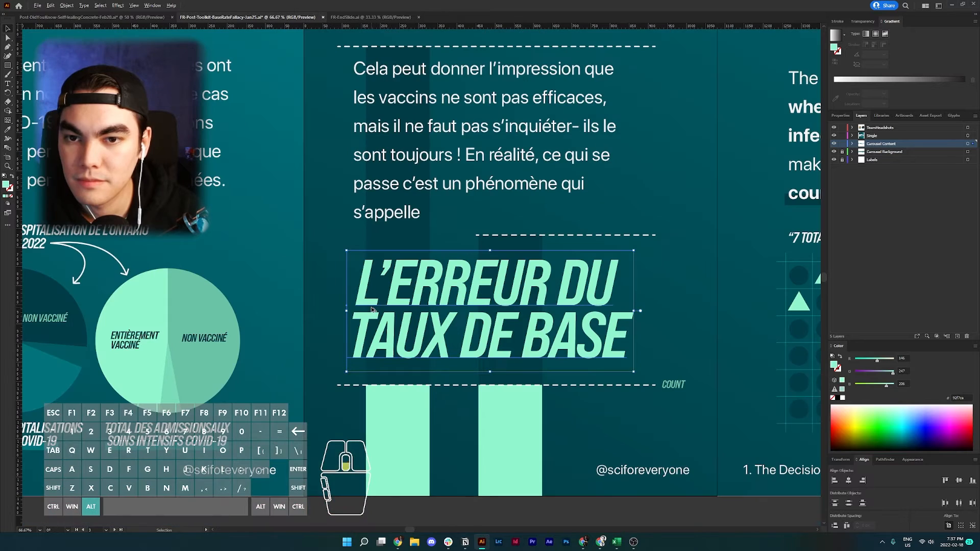
click(643, 513)
scroll(642, 513, down, 1)
scroll(574, 492, down, 1)
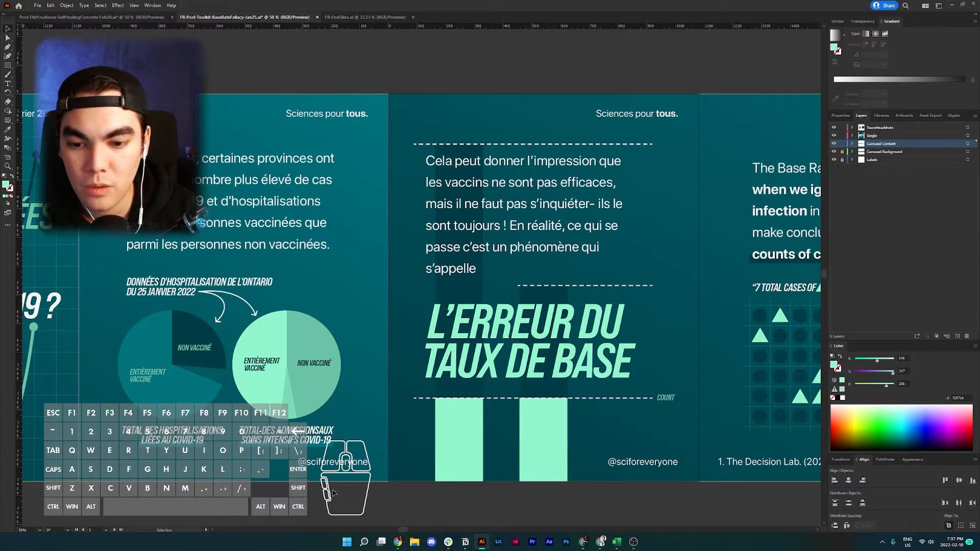
key(t)
click(319, 461)
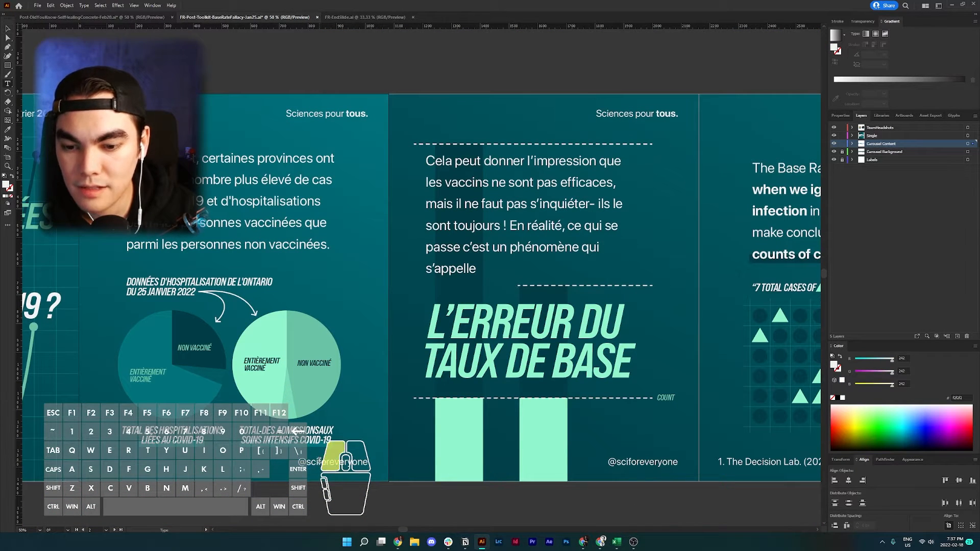
text(pour)
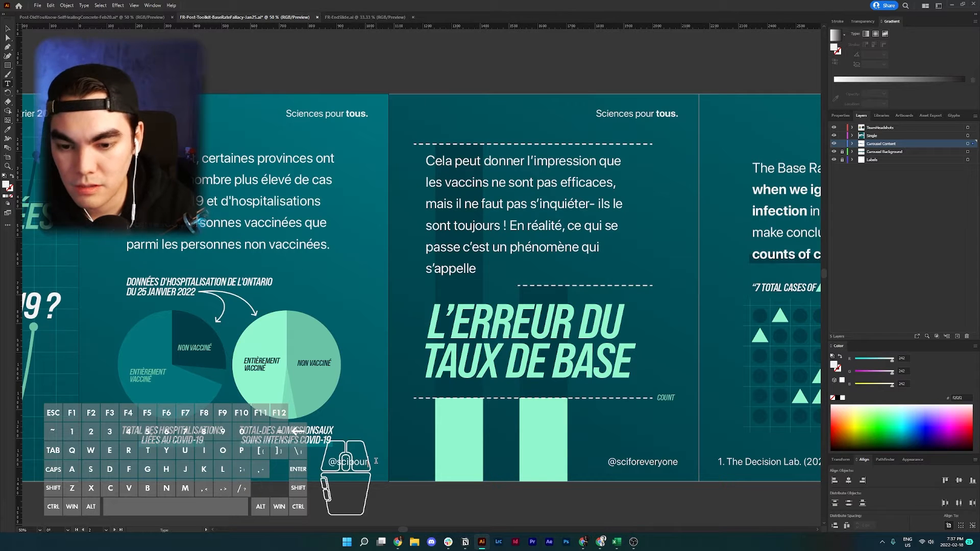
text(tous)
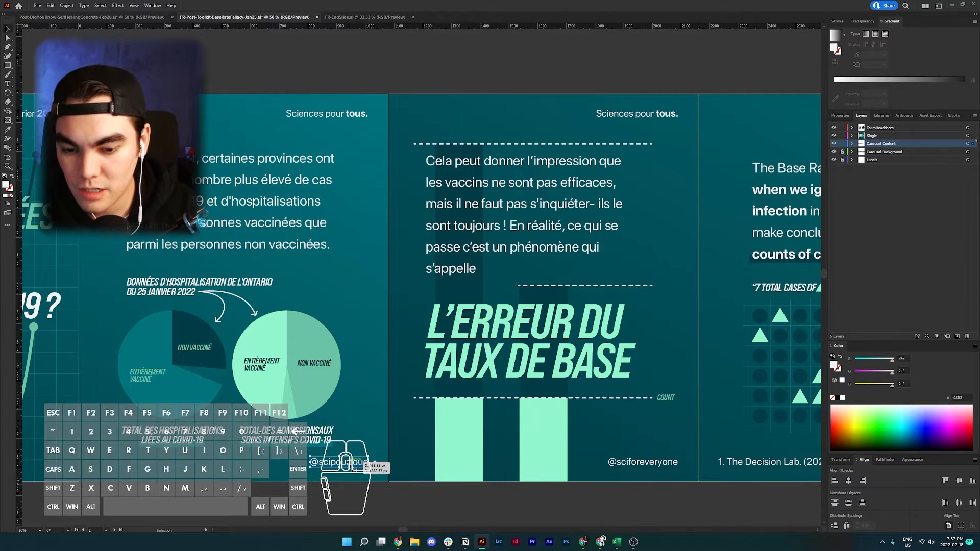
ctrl+click(378, 466)
key(ctrl+c)
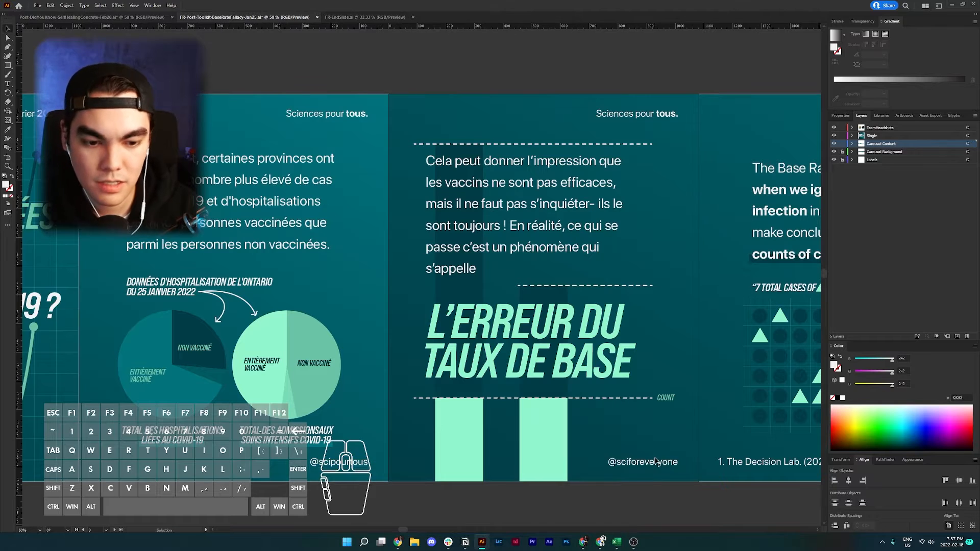
scroll(658, 464, right, 5)
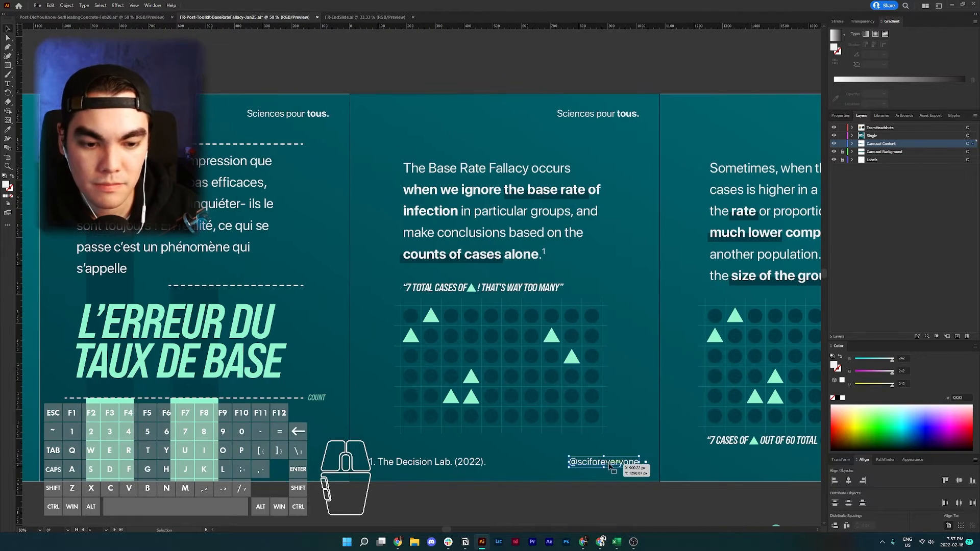
scroll(630, 464, right, 5)
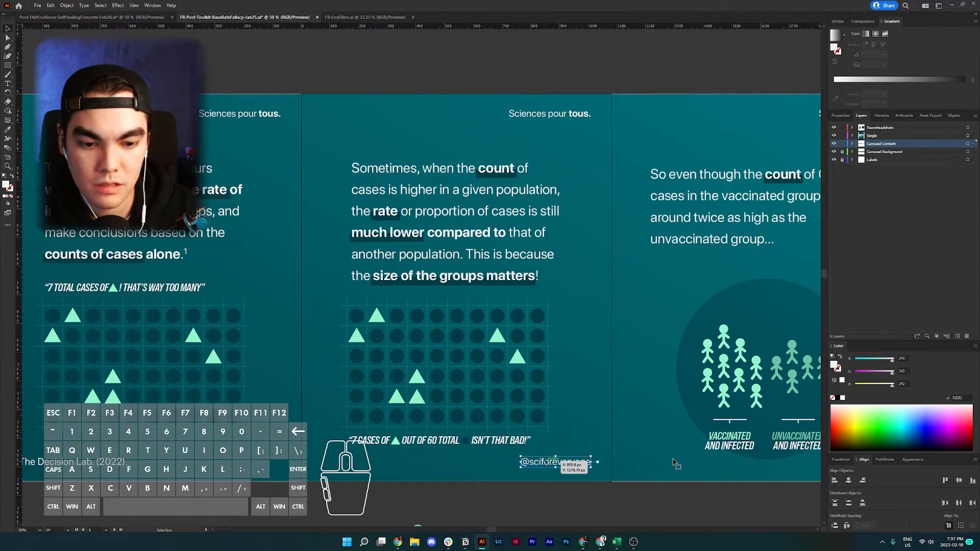
scroll(546, 464, right, 4)
click(587, 462)
scroll(587, 462, right, 5)
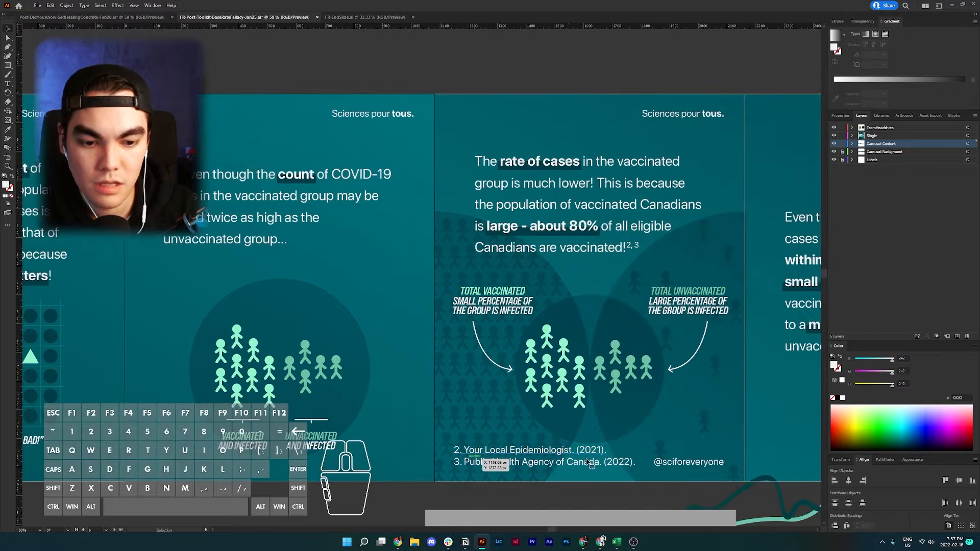
scroll(588, 464, right, 4)
scroll(587, 464, right, 6)
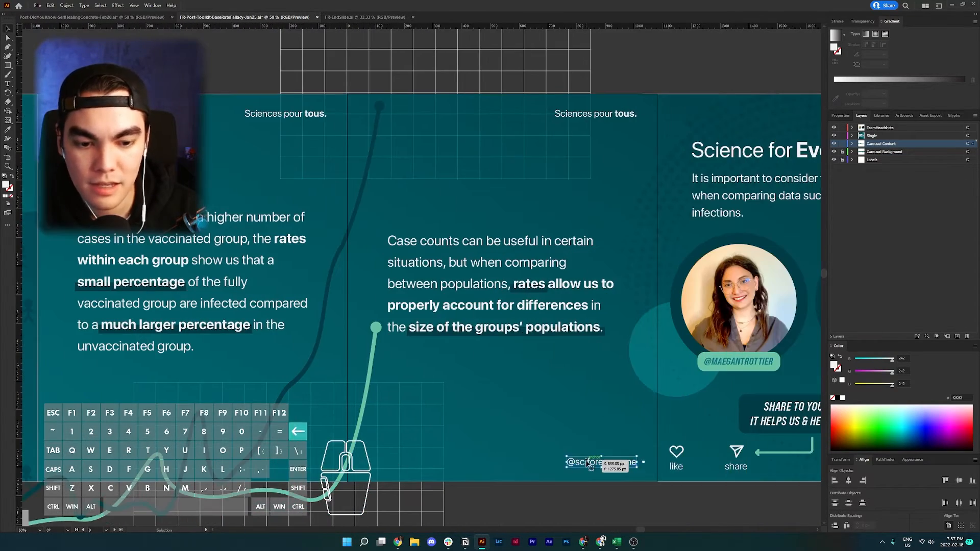
key(BackSpace)
key(space)
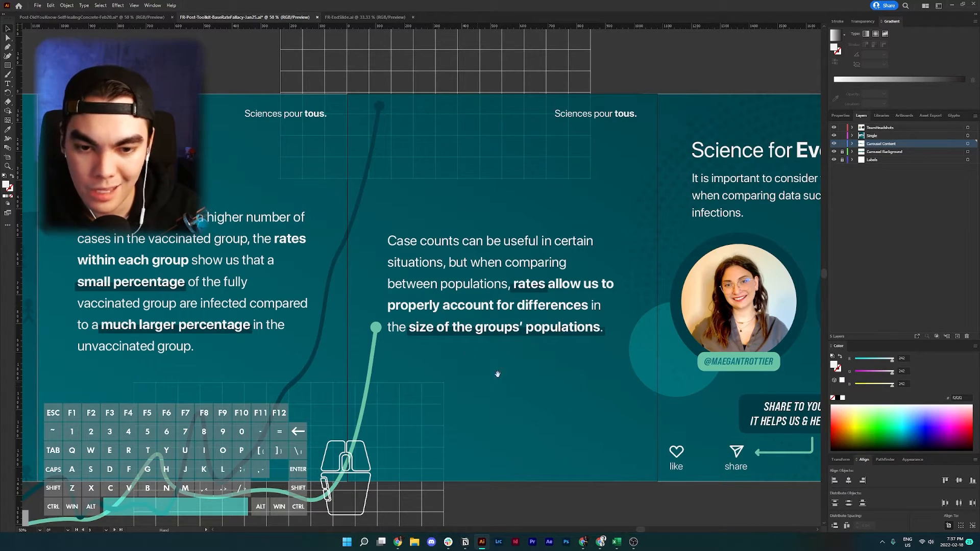
drag(386, 334, 317, 219)
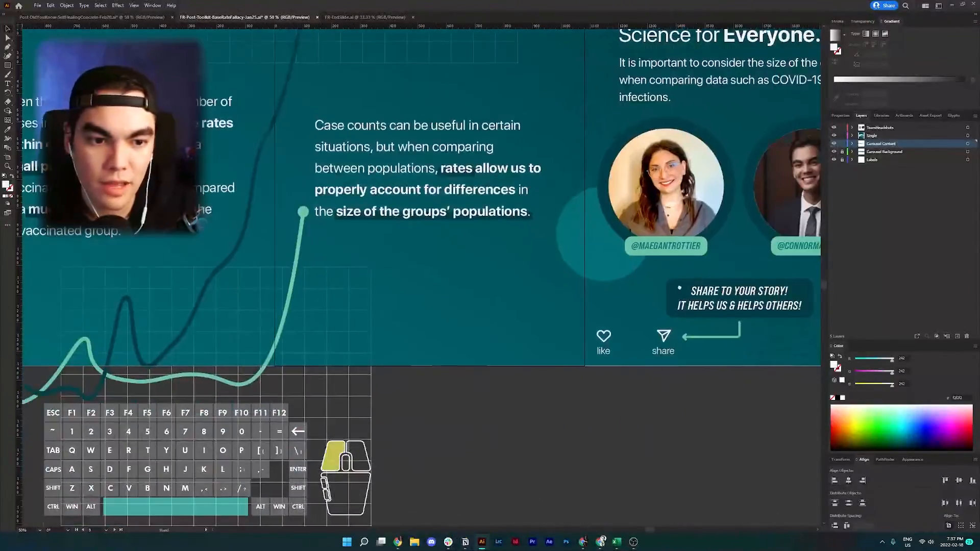
drag(680, 288, 397, 307)
drag(394, 386, 602, 422)
drag(333, 388, 716, 351)
drag(347, 352, 740, 344)
drag(255, 337, 776, 323)
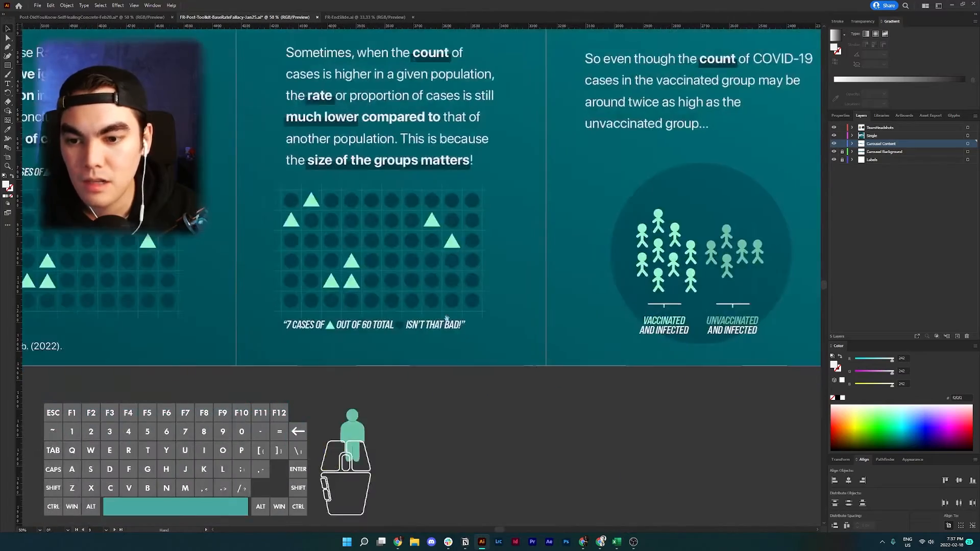
drag(220, 319, 766, 330)
drag(285, 333, 457, 332)
click(281, 361)
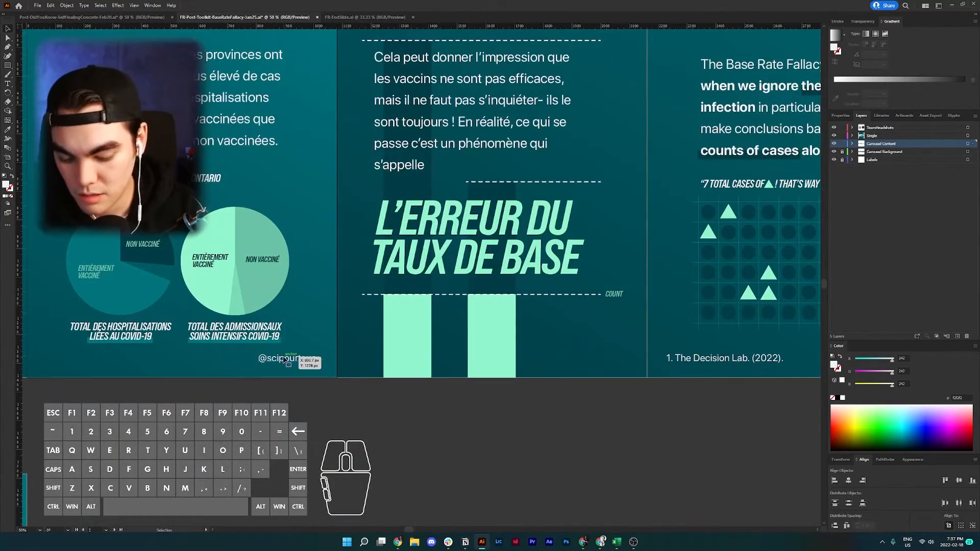
key(ctrl+c)
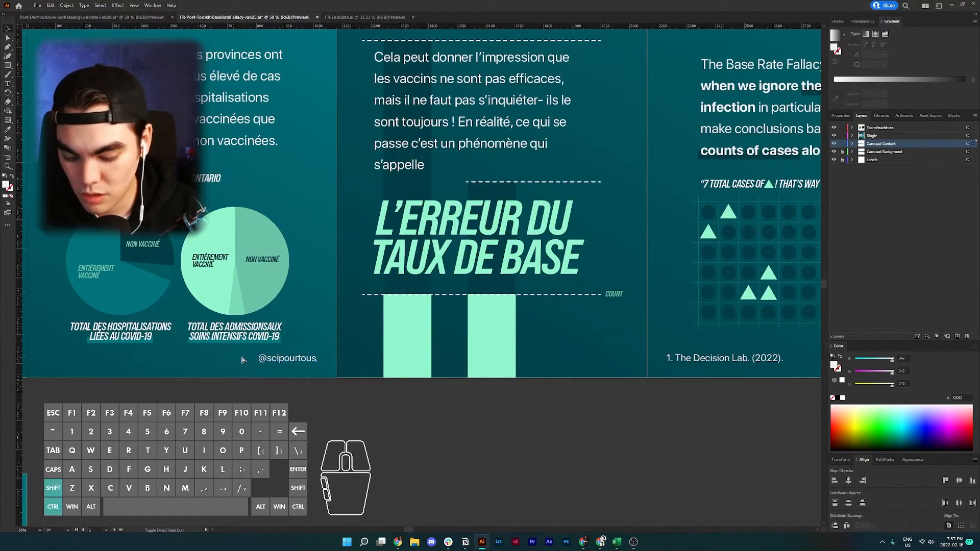
key(ctrl+shift+v)
scroll(508, 369, left, 3)
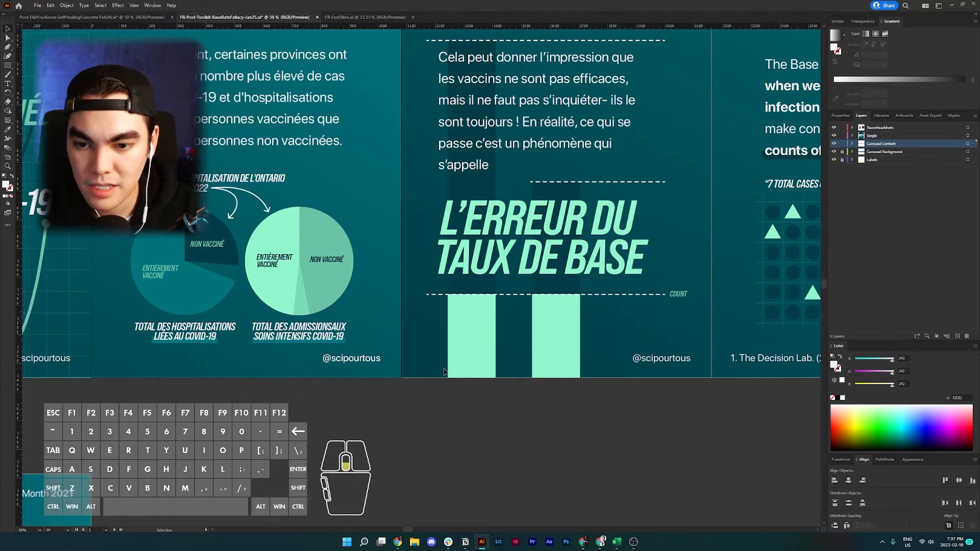
click(413, 357)
scroll(437, 346, left, 2)
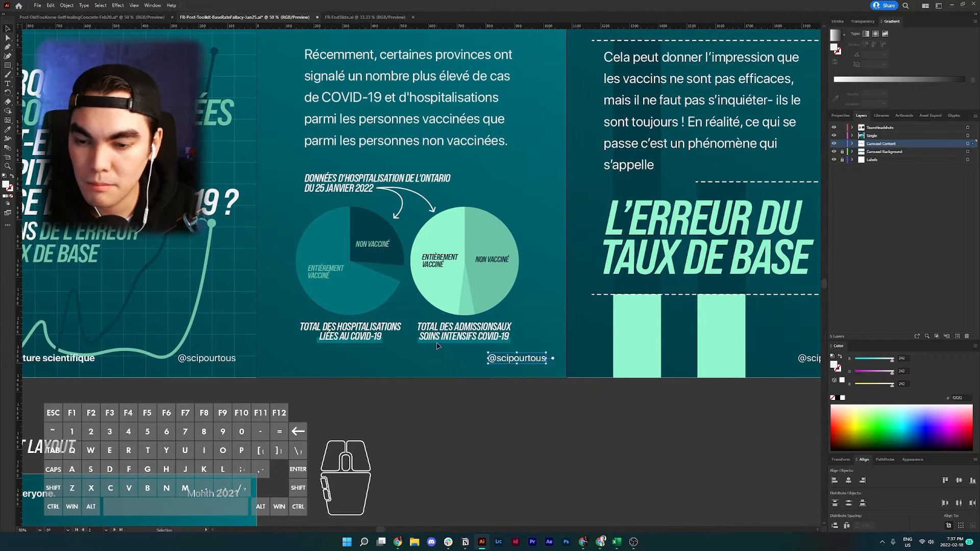
click(329, 368)
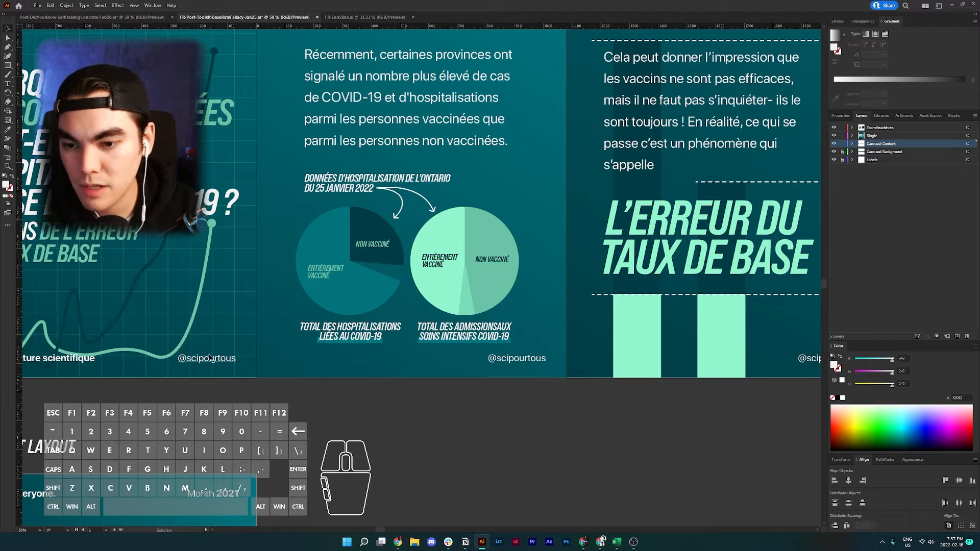
scroll(448, 369, right, 4)
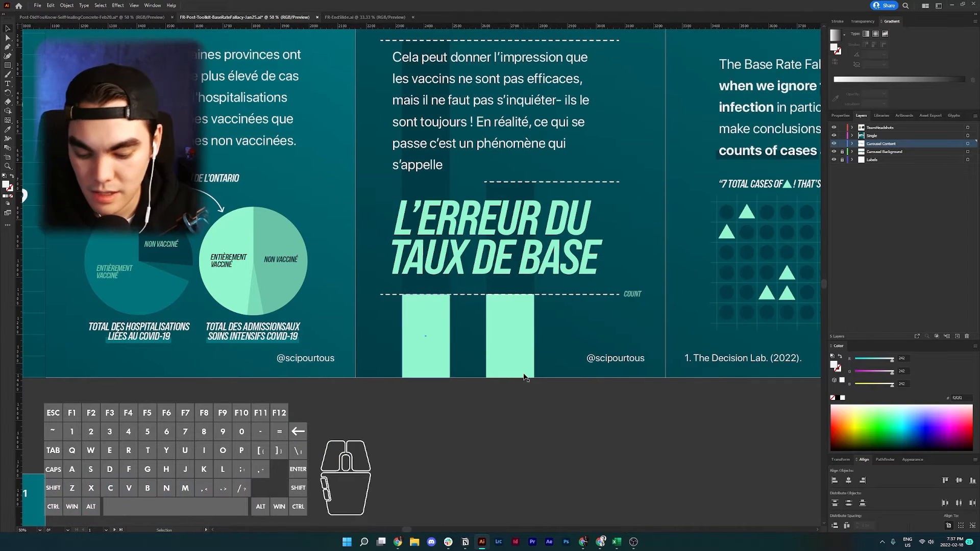
scroll(454, 370, down, 2)
scroll(511, 373, right, 7)
scroll(512, 372, right, 12)
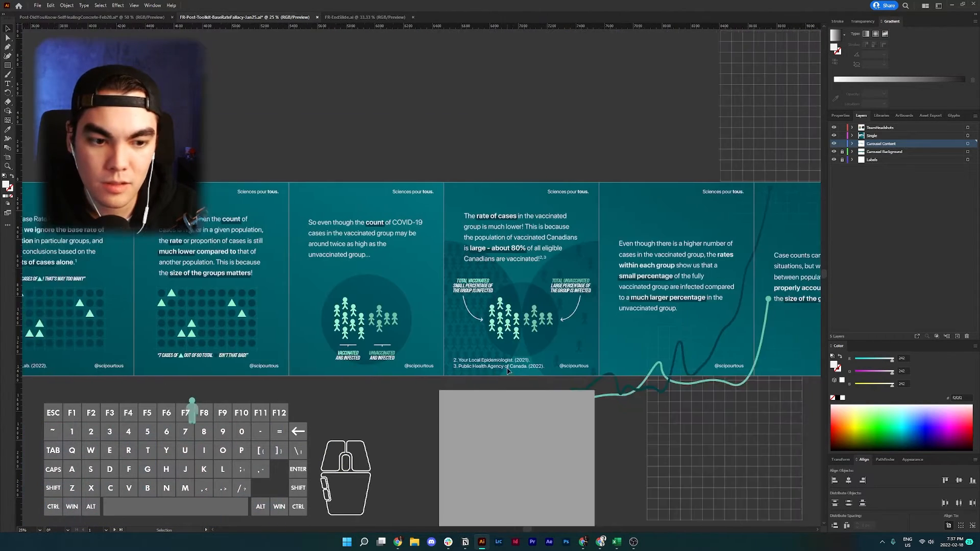
click(664, 368)
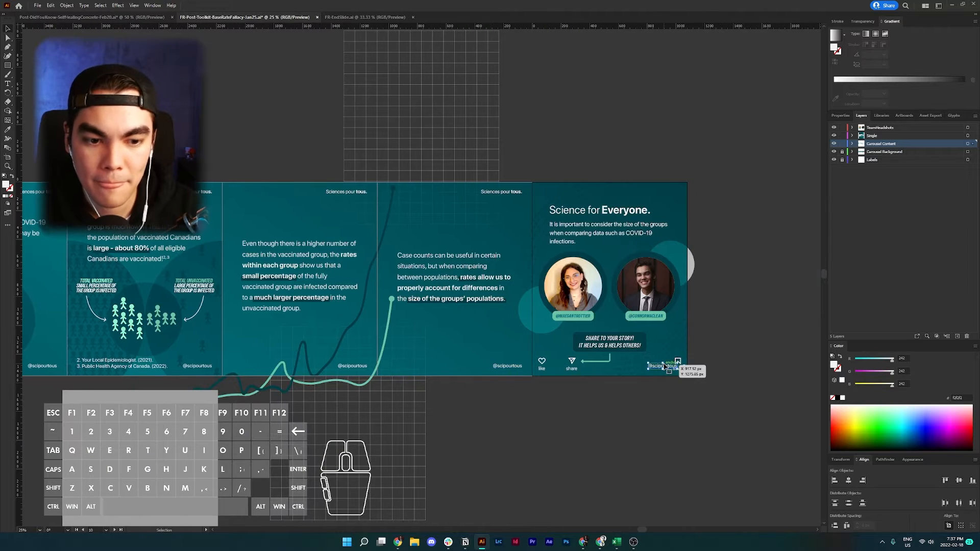
Copy the French paragraph beginning "L'erreur du taux de base se produit" from the other window.
scroll(665, 366, left, 12)
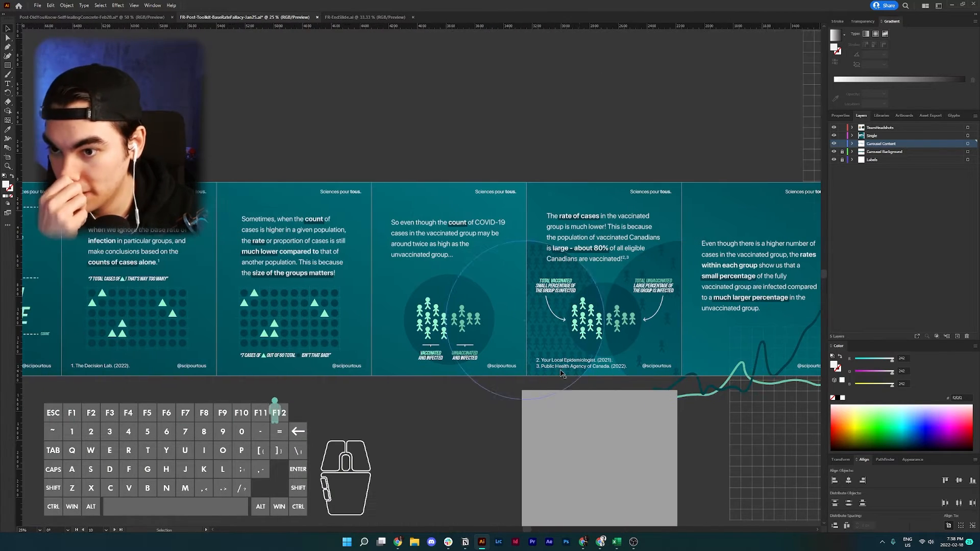
scroll(558, 370, left, 2)
alt+scroll(444, 259, up, 1)
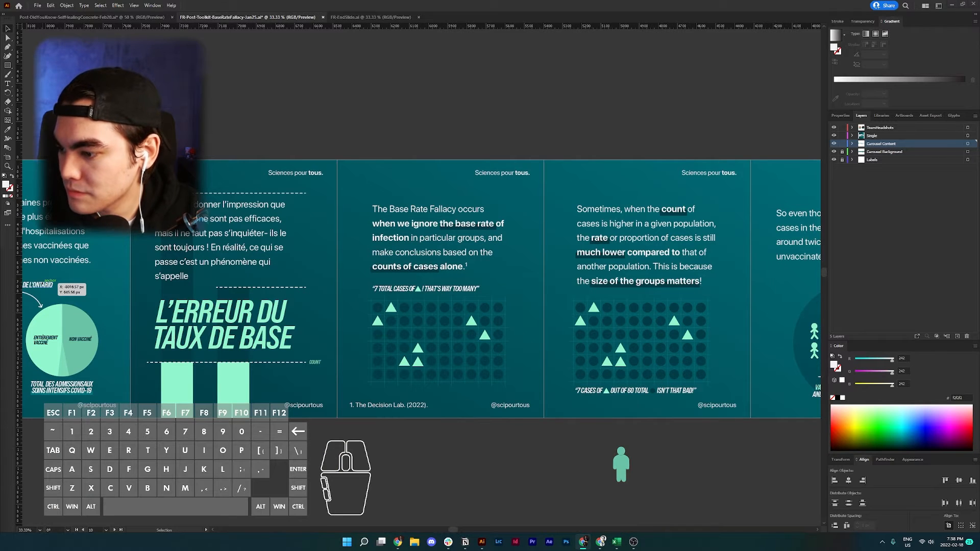
click(53, 283)
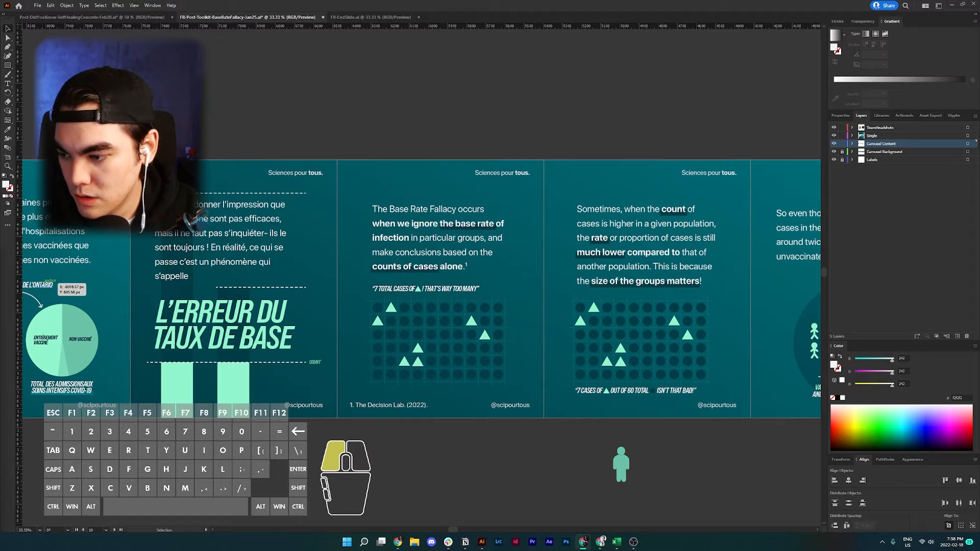
key(ctrl+c)
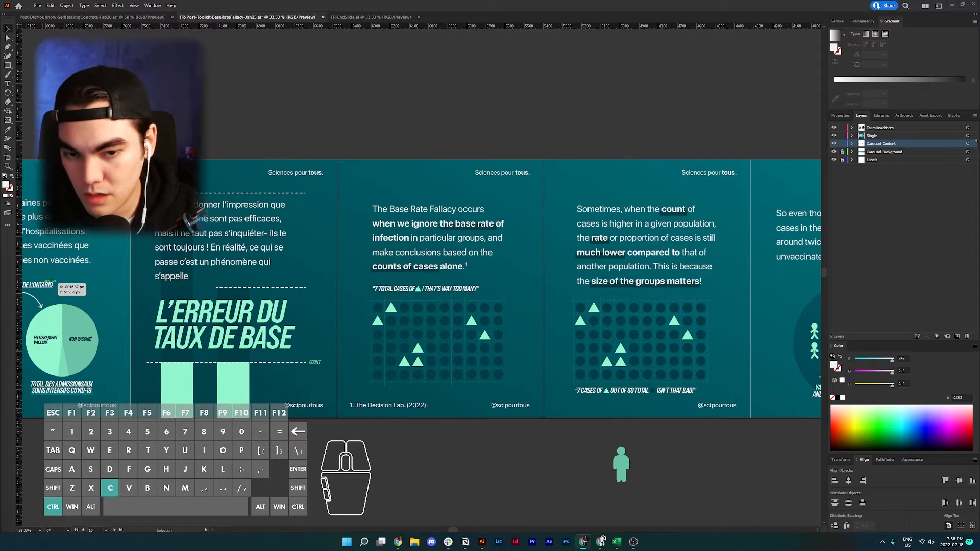
Replace the fourth slide's English paragraph with the copied French text, keeping the superscript 1, and move it up clear of the chart caption.
double_click(431, 259)
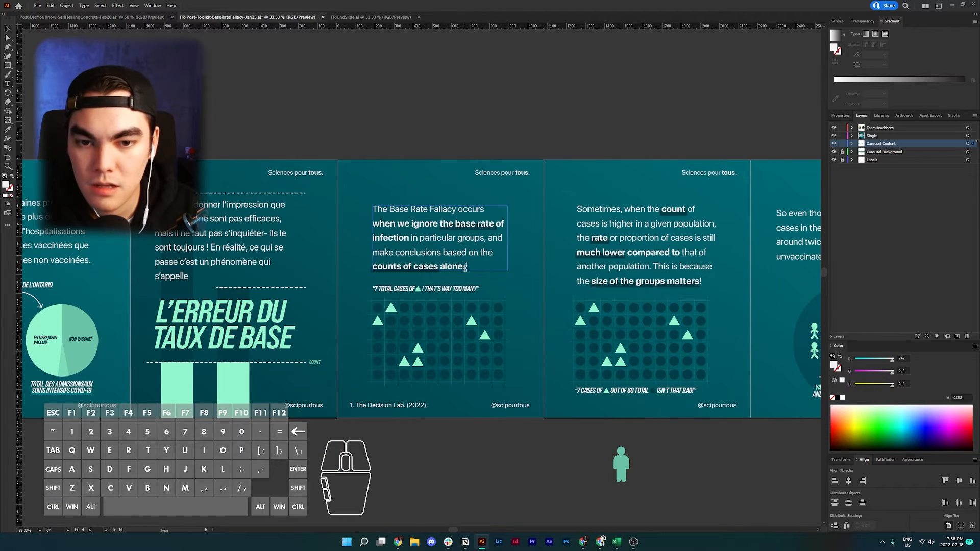
drag(465, 268, 443, 283)
click(376, 209)
key(ctrl+v)
key(Escape)
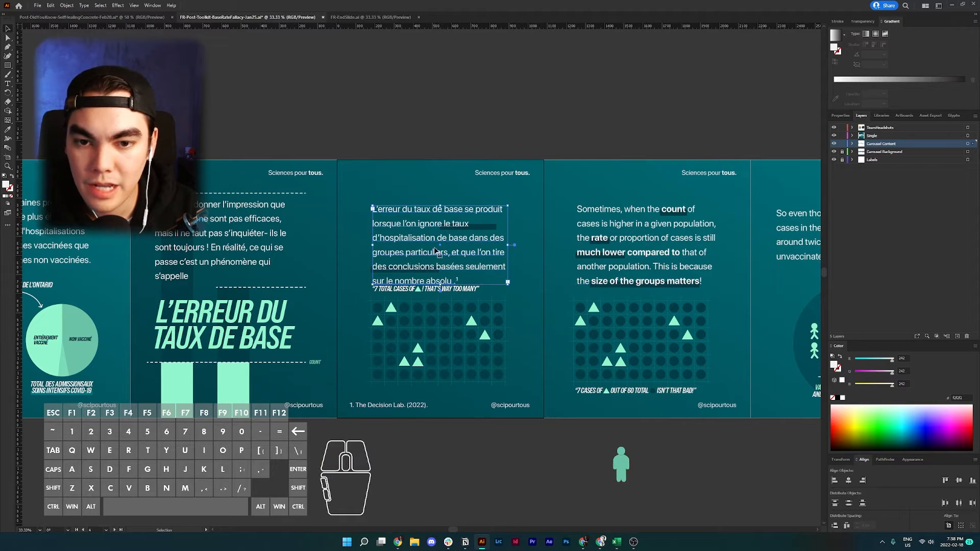
drag(438, 238, 440, 226)
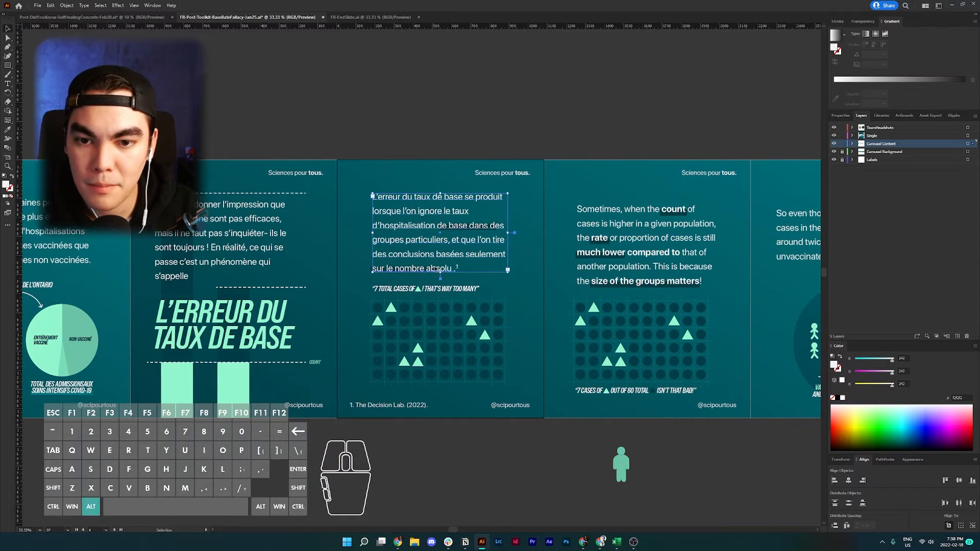
scroll(435, 266, up, 2)
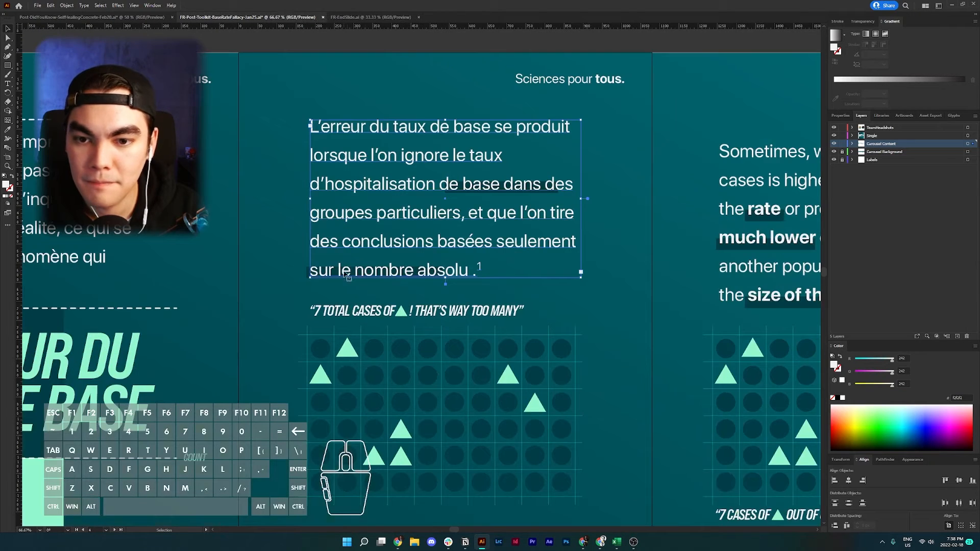
Fit the lower highlight bar behind "le nombre absolu" in the last line of the fourth slide's paragraph.
click(299, 276)
drag(308, 276, 337, 282)
shift+click(497, 196)
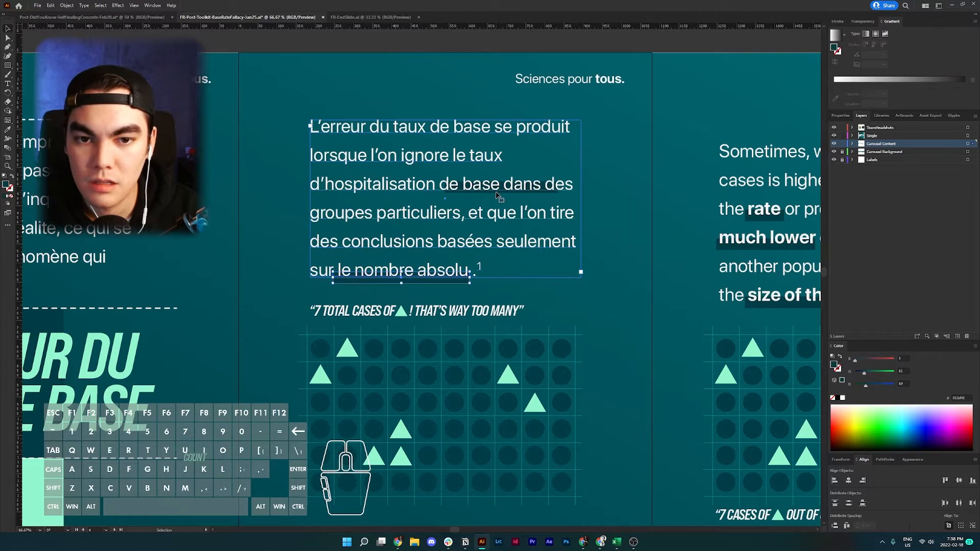
click(614, 188)
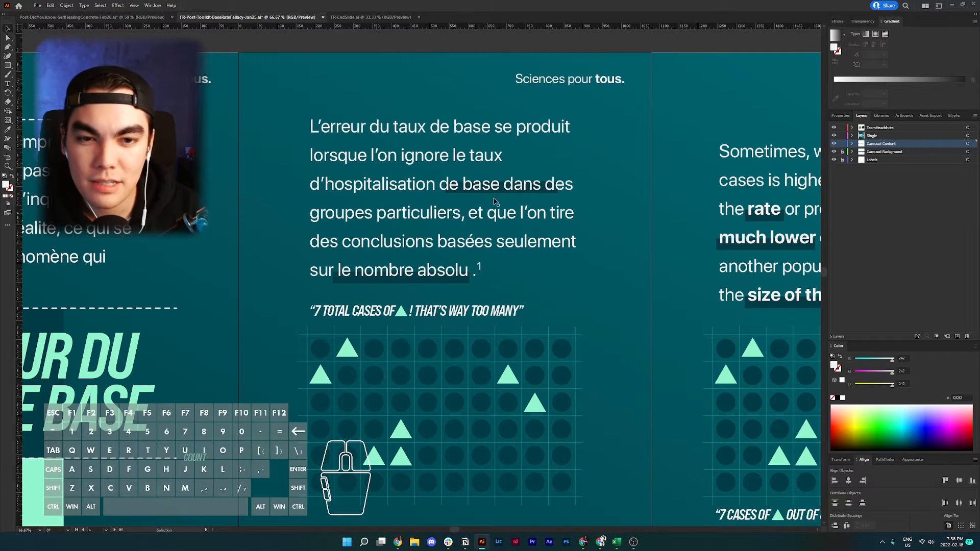
Stretch the upper highlight bar behind "d'hospitalisation de base" and fit a duplicate of it behind "l'on ignore le taux" in the line above.
click(504, 217)
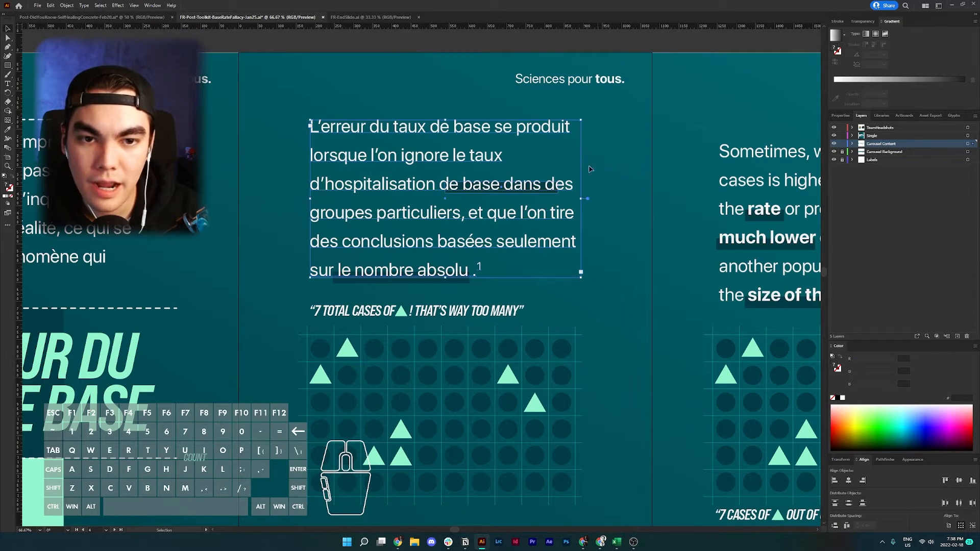
shift+click(493, 137)
shift+click(504, 189)
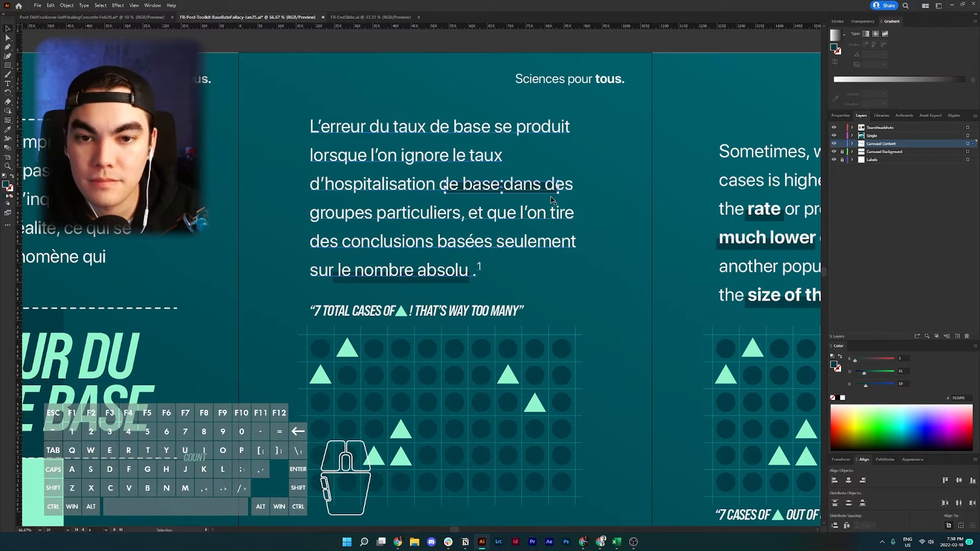
drag(560, 193, 308, 194)
click(322, 198)
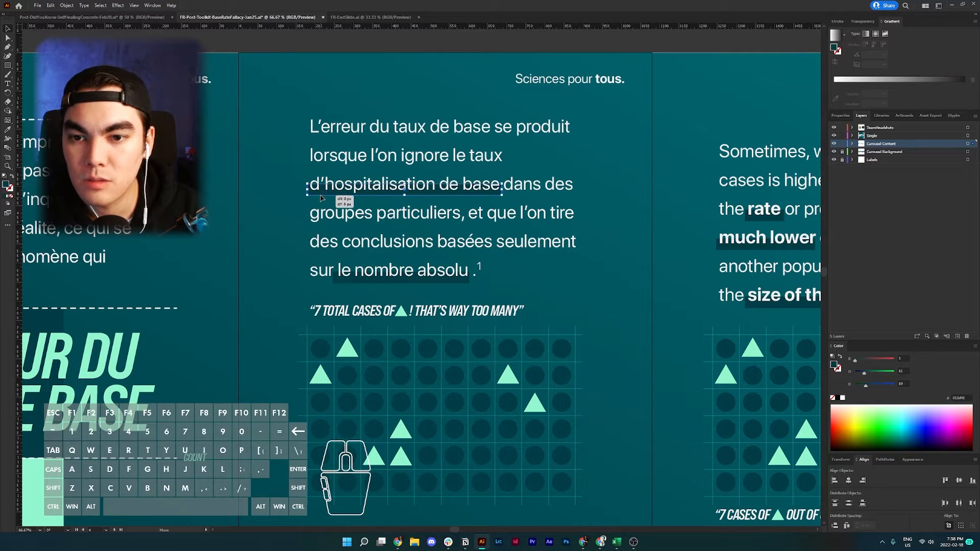
drag(322, 198, 378, 168)
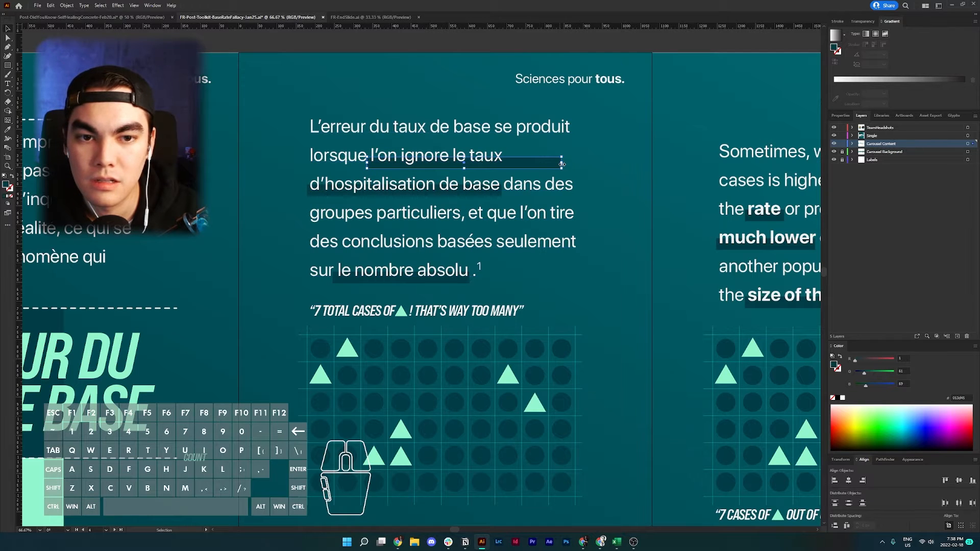
drag(562, 162, 507, 163)
Copy the French chart caption from the other window and paste it over the fourth slide's "7 TOTAL CASES OF" caption text.
scroll(506, 163, down, 1)
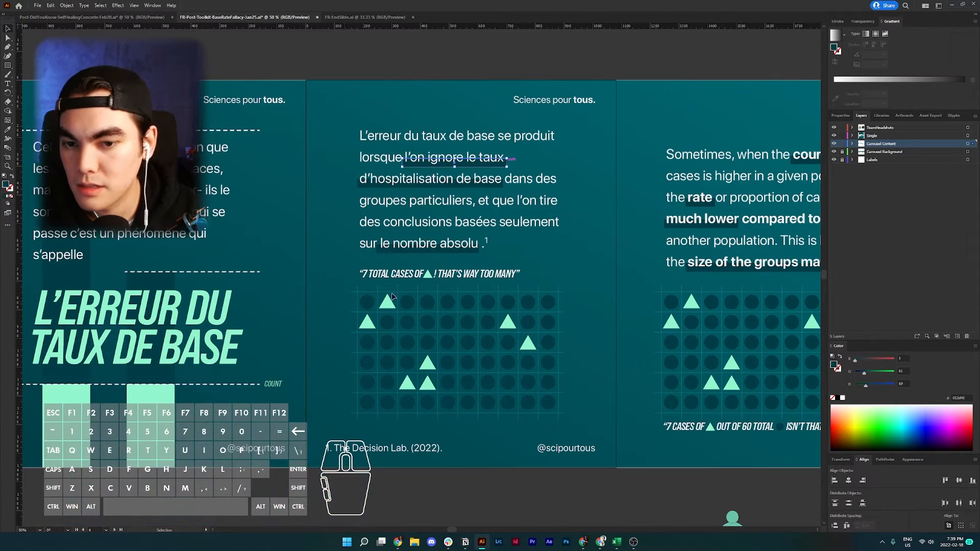
scroll(422, 285, up, 1)
click(584, 542)
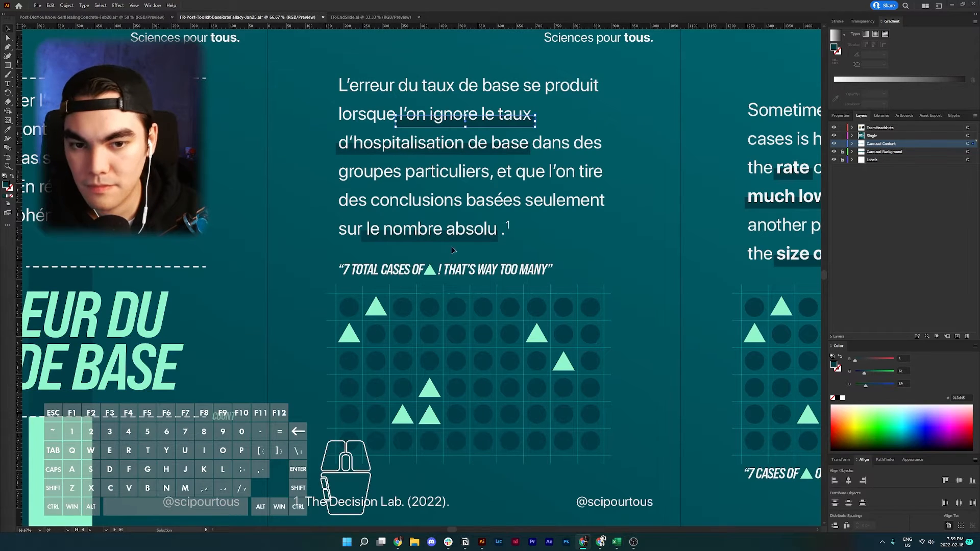
double_click(462, 267)
double_click(462, 267)
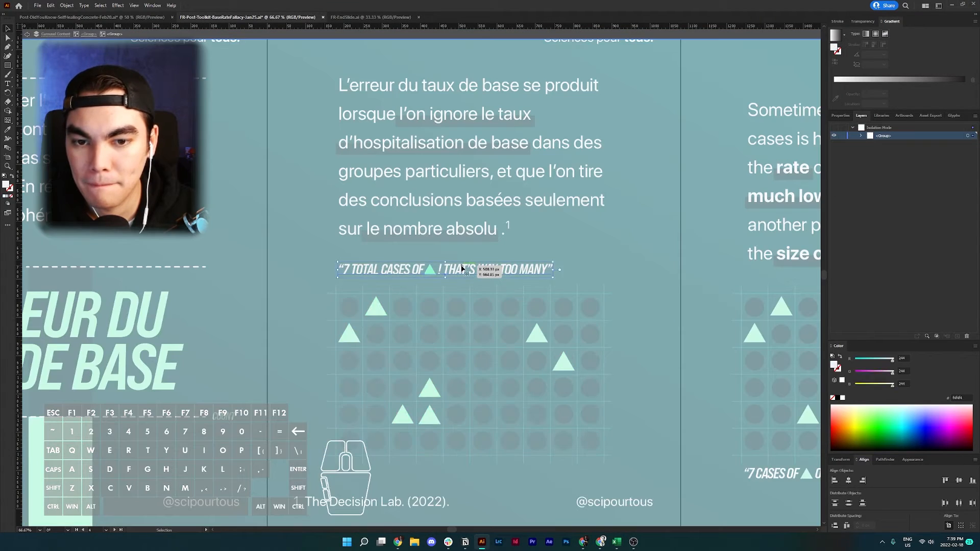
triple_click(461, 269)
key(ctrl+v)
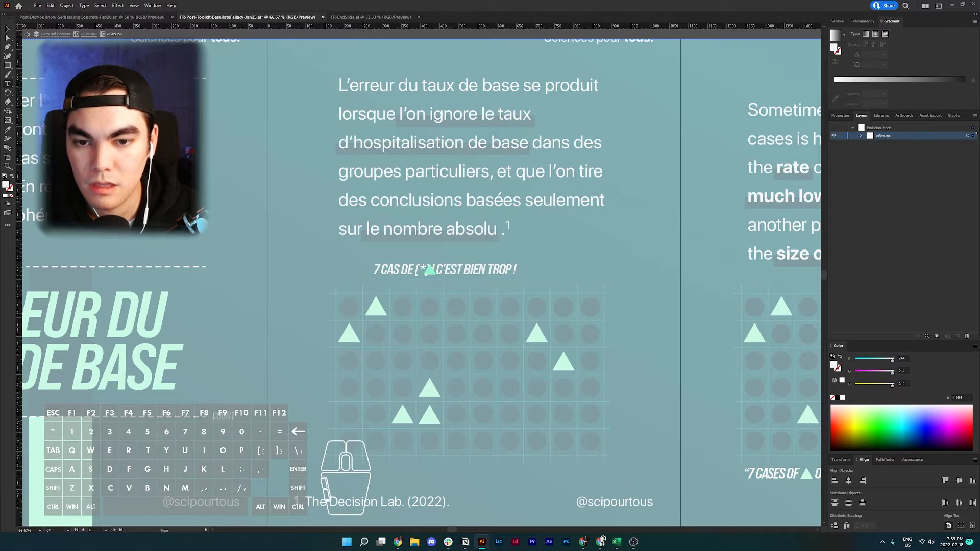
Delete the bracketed asterisk placeholder from the French caption, leaving a gap for the triangle after "7 CAS DE".
double_click(422, 271)
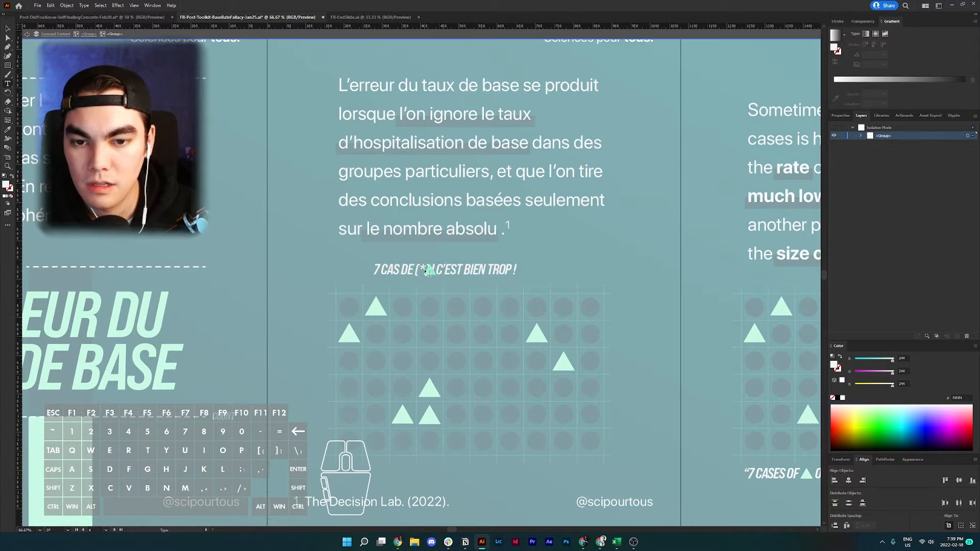
drag(415, 270, 429, 268)
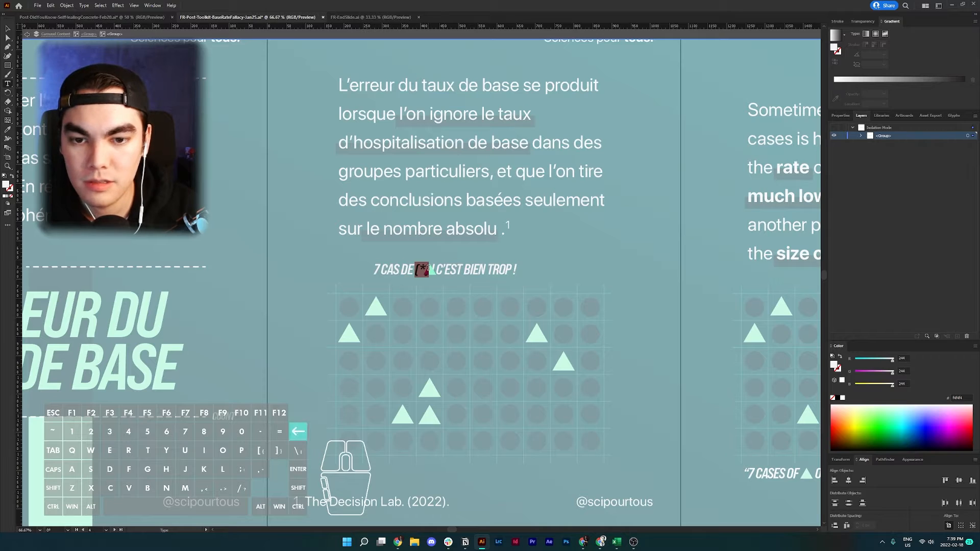
key(BackSpace)
key(Escape)
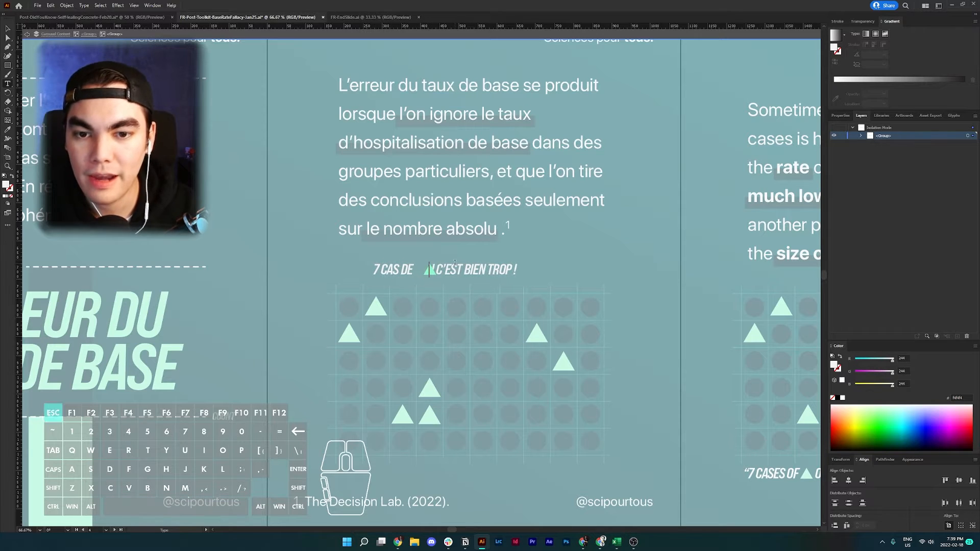
Fit the triangle between "7 CAS DE" and "! C'EST BIEN TROP !" and align the caption with the paragraph's left edge.
drag(429, 275, 423, 272)
double_click(530, 266)
drag(487, 269, 425, 270)
key(ctrl+z)
double_click(469, 269)
click(510, 266)
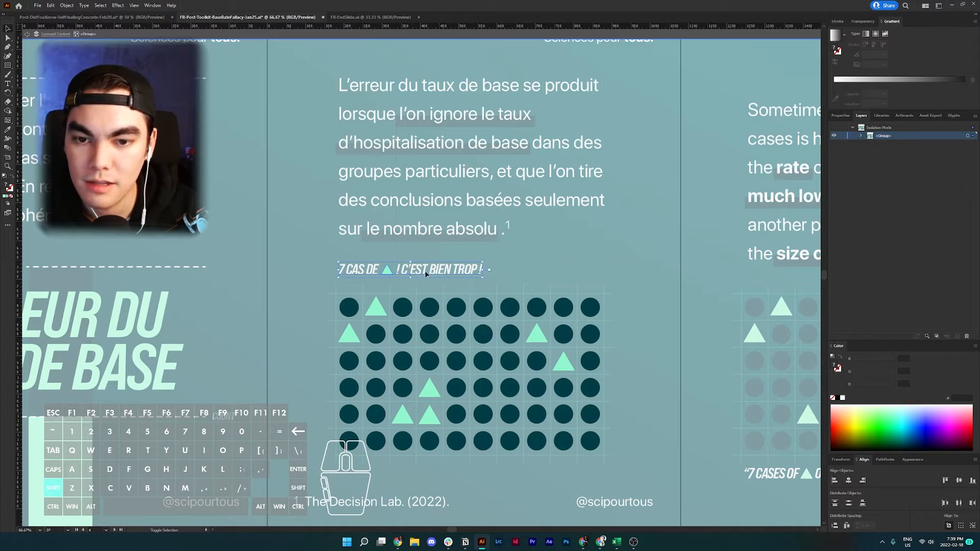
shift+click(422, 272)
click(424, 272)
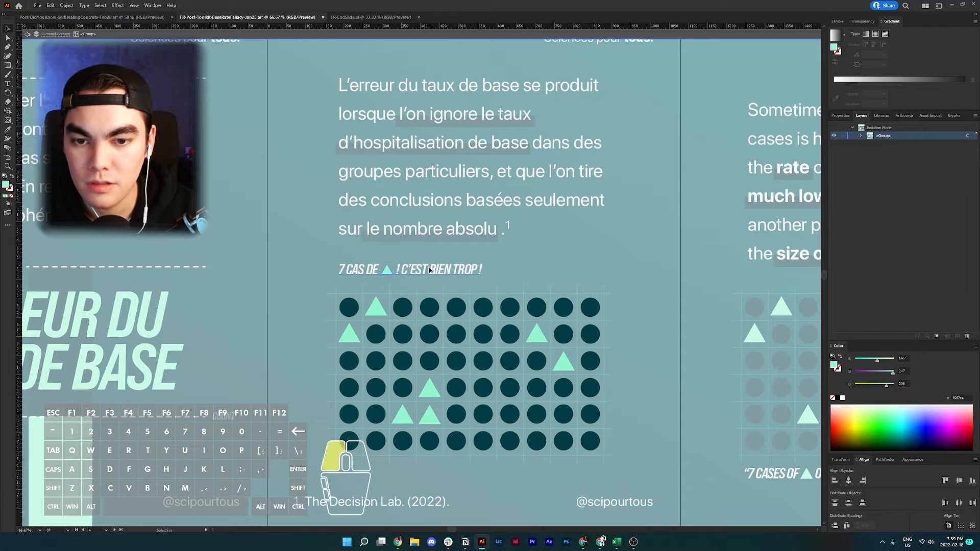
mouse_move(421, 272)
mouse_down()
mouse_move(403, 138)
mouse_move(422, 353)
mouse_move(412, 279)
mouse_move(588, 278)
mouse_move(421, 272)
mouse_up()
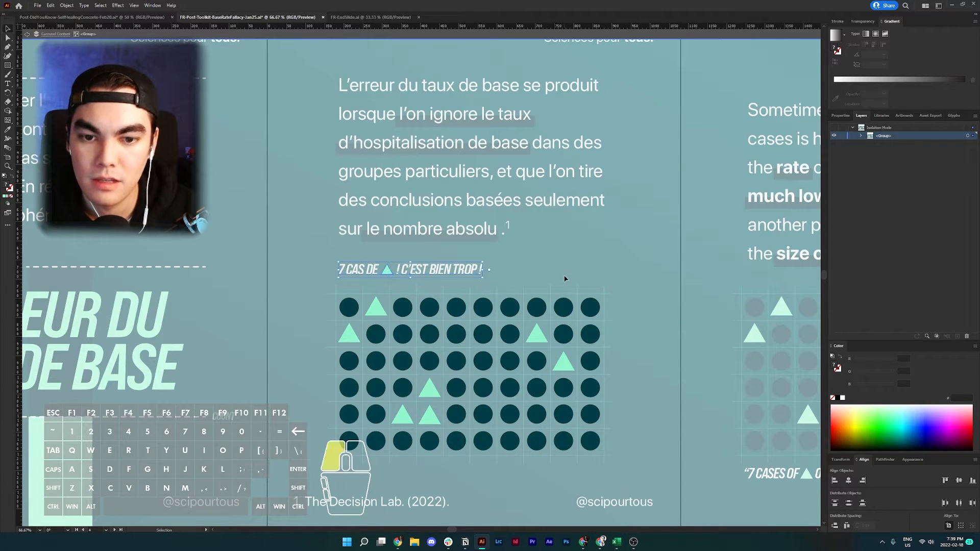
scroll(544, 266, down, 1)
double_click(574, 253)
Replace the fifth slide's English paragraph with the French text beginning "Parfois, quand le nombre" copied from the other window.
scroll(574, 253, right, 9)
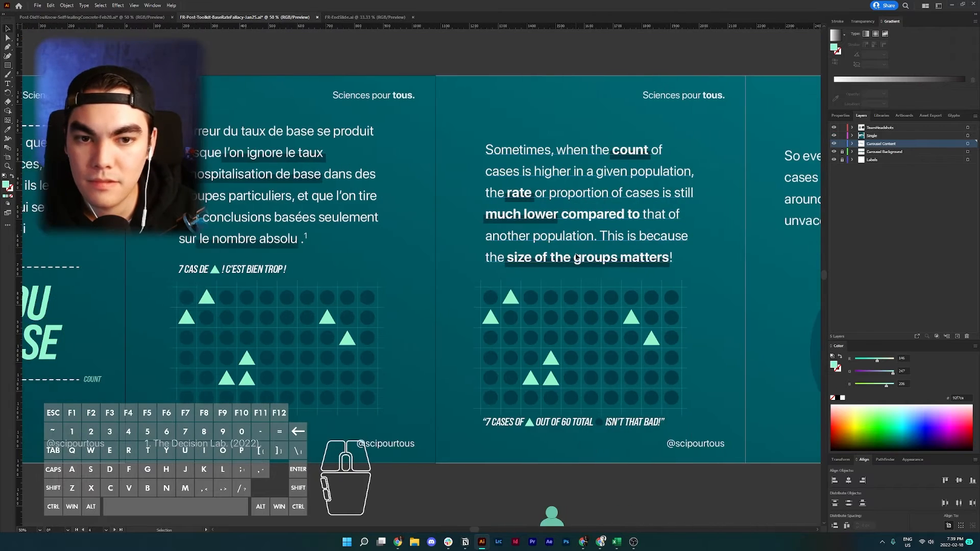
scroll(574, 255, right, 2)
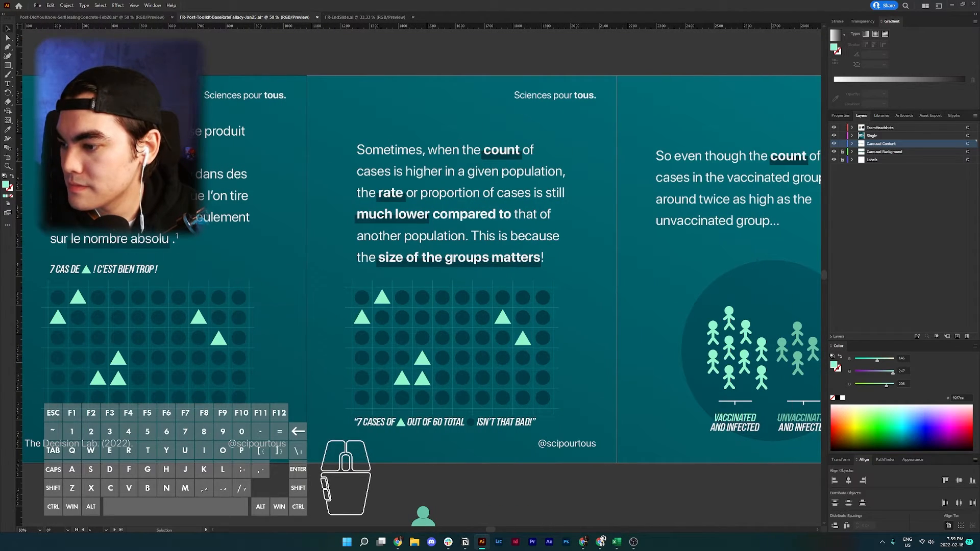
click(583, 542)
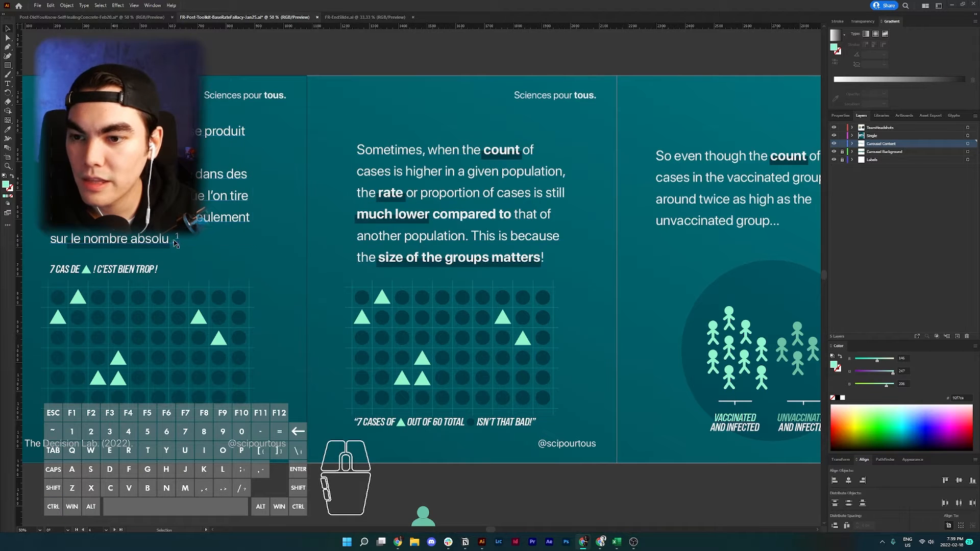
double_click(541, 257)
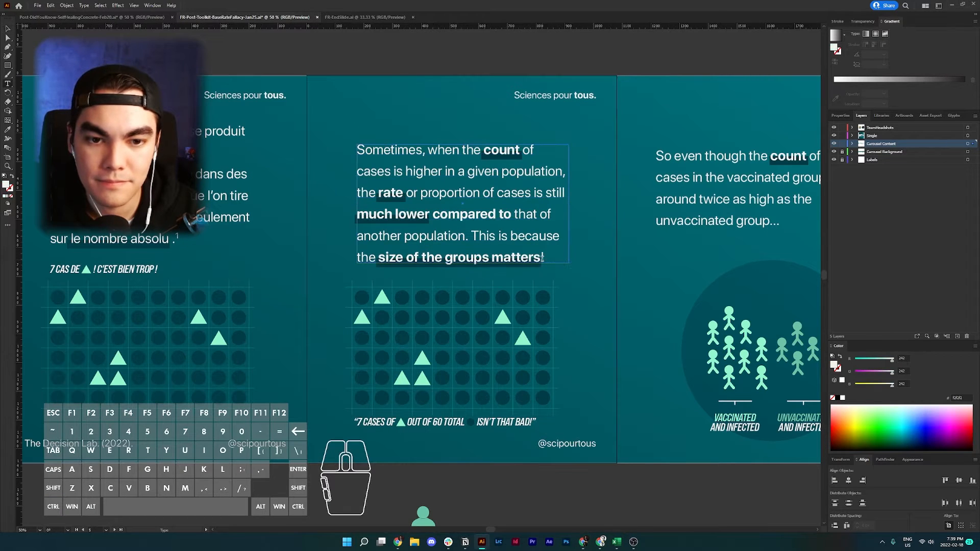
drag(546, 256, 356, 149)
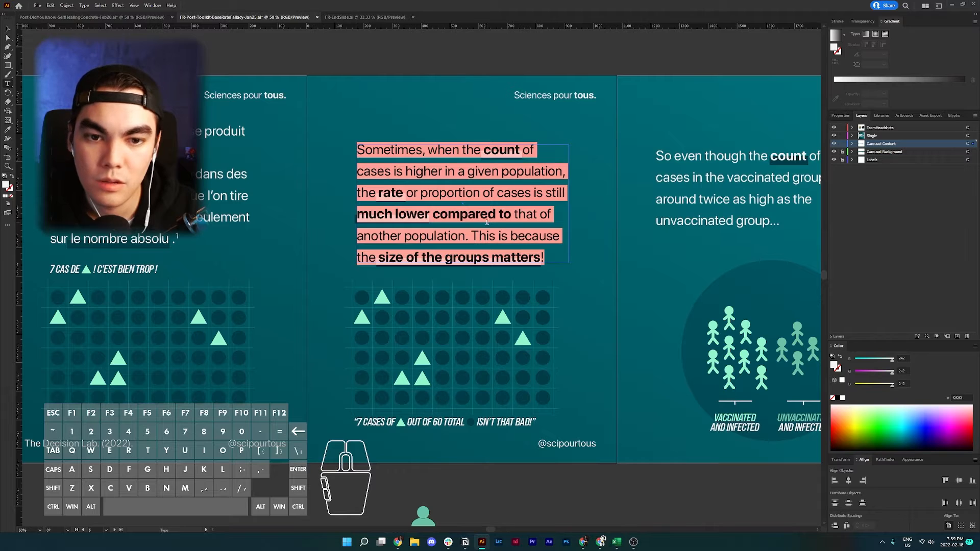
click(534, 258)
click(543, 258)
click(544, 258)
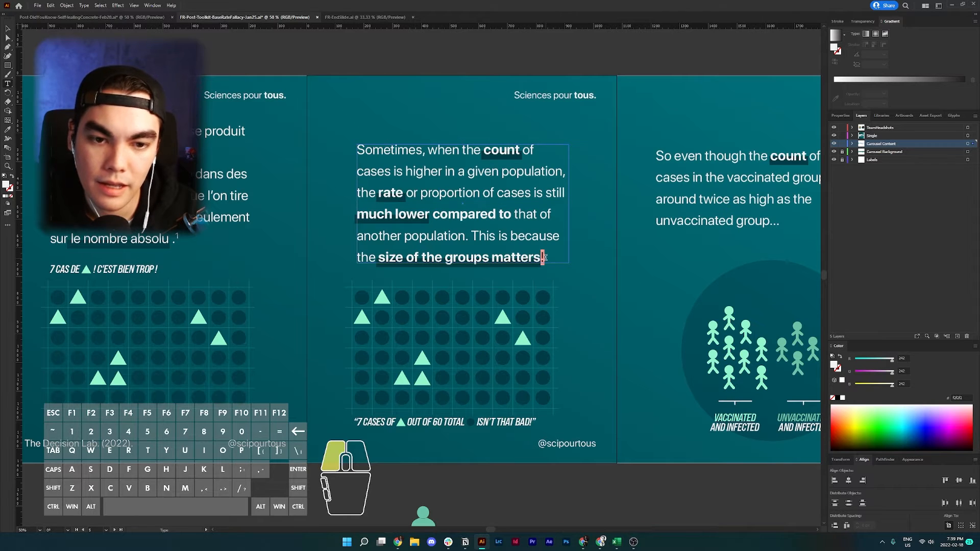
drag(545, 258, 356, 149)
key(ctrl+v)
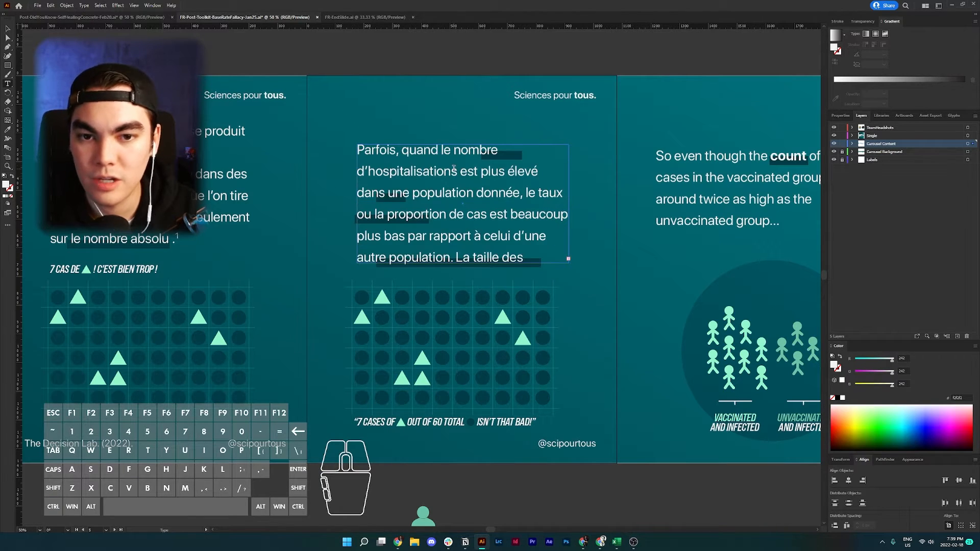
Extend the fifth slide's text frame upward so the whole French paragraph fits above the chart.
drag(462, 145, 464, 125)
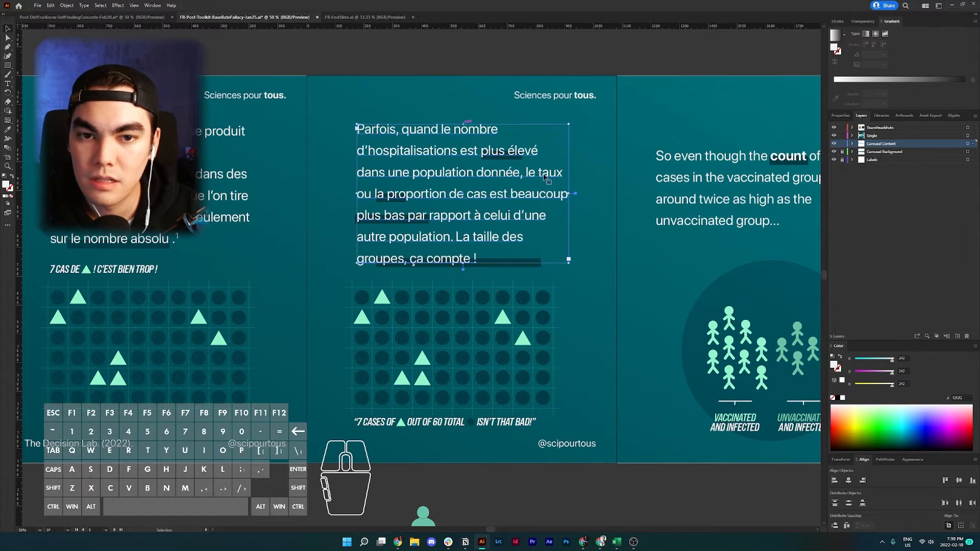
click(591, 159)
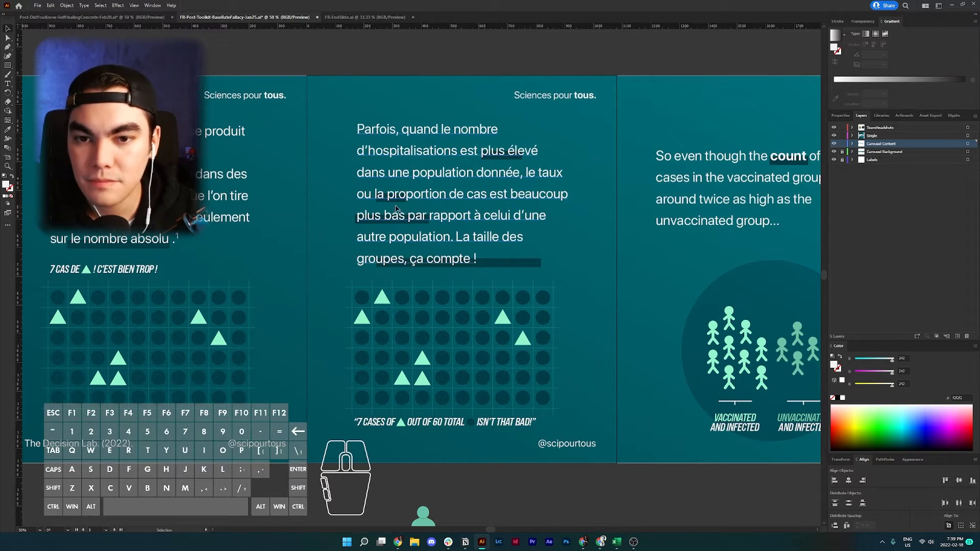
click(585, 143)
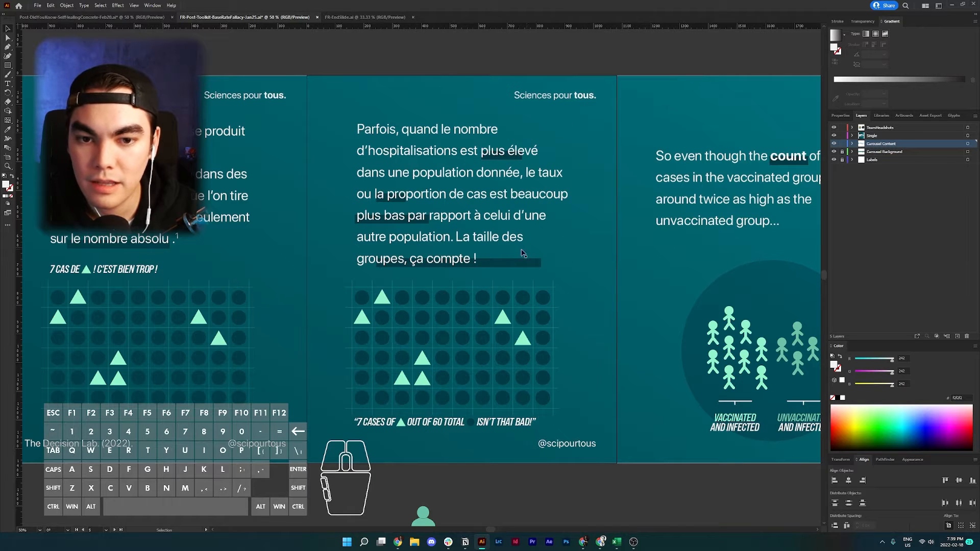
Place highlight bars behind "La taille des" and "groupes, ça compte" on the fifth slide, and delete the bar behind "plus bas par".
drag(524, 263, 539, 223)
scroll(518, 263, up, 2)
scroll(460, 230, up, 2)
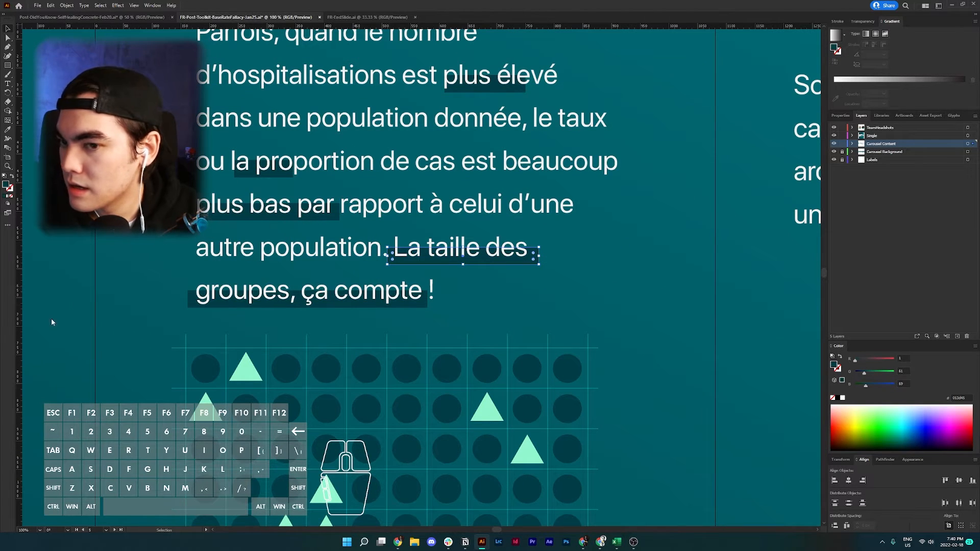
drag(192, 219, 215, 209)
key(Delete)
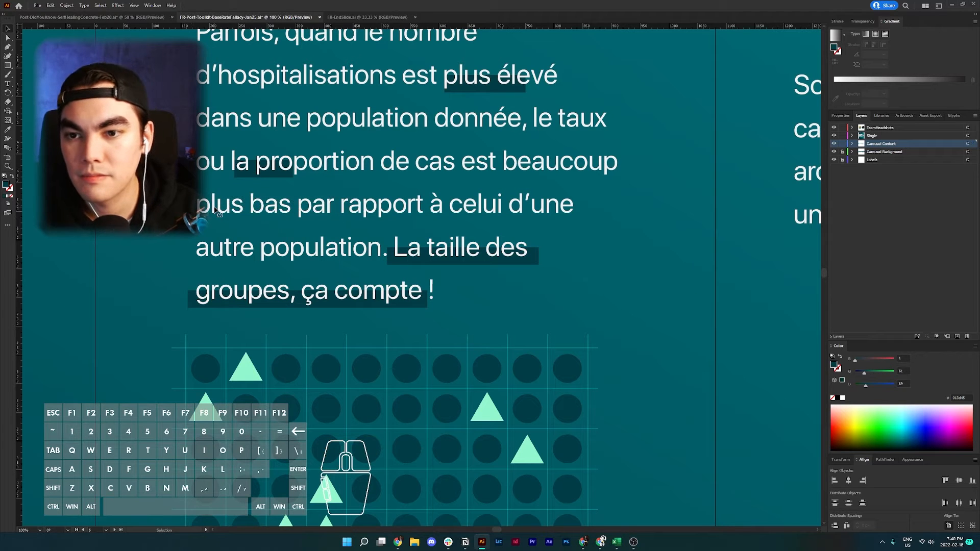
Widen the fifth slide's middle highlight bar to span "la proportion de cas".
click(294, 162)
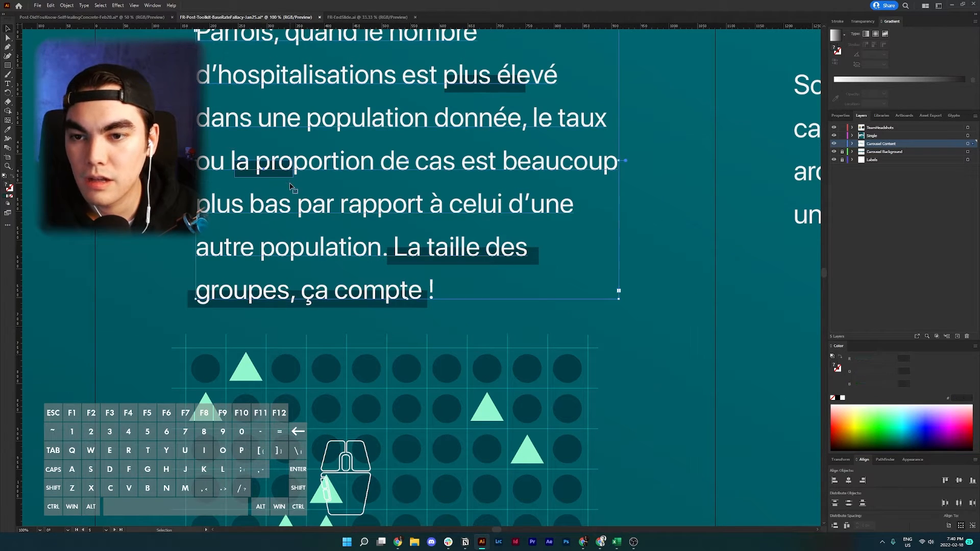
click(258, 171)
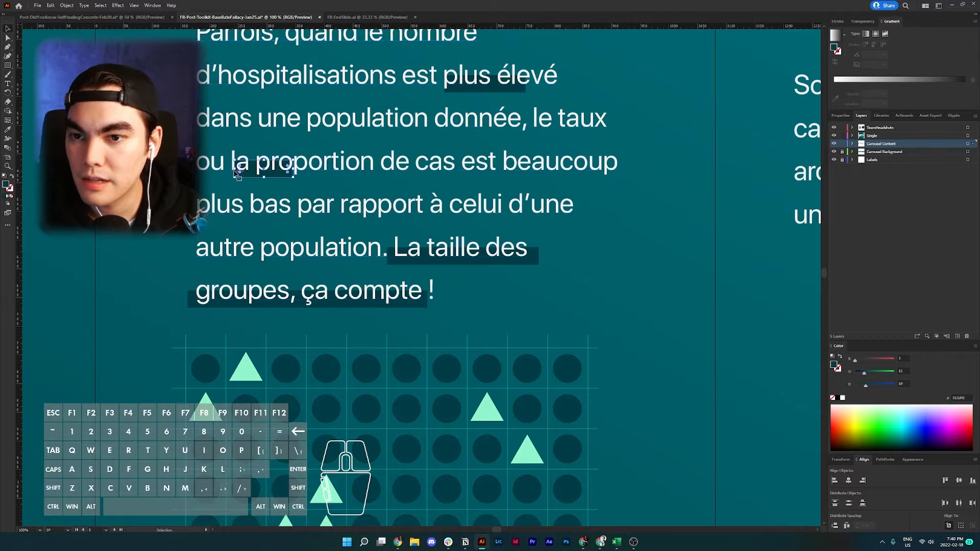
drag(234, 170, 227, 170)
drag(293, 171, 463, 169)
Widen the highlight bar in the fifth slide's second text line to span "est plus élevé".
scroll(472, 157, up, 3)
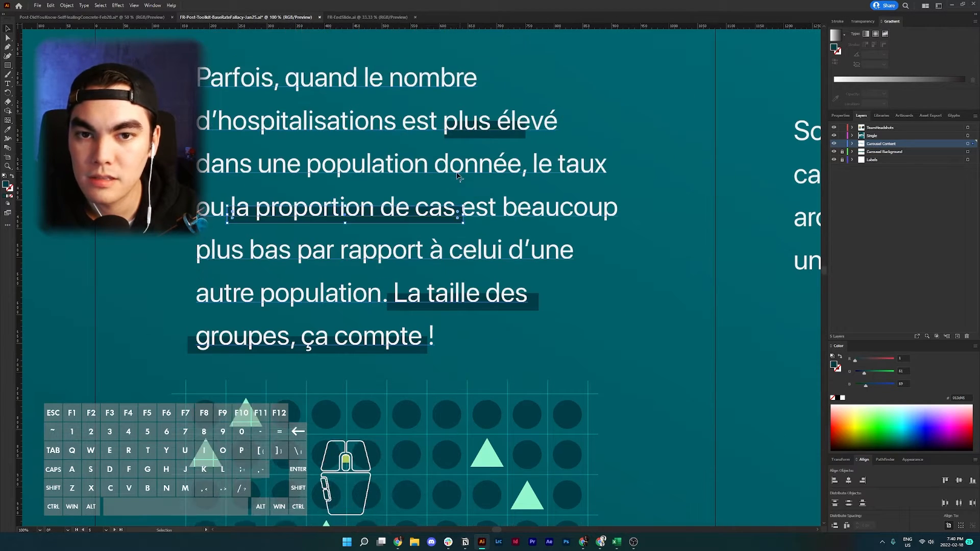
click(470, 164)
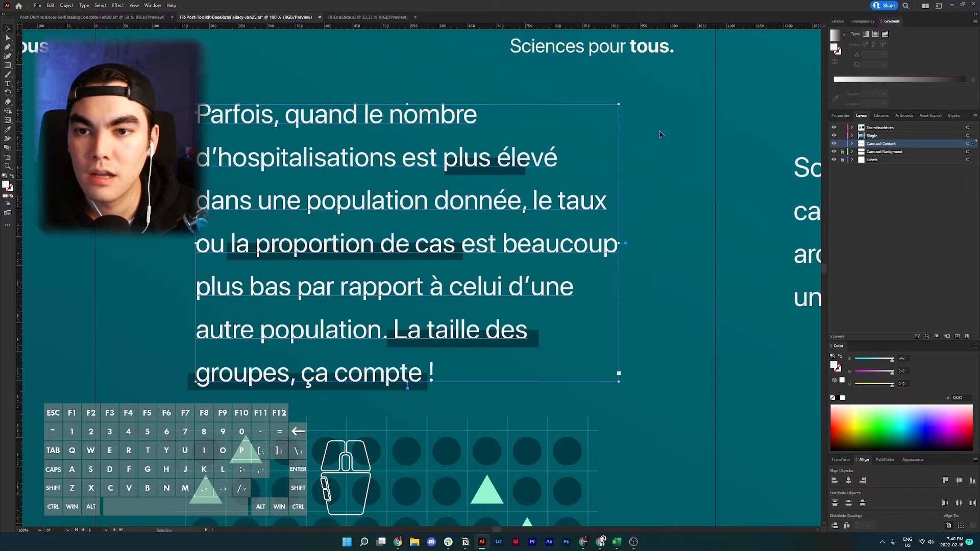
click(660, 135)
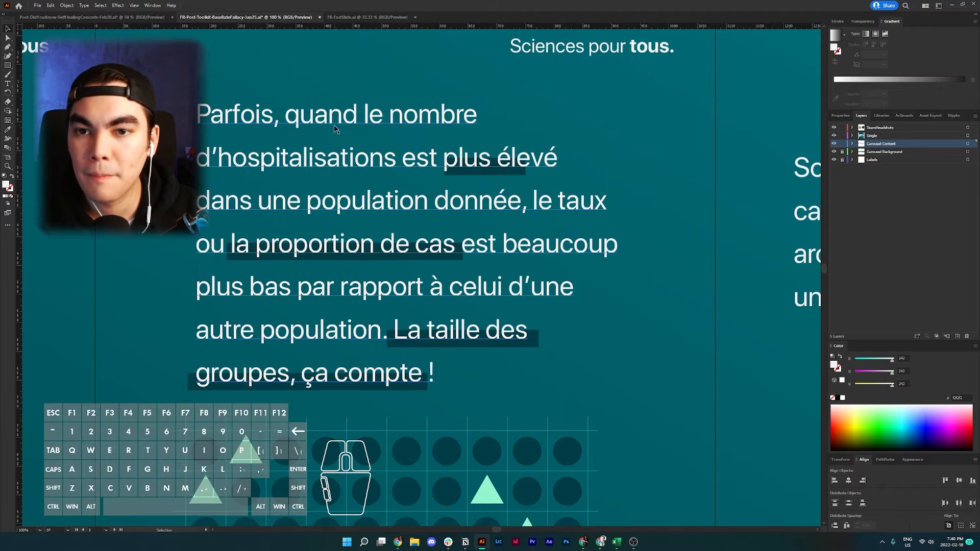
shift+click(456, 172)
drag(446, 174, 400, 173)
drag(526, 165, 561, 170)
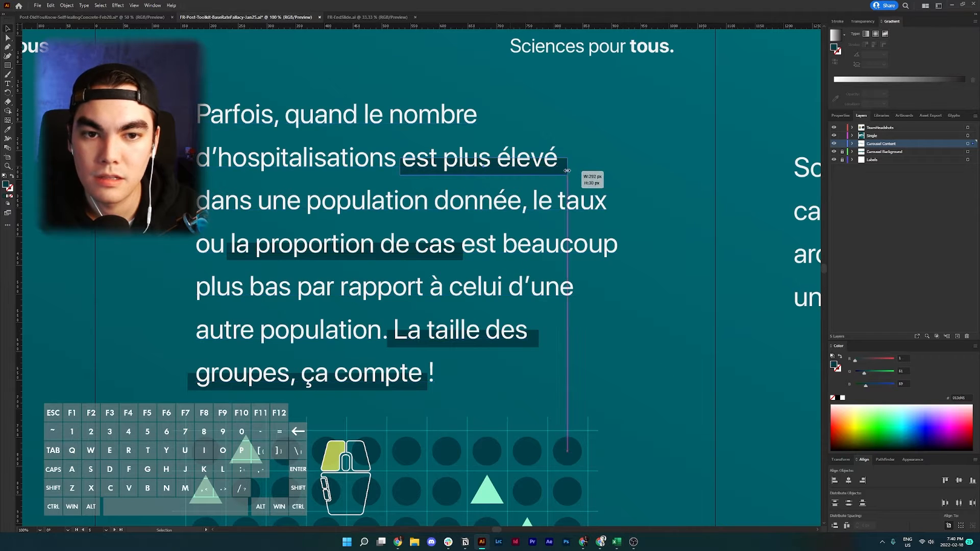
scroll(564, 169, down, 2)
click(603, 276)
scroll(602, 275, down, 2)
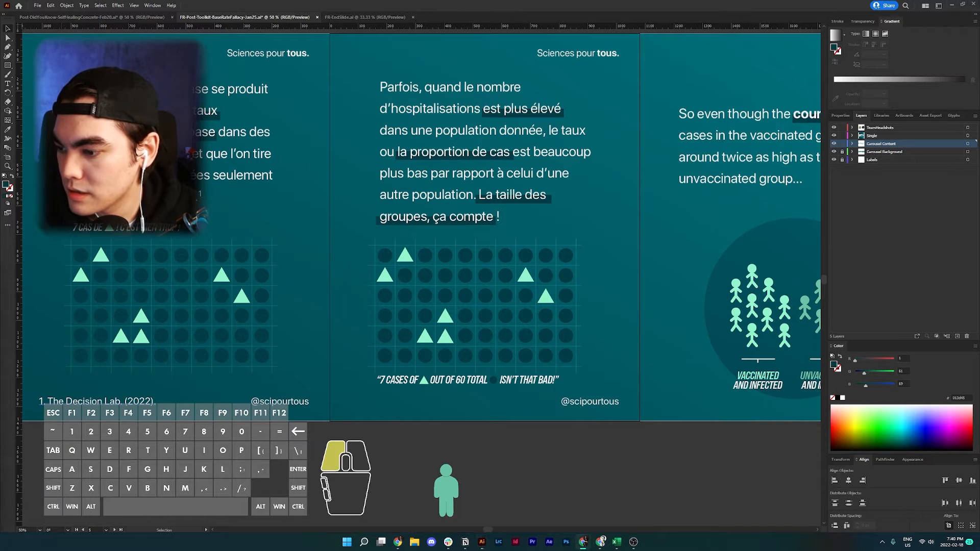
Replace the English caption below the fifth slide's chart with "7 CAS DE (*) SUR 60 AU TOTAL @ CE N'EST PAS SI MAL !".
key(ctrl+c)
click(396, 382)
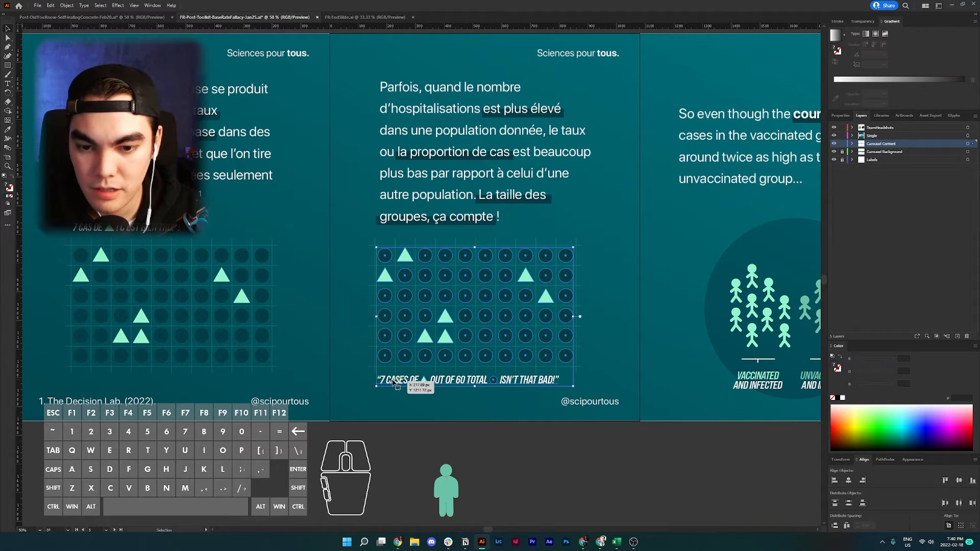
double_click(394, 383)
double_click(397, 382)
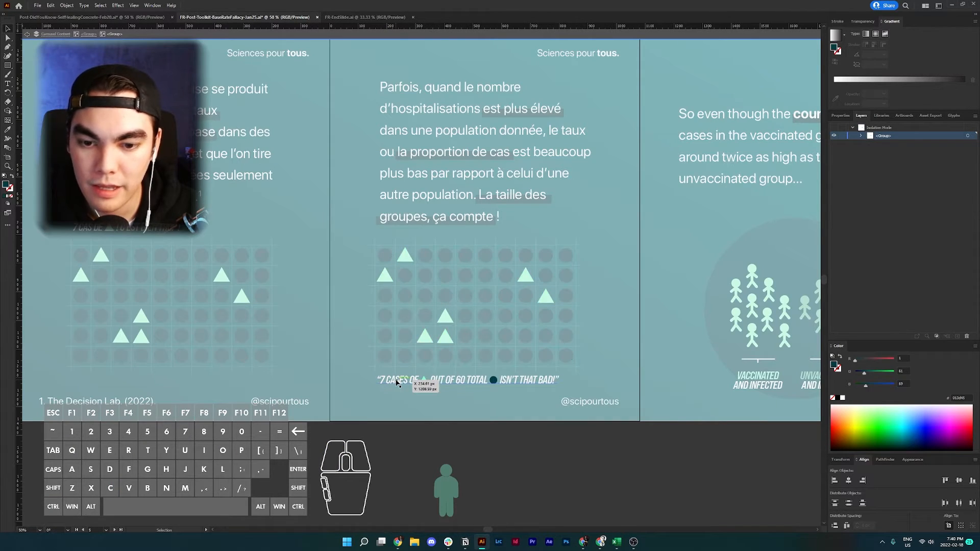
double_click(473, 381)
key(ctrl+a)
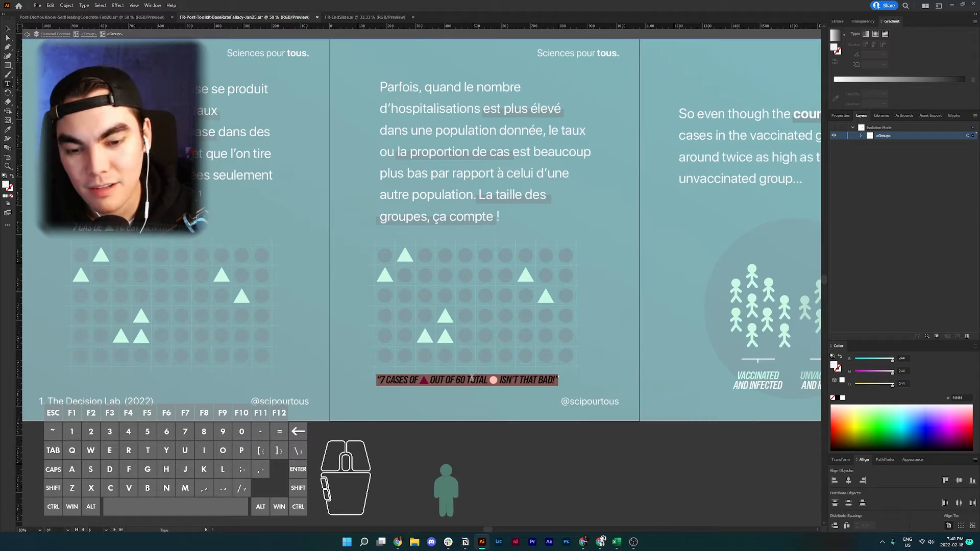
key(ctrl+v)
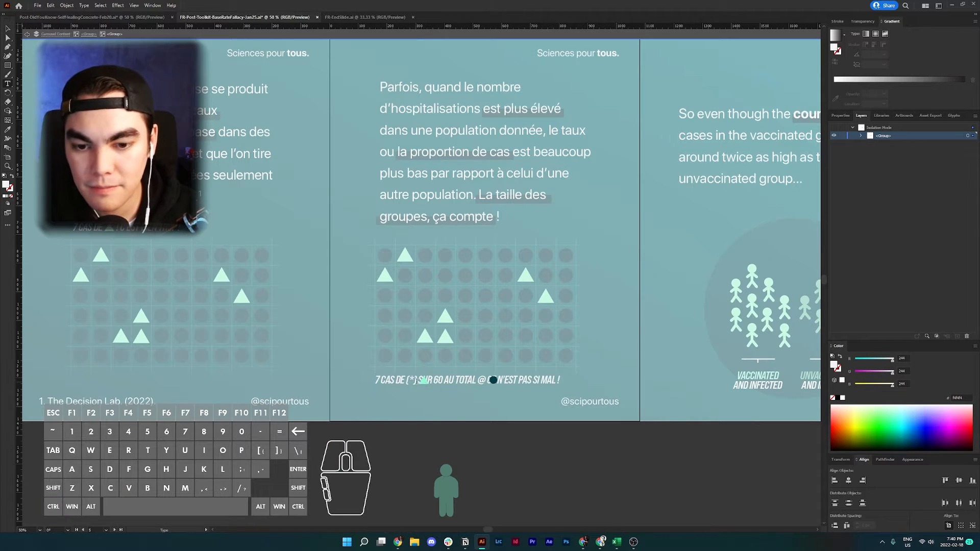
Delete the "(*)" placeholder from the fifth slide's caption and fit the green triangle, with space around it, between "DE" and "SUR".
click(417, 381)
key(BackSpace)
key(BackSpace)
key(BackSpace)
key(BackSpace)
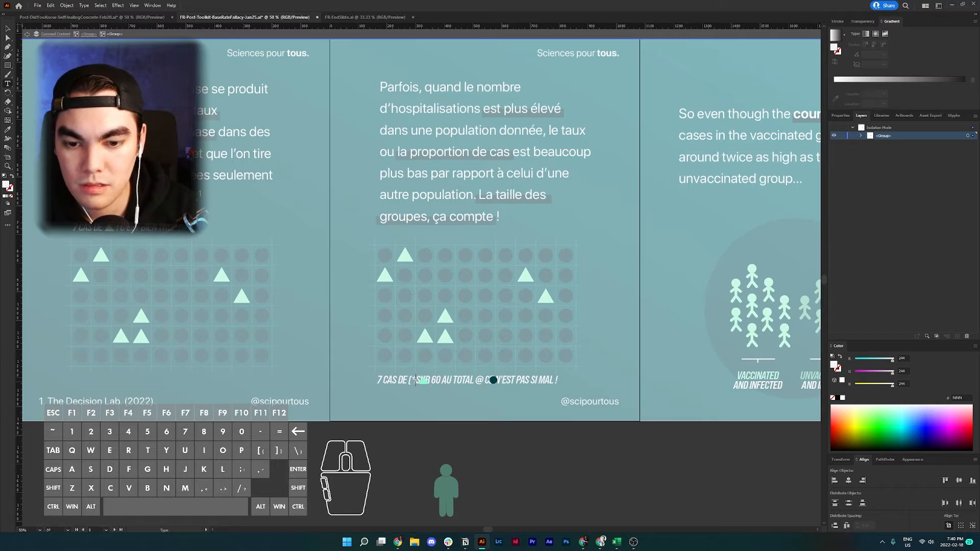
scroll(416, 381, up, 4)
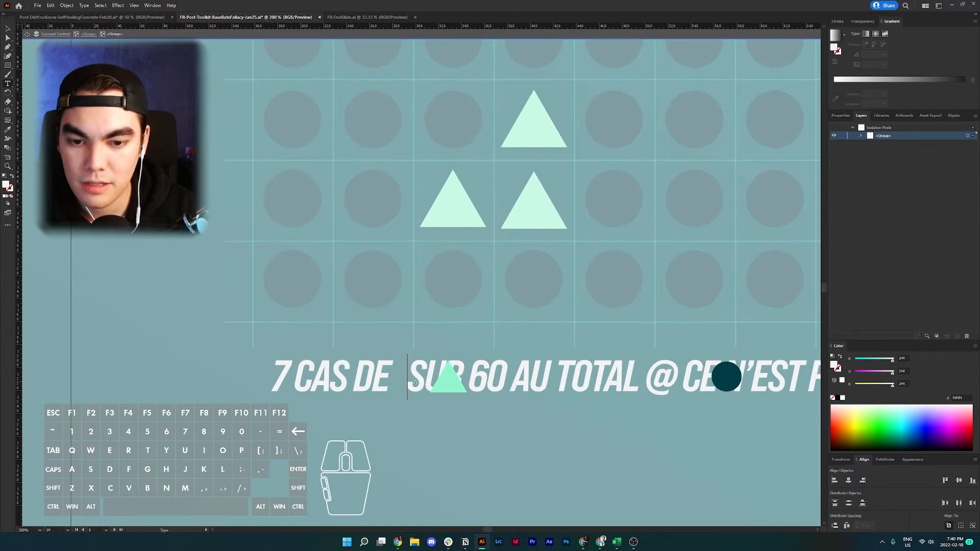
scroll(416, 381, left, 2)
scroll(416, 381, down, 3)
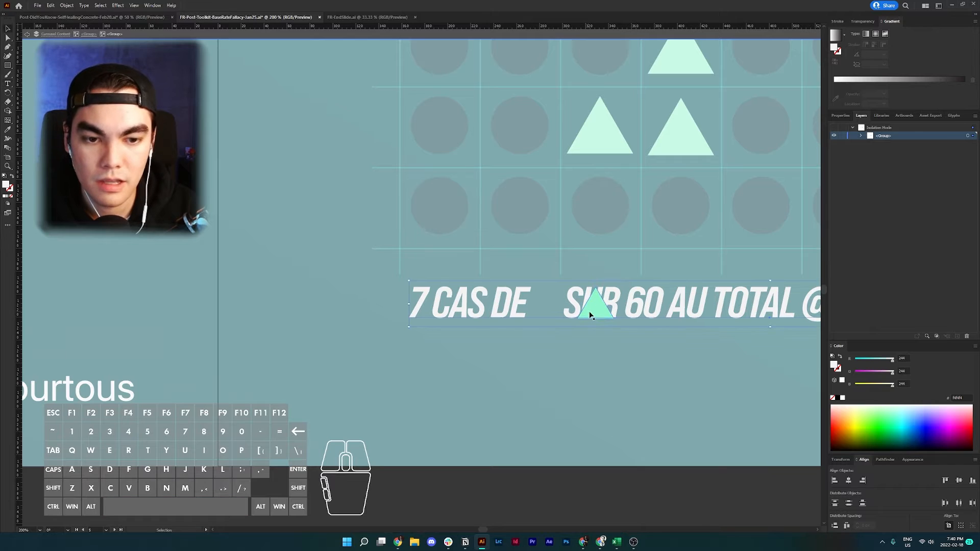
drag(595, 316, 548, 317)
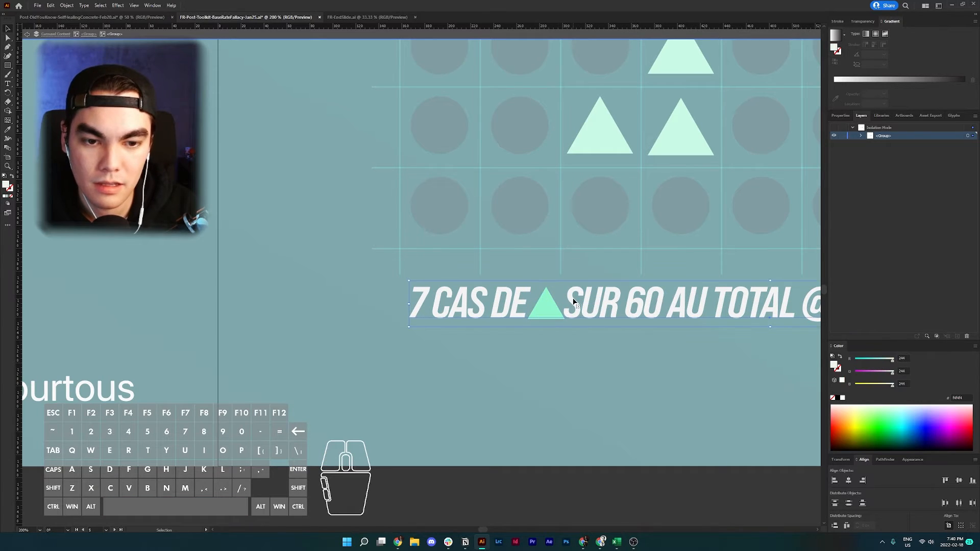
triple_click(566, 298)
click(567, 298)
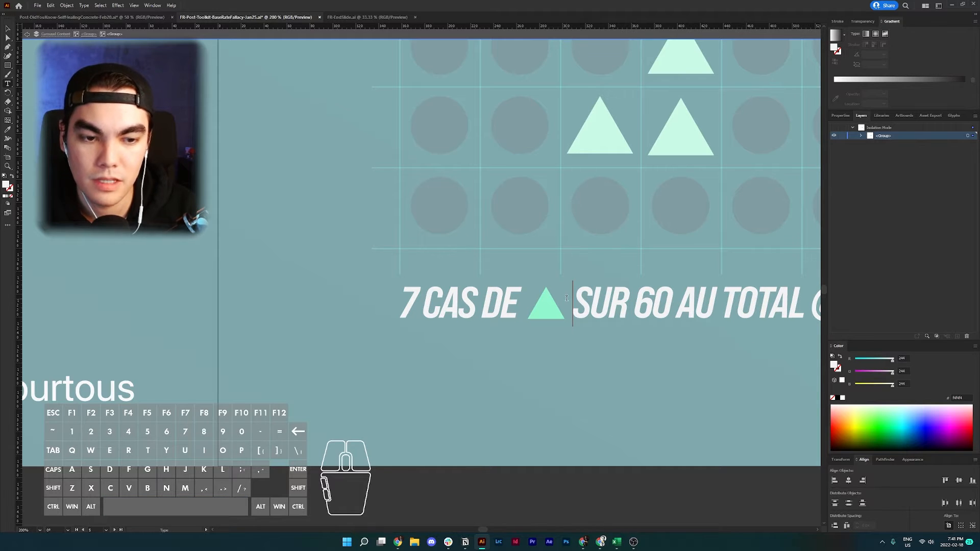
Delete the "@" placeholder from the caption and move the dark circle into the gap between "TOTAL" and "CE".
scroll(566, 299, right, 10)
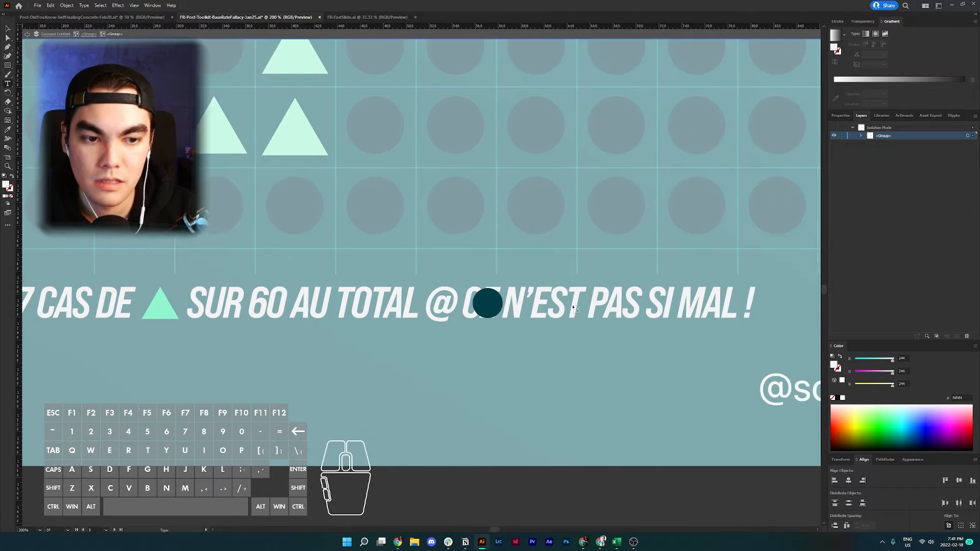
click(445, 305)
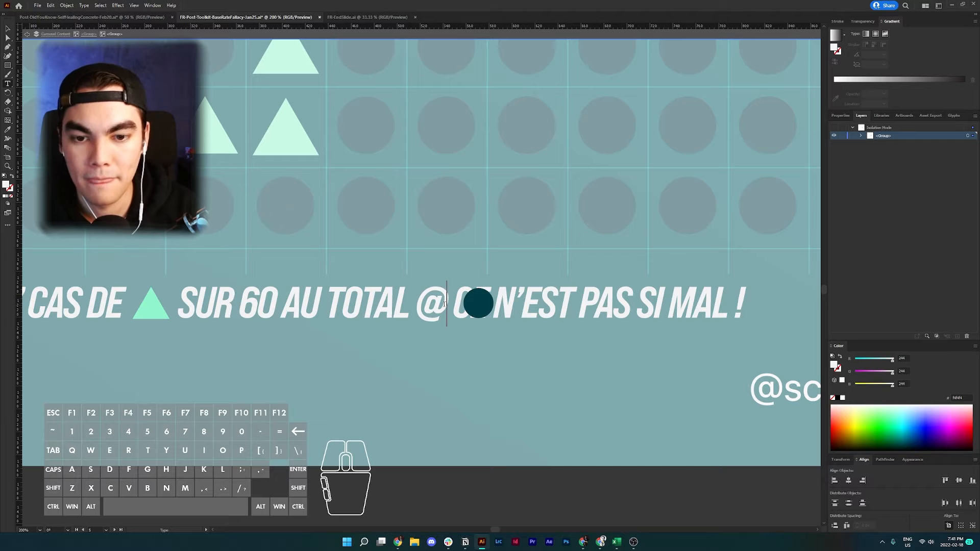
key(BackSpace)
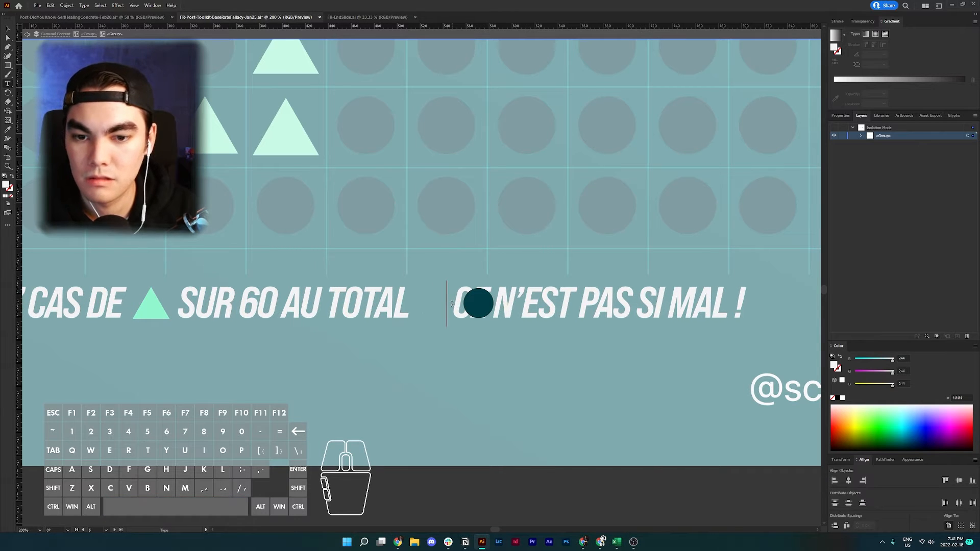
key(Escape)
drag(478, 306, 434, 305)
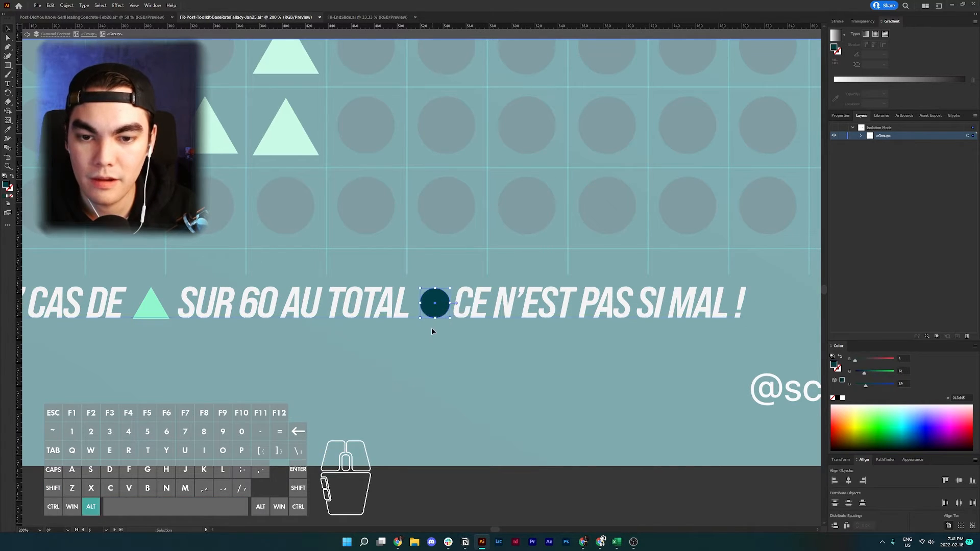
alt+scroll(431, 329, down, 2)
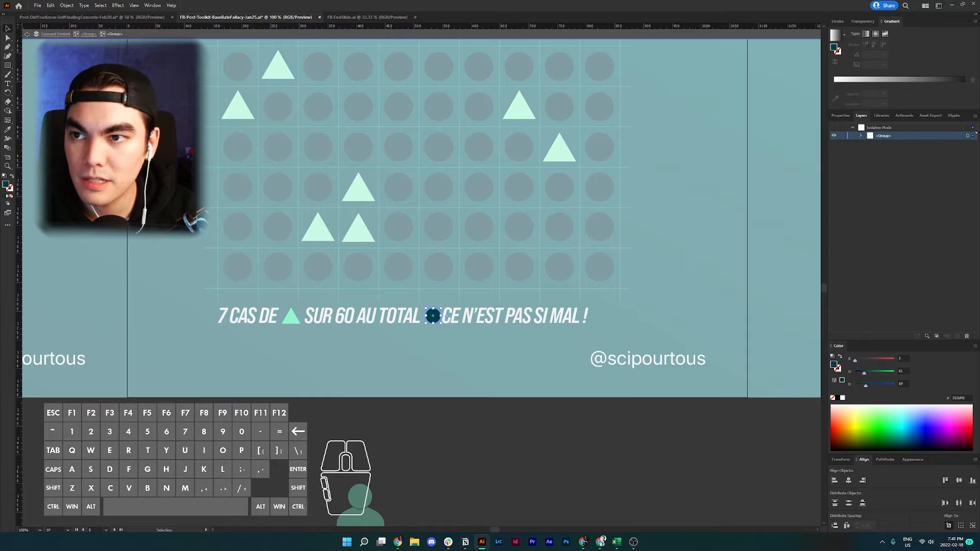
Nudge the whole fifth-slide caption slightly to the right to line up with the chart's left edge, and leave group isolation.
click(26, 34)
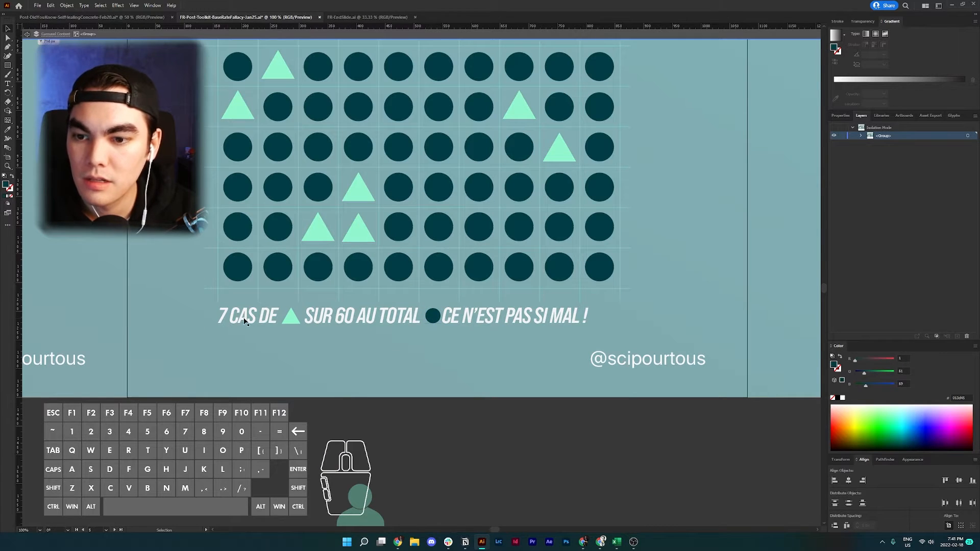
click(245, 320)
drag(260, 317, 266, 317)
click(27, 34)
Set the phrase "est plus élevé" in the fifth slide's paragraph to the Bold font style.
scroll(510, 347, down, 4)
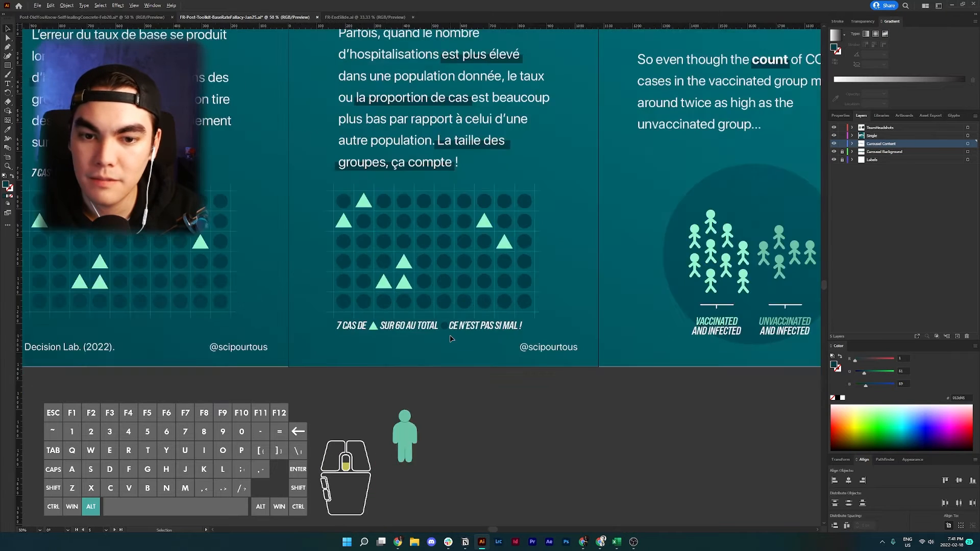
scroll(509, 346, up, 2)
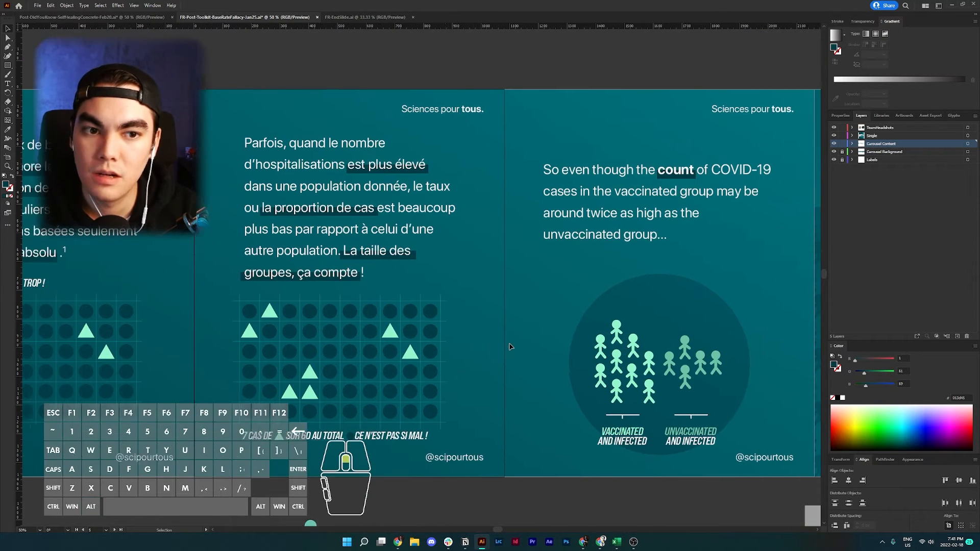
scroll(330, 299, left, 2)
double_click(412, 164)
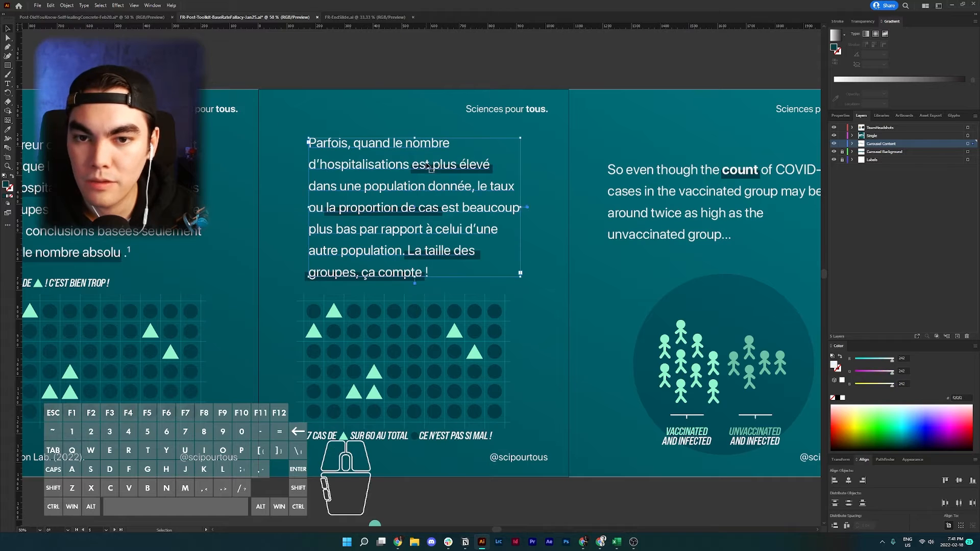
drag(410, 164, 490, 165)
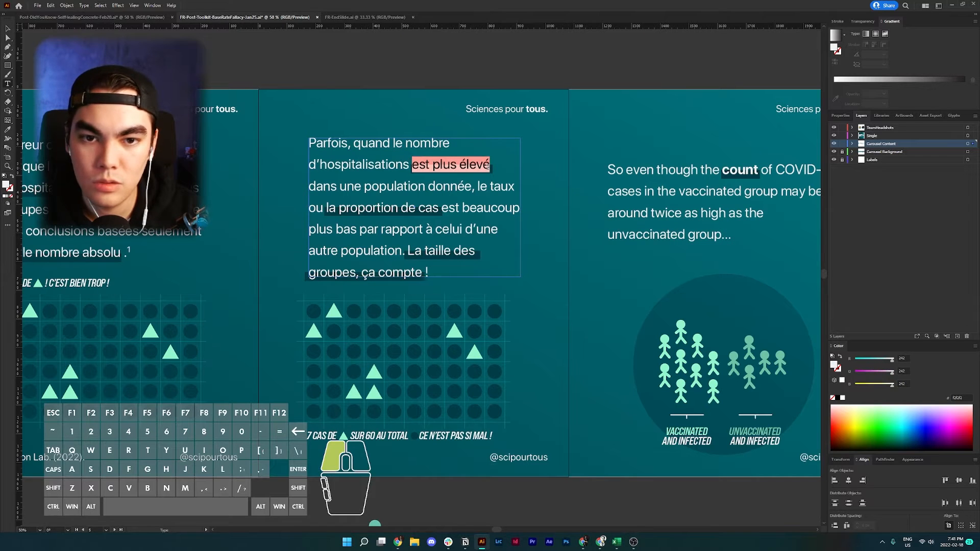
click(841, 115)
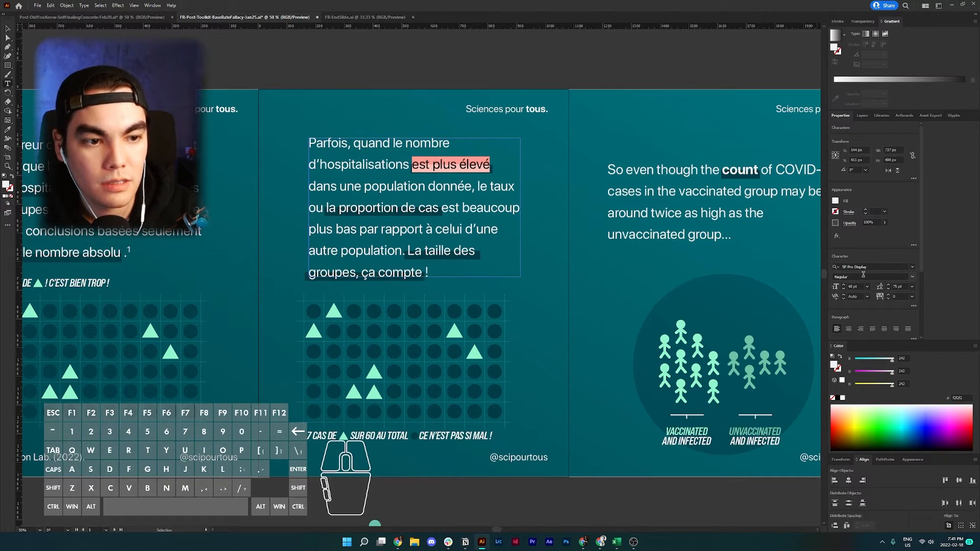
scroll(863, 275, down, 3)
Set the whole phrase "la proportion de cas" in the fifth slide's paragraph to Bold, including its first letter.
click(365, 206)
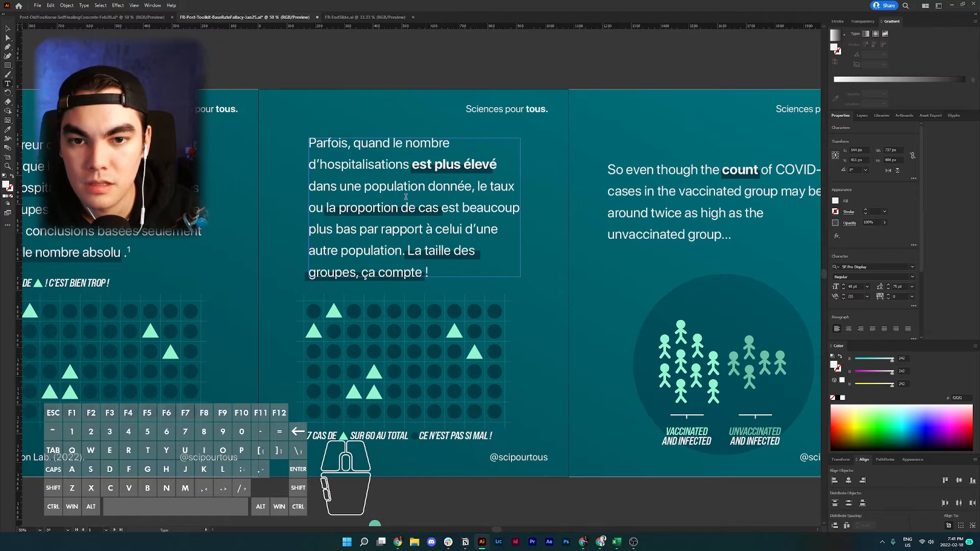
drag(331, 208, 438, 208)
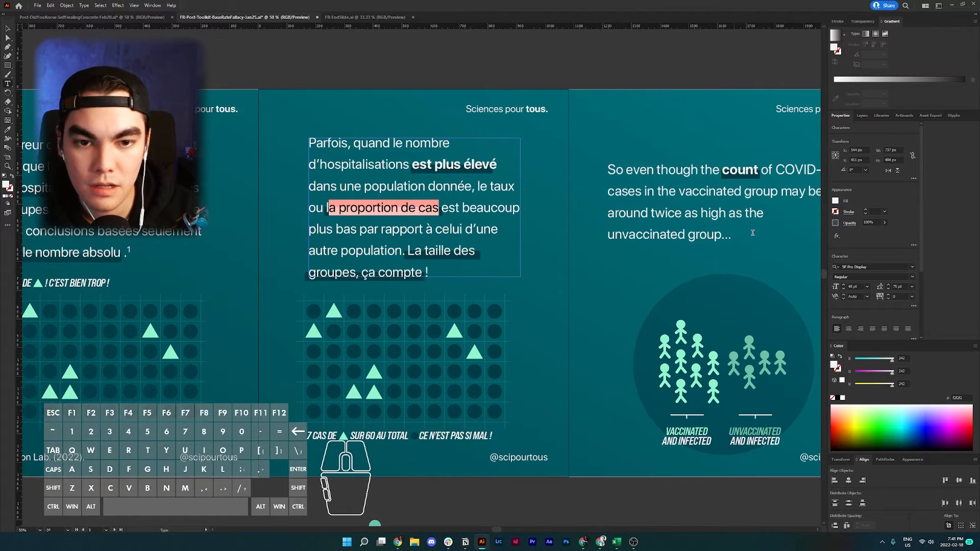
click(848, 275)
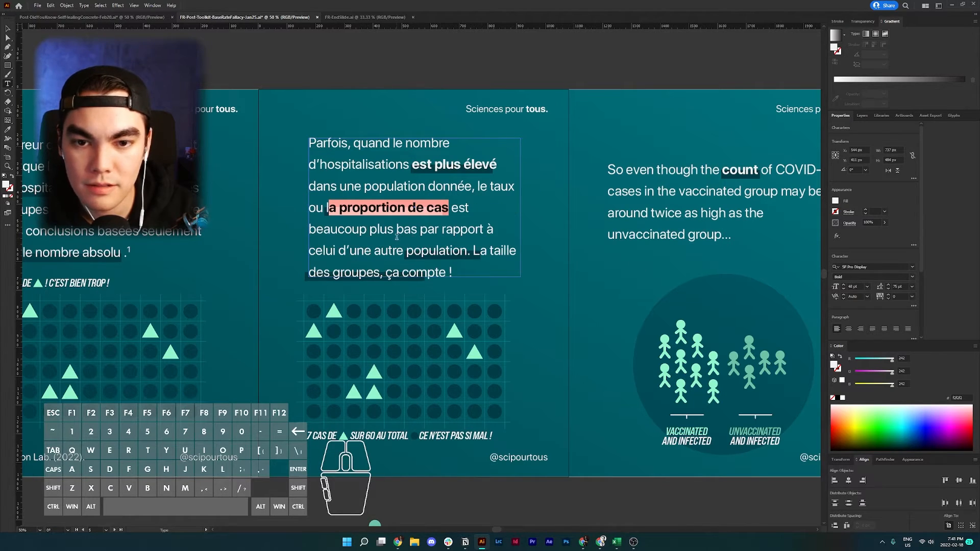
click(331, 208)
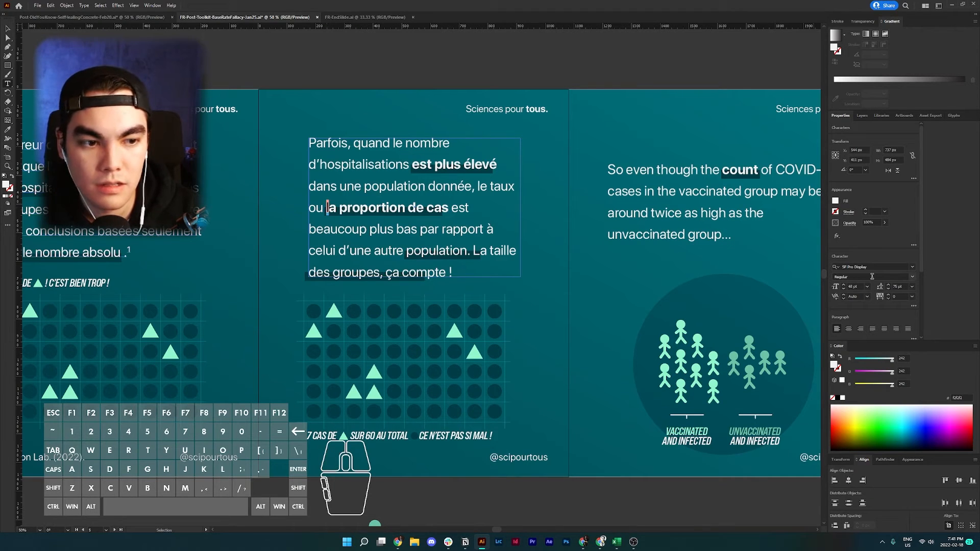
scroll(432, 260, up, 1)
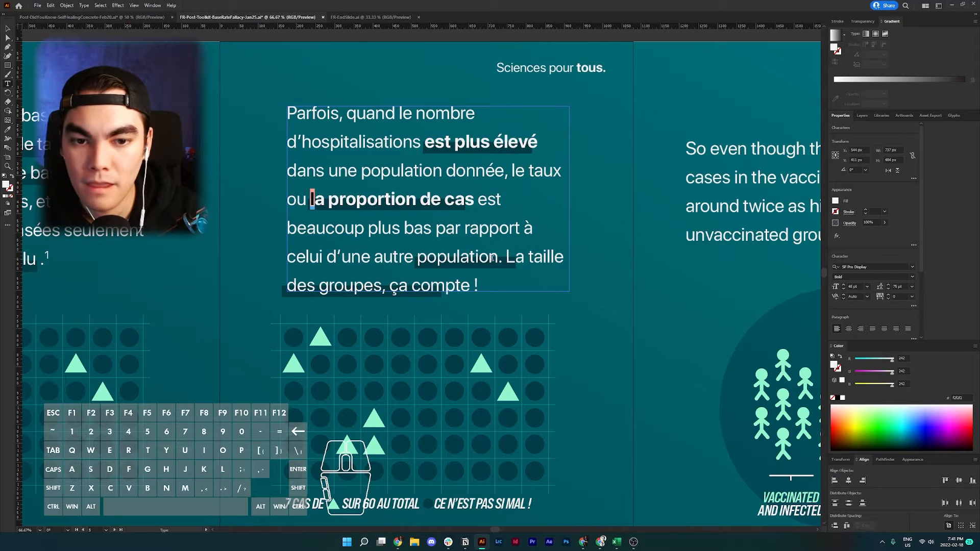
Set the closing sentence "La taille des groupes, ça compte !" on the fifth slide to Bold.
drag(505, 257, 478, 280)
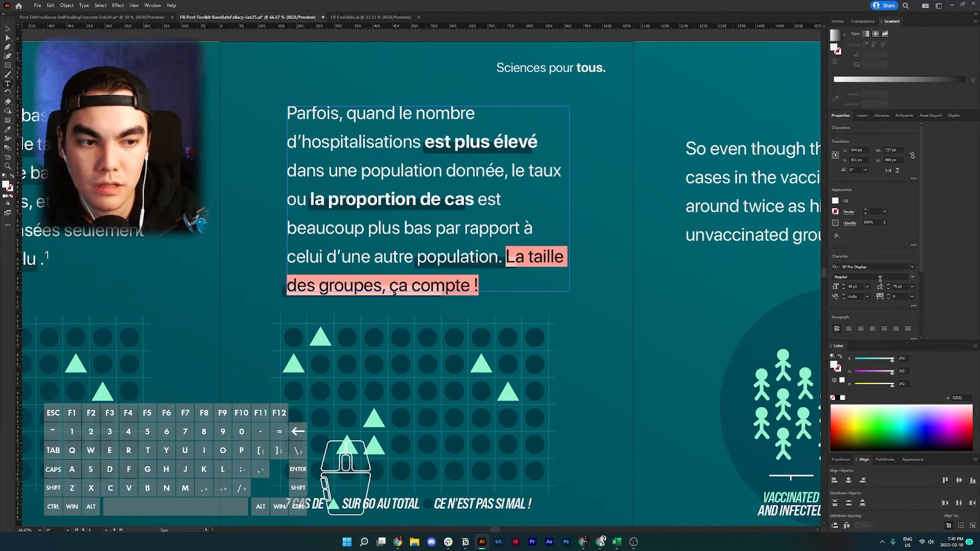
scroll(880, 279, down, 2)
click(913, 212)
click(748, 227)
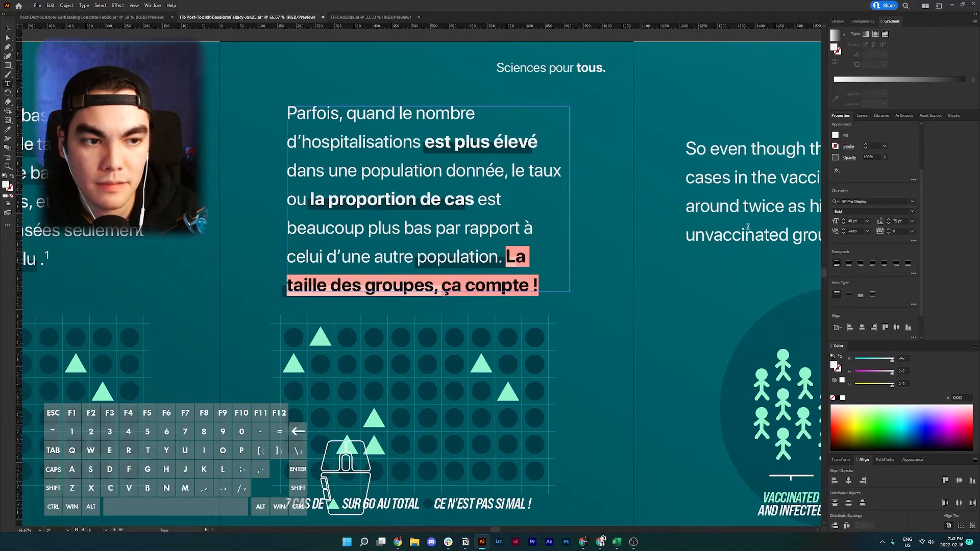
click(502, 257)
key(Escape)
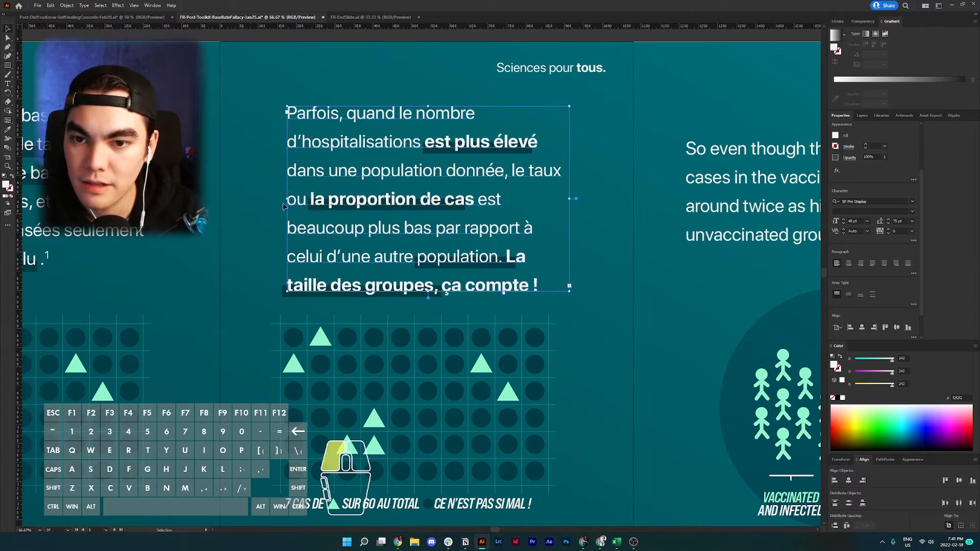
Widen the highlight bars behind "la proportion de cas" and "est plus élevé" to cover the full bold phrases.
click(343, 210)
click(465, 206)
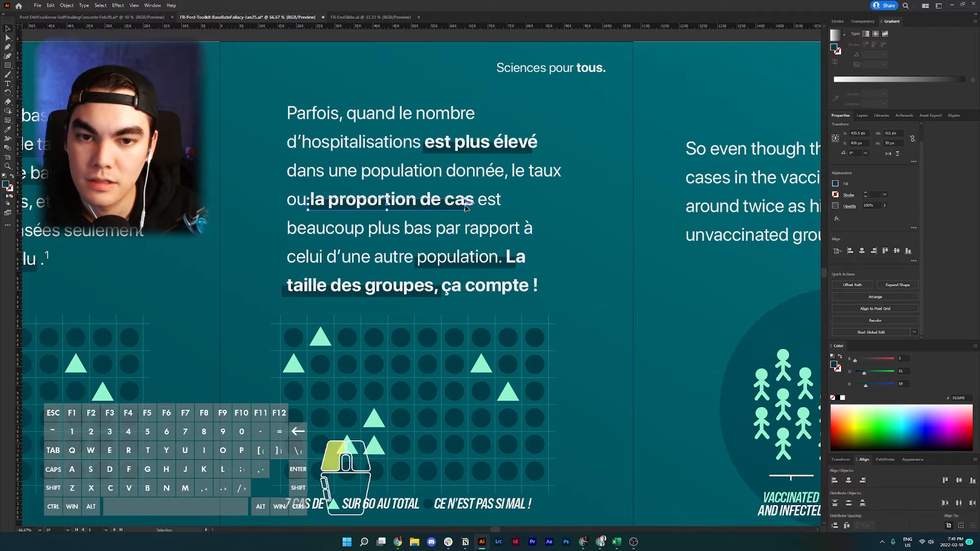
drag(465, 205, 478, 205)
drag(598, 118, 543, 148)
shift+click(443, 121)
Refit the fifth slide's last two highlight bars so one covers only "La" and the other spans "taille des groupes, ça compte !".
drag(578, 251, 468, 288)
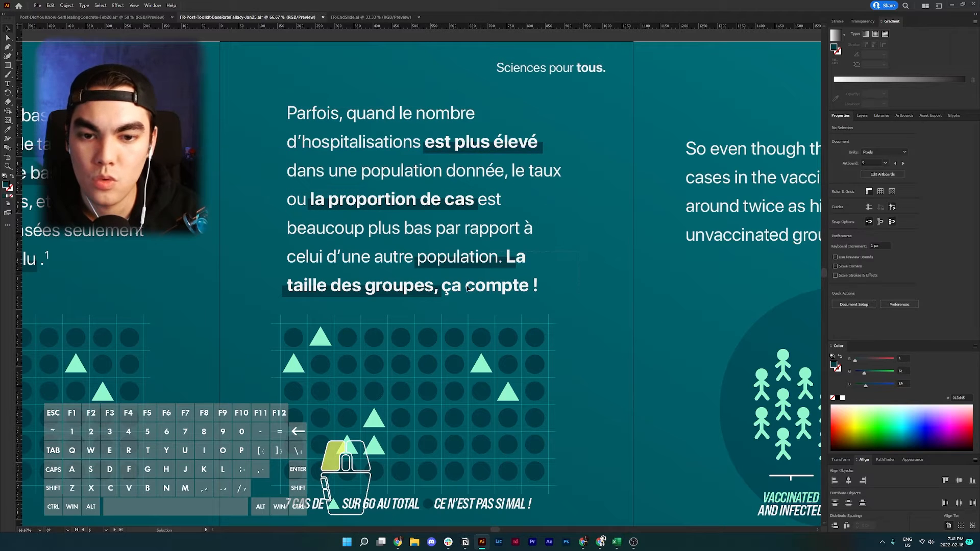
drag(389, 297, 388, 299)
shift+click(500, 269)
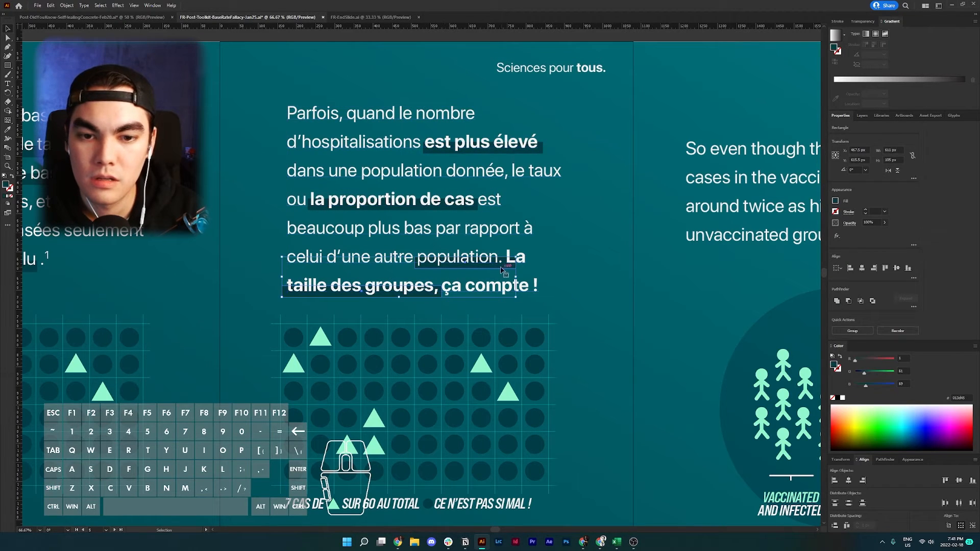
shift+click(484, 270)
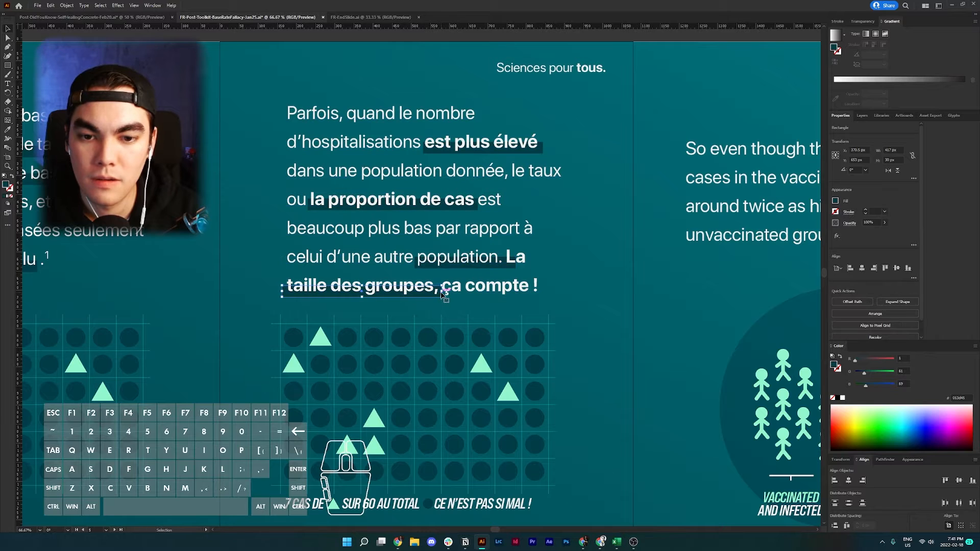
drag(442, 296, 534, 266)
click(500, 266)
shift+click(476, 267)
shift+click(485, 249)
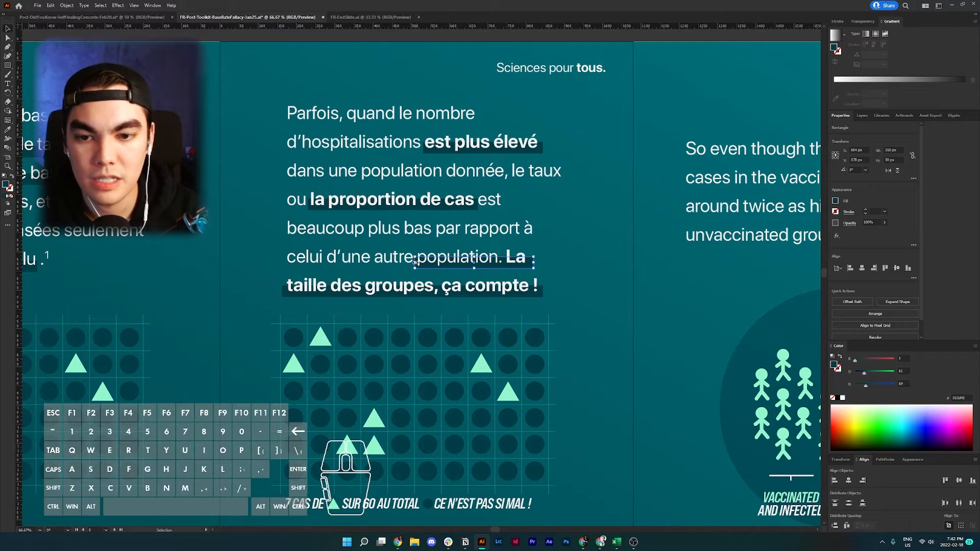
key(ctrl+shift+a)
Set the phrase "l'on ignore le taux d'hospitalisation de base" in the fourth slide's paragraph to Bold.
scroll(158, 224, down, 1)
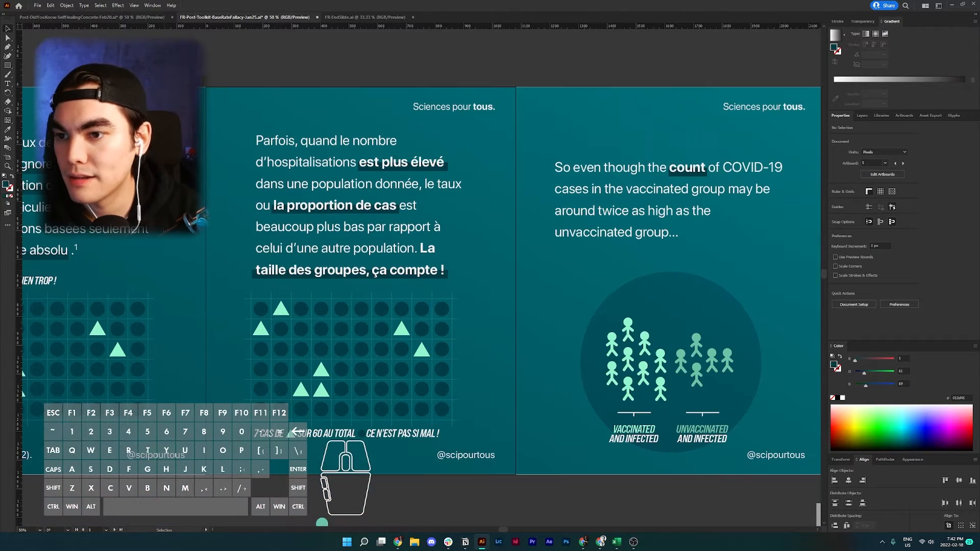
scroll(159, 225, left, 4)
double_click(174, 165)
drag(172, 166, 256, 167)
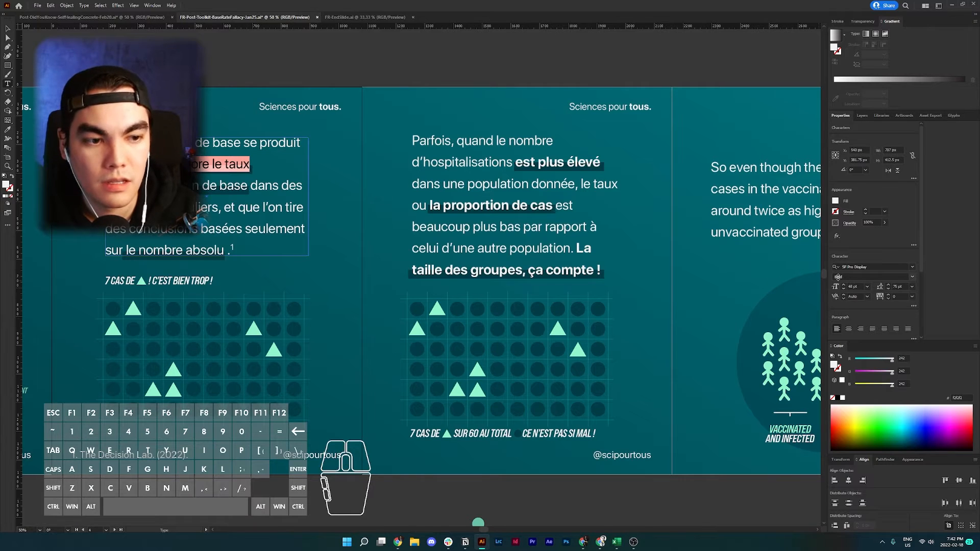
click(226, 164)
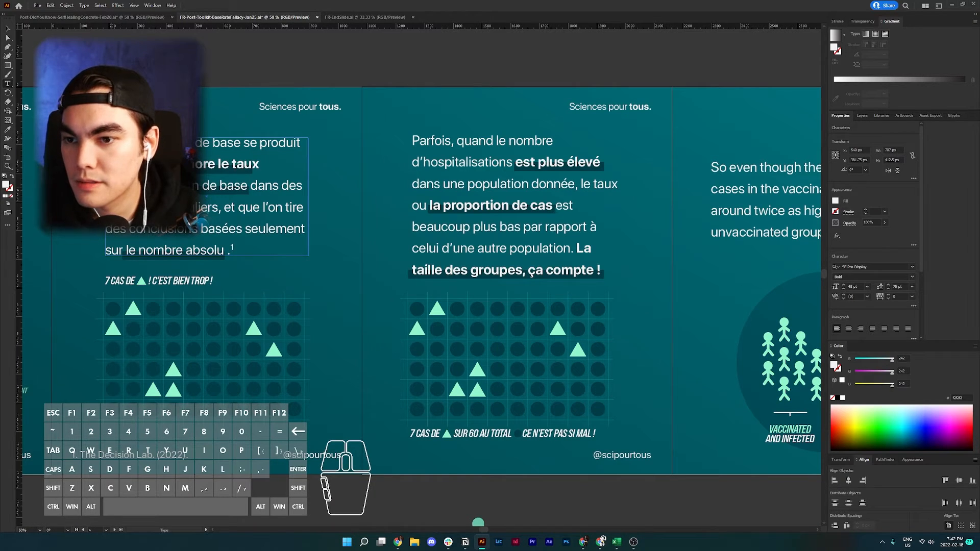
drag(194, 188, 249, 191)
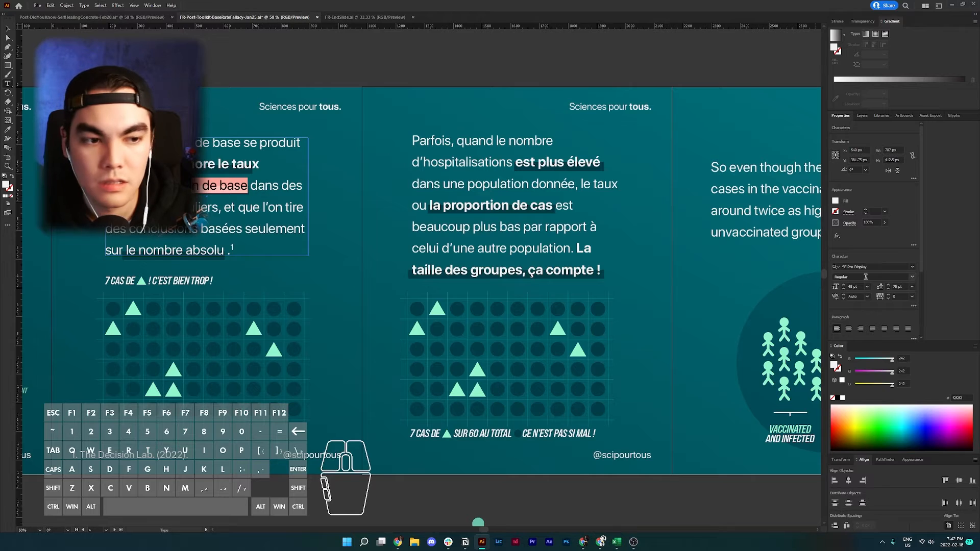
scroll(874, 276, down, 3)
Set "le nombre absolu" at the end of the fourth slide's paragraph to Bold.
click(151, 249)
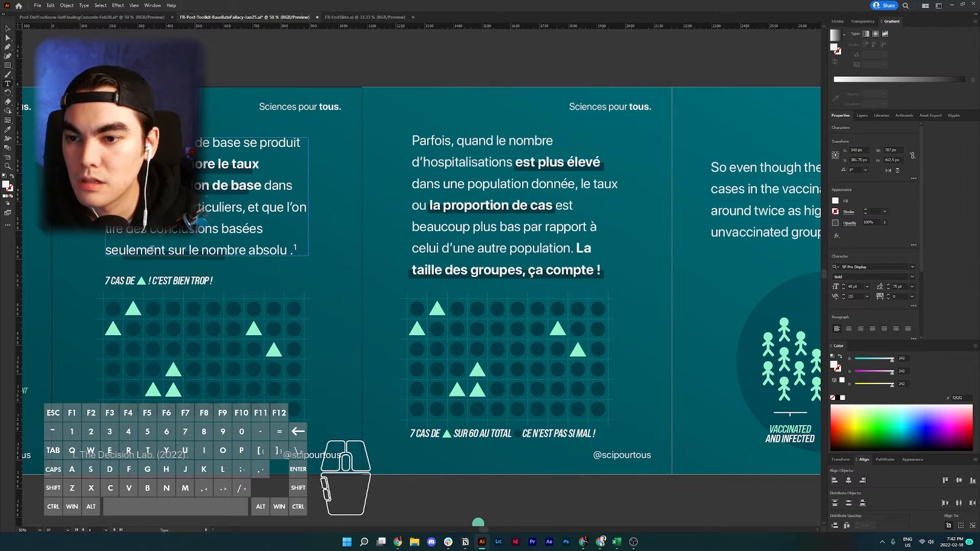
drag(192, 250, 290, 250)
drag(188, 250, 288, 250)
key(Escape)
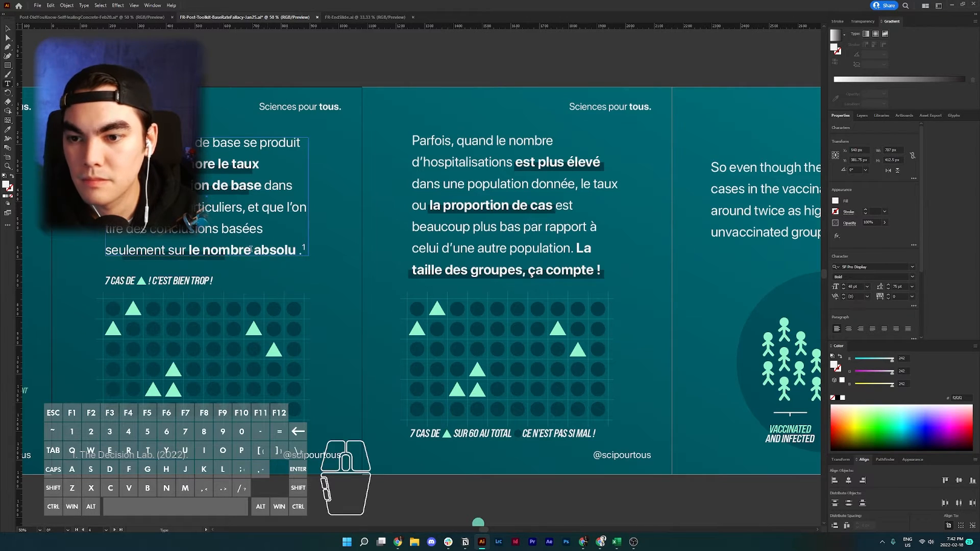
Move and widen the fourth slide's last highlight bar to sit behind the bold "le nombre absolu".
drag(219, 260, 219, 260)
drag(287, 264, 712, 259)
scroll(289, 255, up, 2)
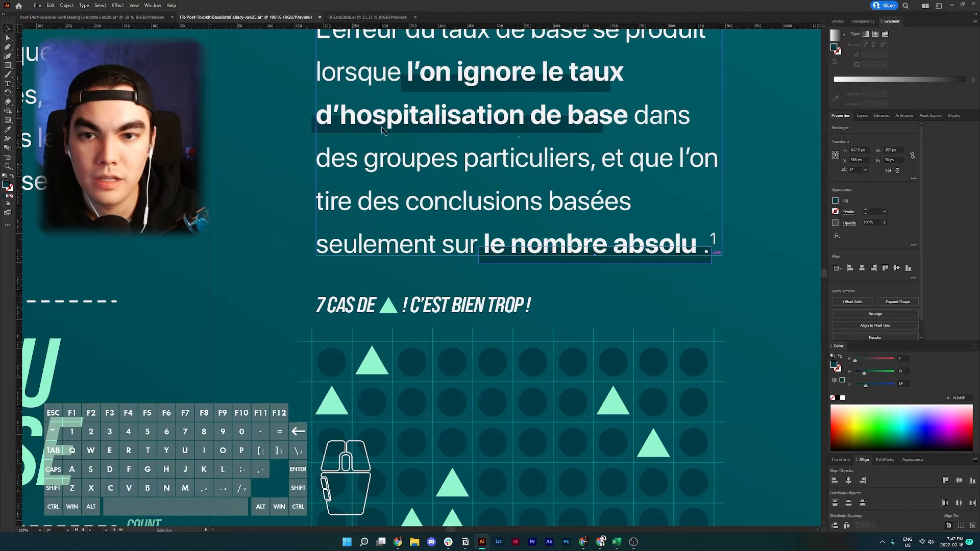
Widen the highlight bars behind "d'hospitalisation de base" and "l'on ignore le taux" to cover the full bold phrases.
click(311, 128)
drag(604, 124, 633, 125)
scroll(337, 99, up, 2)
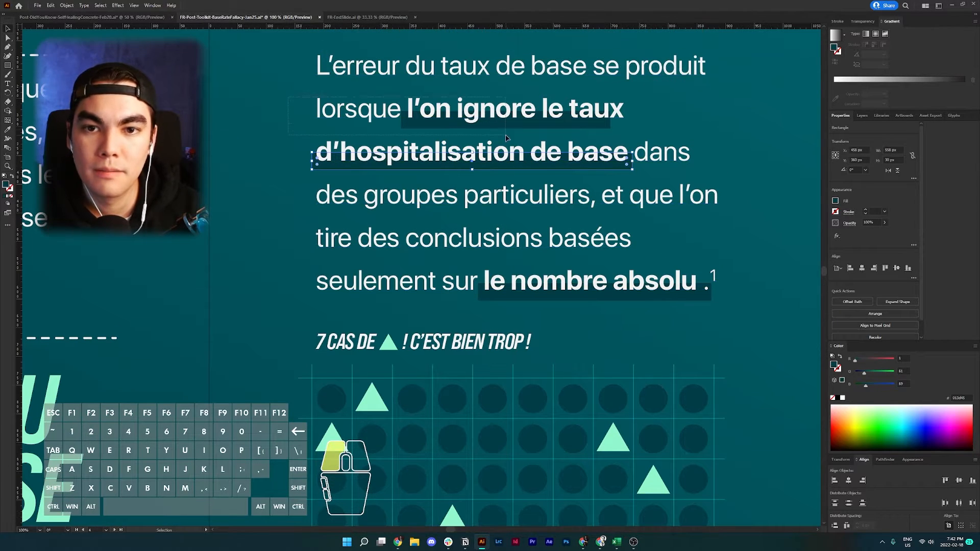
click(607, 125)
mouse_move(611, 121)
mouse_down()
mouse_move(661, 131)
mouse_move(624, 120)
mouse_up()
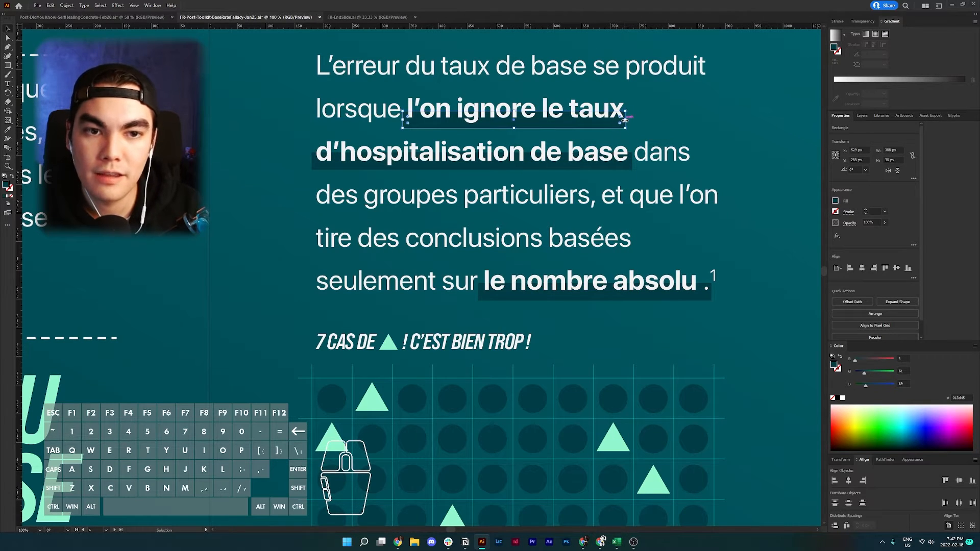
Replace the sixth slide's paragraph with the French text starting "Ainsi, même si le nombre d'hospitalisations" and lengthen its text frame to fit the last line.
scroll(625, 120, down, 1)
scroll(625, 121, right, 10)
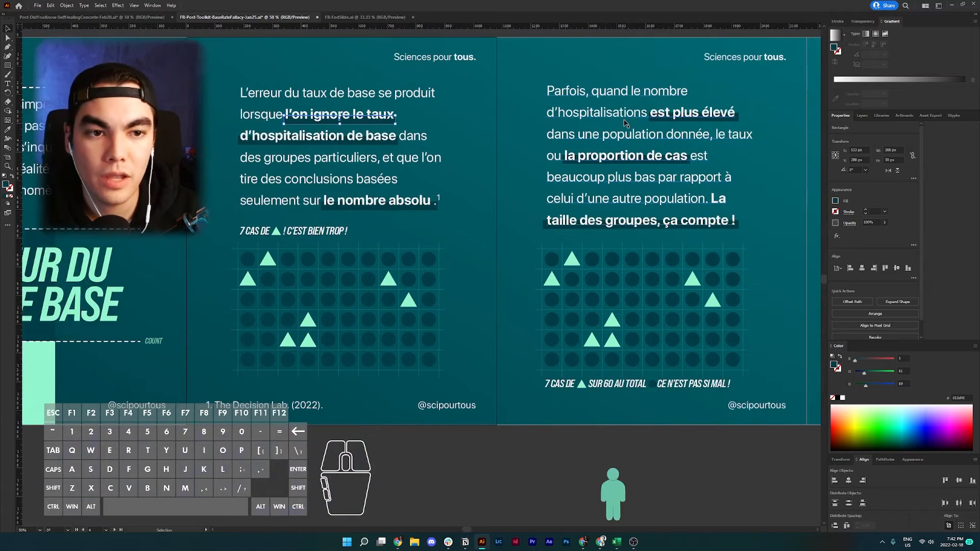
scroll(625, 123, right, 4)
click(490, 94)
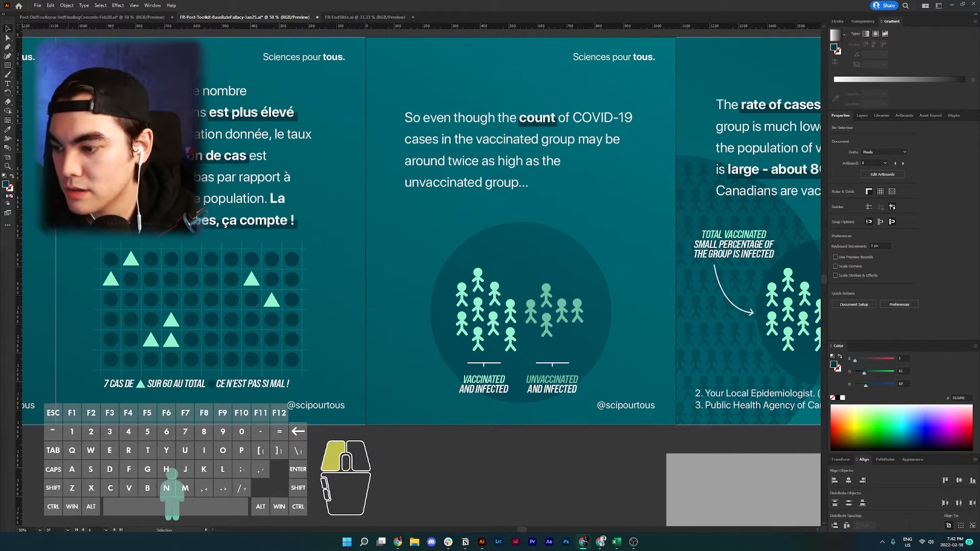
triple_click(435, 145)
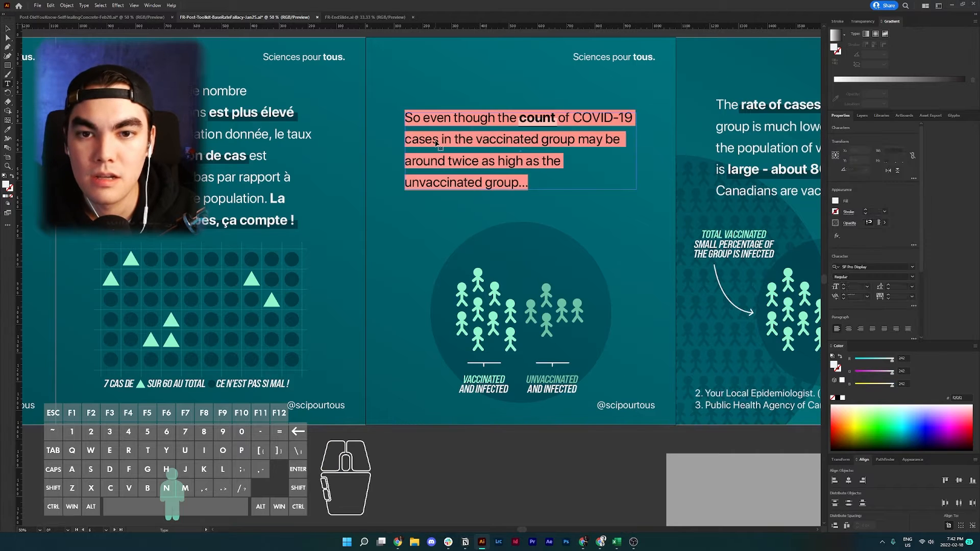
key(ctrl+v)
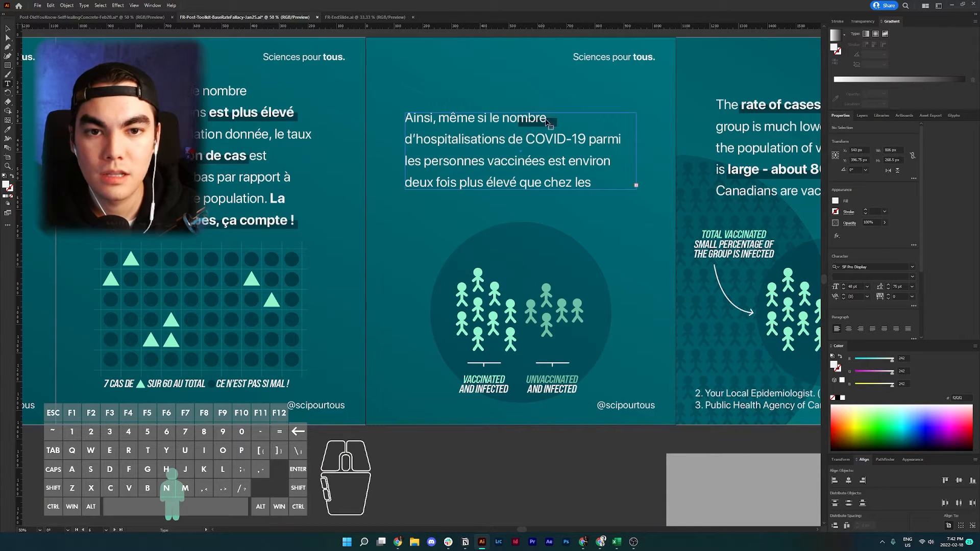
key(Escape)
drag(522, 192, 522, 211)
Select the phrase "le nombre d'hospitalisations" in the sixth slide's French paragraph.
drag(491, 120, 505, 140)
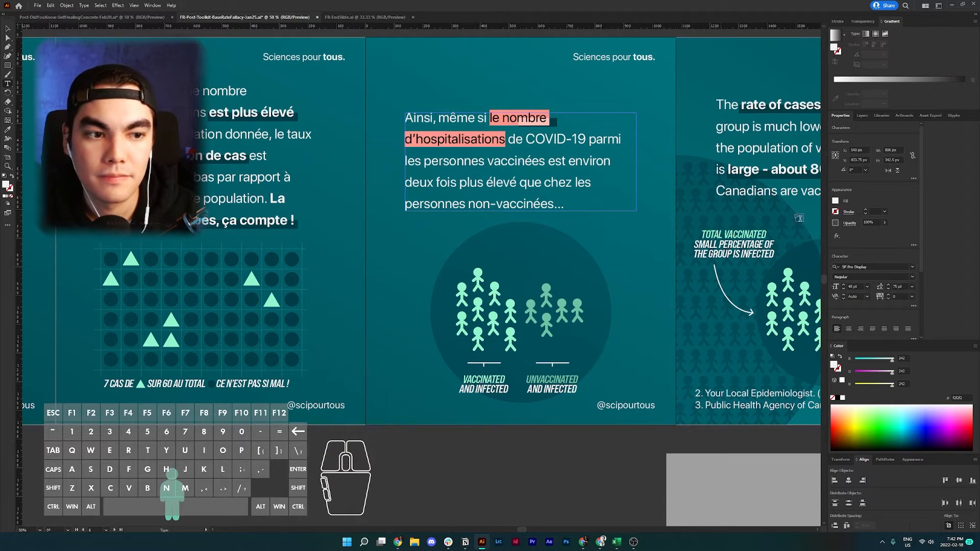
Make the words "le nombre d'hospitalisations" bold in the paragraph starting with "Ainsi, même si".
scroll(861, 276, down, 3)
click(533, 135)
key(Escape)
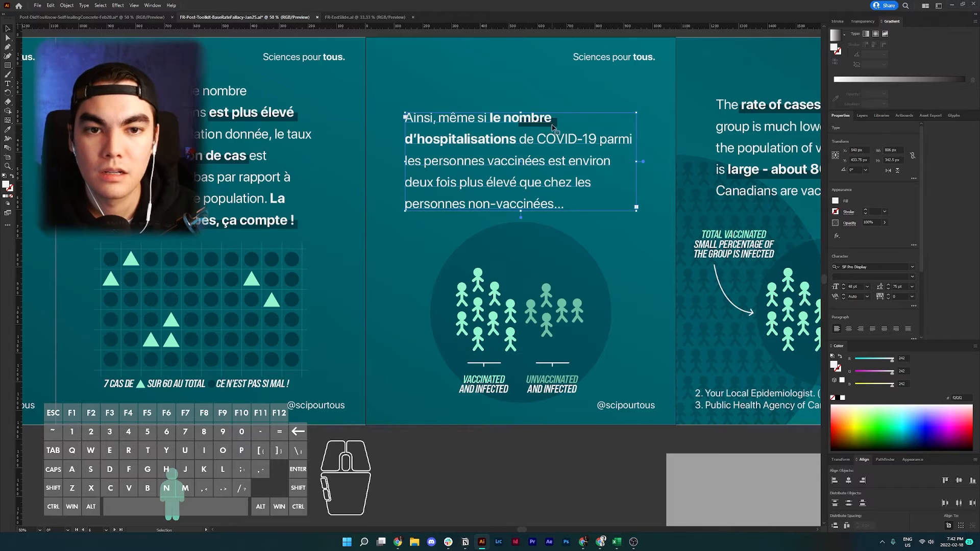
Stretch the dark highlight bar so it runs behind the whole phrase "le nombre".
scroll(559, 126, up, 3)
click(457, 128)
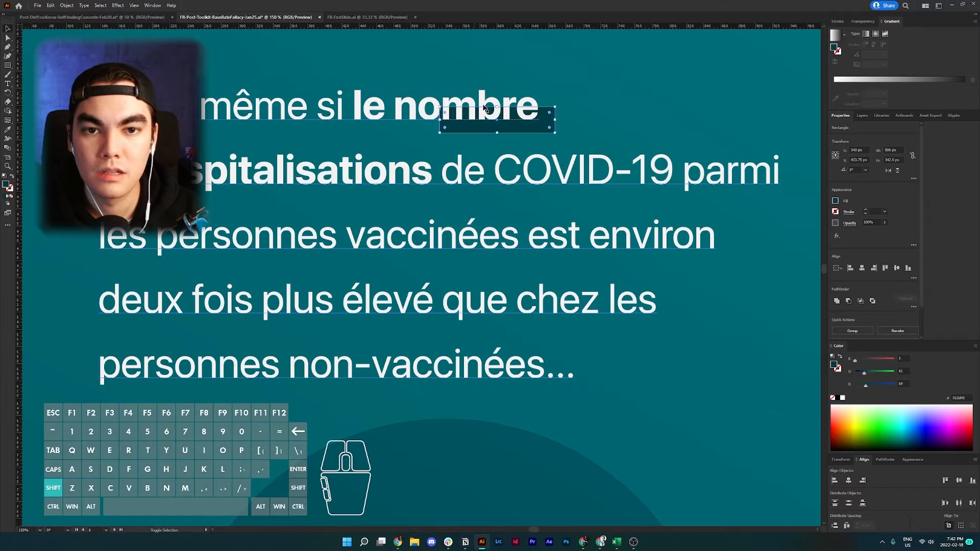
drag(442, 123, 345, 125)
drag(476, 136, 315, 183)
key(ctrl+z)
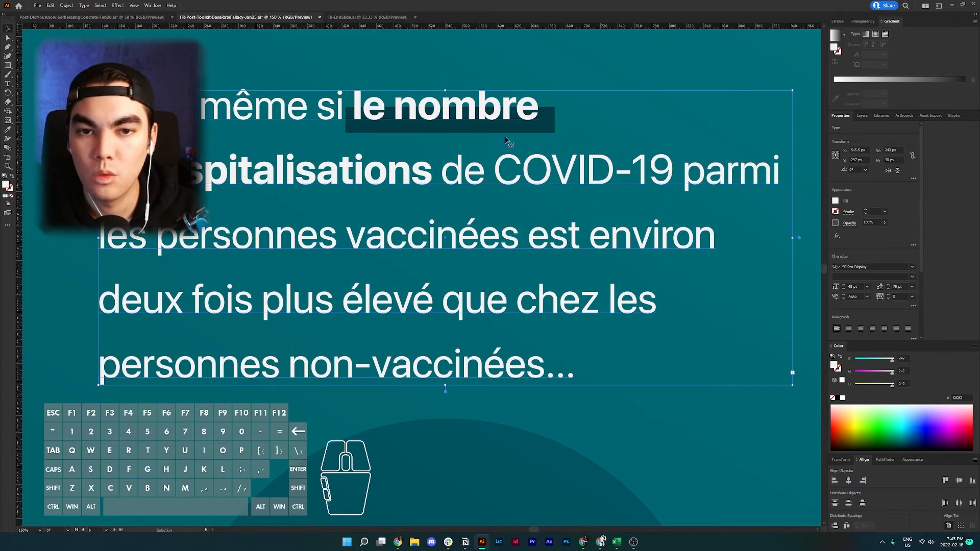
click(545, 109)
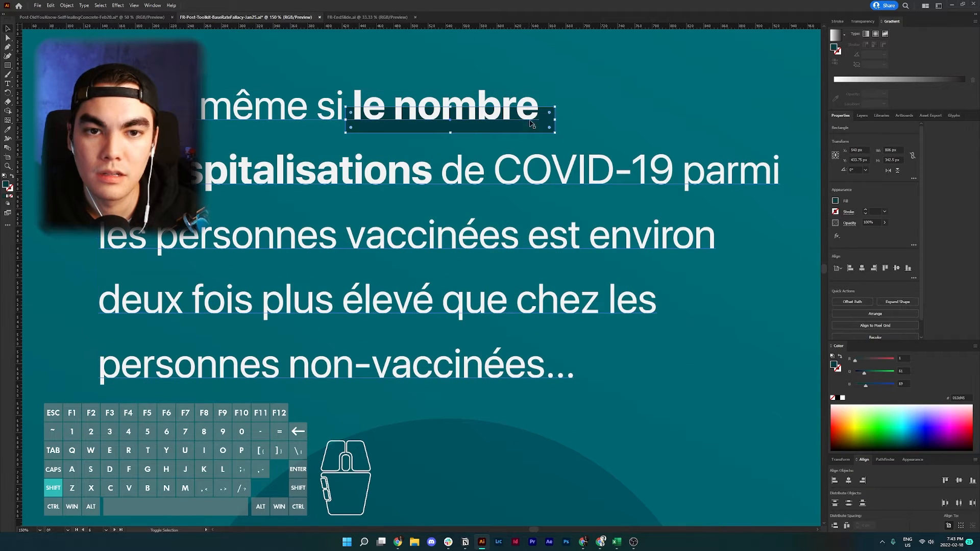
drag(536, 133, 533, 130)
key(ctrl+z)
click(571, 144)
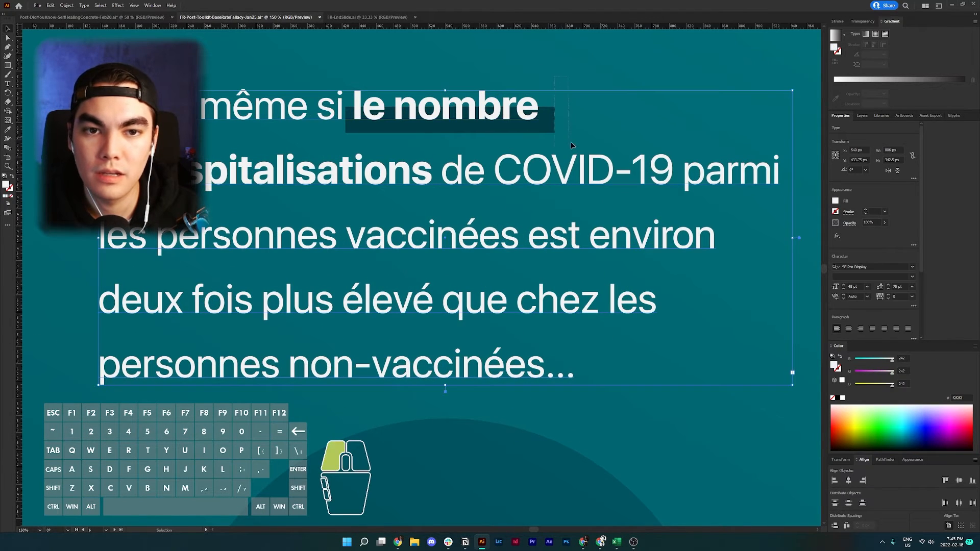
Copy the highlight bar to the second line and stretch the copy to fit behind "d'hospitalisations".
drag(481, 70, 596, 198)
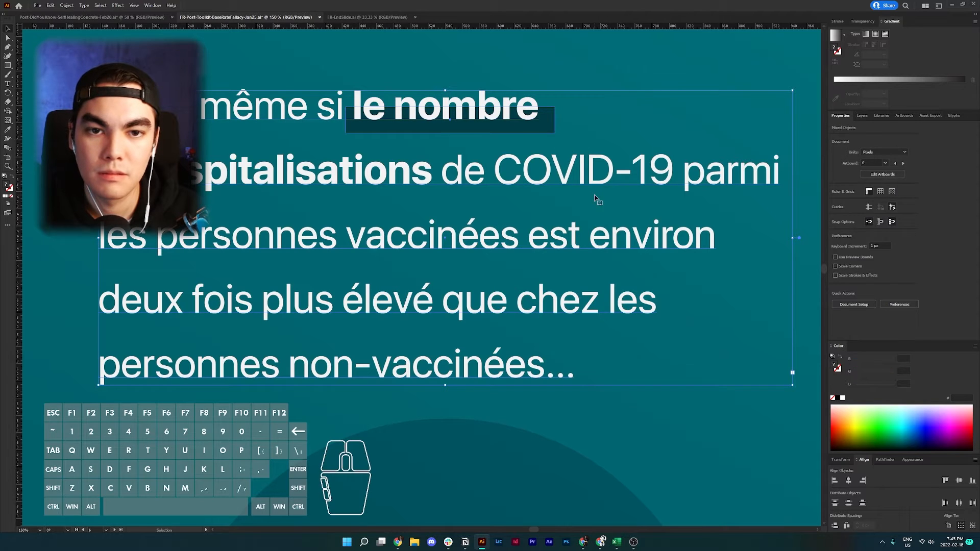
shift+click(341, 109)
drag(377, 138, 144, 197)
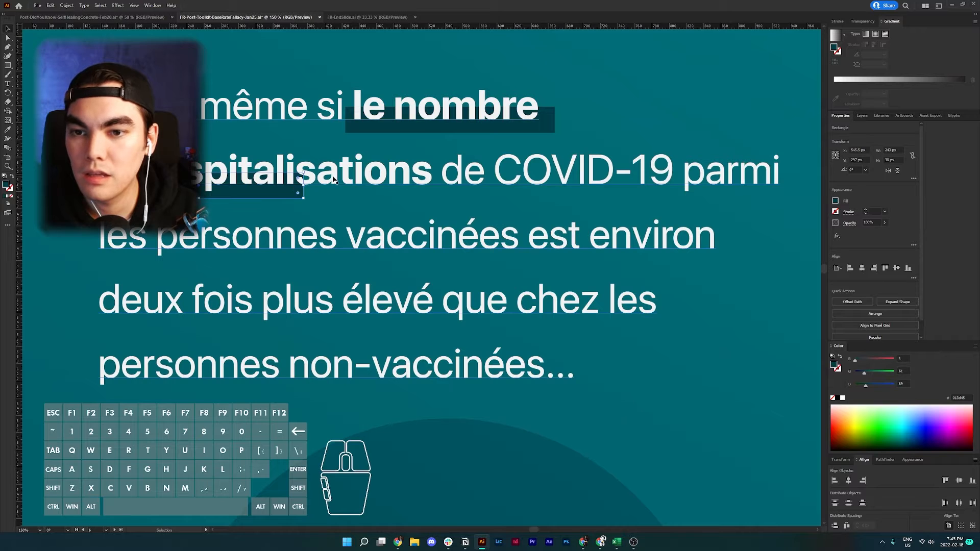
drag(299, 187, 438, 185)
scroll(438, 185, down, 2)
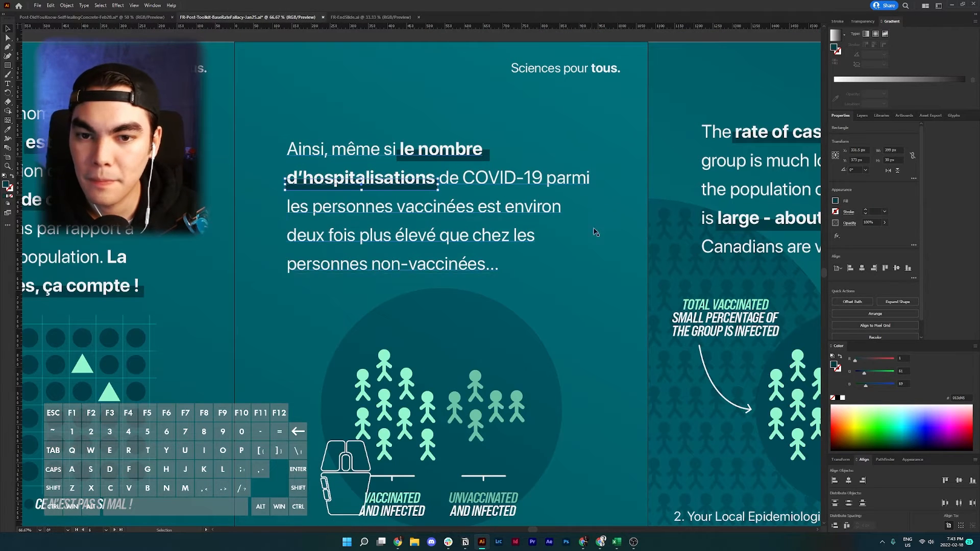
click(597, 254)
Replace the label "Vaccinated and infected" with "VACCINÉES ET HOSPITALISÉES", broken onto two lines after "VACCINÉES".
scroll(599, 255, down, 1)
scroll(587, 263, down, 3)
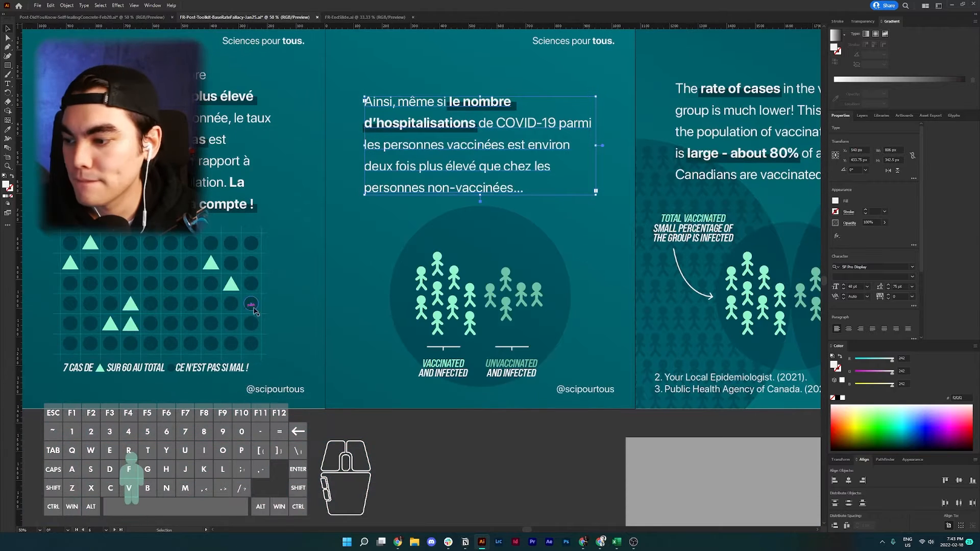
click(584, 543)
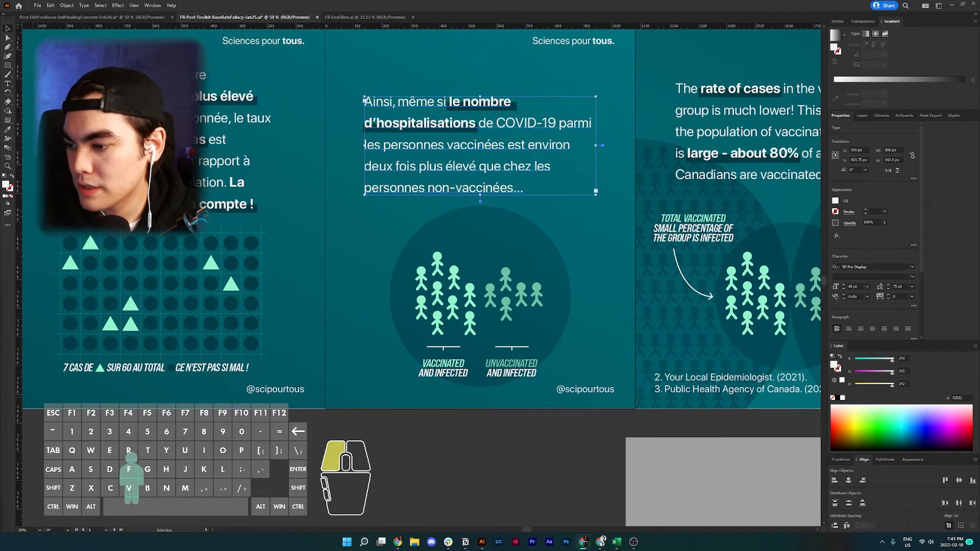
double_click(444, 370)
double_click(443, 366)
click(424, 364)
drag(423, 364, 475, 378)
text(VACCINÉES ET HOSPITALISÉES)
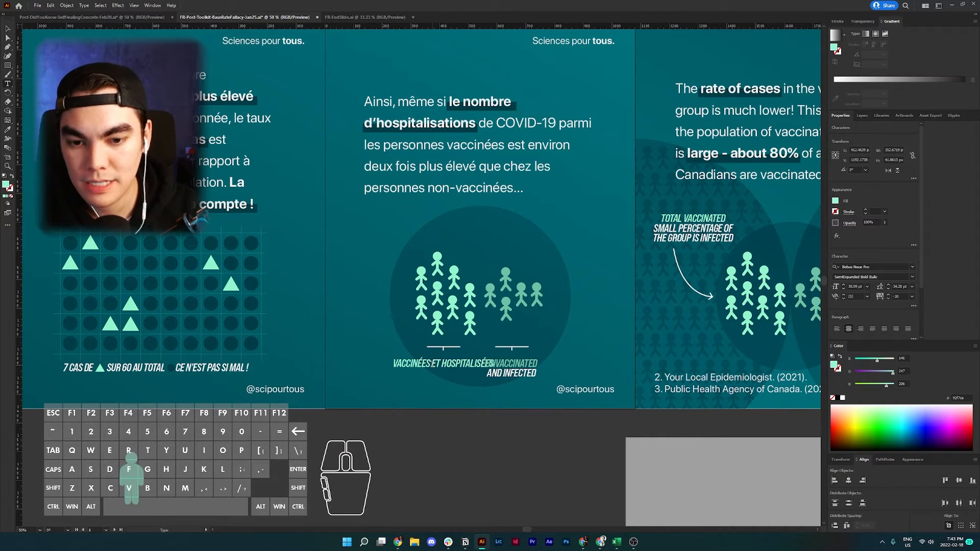
key(BackSpace)
key(Return)
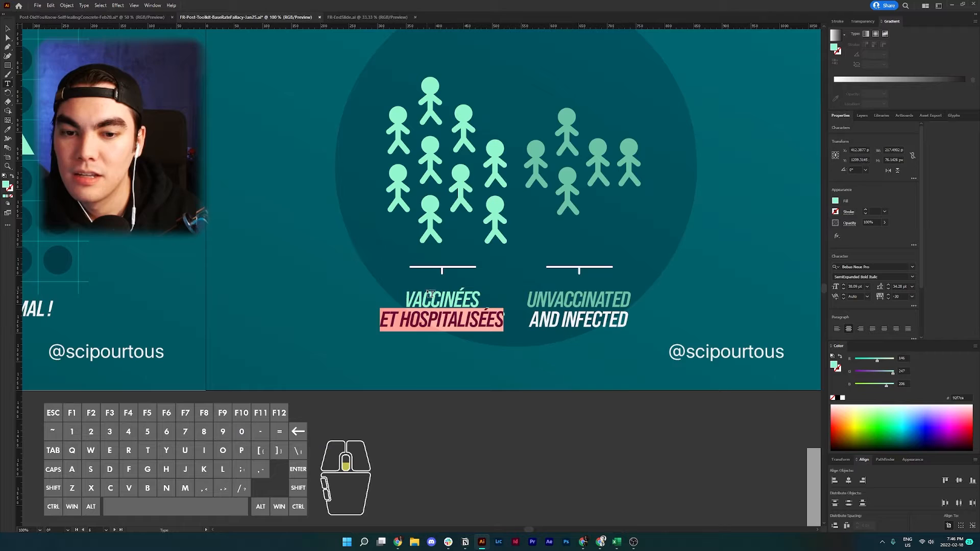
Recolour the line "ET HOSPITALISÉES" under "VACCINÉES" white by sampling the text "AND INFECTED".
scroll(442, 307, left, 3)
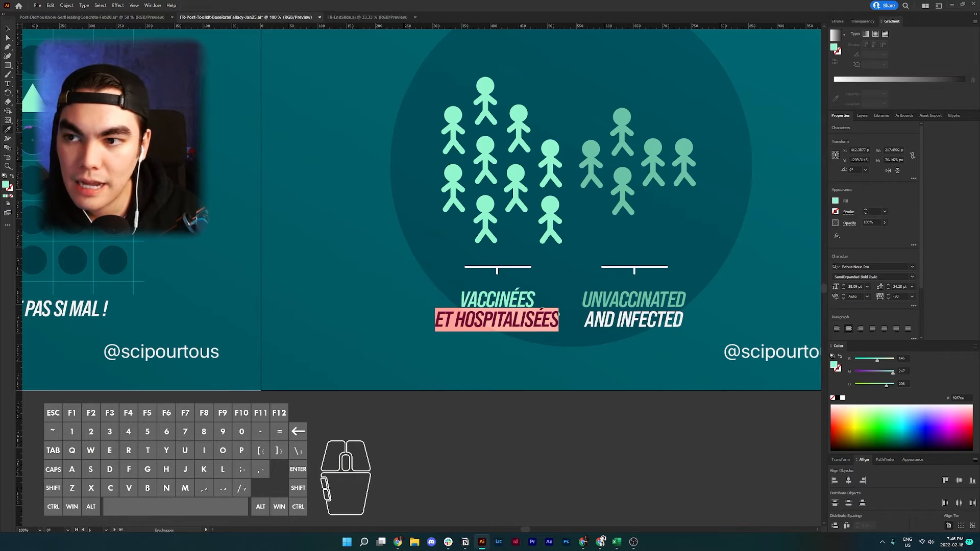
click(601, 319)
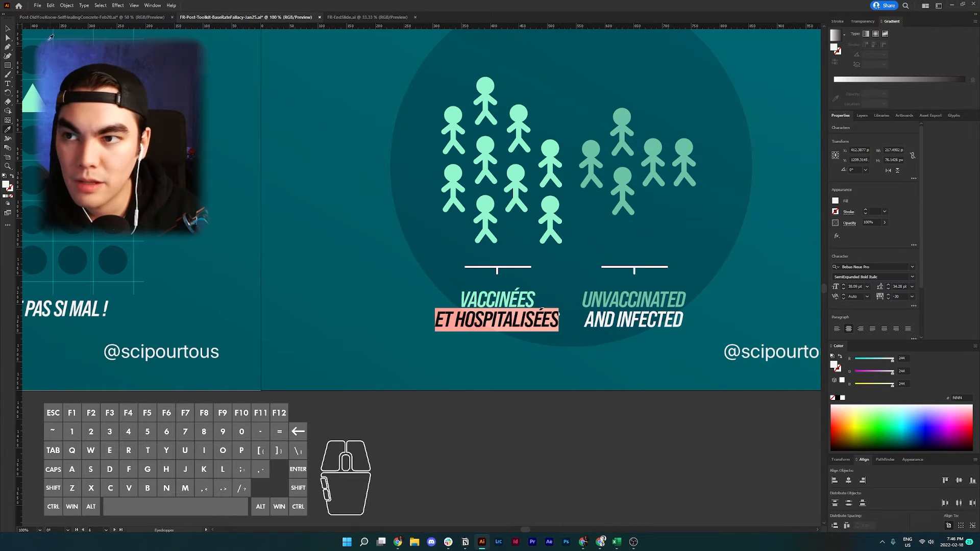
click(8, 29)
click(559, 370)
Replace the label "Unvaccinated and infected" with the copied translation "NON-VACCINÉES ET HOSPITALISÉES", broken onto two lines after "NON-VACCINÉES".
scroll(560, 372, right, 3)
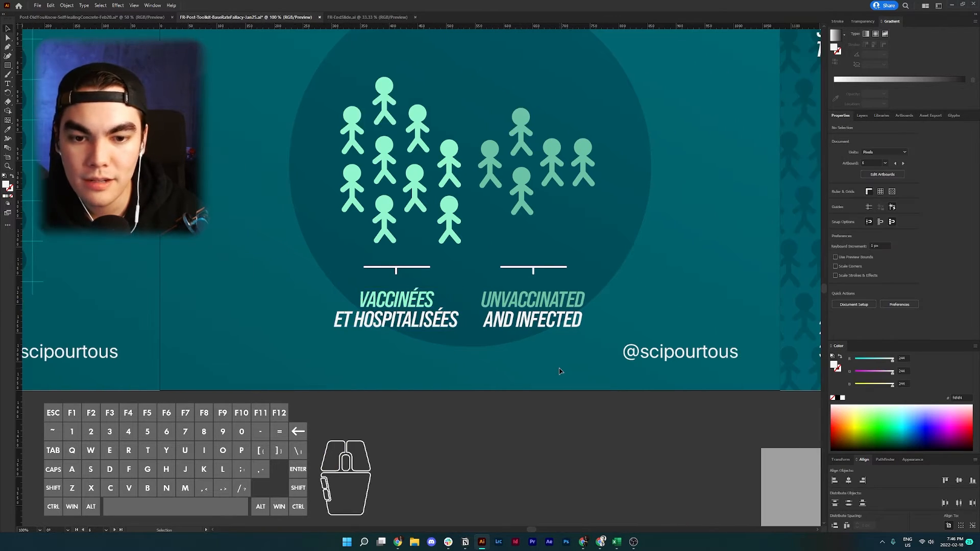
click(584, 542)
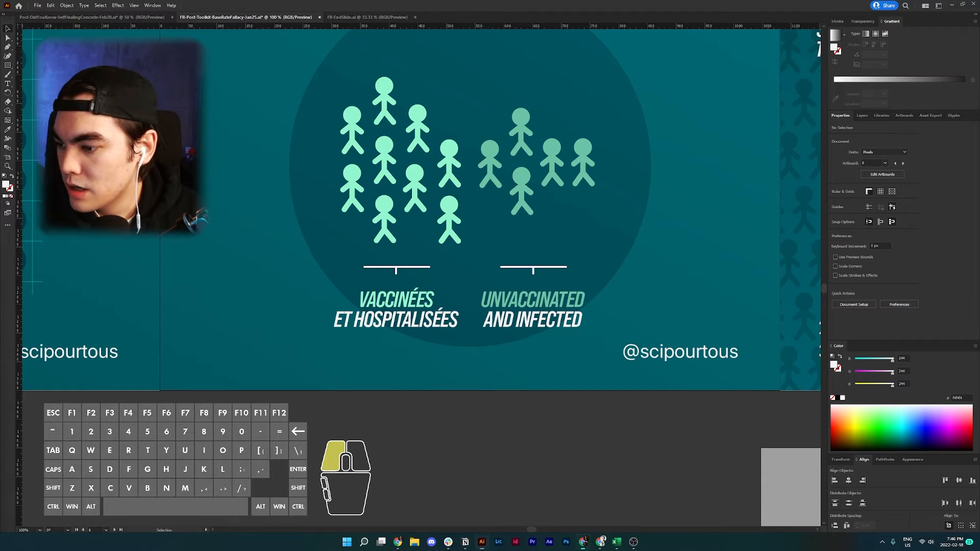
key(ctrl+c)
double_click(527, 303)
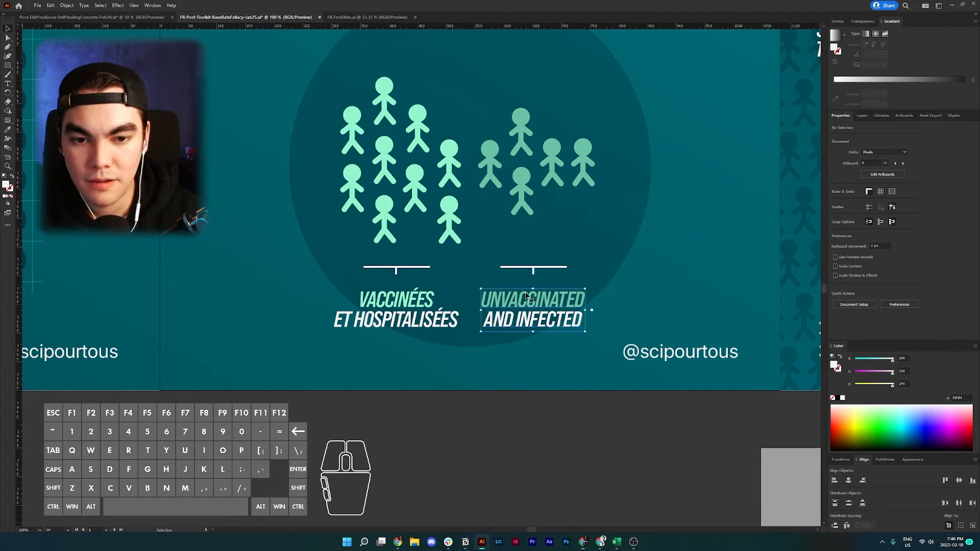
drag(482, 299, 583, 322)
key(ctrl+v)
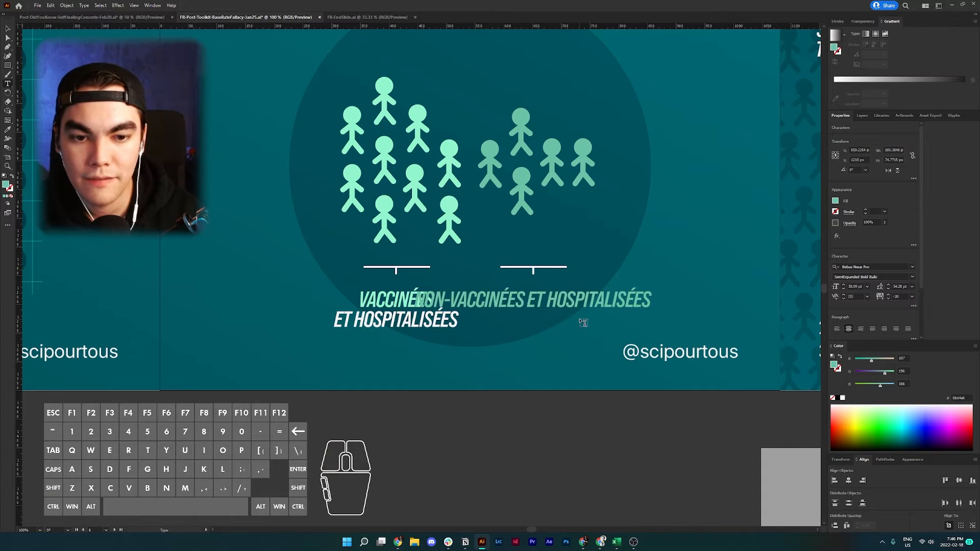
click(529, 301)
key(BackSpace)
key(Return)
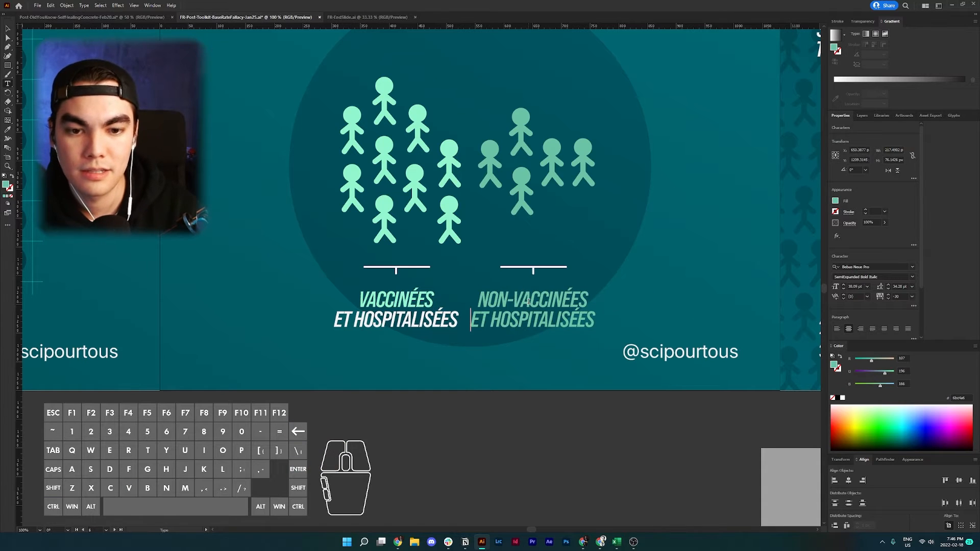
Recolour the line "ET HOSPITALISÉES" under "NON-VACCINÉES" white by sampling the second line of the neighbouring label.
drag(474, 319, 594, 320)
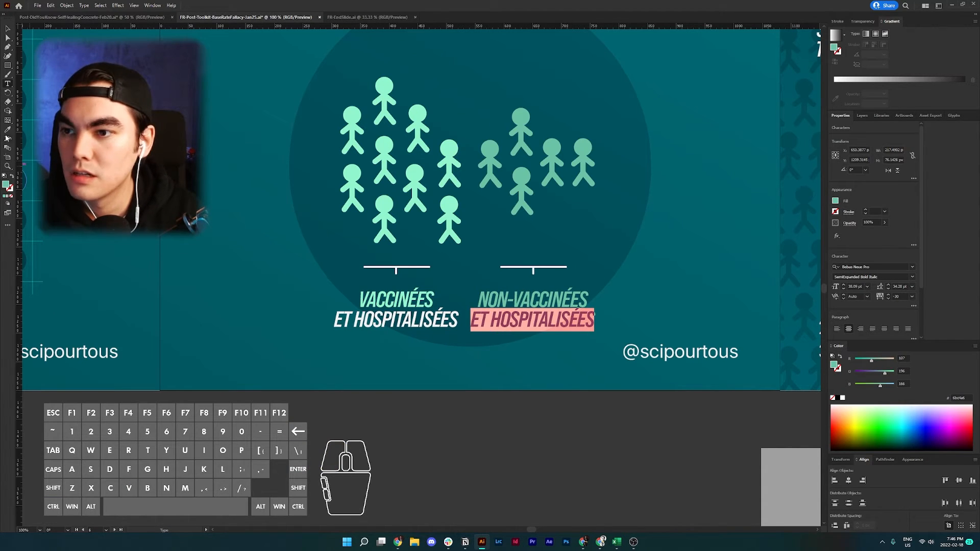
click(8, 130)
click(366, 319)
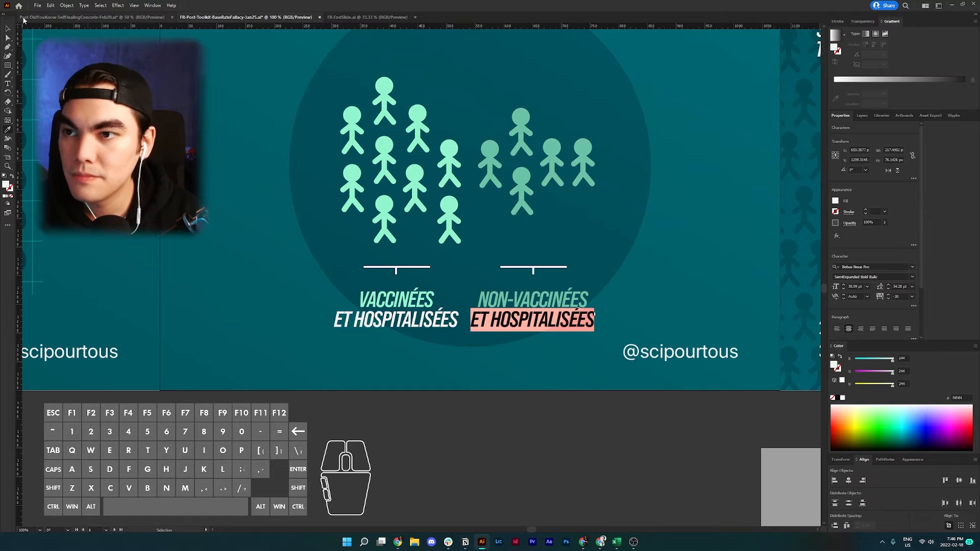
click(8, 28)
click(184, 257)
Replace the "rate of cases" paragraph with the French text starting "Le taux d'hospitalisation dans le groupe vacciné", keeping the superscript references 2, 3.
scroll(185, 257, down, 2)
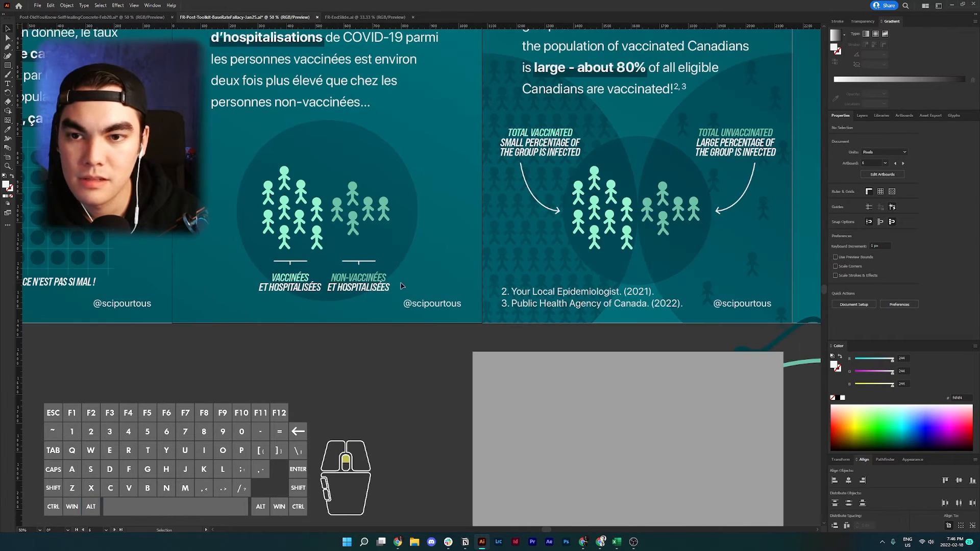
scroll(401, 285, up, 3)
scroll(393, 120, right, 5)
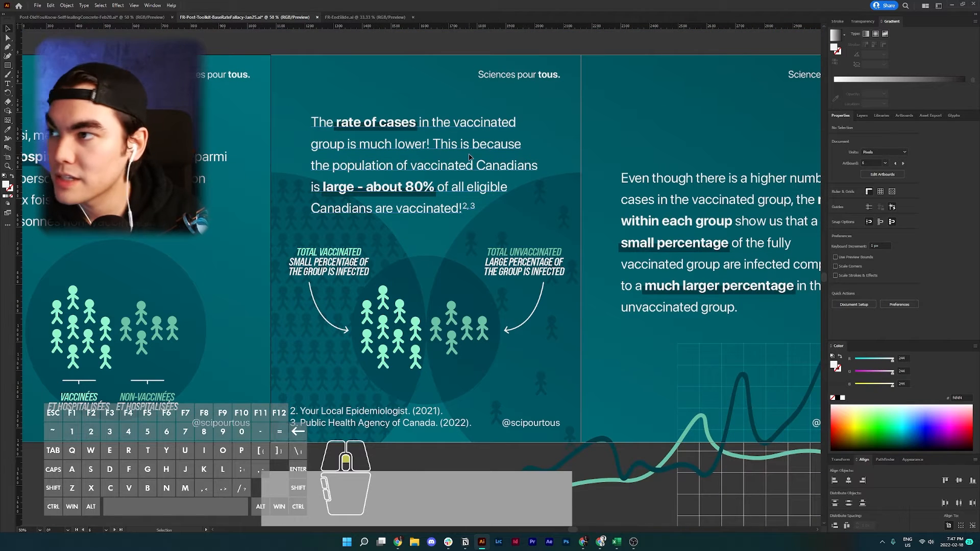
scroll(469, 157, left, 2)
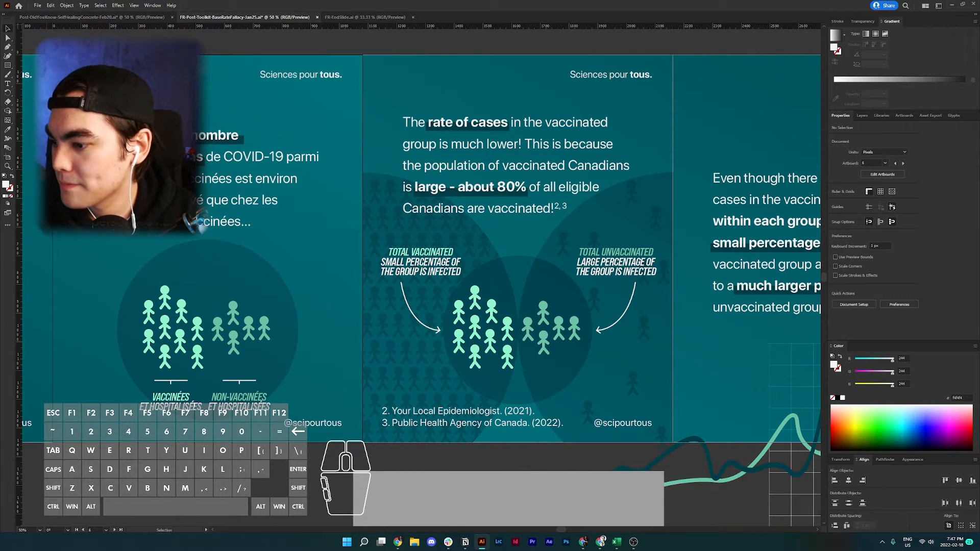
click(584, 542)
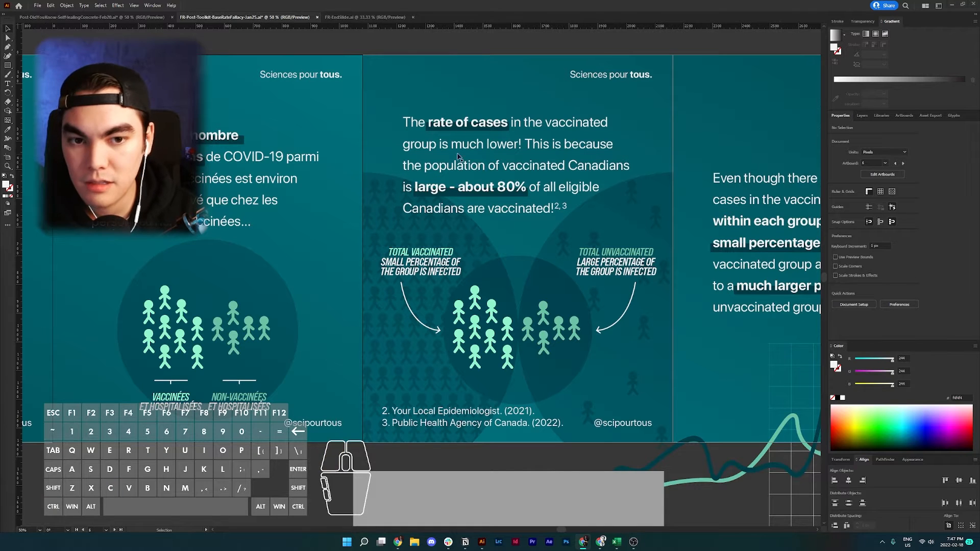
double_click(500, 182)
drag(555, 207, 401, 127)
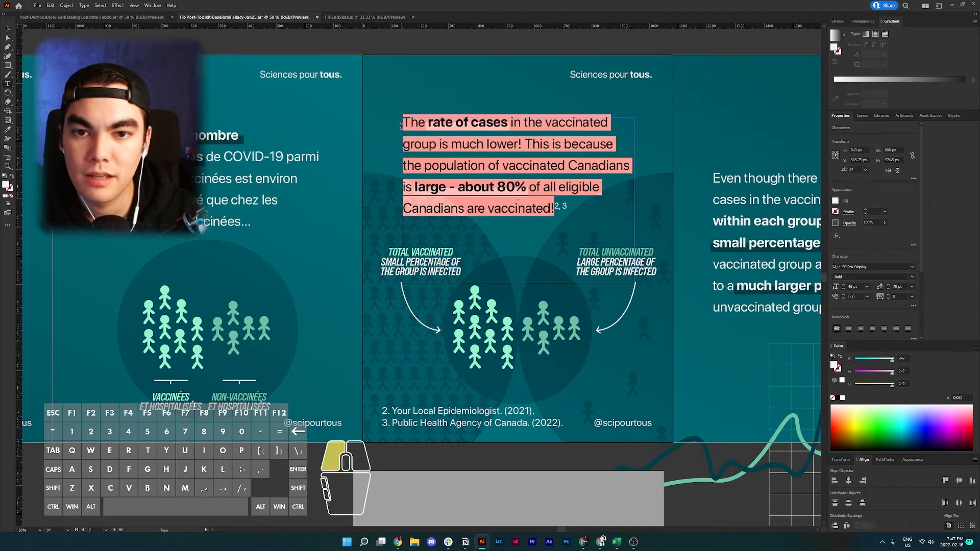
key(ctrl+v)
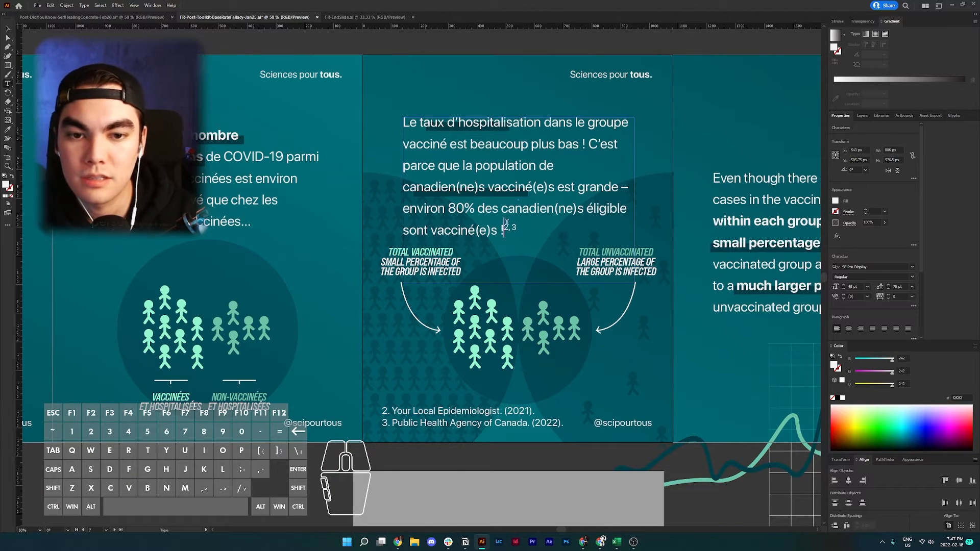
click(502, 231)
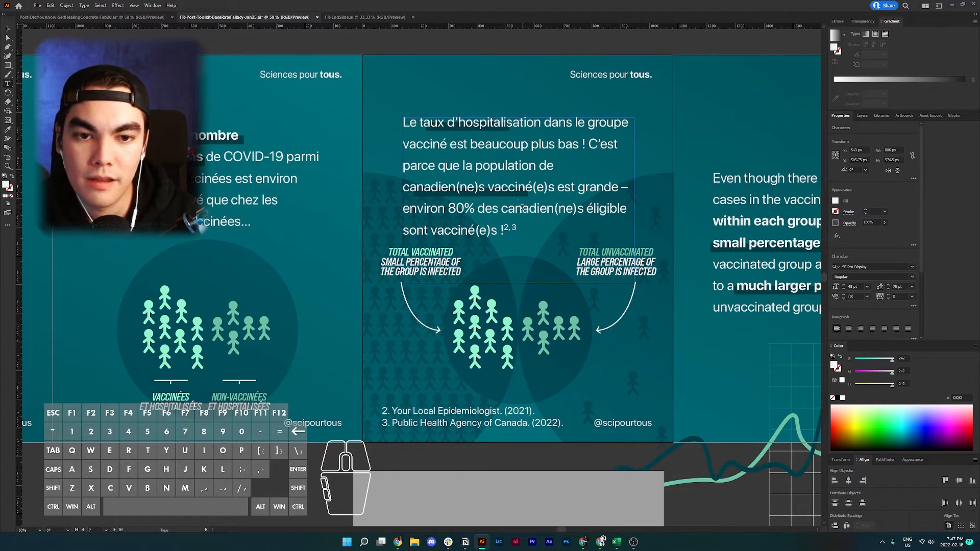
Shorten the French paragraph's text frame and move it up, away from the labels below.
key(Escape)
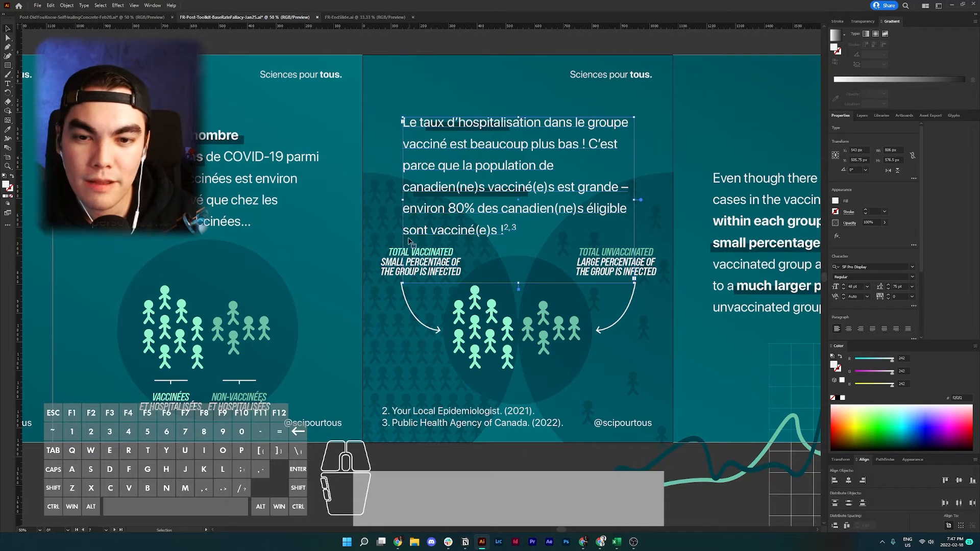
drag(518, 282, 466, 216)
click(408, 62)
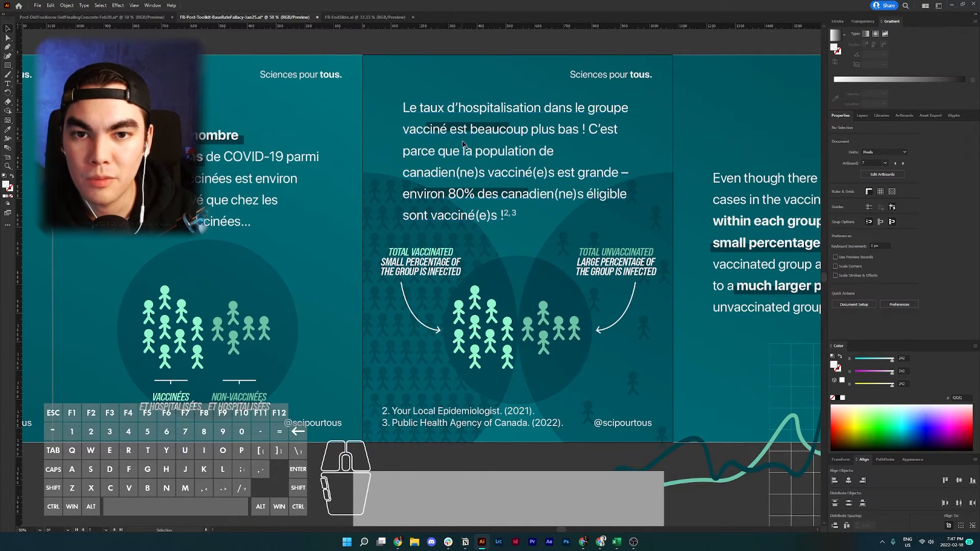
Make the words "taux d'hospitalisation" bold in the French paragraph.
scroll(424, 72, up, 1)
scroll(440, 82, up, 2)
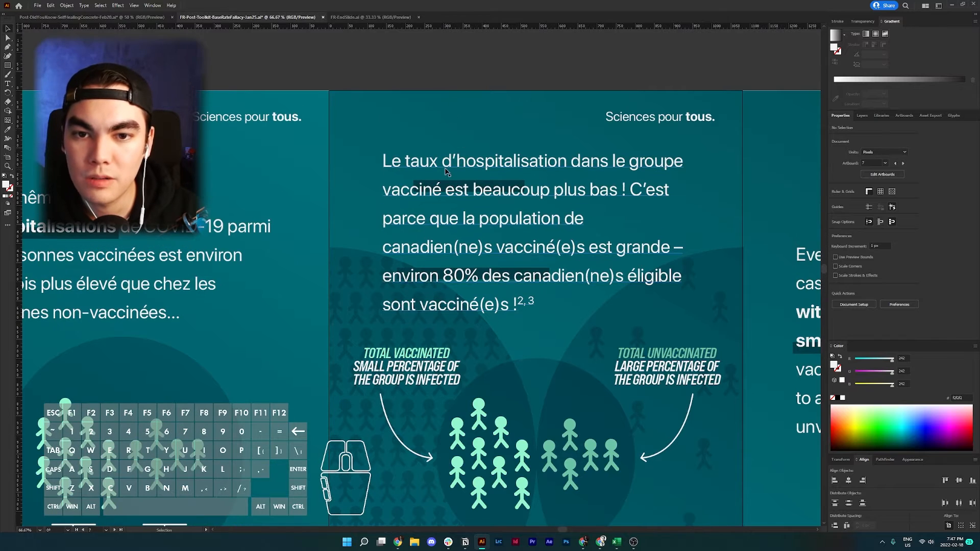
double_click(445, 171)
drag(405, 161, 565, 161)
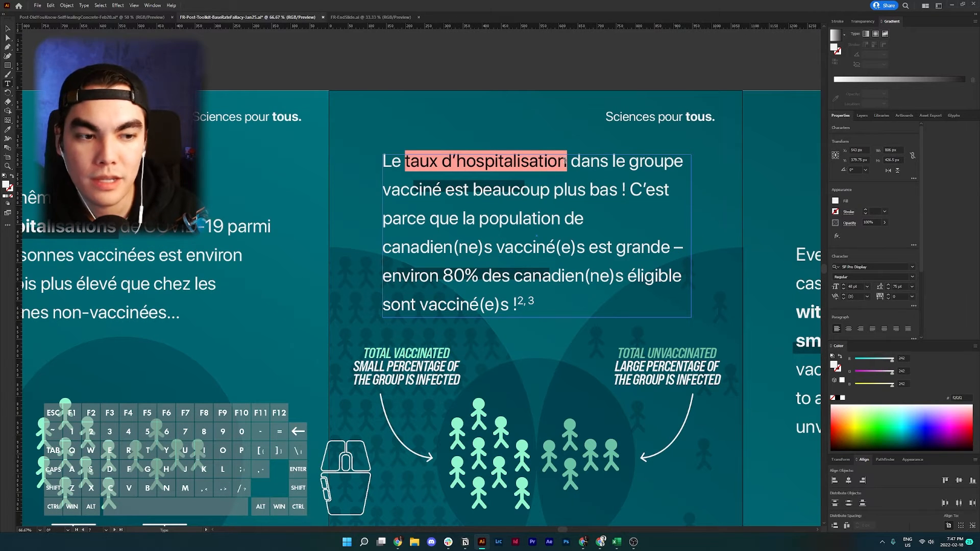
scroll(861, 281, down, 3)
click(475, 211)
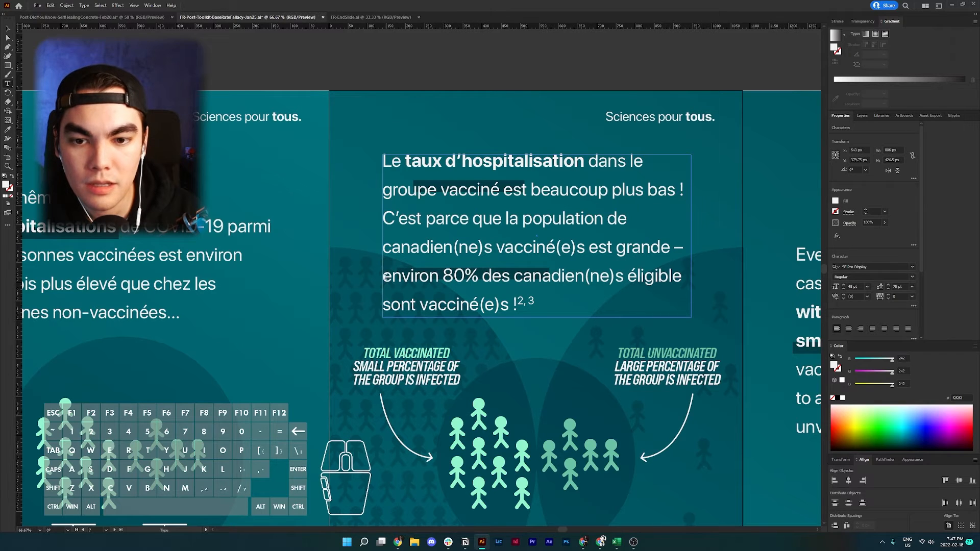
Make the words "environ 80%" bold in the same paragraph and finish editing the text.
drag(383, 276, 478, 277)
scroll(870, 277, down, 3)
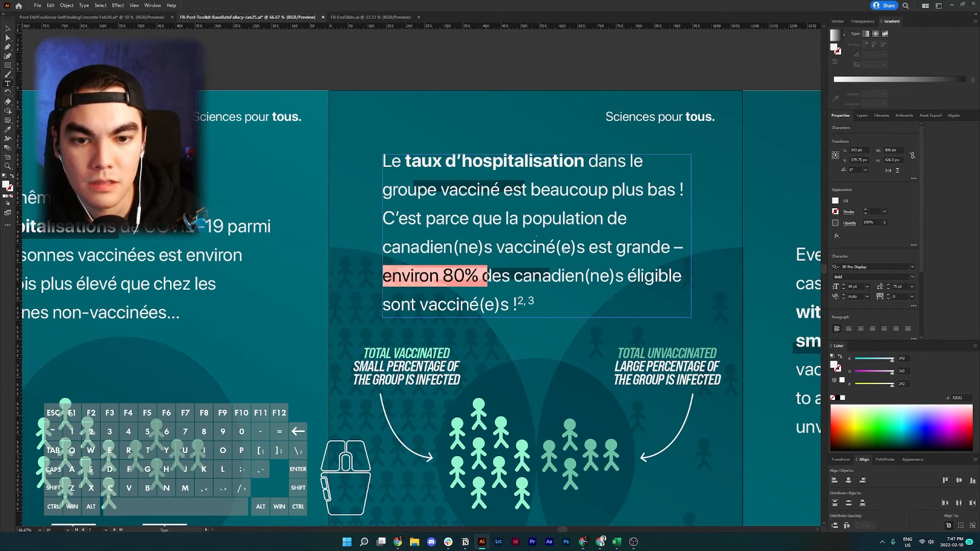
click(465, 200)
key(Escape)
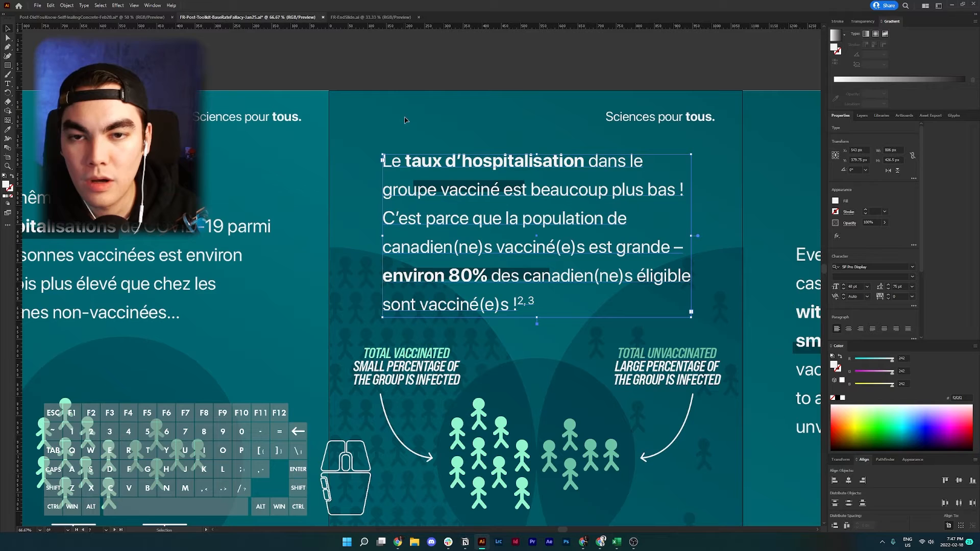
click(474, 107)
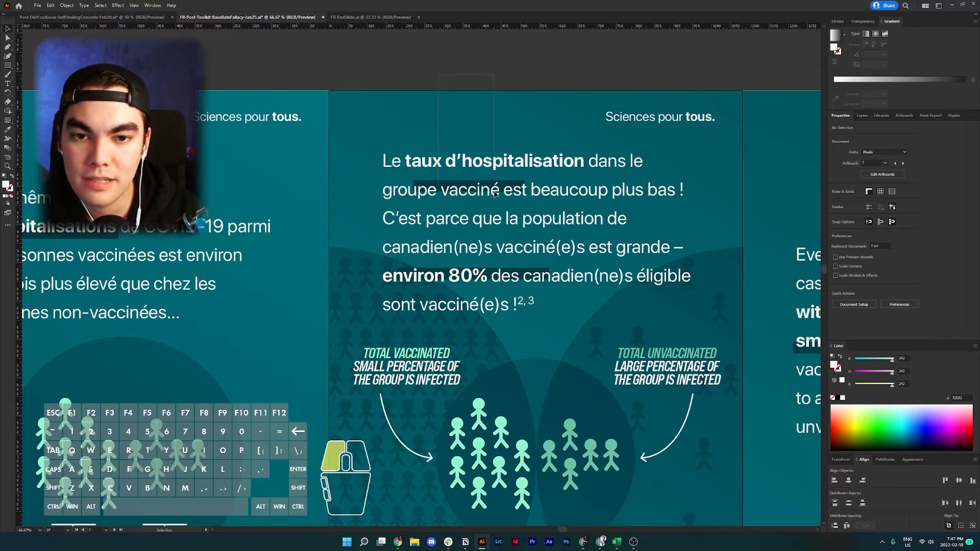
drag(494, 192, 492, 188)
shift+click(408, 162)
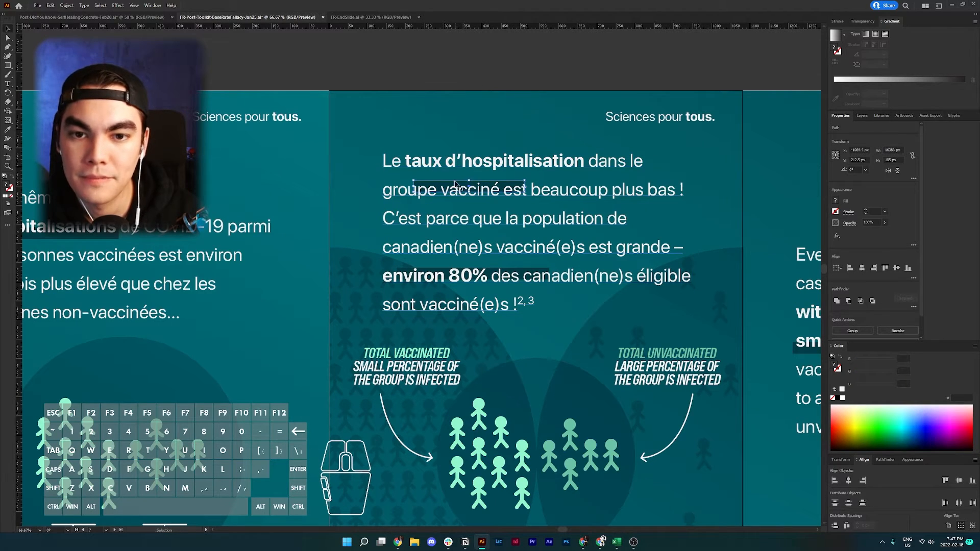
scroll(451, 185, up, 2)
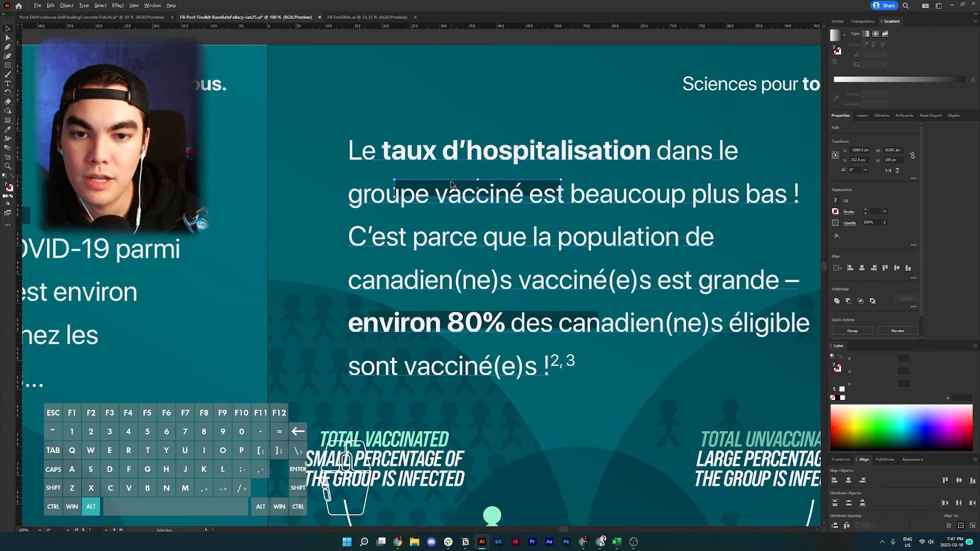
scroll(451, 182, right, 3)
drag(451, 183, 446, 172)
key(ctrl+z)
Move the upper dark highlight bar behind "taux d'hospitalisation" and stretch it to cover the full phrase.
drag(403, 65, 473, 201)
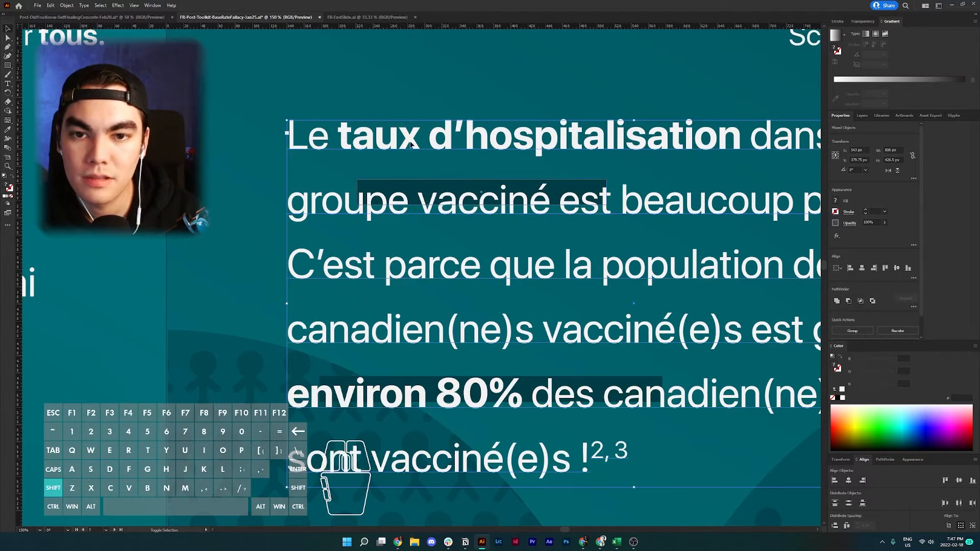
shift+click(410, 182)
drag(411, 183, 386, 136)
scroll(387, 137, right, 3)
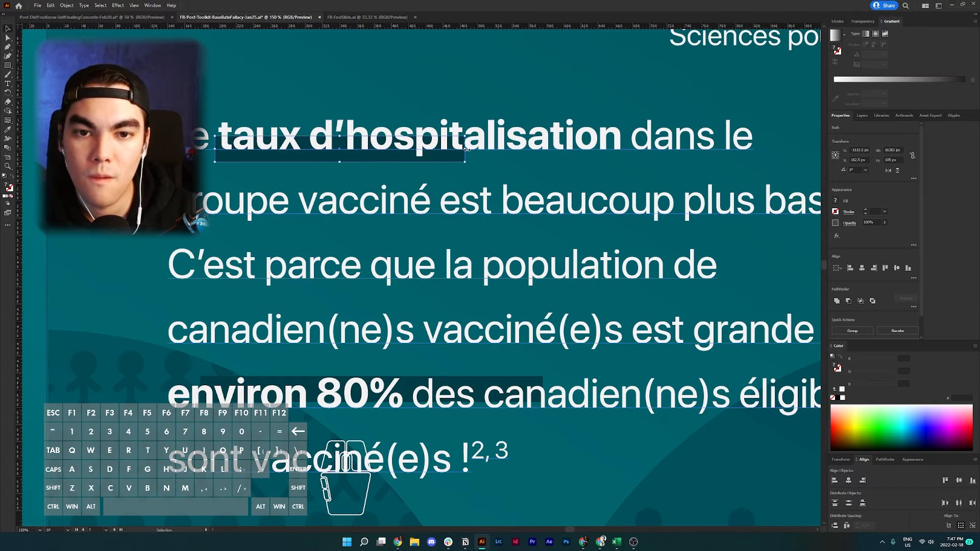
drag(466, 149, 632, 152)
scroll(483, 201, down, 2)
scroll(482, 201, down, 2)
key(ctrl+1)
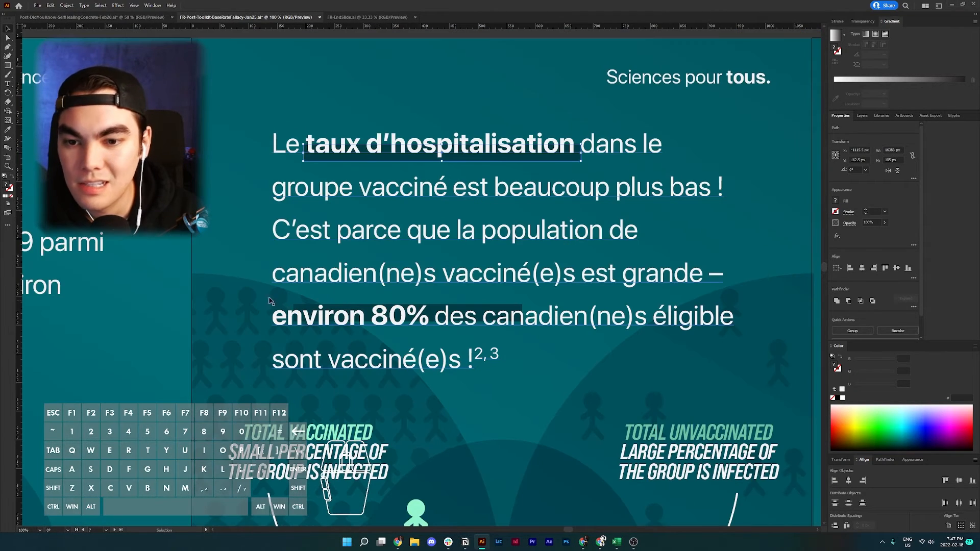
Move the lower highlight bar behind "environ 80%" and shorten it to about 290 px wide, fitting the bold words.
drag(250, 231, 404, 338)
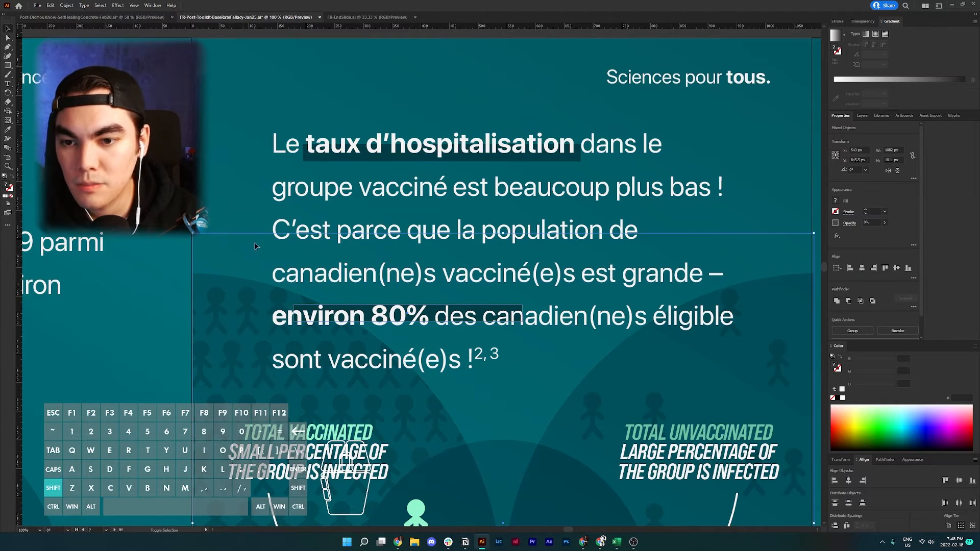
scroll(220, 291, up, 1)
scroll(418, 268, down, 1)
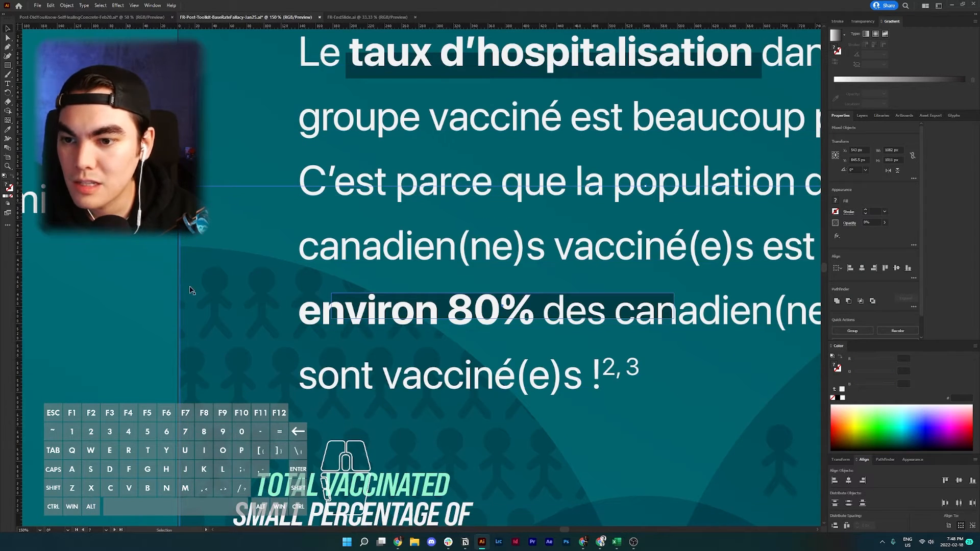
click(443, 305)
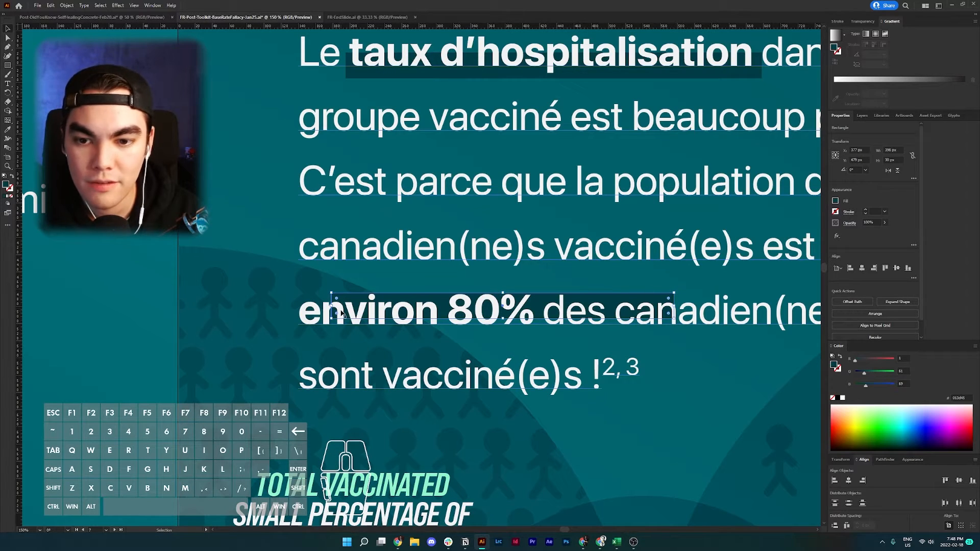
drag(363, 298, 329, 315)
drag(633, 330, 541, 329)
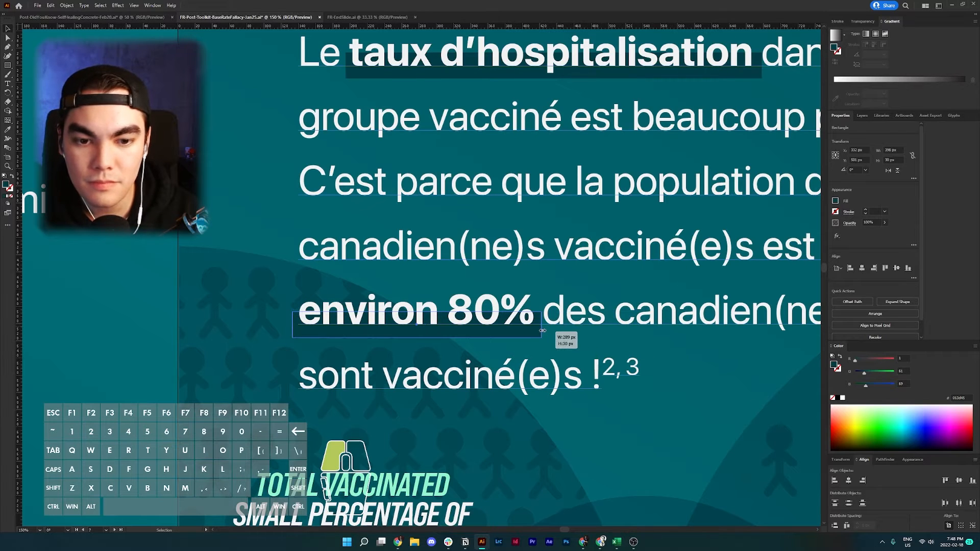
Inspect the gap at the slide's left edge and isolate the clip group holding the large circles and background figures.
alt+scroll(544, 332, down, 1)
alt+scroll(544, 332, down, 1)
alt+scroll(313, 348, up, 3)
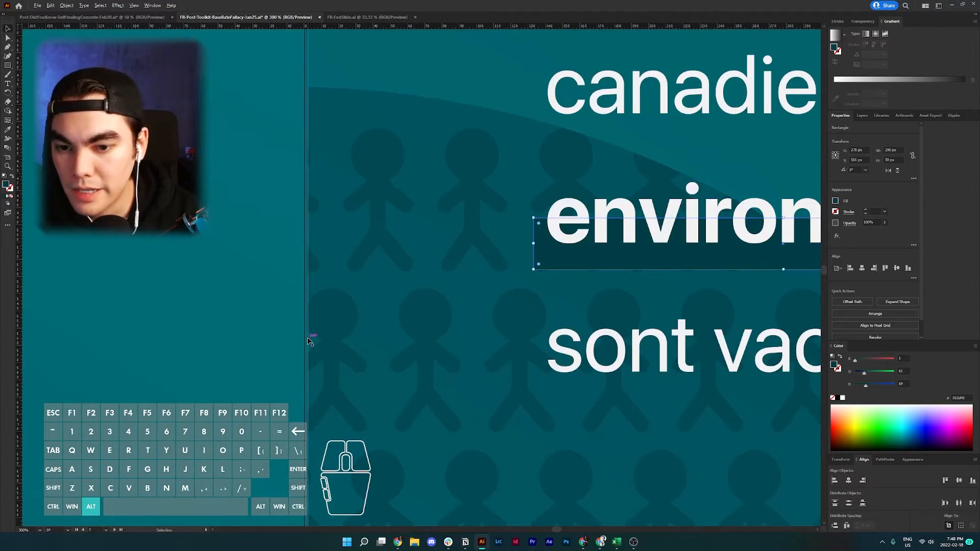
alt+scroll(308, 341, up, 2)
alt+scroll(308, 341, up, 1)
alt+scroll(335, 337, up, 1)
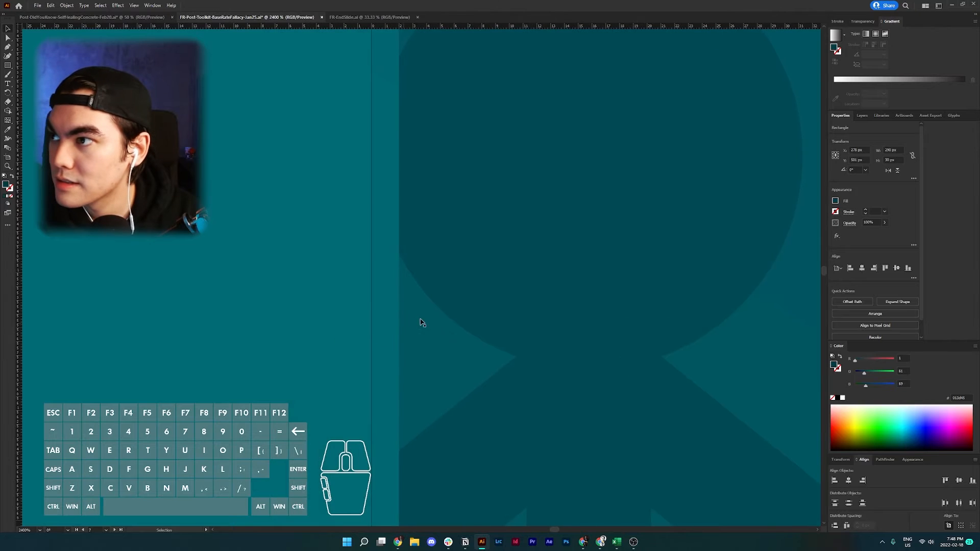
alt+scroll(437, 339, down, 6)
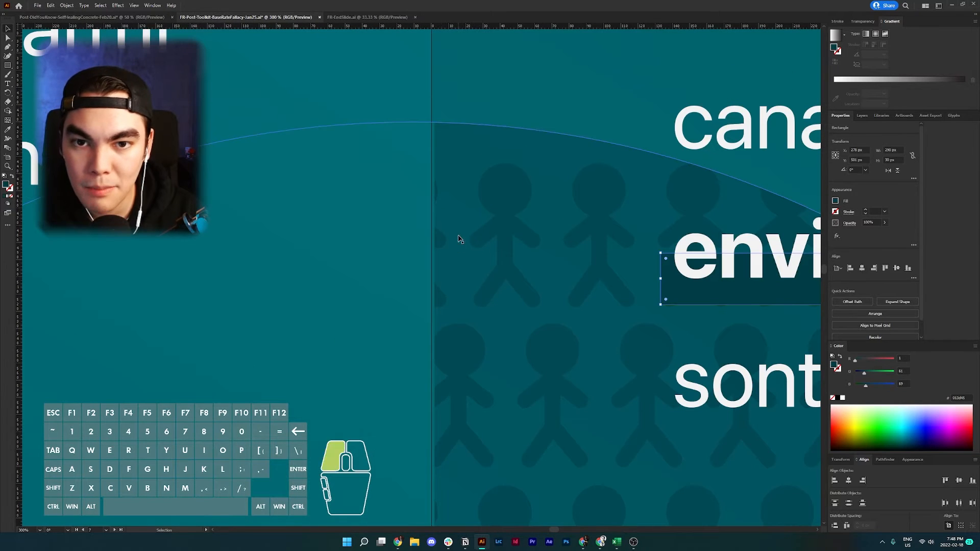
scroll(445, 211, up, 2)
double_click(449, 244)
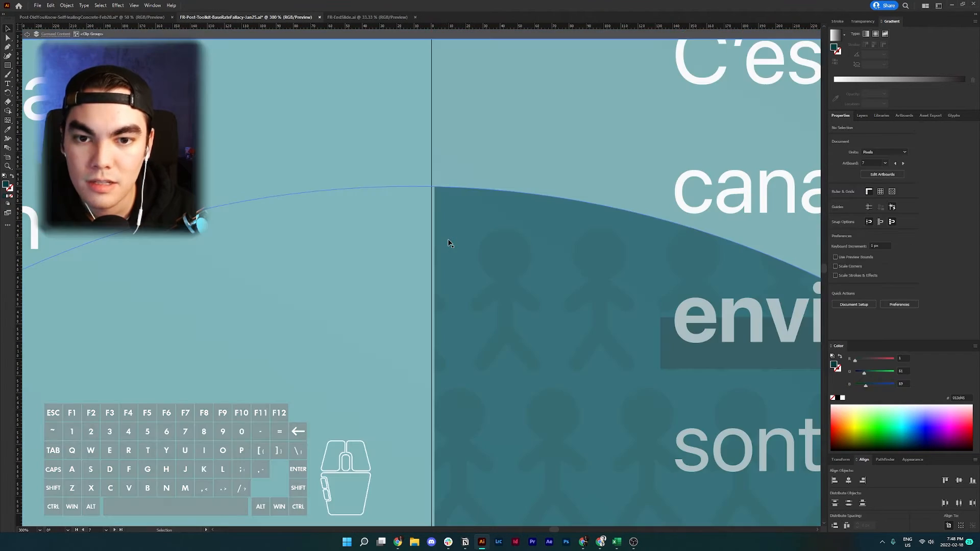
scroll(449, 240, down, 1)
scroll(432, 168, up, 1)
Extend the clipping rectangle's left edge to the artboard edge, making it 1084 px wide, and leave isolation.
click(435, 160)
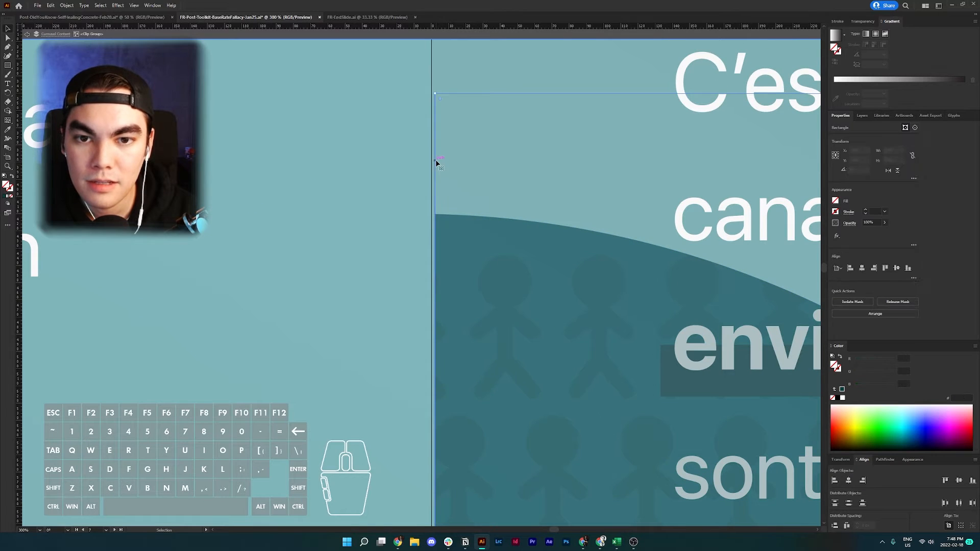
scroll(436, 168, down, 15)
scroll(438, 184, down, 5)
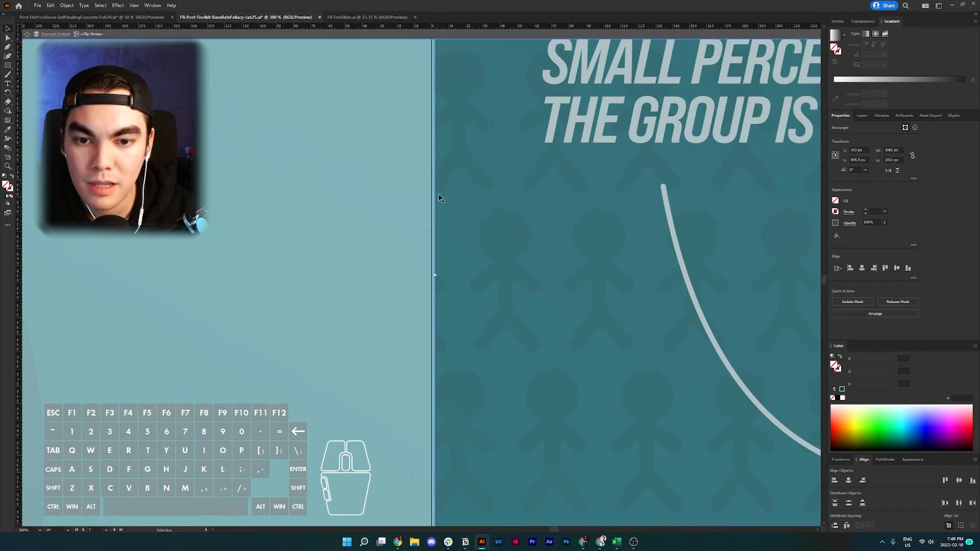
drag(436, 275, 432, 276)
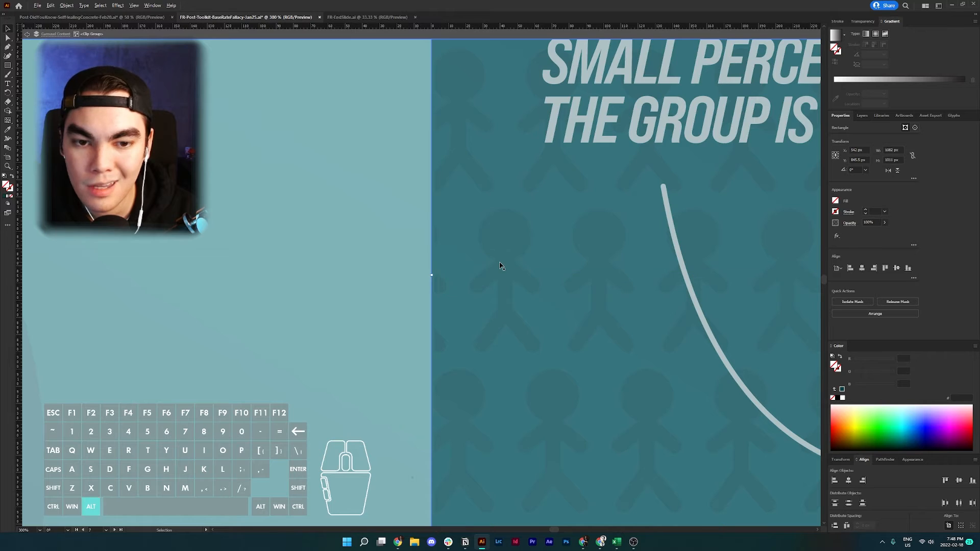
scroll(501, 267, down, 3)
scroll(501, 266, down, 3)
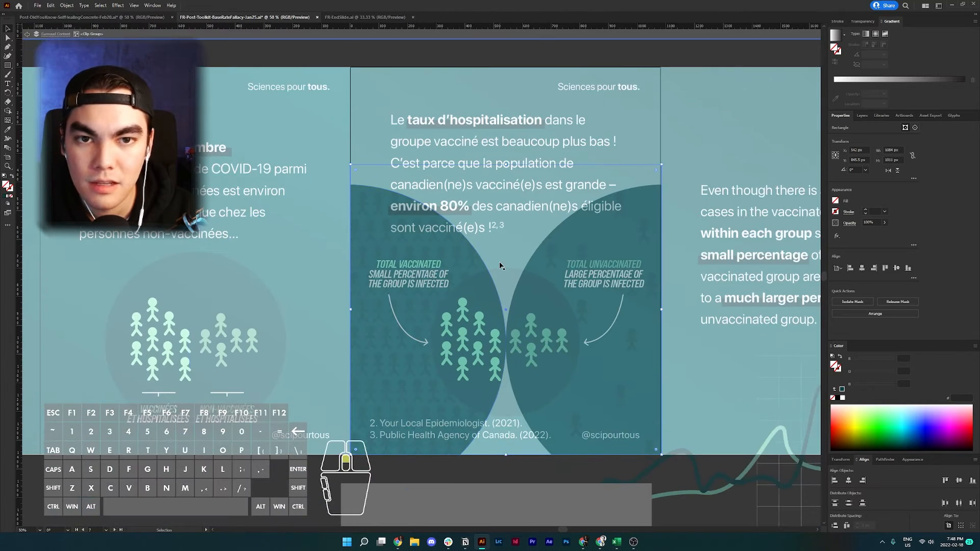
double_click(518, 57)
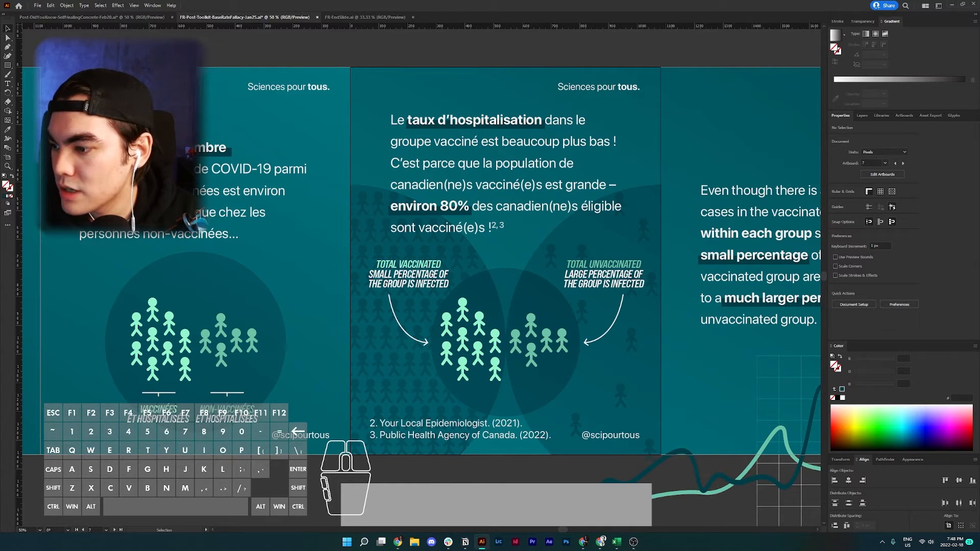
Select the text "VACCINÉES ET HOSPITALISÉES" on the previous slide for reuse in the "TOTAL VACCINATED" label.
click(404, 281)
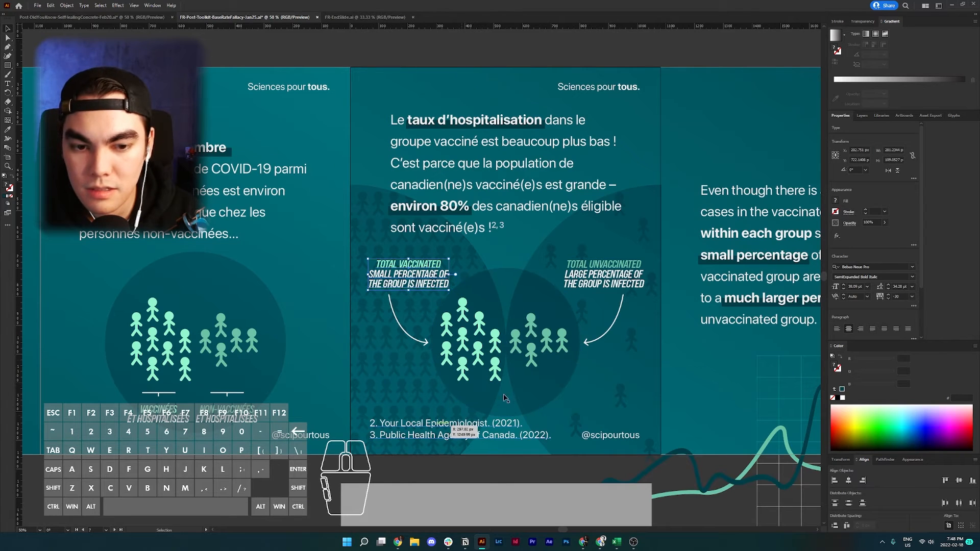
triple_click(416, 264)
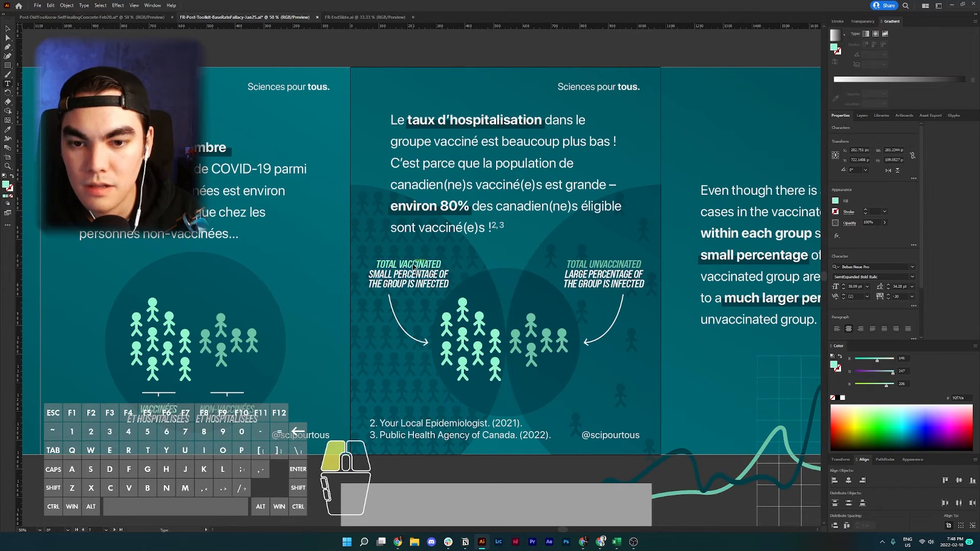
drag(138, 409, 191, 420)
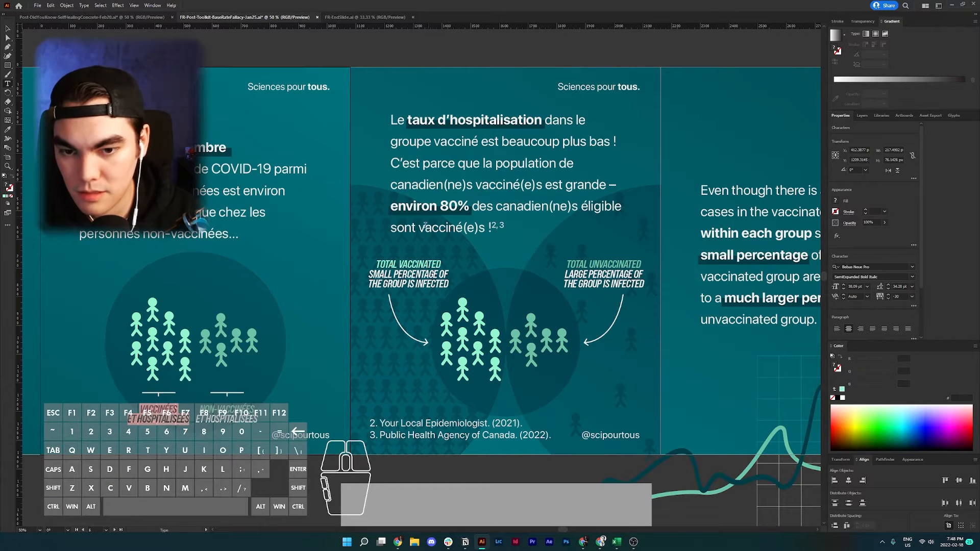
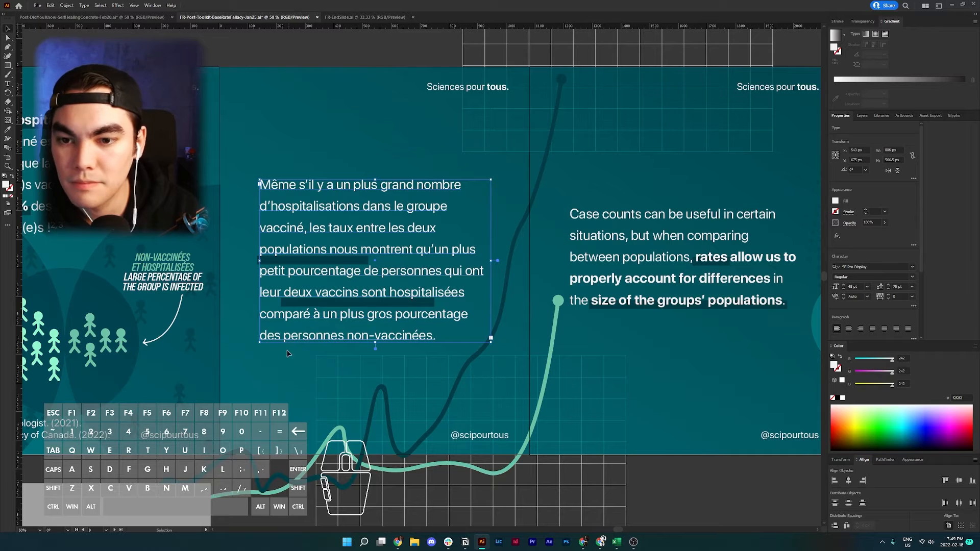
Move the upper highlight bar behind "petit pourcentage" in the "Même s'il y a" paragraph and shorten it to the phrase.
click(288, 353)
mouse_move(257, 263)
mouse_down()
mouse_move(307, 270)
mouse_move(363, 219)
mouse_move(369, 210)
mouse_move(352, 201)
mouse_move(381, 194)
mouse_move(367, 206)
mouse_move(314, 197)
mouse_move(352, 197)
mouse_move(335, 204)
mouse_move(358, 245)
mouse_move(259, 280)
mouse_up()
scroll(258, 278, up, 2)
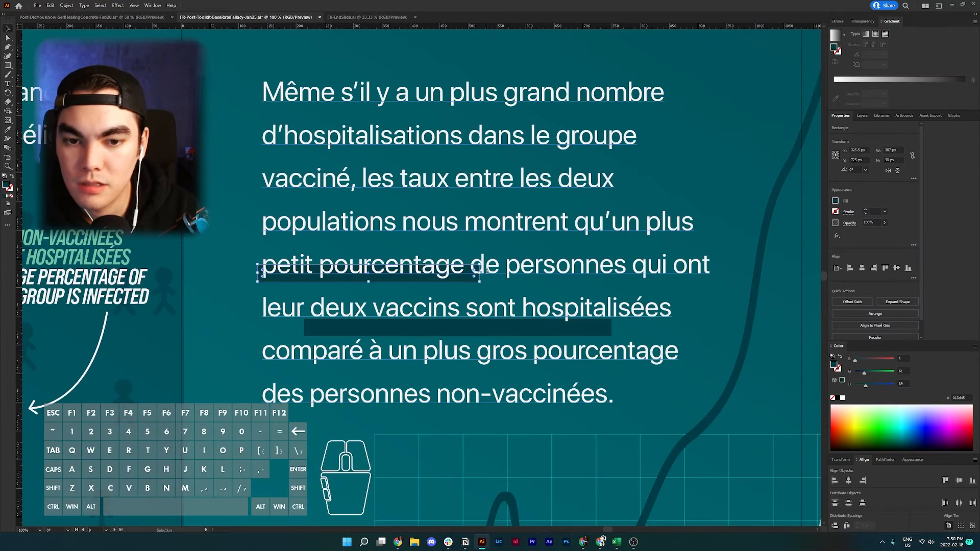
drag(480, 273, 262, 265)
Apply the Bold style to "petit pourcentage" and "un plus grand nombre" in the paragraph and finish editing the text.
double_click(441, 265)
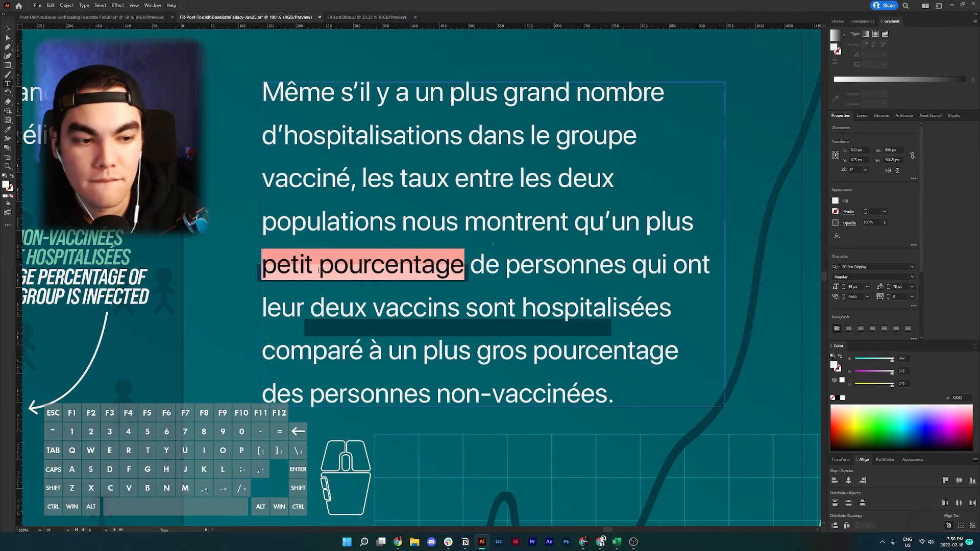
click(855, 278)
text(Bold)
key(Return)
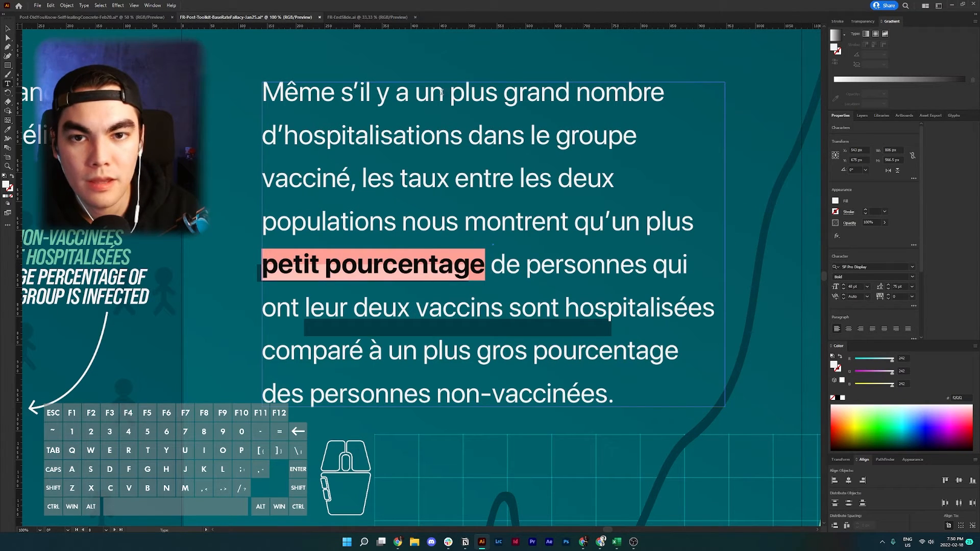
drag(416, 94, 664, 95)
scroll(864, 275, down, 3)
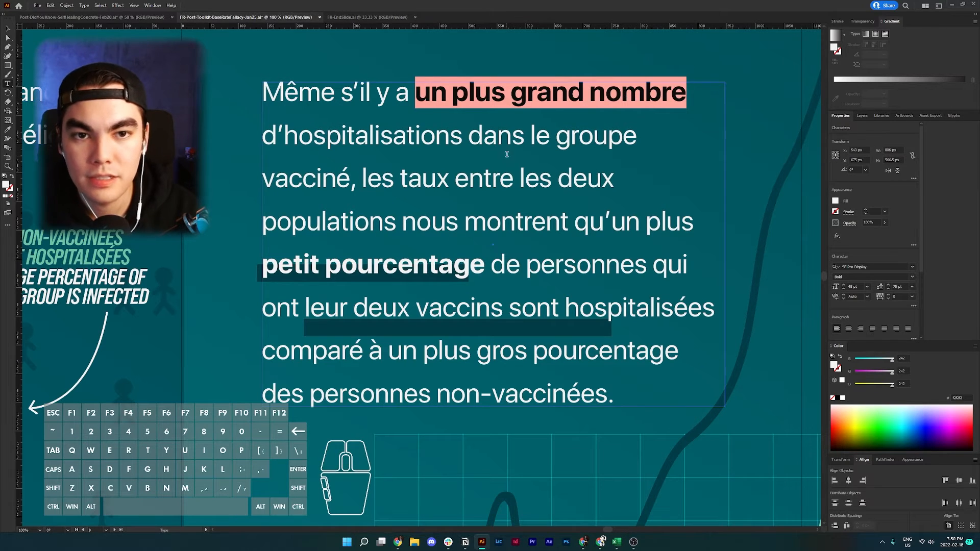
key(Escape)
Widen the highlight bar behind "petit pourcentage" to span the bold words.
click(449, 282)
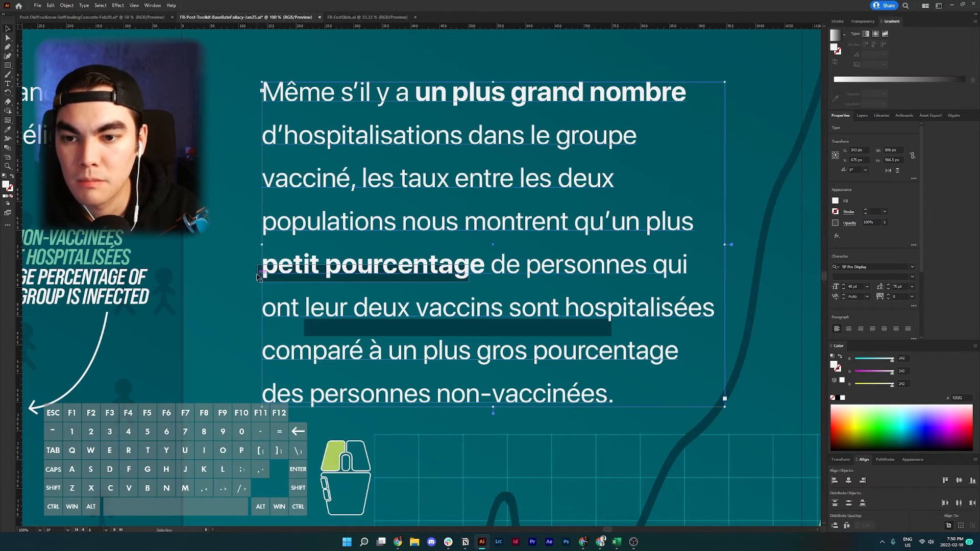
drag(467, 274, 491, 278)
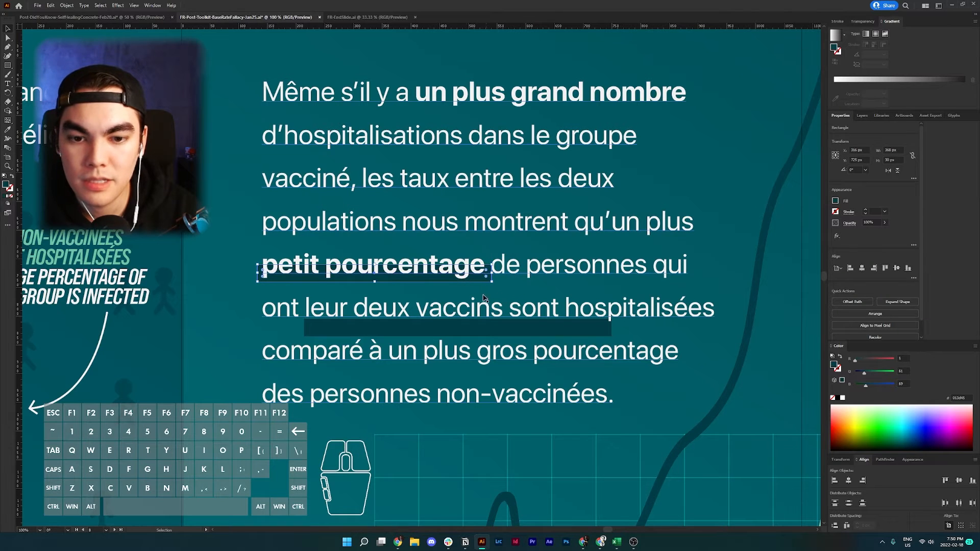
click(222, 332)
Move the lower highlight bar behind "gros pourcentage" and adjust both ends to frame the phrase.
drag(245, 323, 599, 371)
click(537, 320)
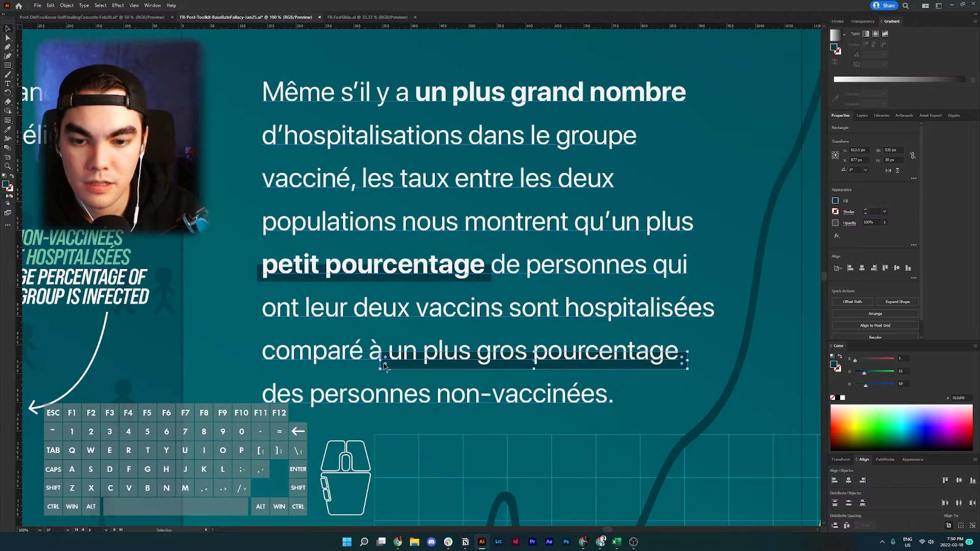
drag(382, 363, 476, 364)
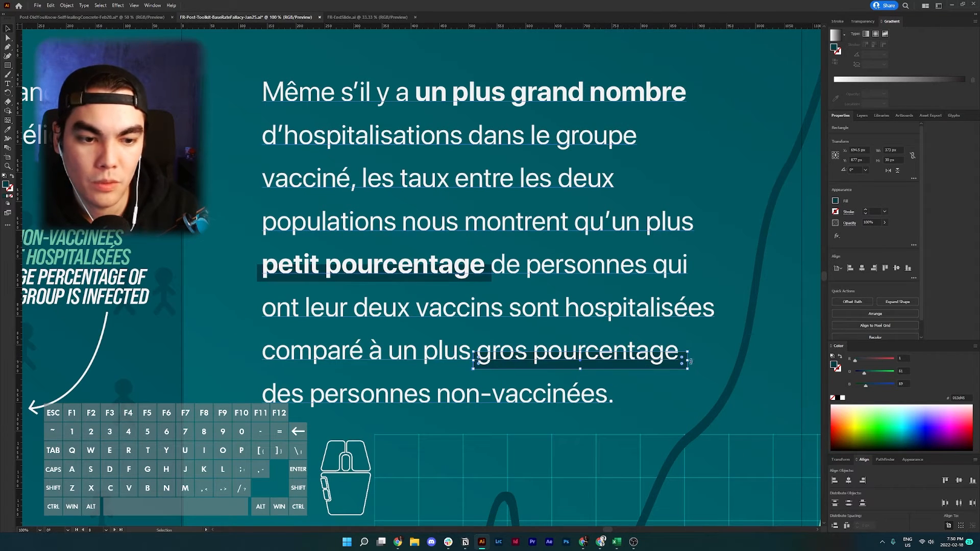
drag(687, 361, 478, 350)
Make the words "gros pourcentage" bold and finish editing the paragraph.
click(608, 352)
triple_click(606, 351)
click(681, 352)
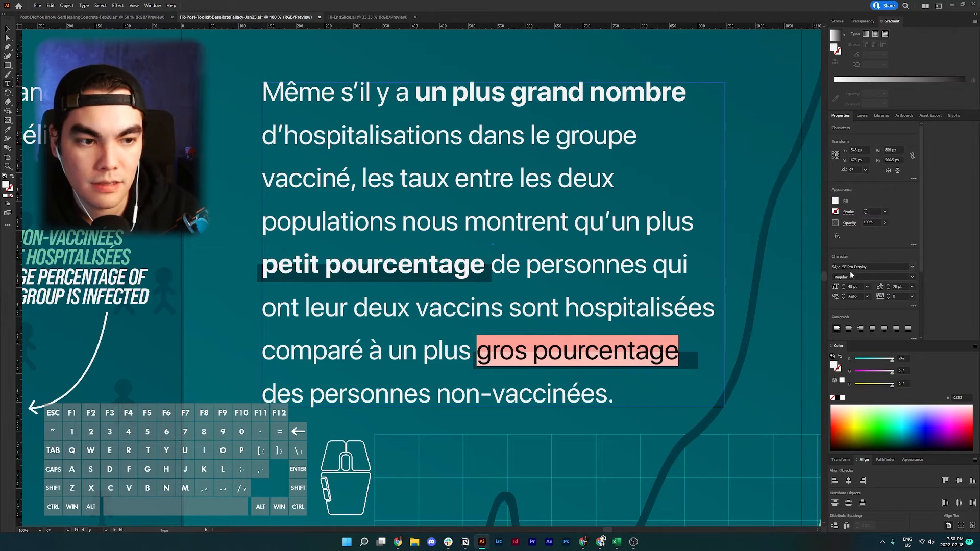
key(Return)
key(Escape)
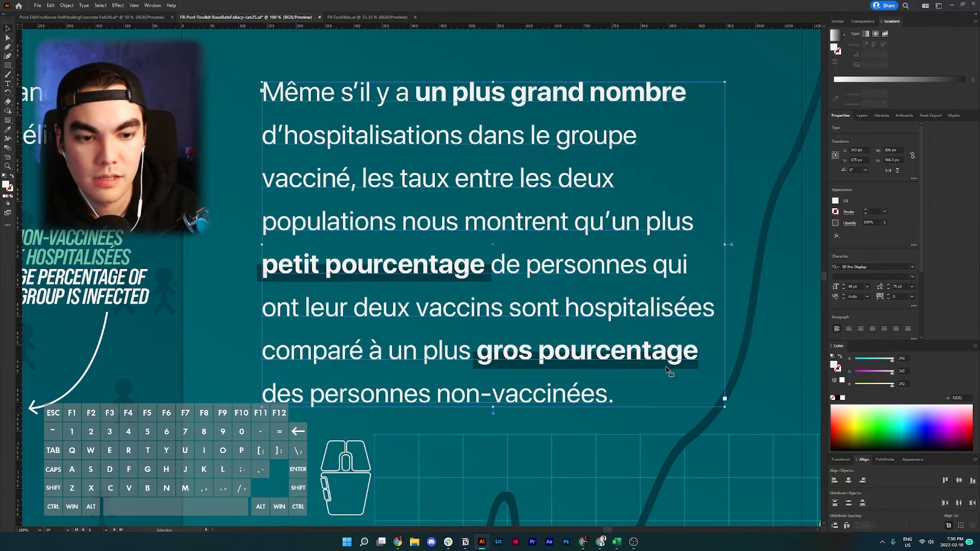
Extend the highlight bar behind "gros pourcentage" slightly past the end of the phrase.
click(714, 367)
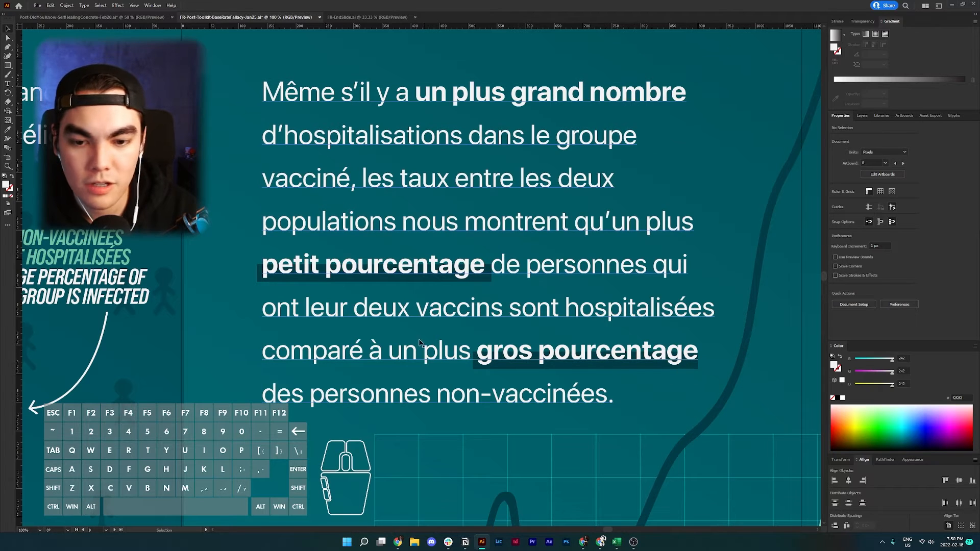
click(234, 341)
drag(595, 381, 597, 380)
shift+click(647, 372)
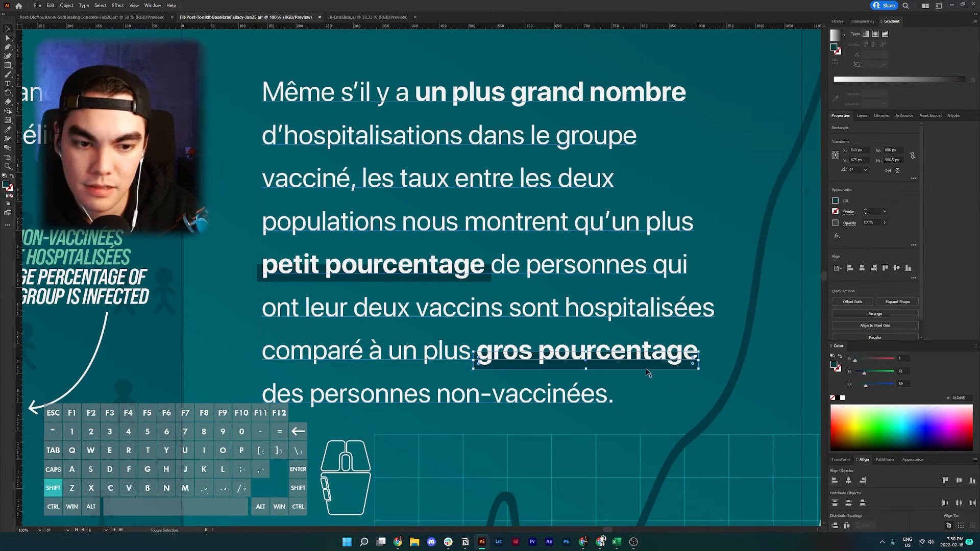
drag(699, 360, 704, 361)
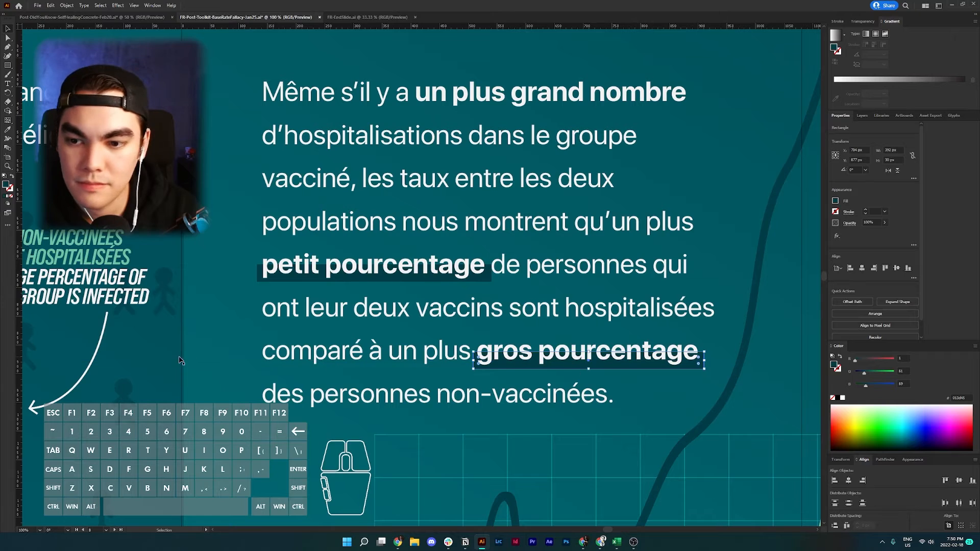
double_click(175, 358)
click(183, 395)
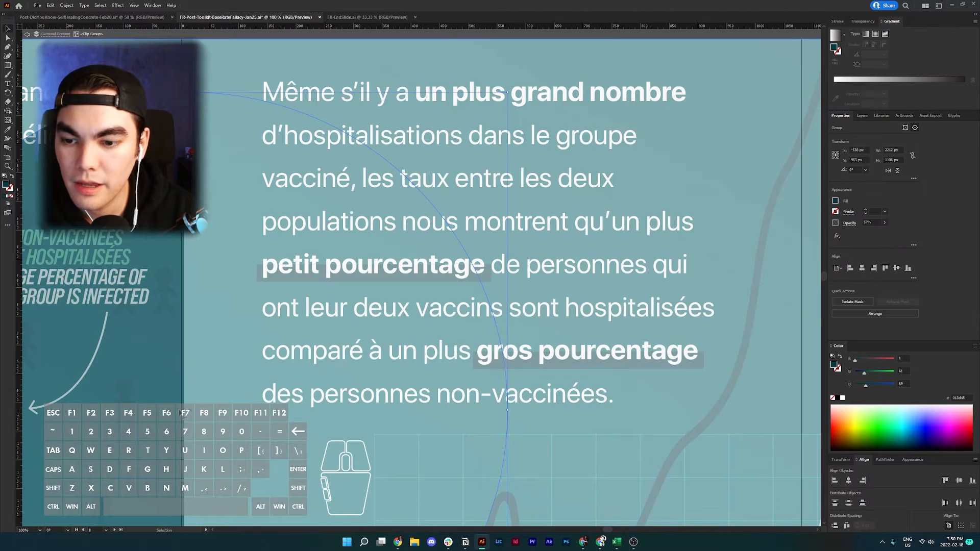
drag(179, 411, 253, 318)
click(257, 315)
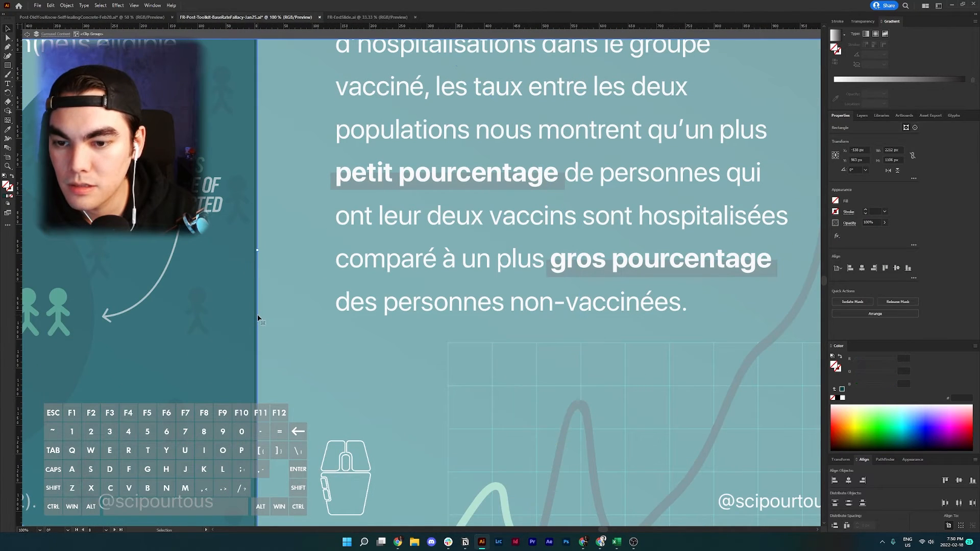
click(280, 258)
scroll(289, 250, down, 2)
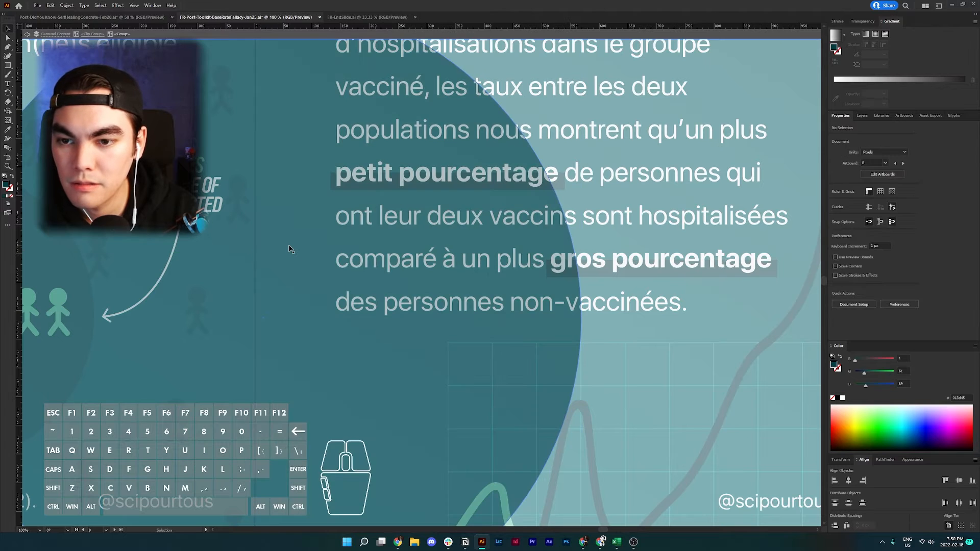
double_click(295, 85)
scroll(269, 58, up, 2)
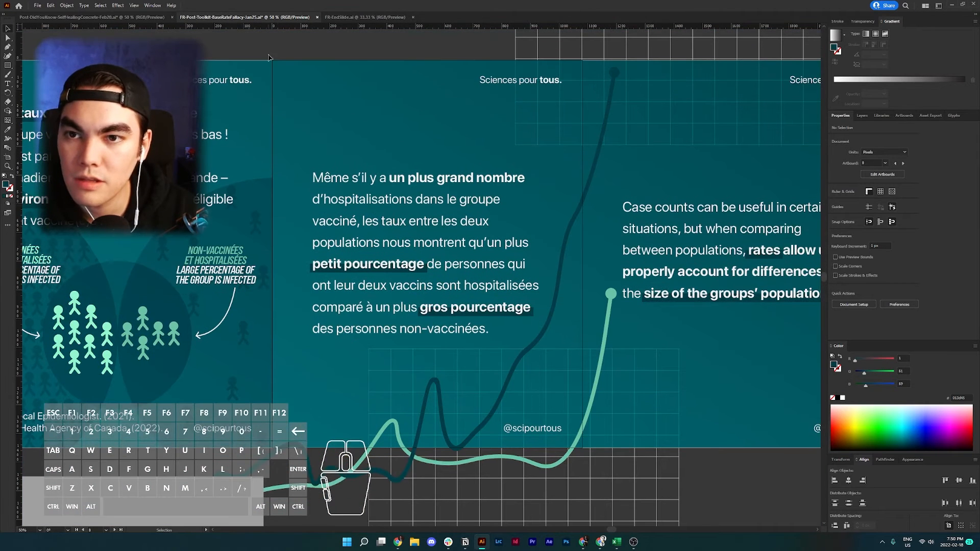
scroll(382, 263, up, 1)
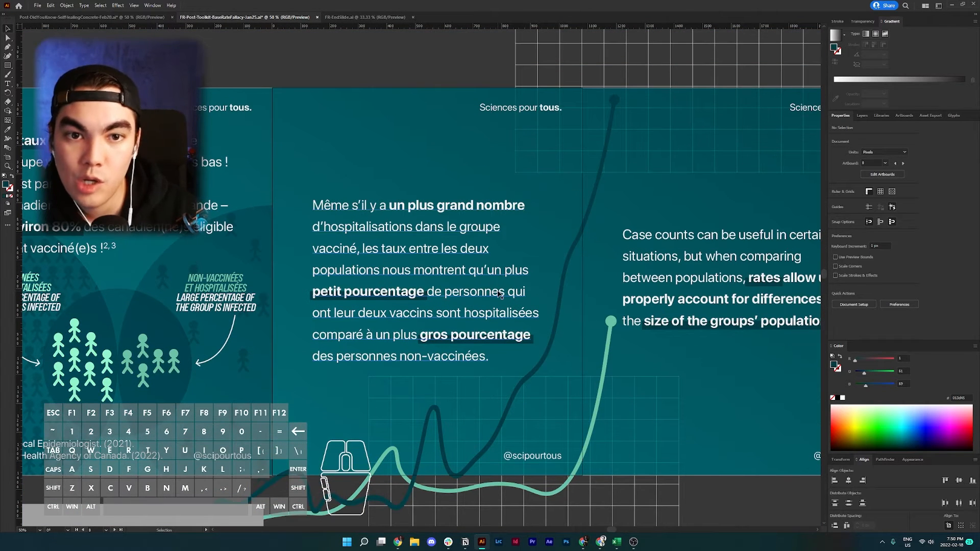
Replace the "Case counts can be useful…" paragraph on the next slide with its French translation from the browser.
scroll(499, 295, right, 6)
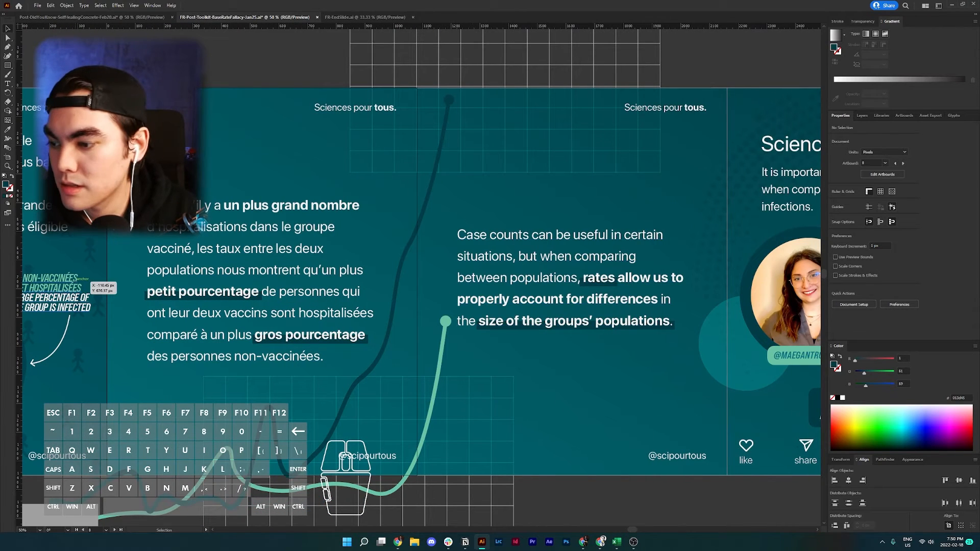
click(583, 542)
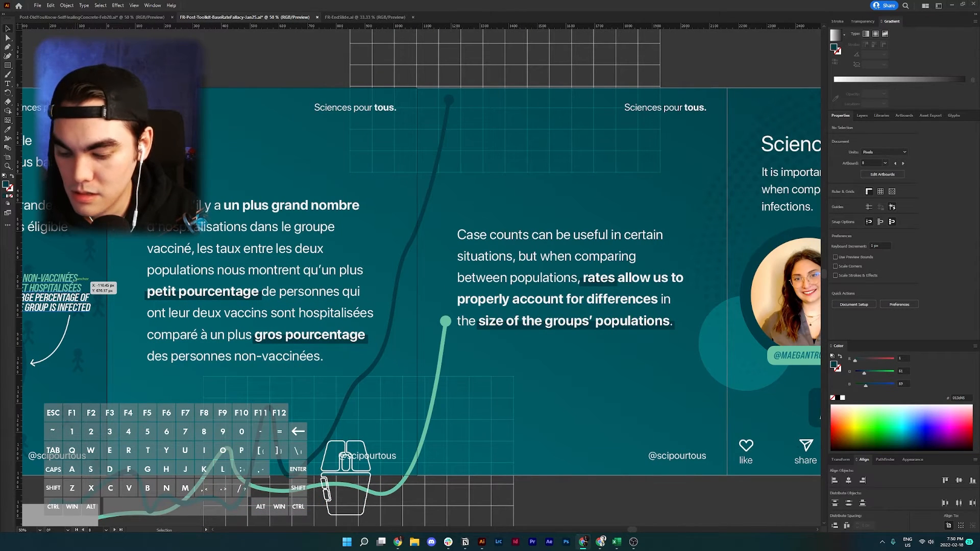
double_click(545, 278)
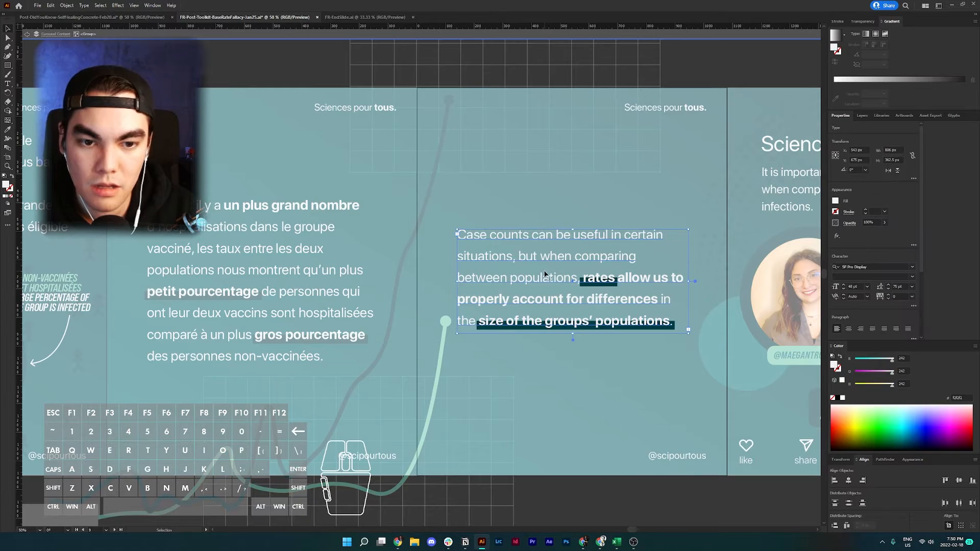
double_click(546, 279)
click(547, 281)
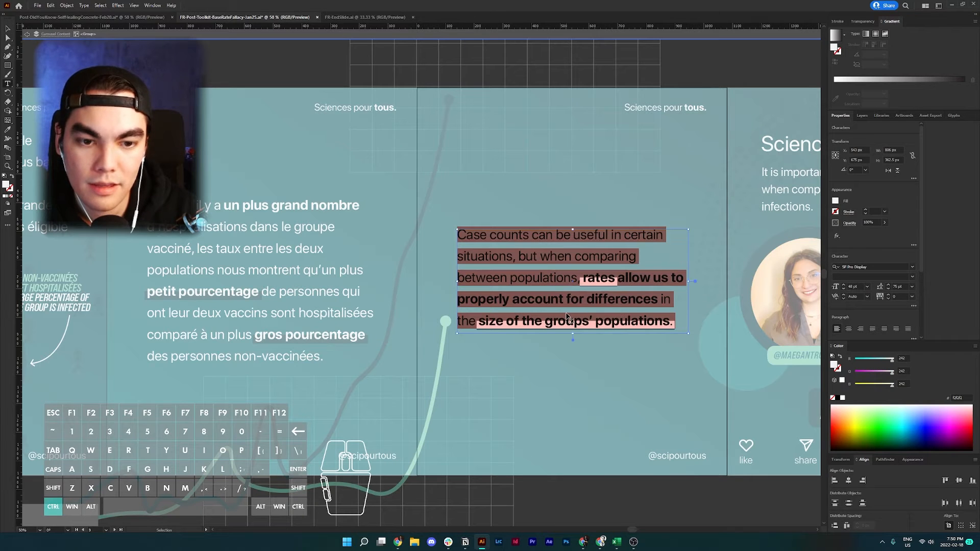
key(ctrl+v)
key(Escape)
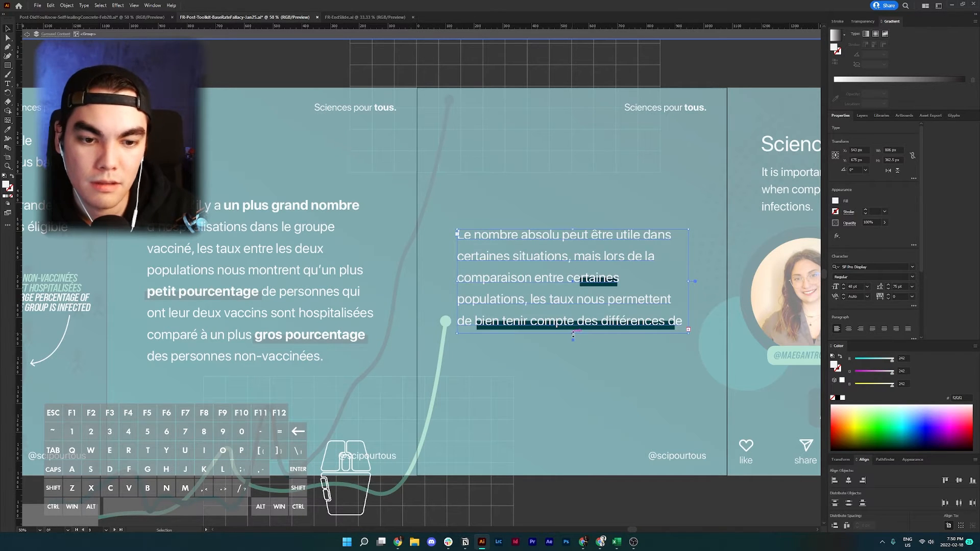
Extend the French paragraph's text frame to about 426 px tall and centre its group vertically on the artboard.
drag(573, 335, 576, 368)
click(576, 369)
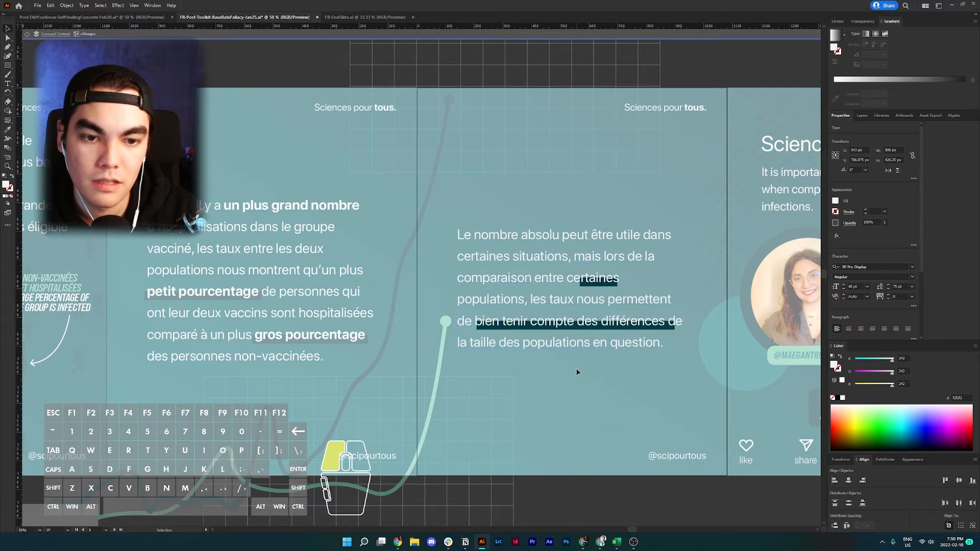
double_click(575, 369)
click(960, 481)
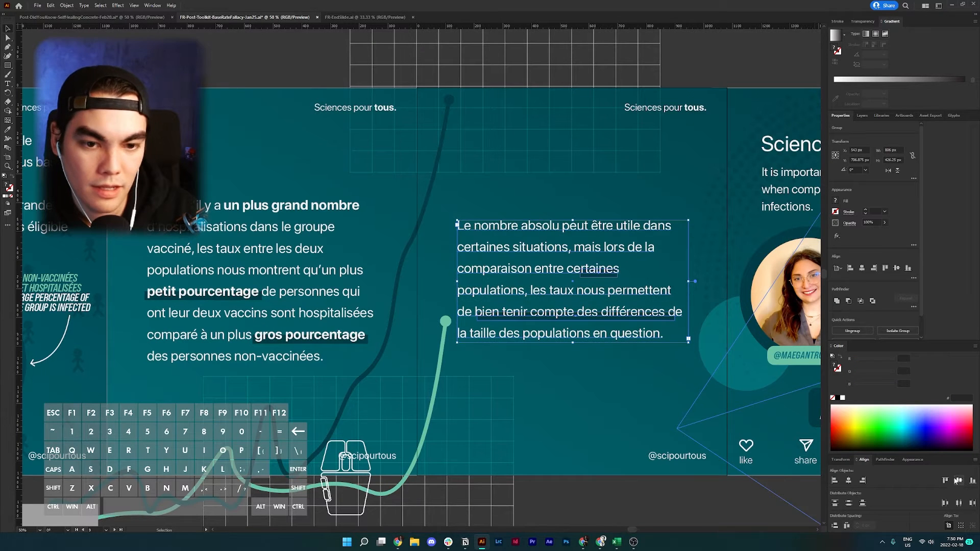
click(565, 403)
Ungroup the "Le nombre absolu…" paragraph and its two highlight bars.
scroll(581, 336, up, 1)
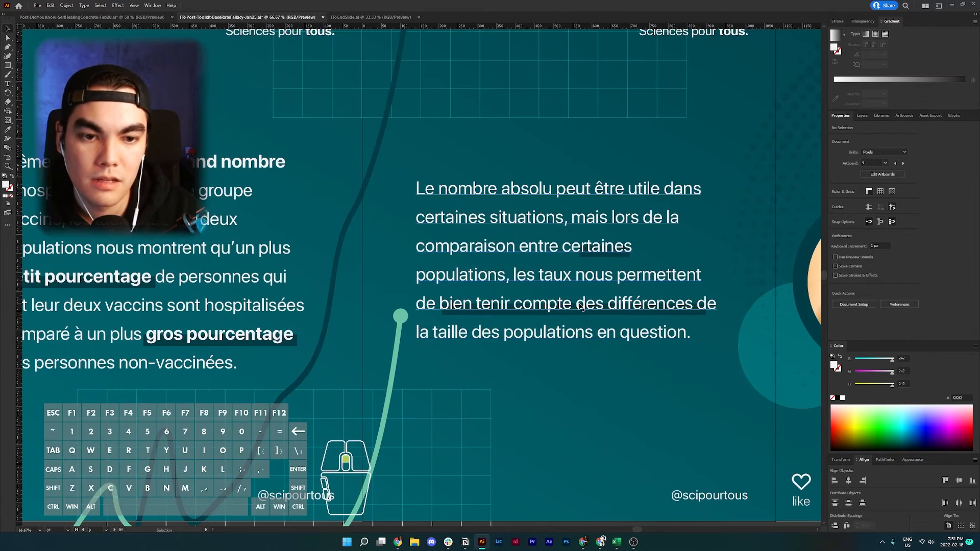
scroll(581, 305, up, 1)
drag(590, 389, 626, 252)
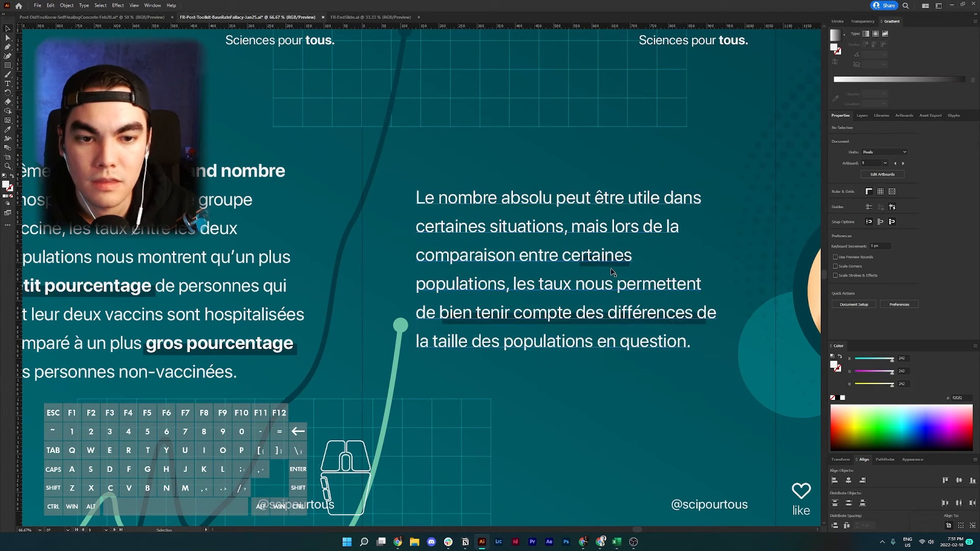
drag(561, 394, 635, 237)
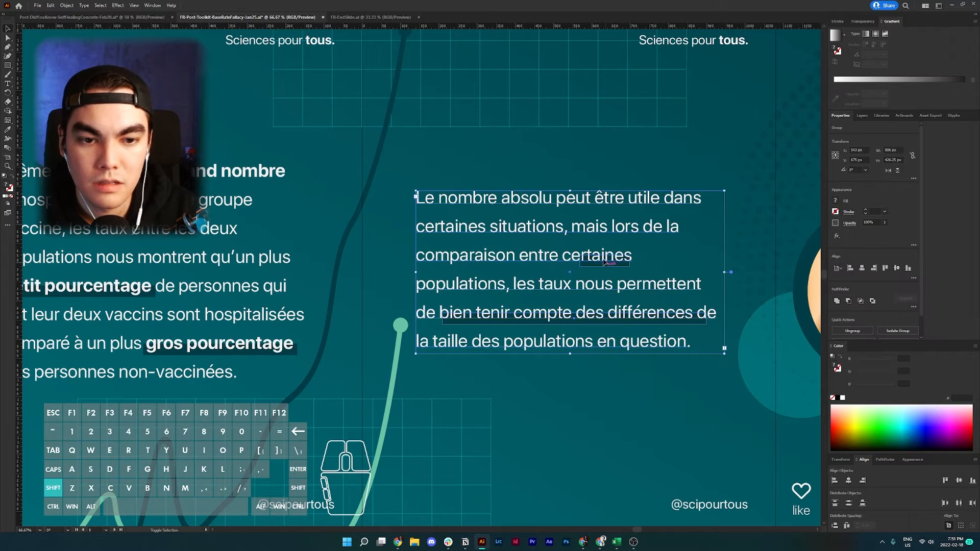
shift+click(532, 260)
click(578, 264)
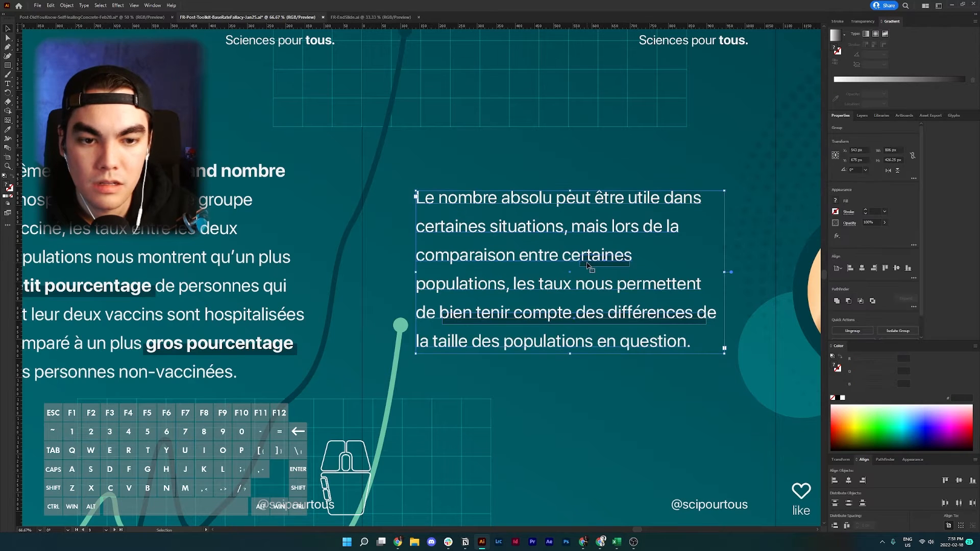
right_click(585, 264)
click(603, 332)
Move the short highlight bar behind "les taux" and widen it to about 168 px to span the words.
drag(574, 394, 616, 258)
shift+click(598, 259)
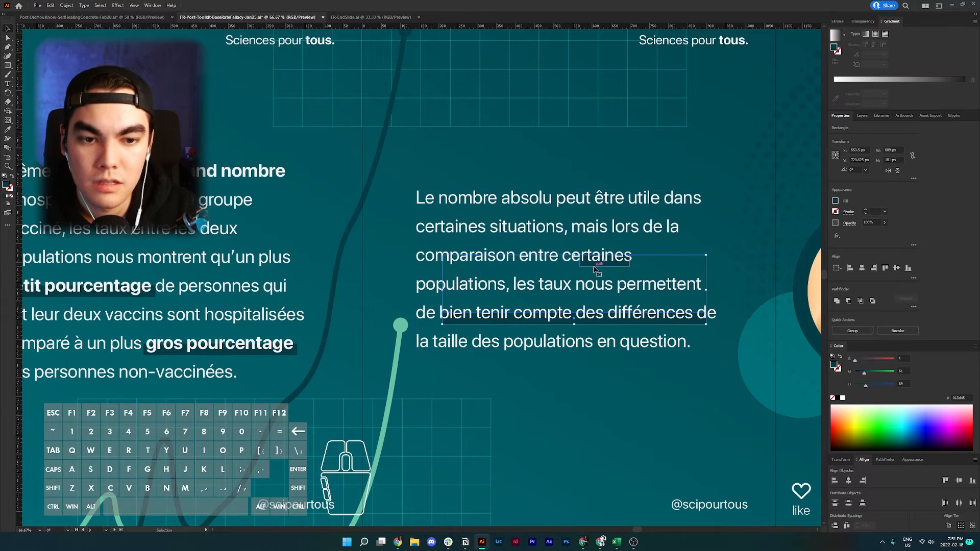
shift+click(568, 325)
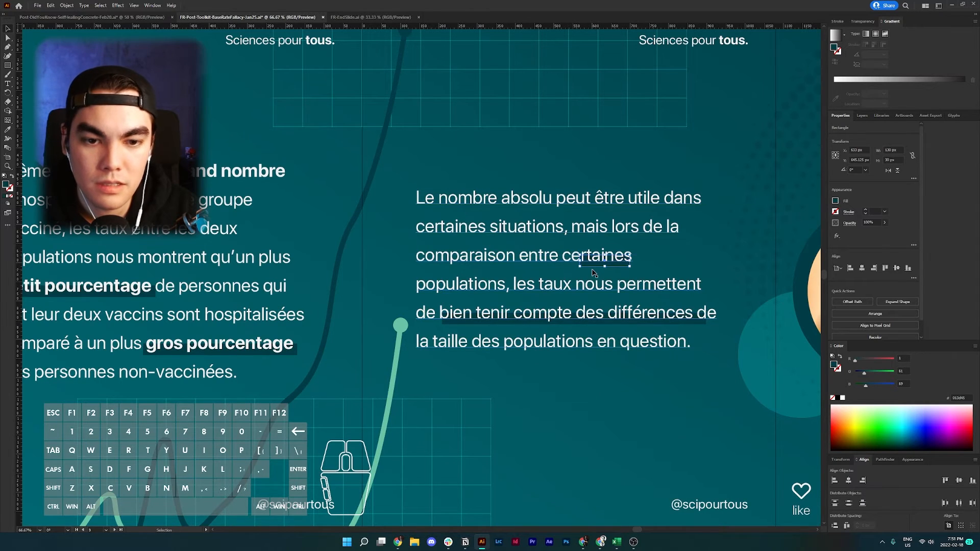
scroll(594, 273, up, 2)
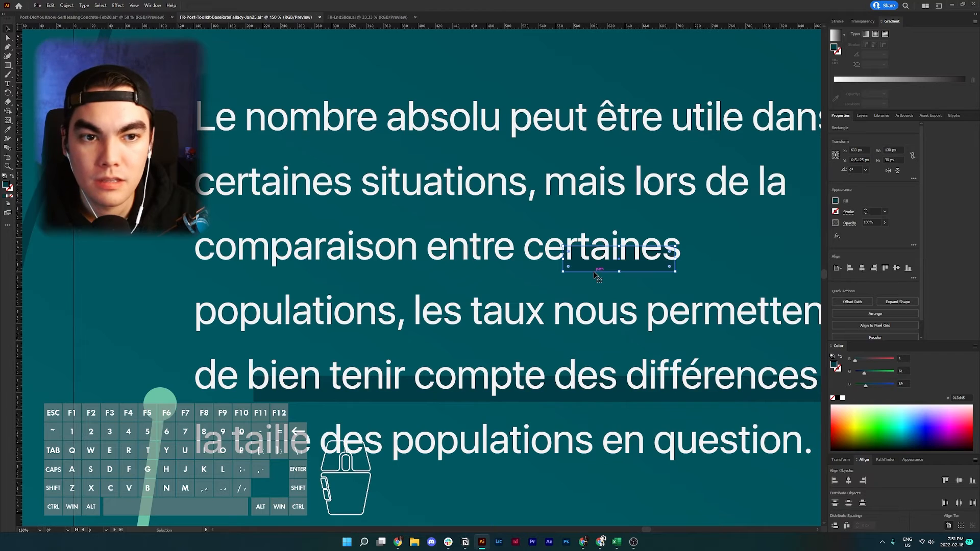
scroll(595, 276, right, 3)
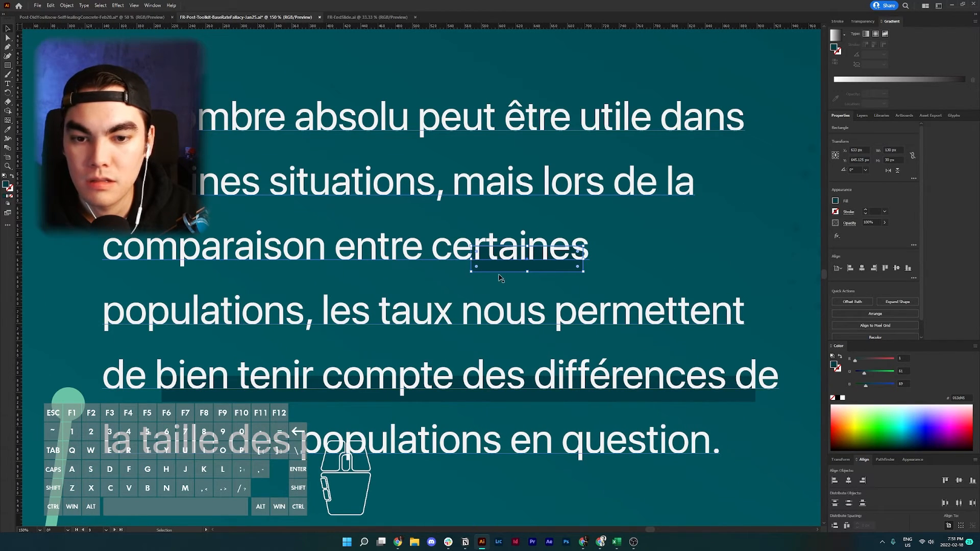
drag(503, 273, 345, 341)
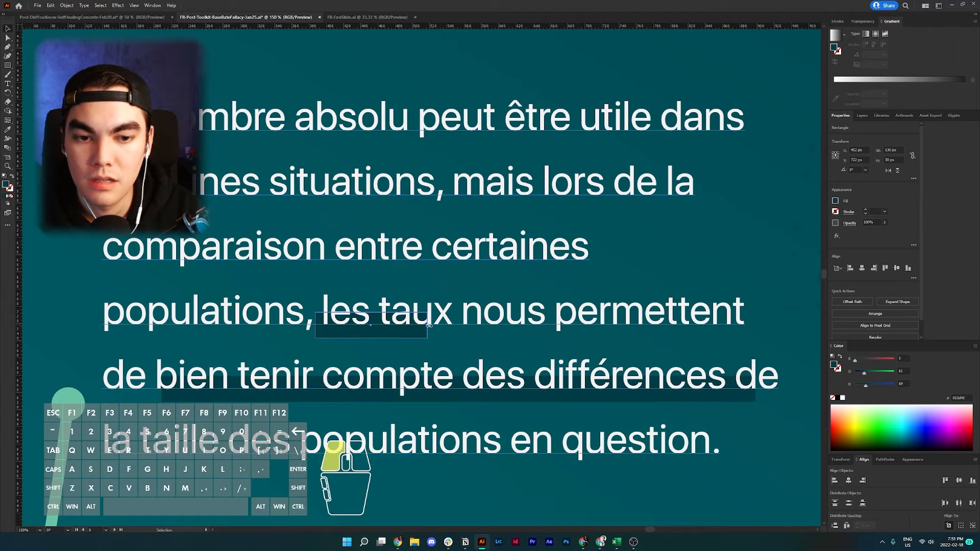
drag(429, 325, 461, 325)
Fit the long highlight bar behind "des différences de", about 380 px wide, and place a resized copy behind "la taille des populations".
scroll(454, 357, down, 2)
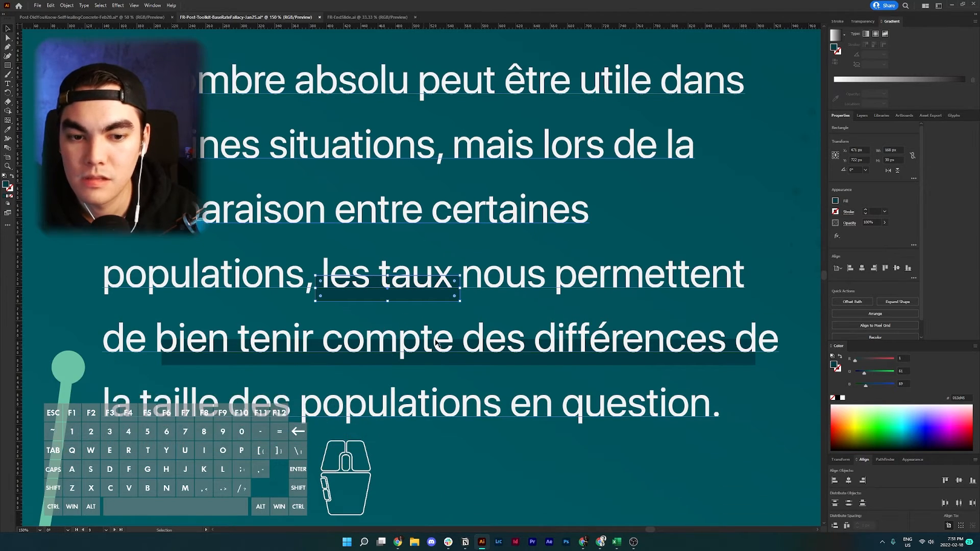
scroll(444, 398, left, 1)
shift+click(450, 405)
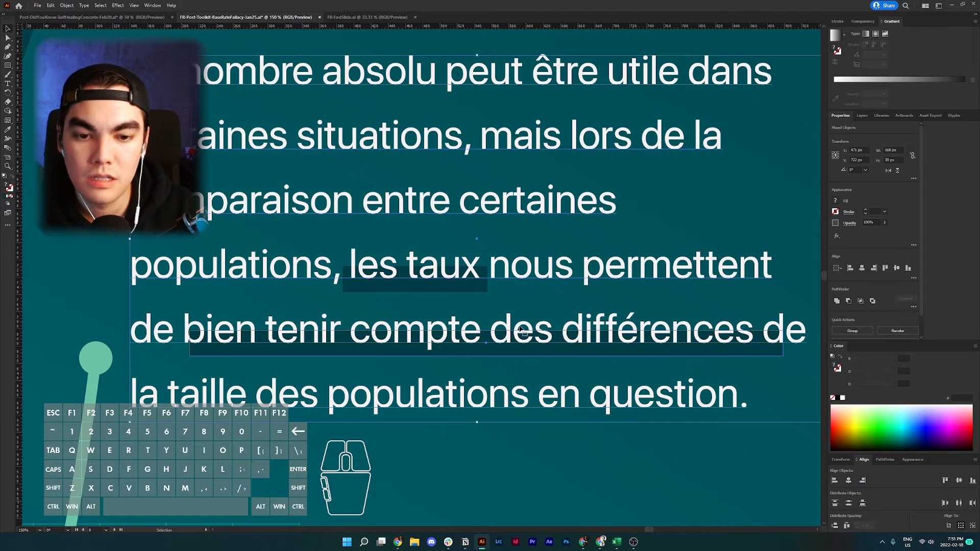
click(194, 347)
drag(189, 343, 487, 349)
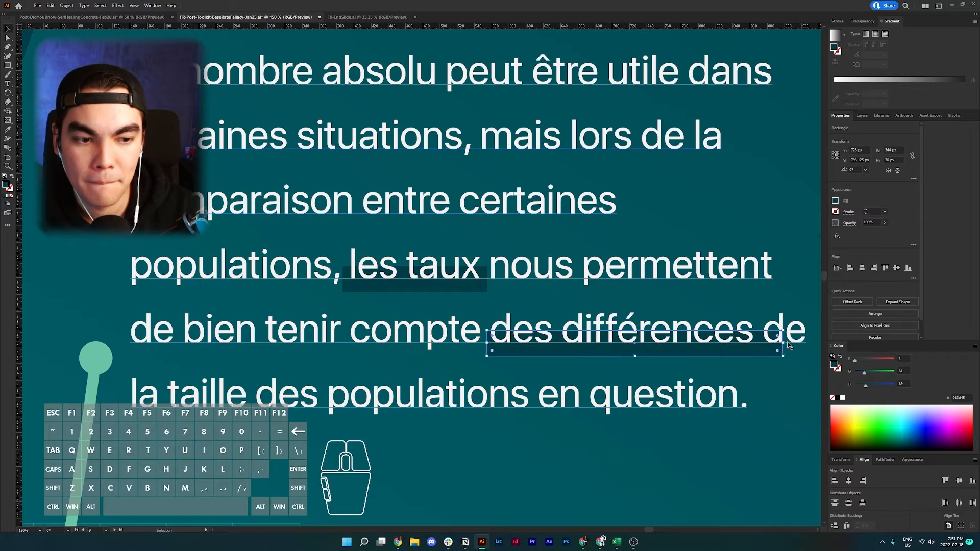
drag(784, 342, 815, 341)
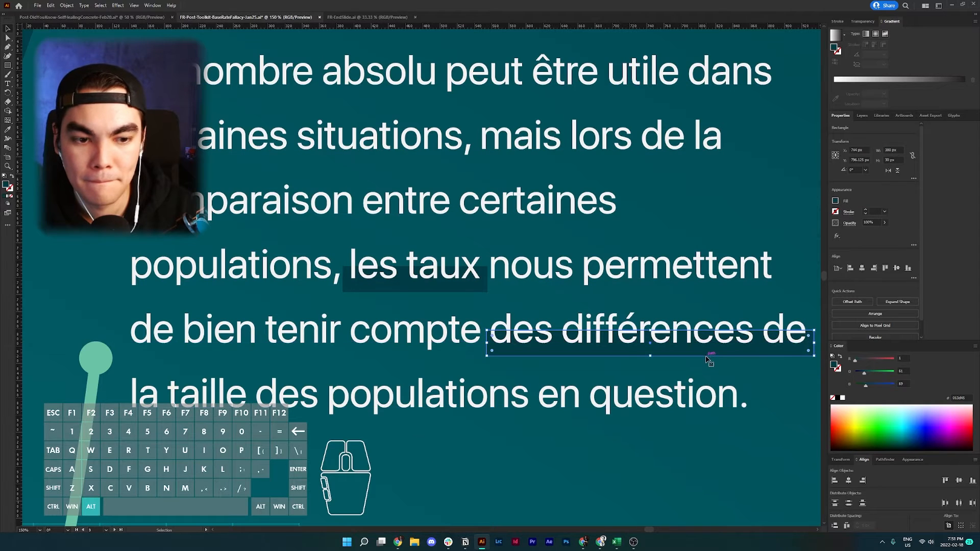
drag(705, 356, 337, 424)
drag(446, 409, 553, 410)
Apply the Bold style to the words "les taux" in the paragraph.
triple_click(444, 262)
click(444, 263)
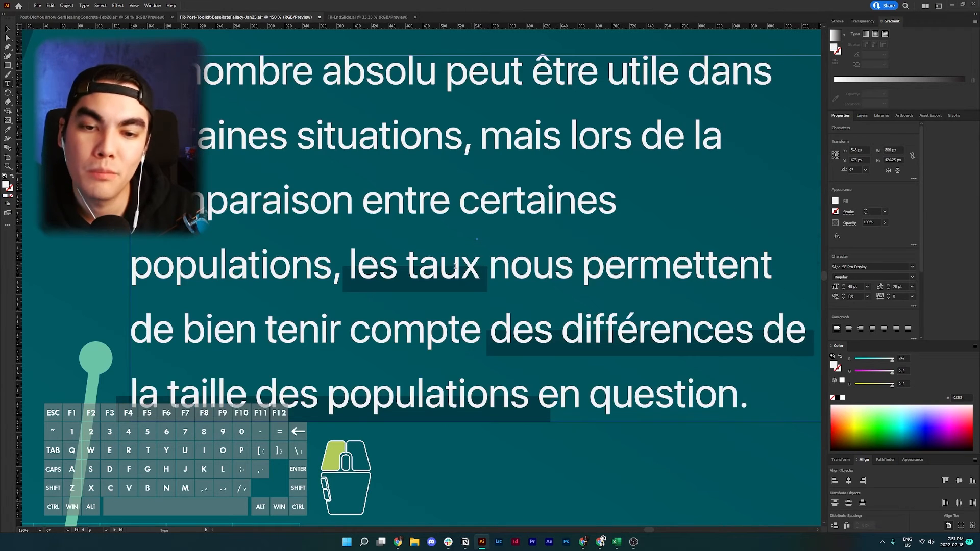
drag(480, 265, 350, 264)
click(854, 276)
text(b)
key(Return)
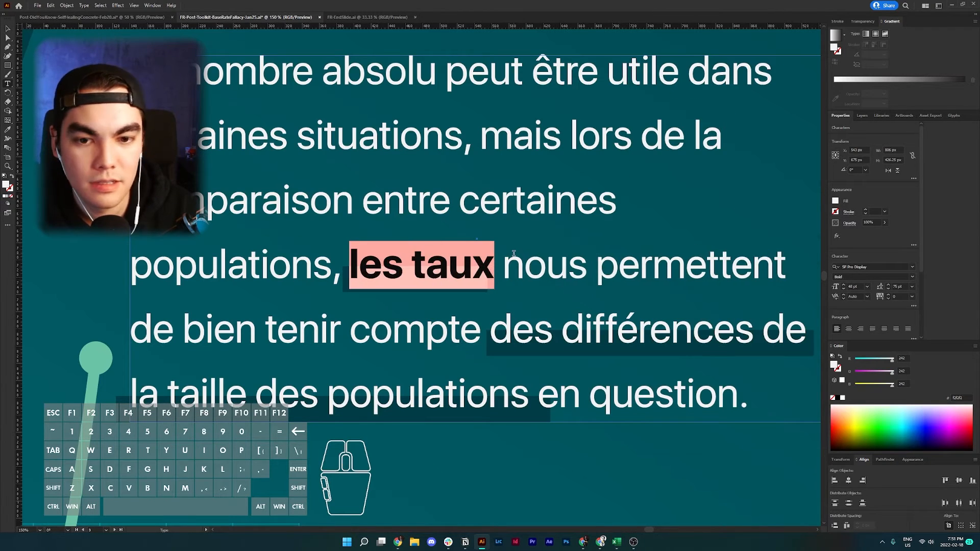
Make "des différences de la taille des populations" bold and finish editing the paragraph.
click(493, 329)
drag(491, 331, 532, 407)
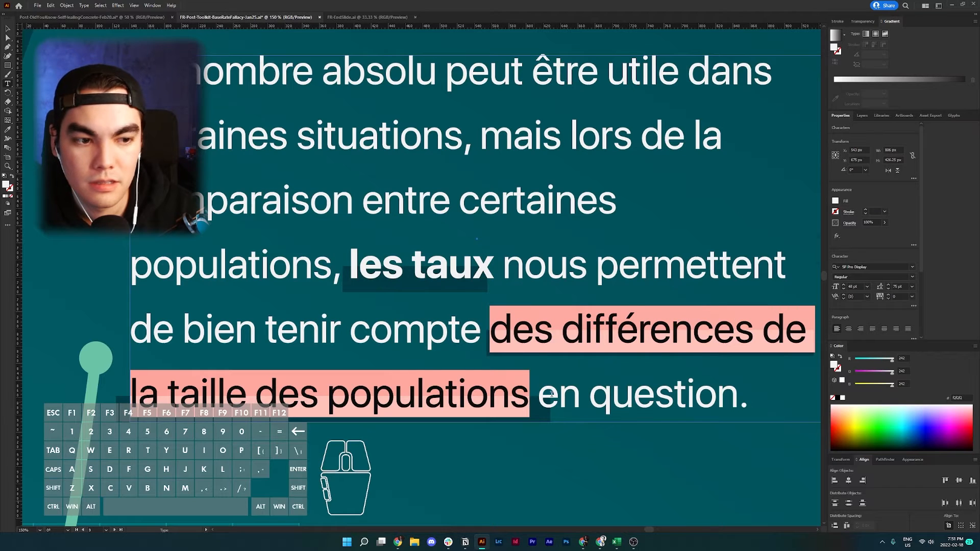
click(859, 276)
text(b)
key(Return)
click(571, 329)
key(Escape)
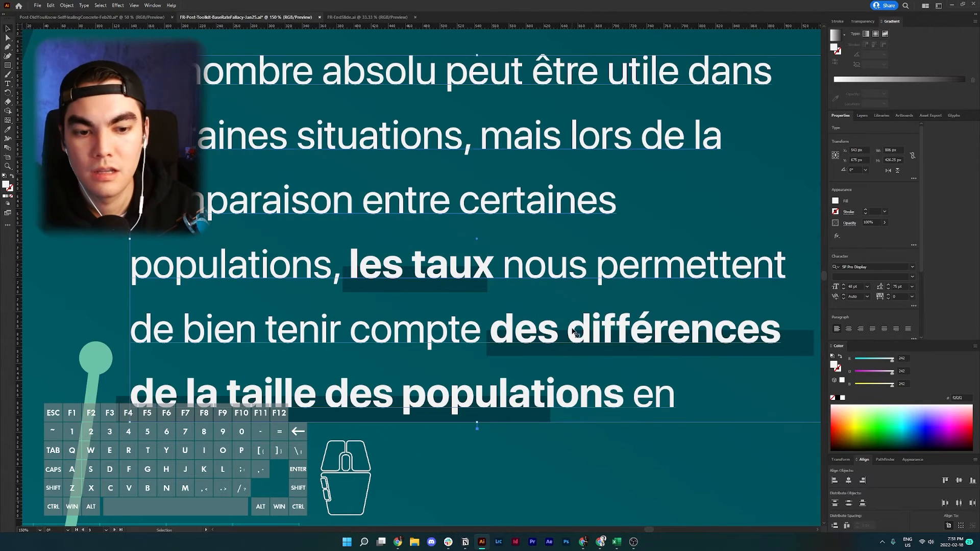
Enlarge the paragraph's text frame to about 834 px wide and 491 px high so all the French text fits.
alt+scroll(573, 333, down, 1)
scroll(574, 334, down, 1)
drag(508, 375, 509, 411)
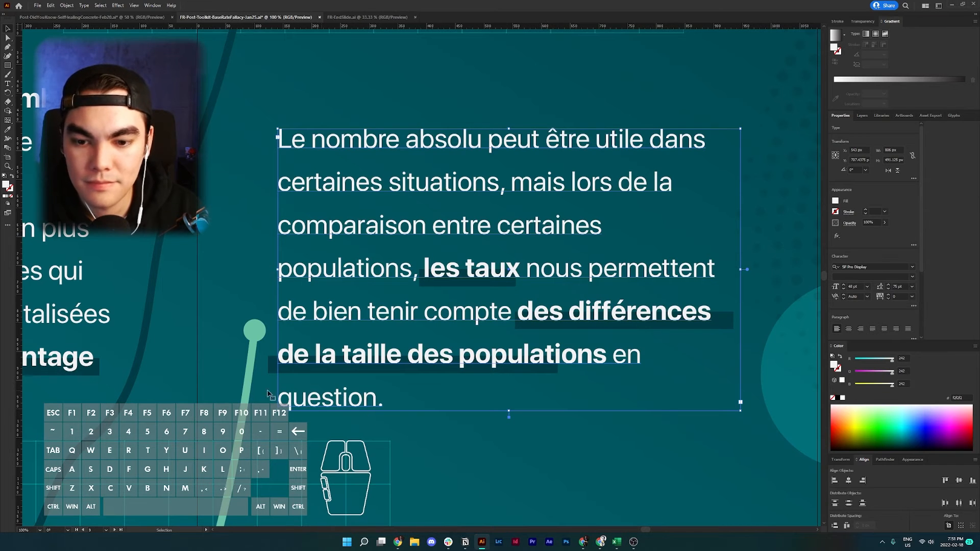
scroll(638, 364, up, 1)
drag(743, 287, 758, 287)
Centre the enlarged text frame horizontally on the artboard.
scroll(758, 287, down, 2)
scroll(757, 287, right, 3)
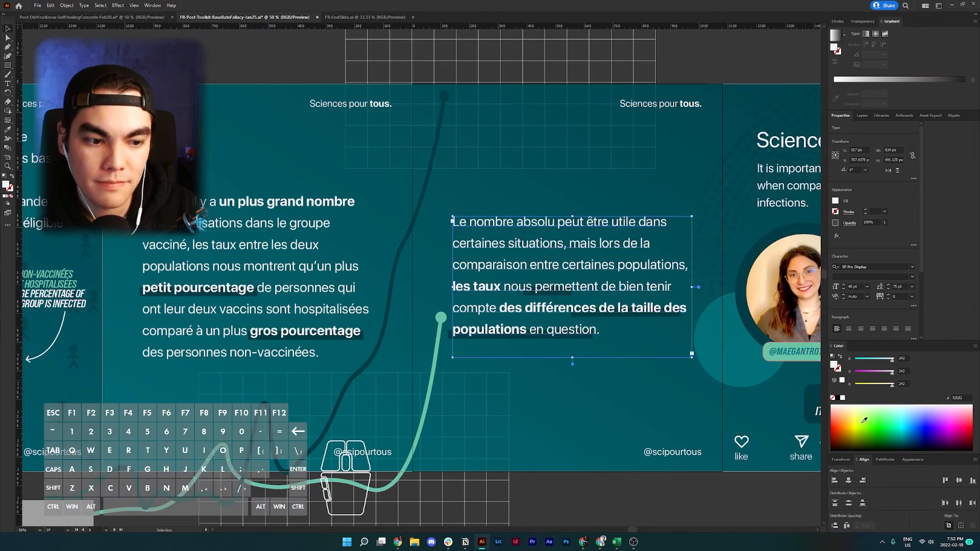
click(849, 480)
scroll(560, 371, up, 2)
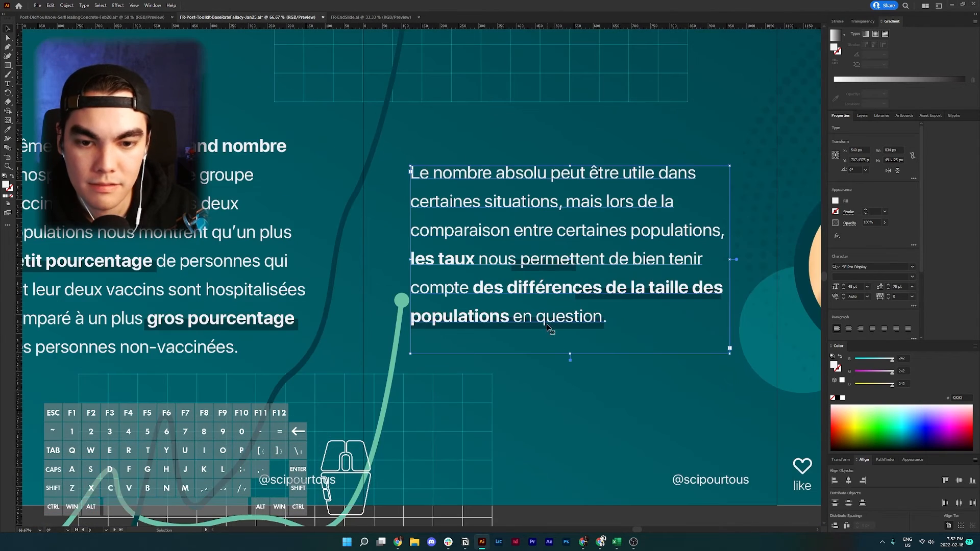
Resize the dark highlight bar in the paragraph's last line so it sits beneath only the bold word "populations".
click(545, 397)
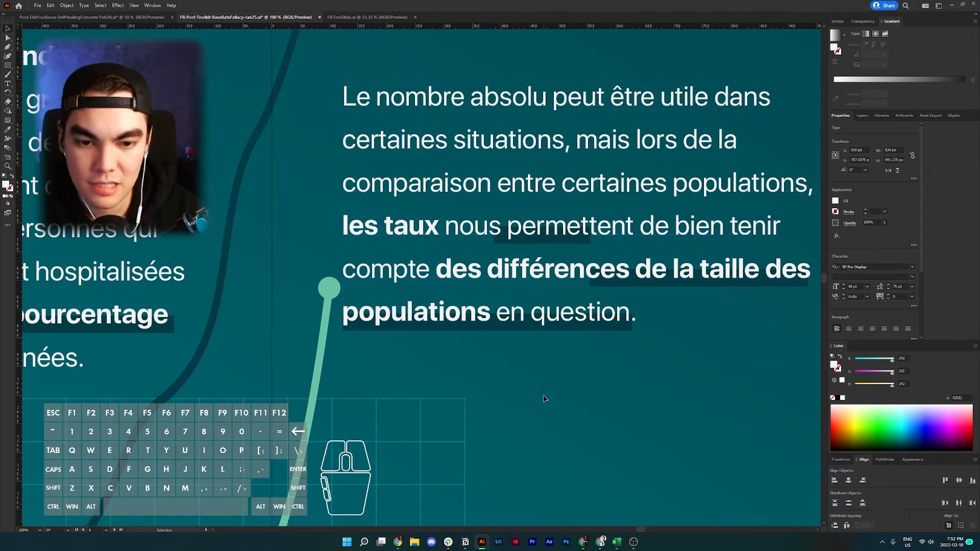
drag(545, 398, 590, 301)
shift+click(620, 328)
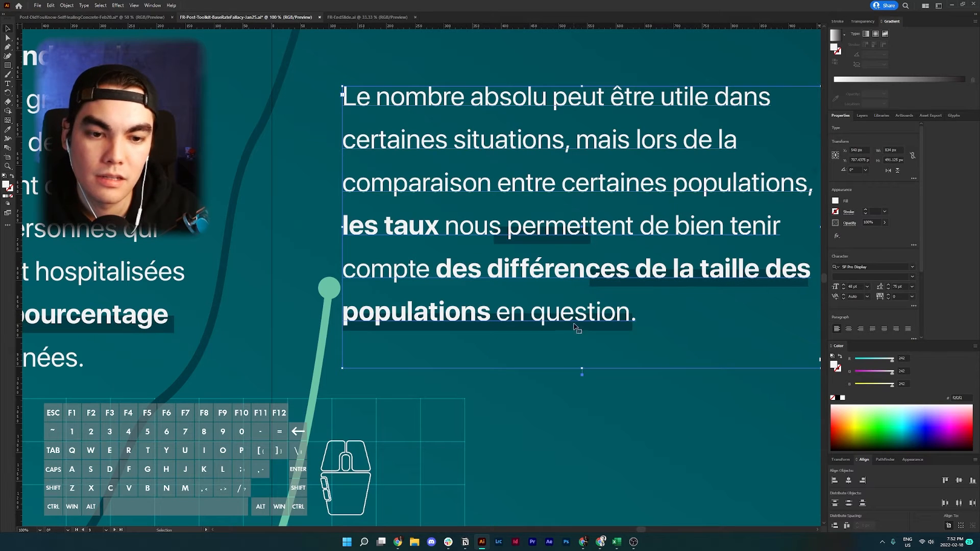
drag(605, 379, 550, 233)
shift+click(421, 233)
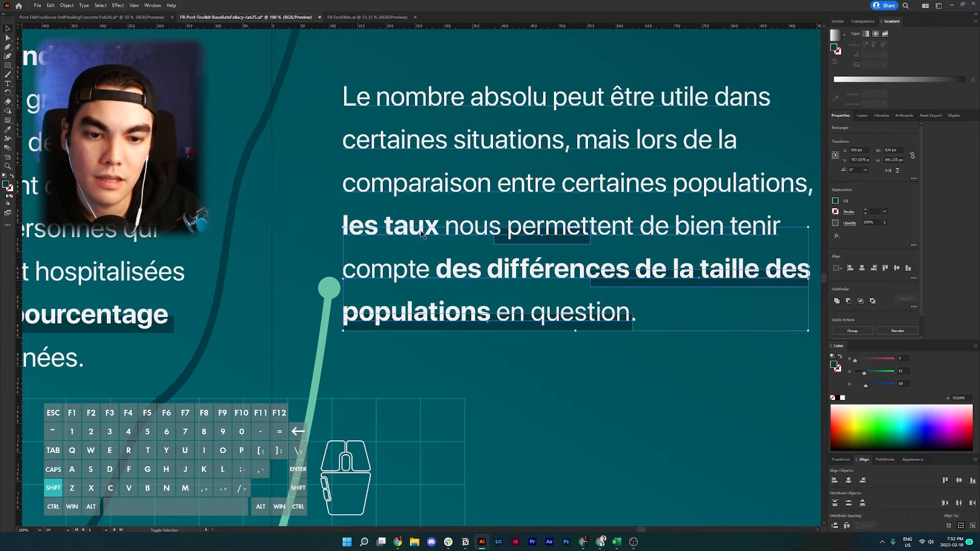
shift+click(634, 285)
shift+click(533, 241)
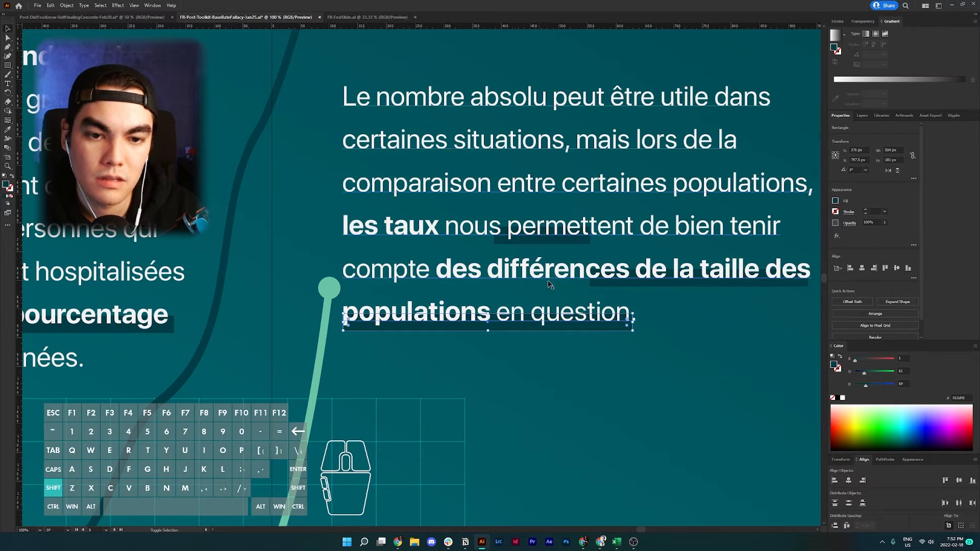
drag(633, 323, 494, 325)
drag(344, 322, 339, 323)
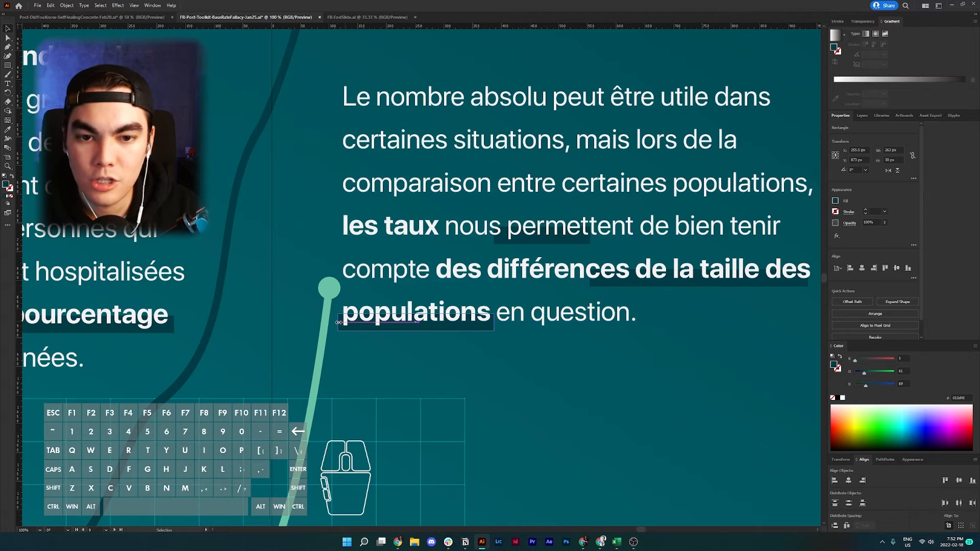
click(344, 95)
Stretch the highlight bar in the line above to underlie the whole bold phrase "des différences de la taille des".
click(687, 278)
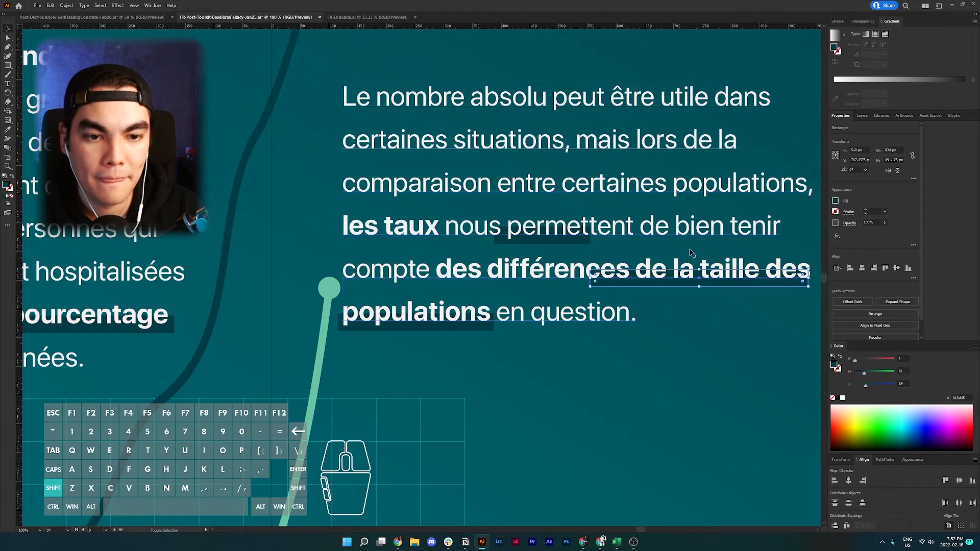
drag(598, 281, 434, 279)
scroll(432, 278, right, 2)
drag(754, 279, 762, 278)
Move the short highlight bar from under "permettent" to beneath the bold words "les taux".
shift+click(521, 190)
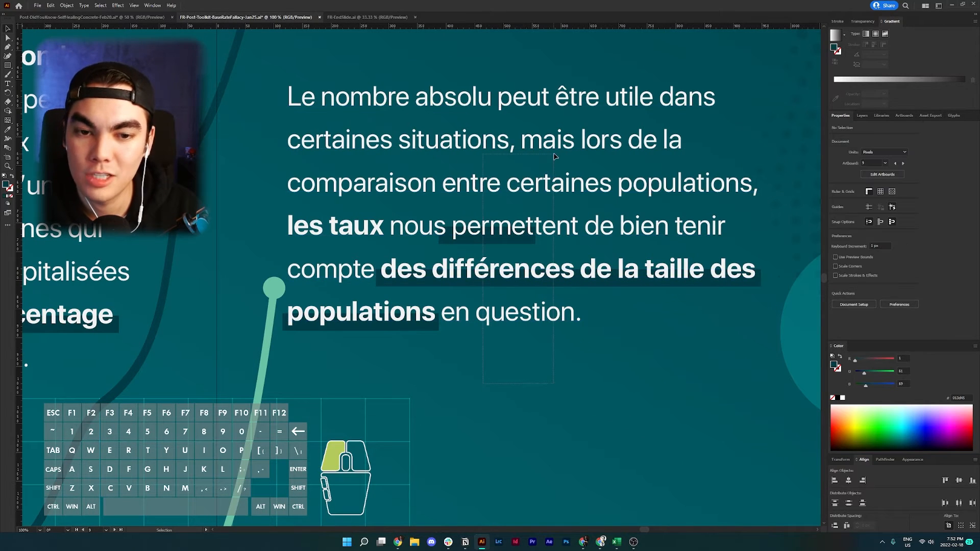
shift+click(520, 190)
click(488, 240)
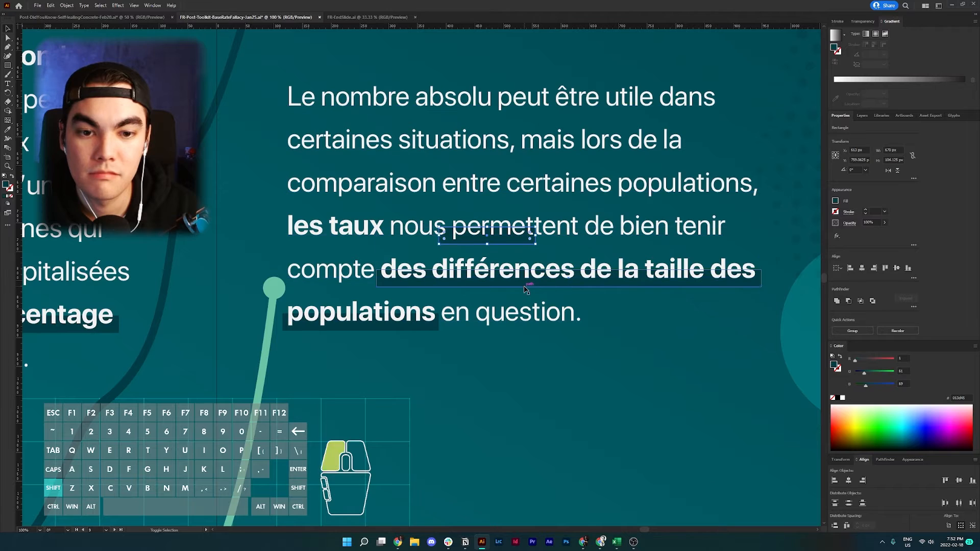
drag(487, 240, 389, 236)
scroll(390, 237, down, 2)
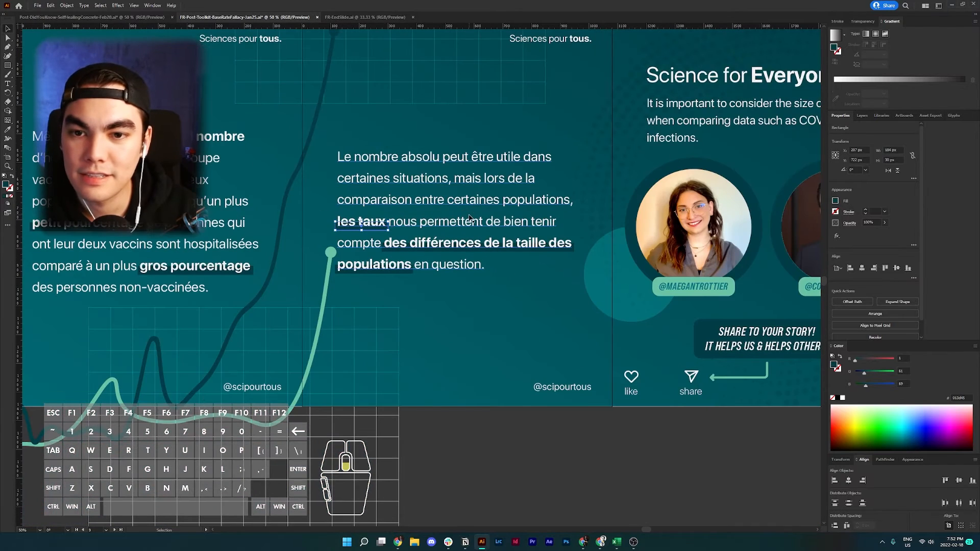
click(415, 307)
scroll(434, 289, down, 2)
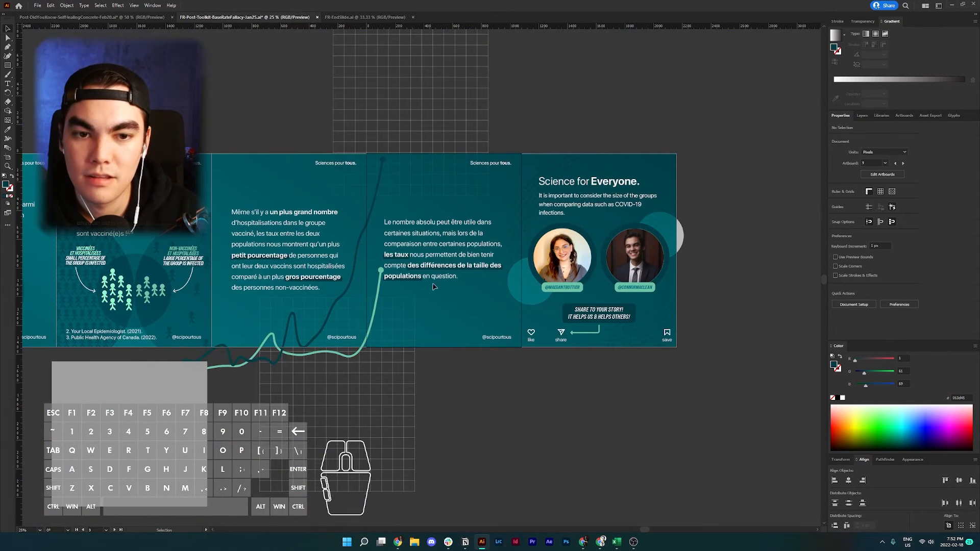
scroll(444, 281, up, 1)
scroll(562, 279, right, 2)
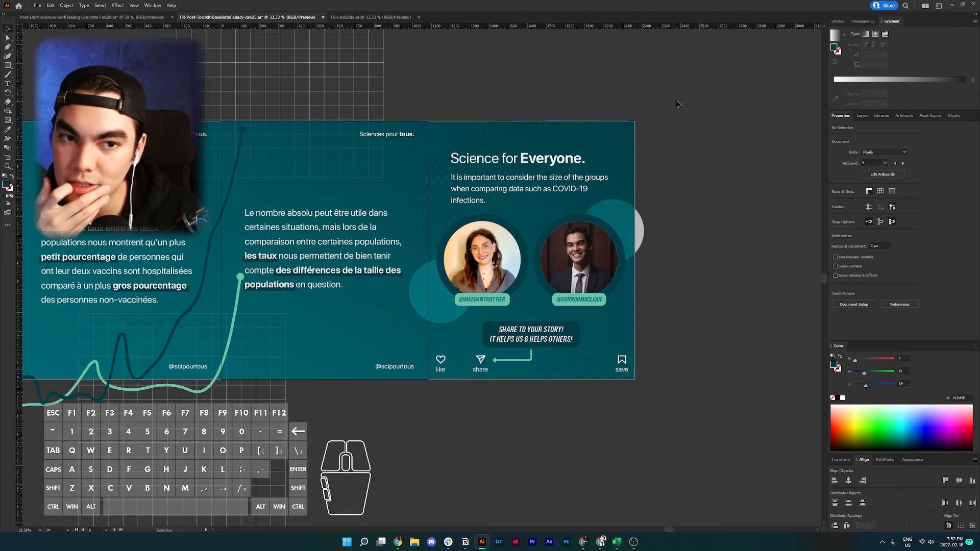
drag(682, 101, 509, 359)
drag(430, 417, 428, 419)
click(738, 185)
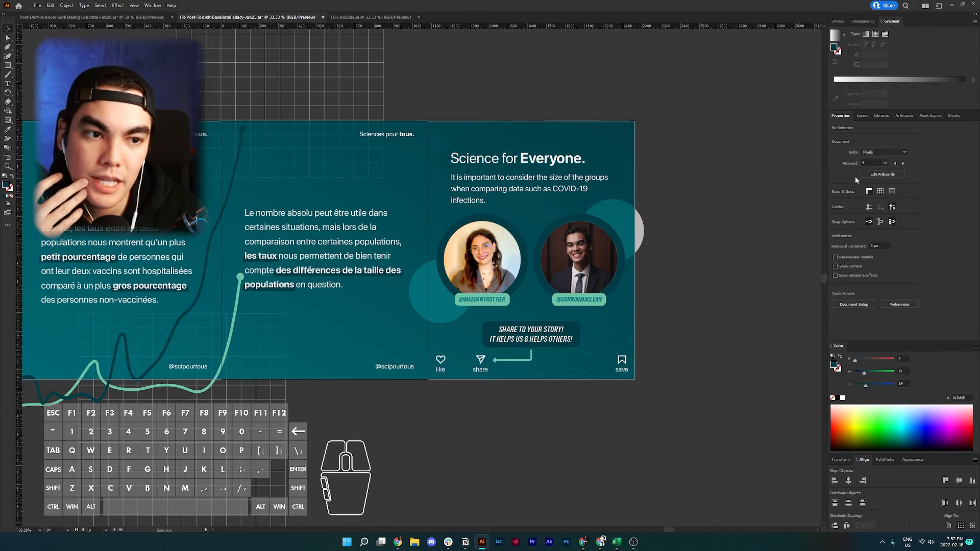
Examine the document's layers to see which one holds the carousel's background grids and curves.
click(863, 116)
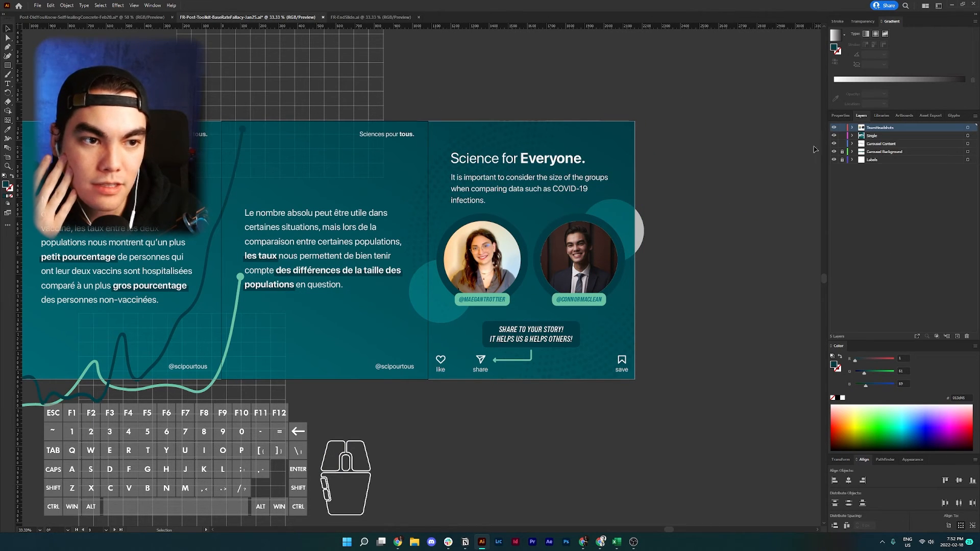
click(866, 153)
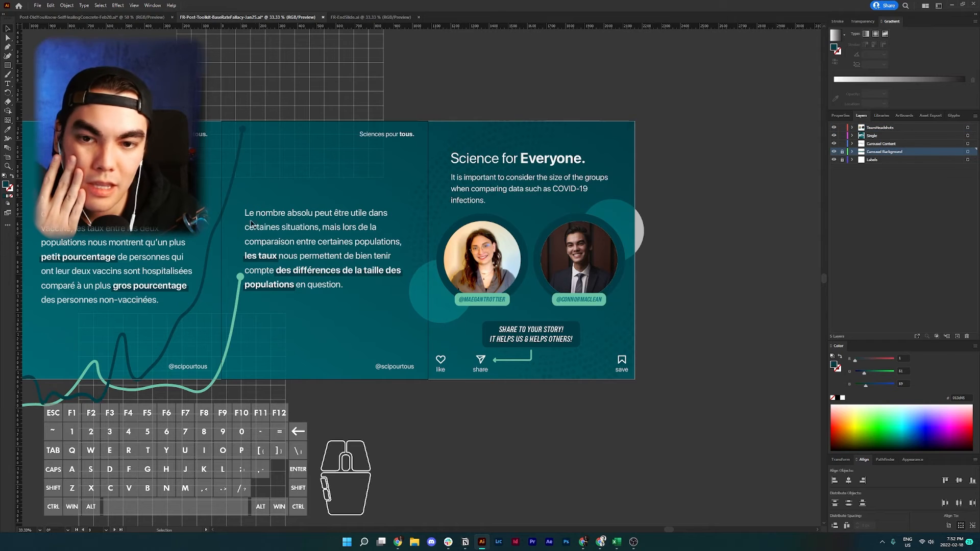
click(223, 97)
click(223, 97)
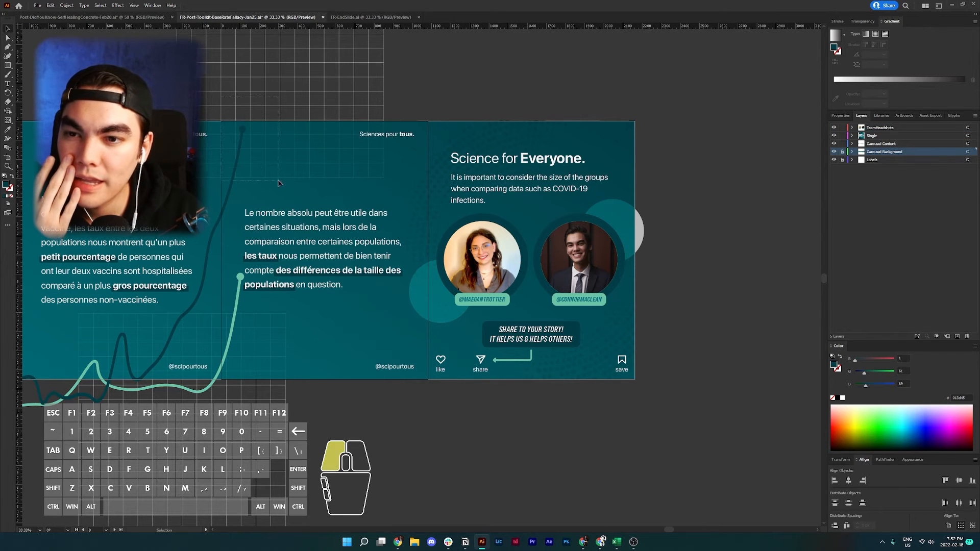
scroll(251, 123, left, 3)
scroll(251, 123, left, 5)
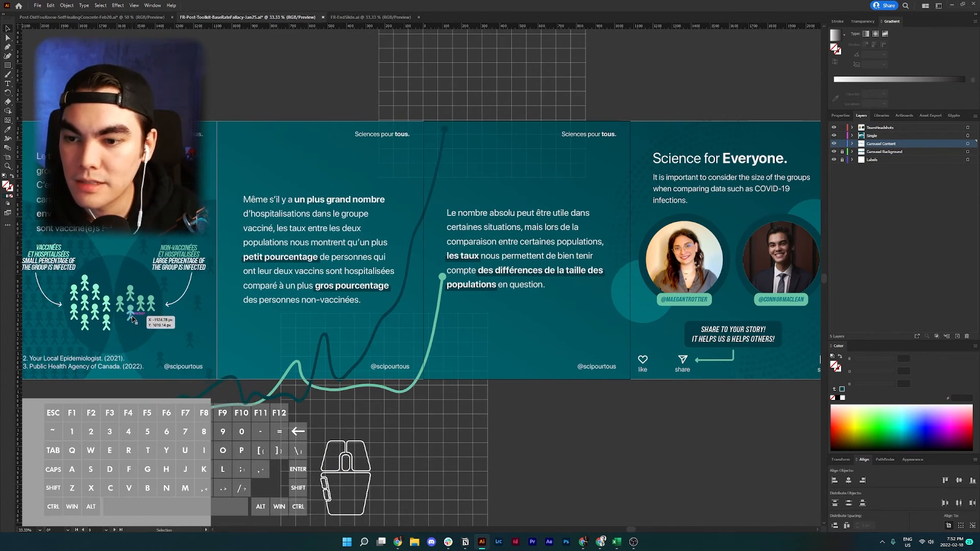
click(128, 342)
click(308, 398)
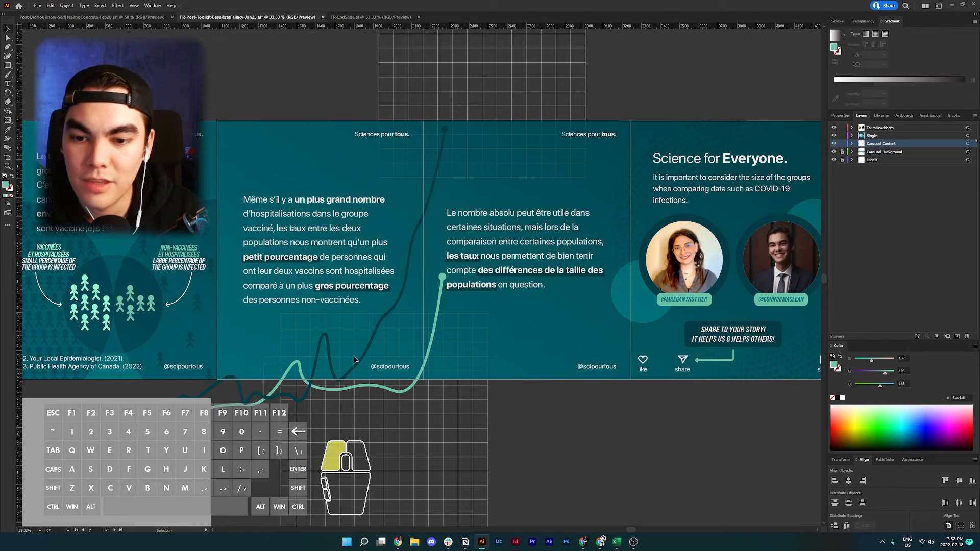
click(389, 366)
click(362, 352)
click(274, 353)
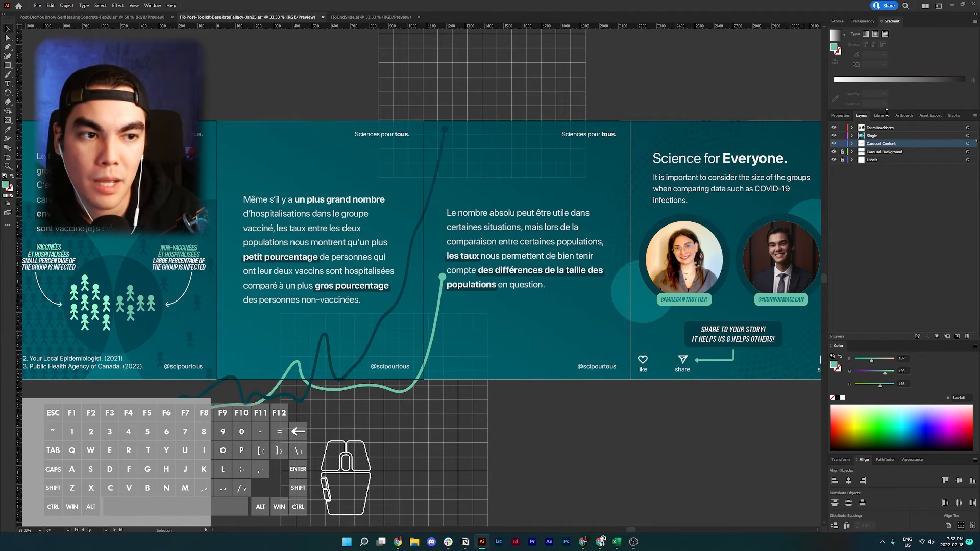
Unlock the Carousel Background layer, inspect its grid artwork, and lock the layer again.
click(301, 389)
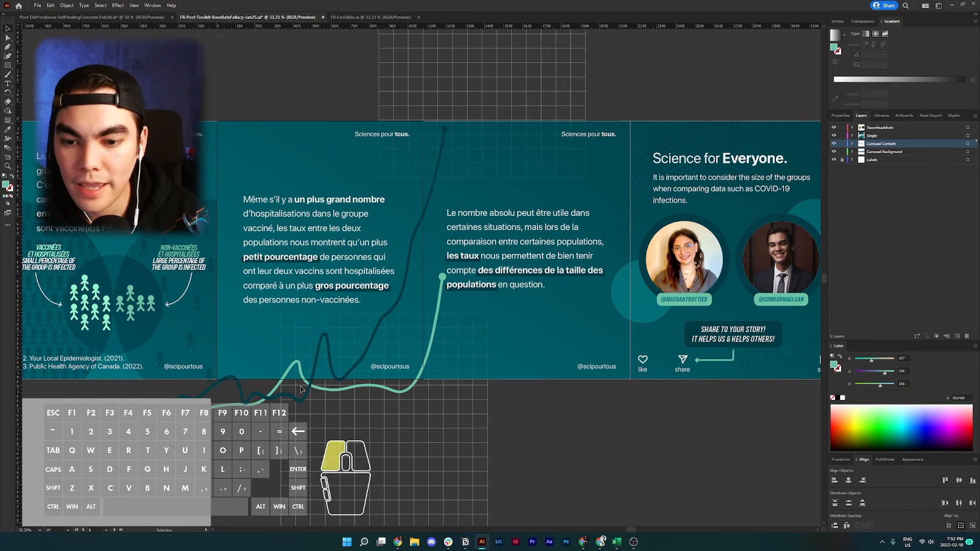
click(518, 95)
click(442, 328)
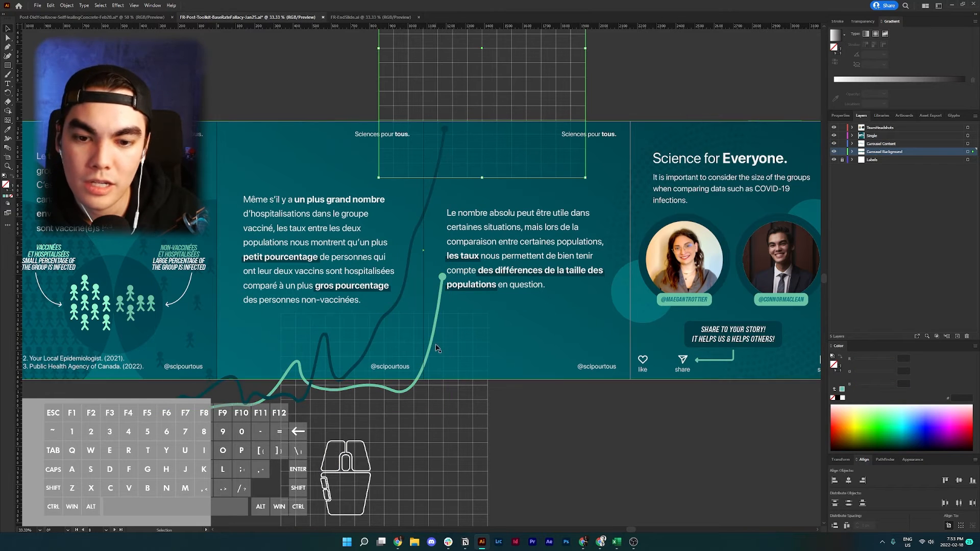
click(842, 160)
scroll(515, 171, right, 5)
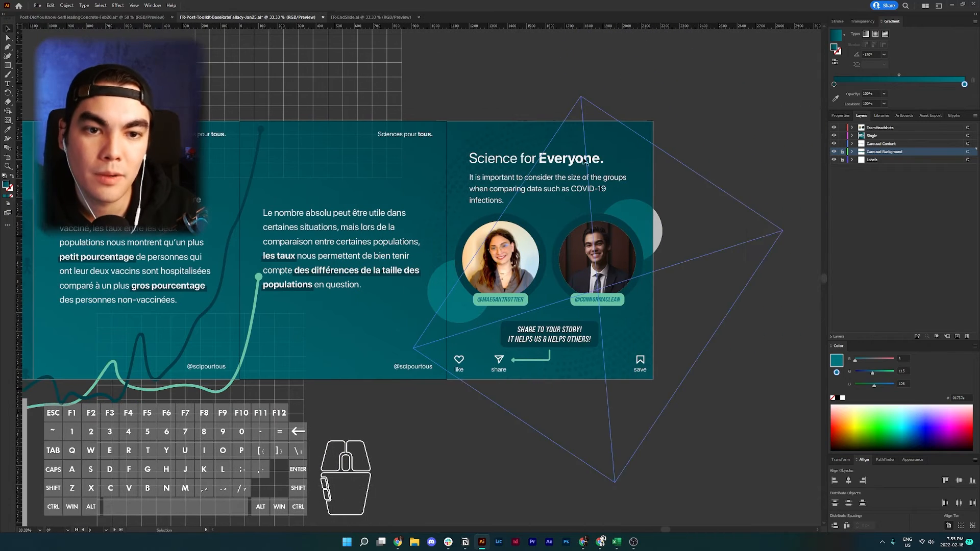
click(515, 166)
shift+click(510, 189)
shift+click(494, 251)
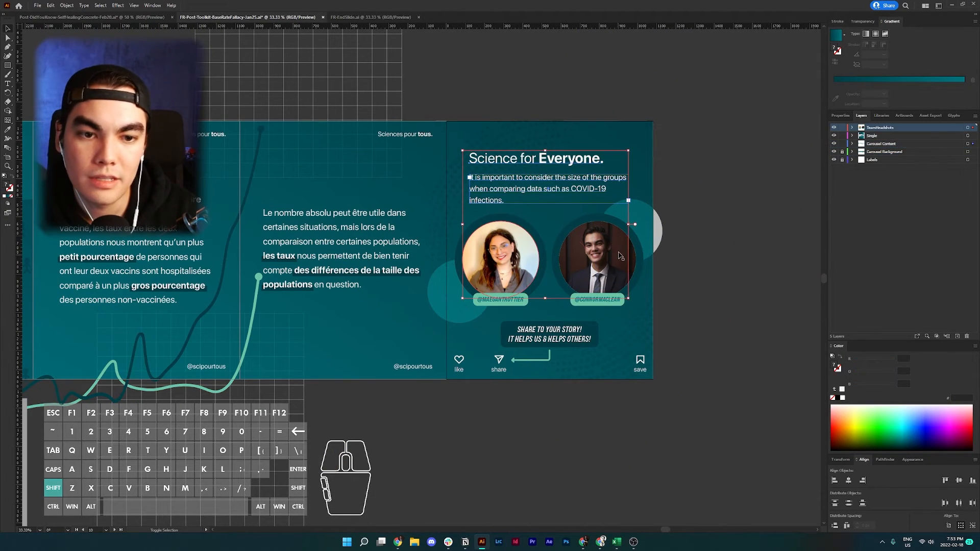
click(703, 258)
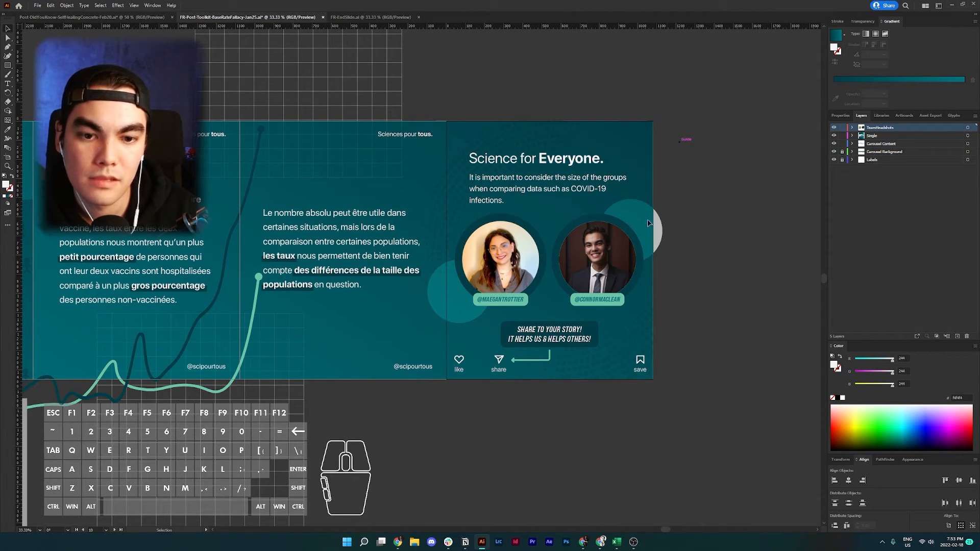
drag(504, 266, 734, 250)
click(502, 302)
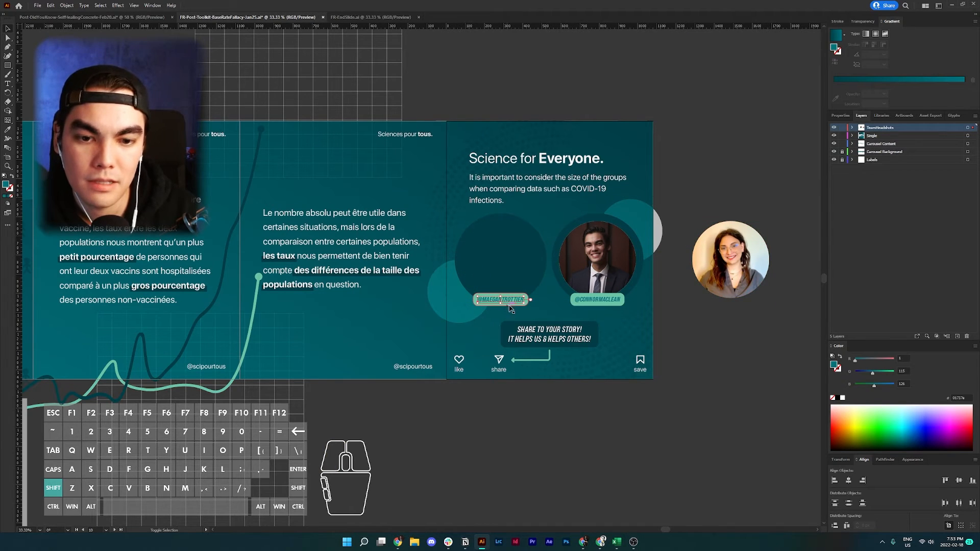
key(ctrl+z)
Move both team headshots with their rings and handle labels off the last slide, leaving the decorative circles in place.
click(703, 221)
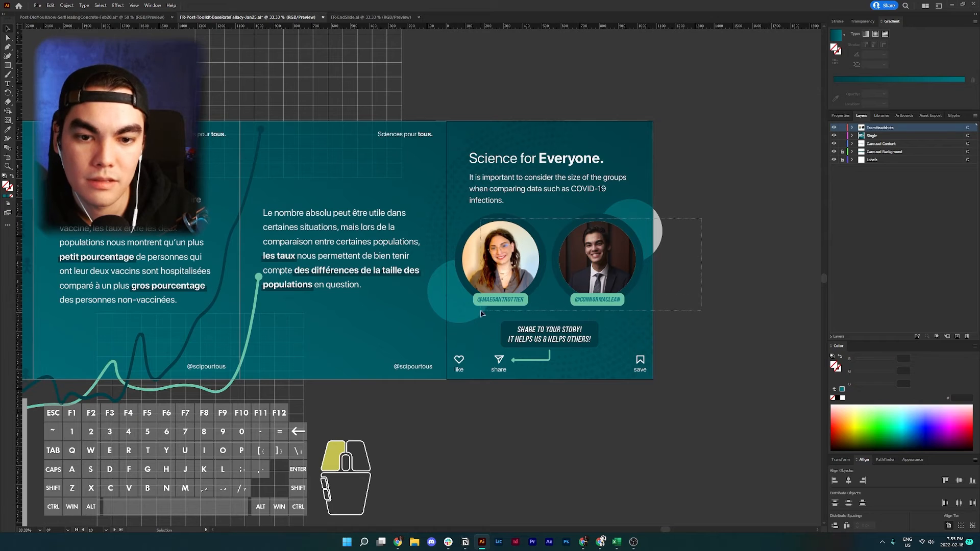
drag(481, 311, 481, 310)
scroll(516, 251, up, 1)
shift+click(406, 332)
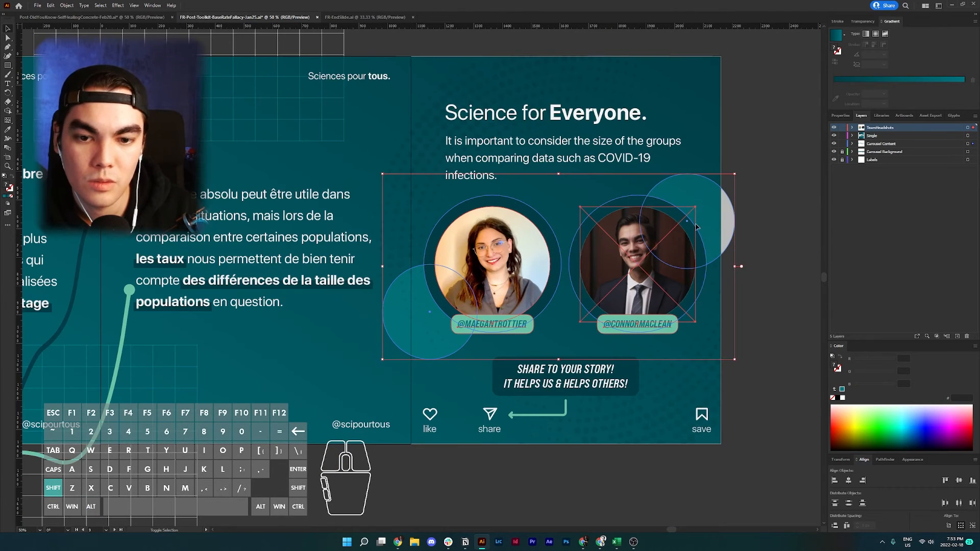
shift+click(725, 197)
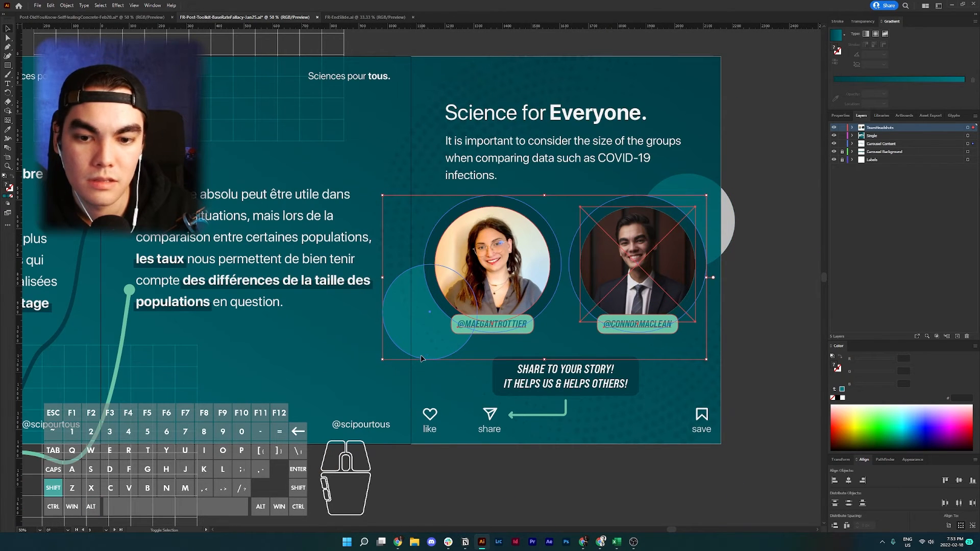
drag(503, 279, 800, 277)
scroll(800, 276, right, 2)
drag(626, 271, 540, 286)
click(541, 286)
Delete all the remaining English content and decorative circles from the last slide, keeping its locked background.
scroll(540, 286, down, 1)
drag(535, 108, 312, 405)
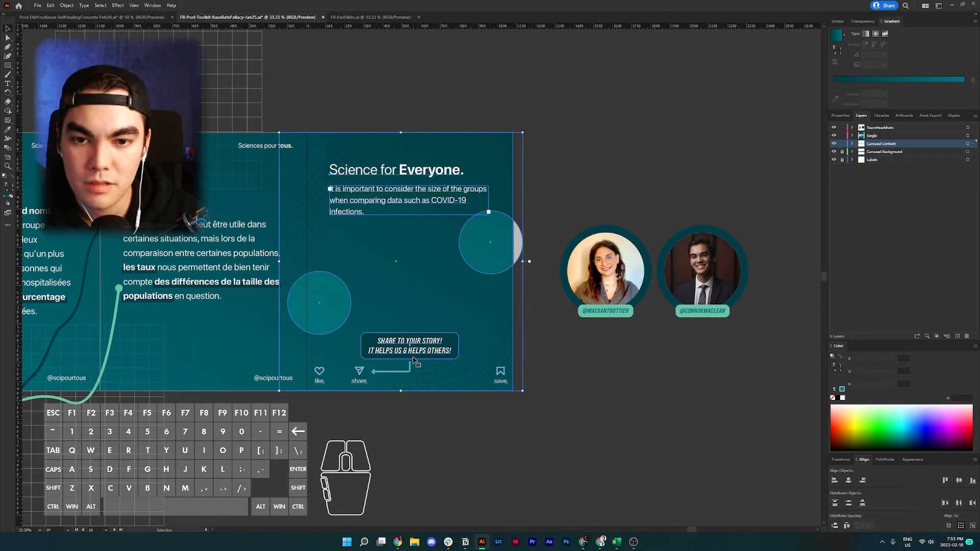
key(BackSpace)
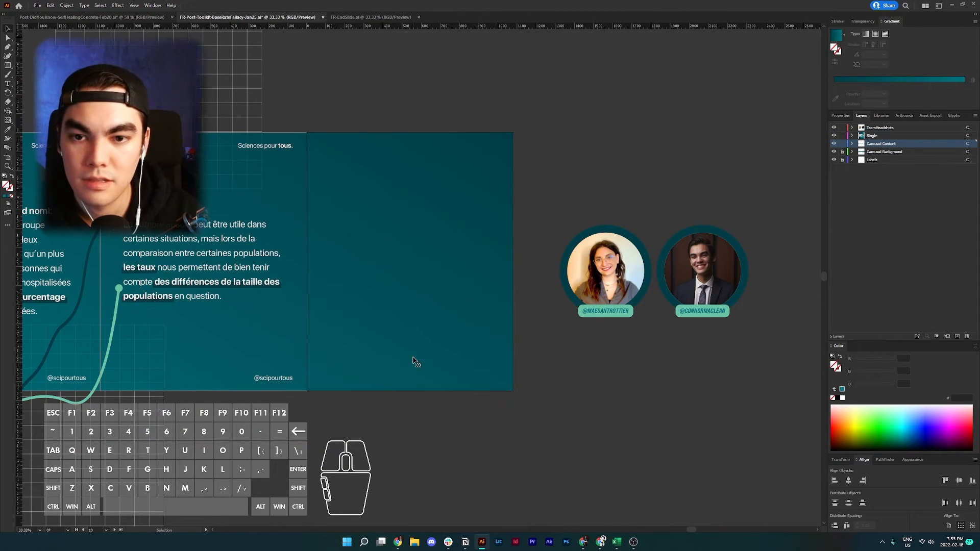
Copy all the content of the Regular text version slide from FR-EndSlide.ai and return to the base rate fallacy carousel document.
click(368, 22)
scroll(486, 210, left, 3)
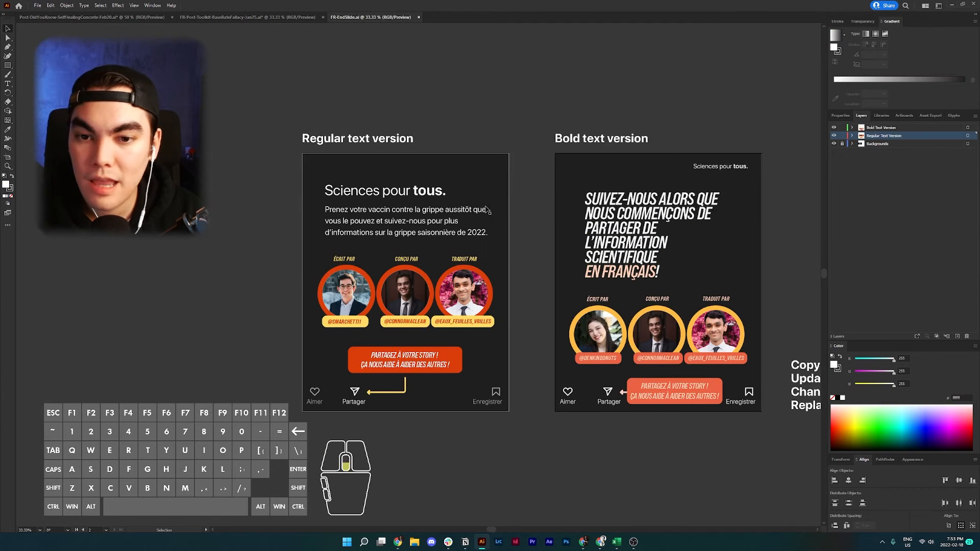
scroll(487, 211, left, 3)
scroll(487, 210, down, 2)
click(341, 107)
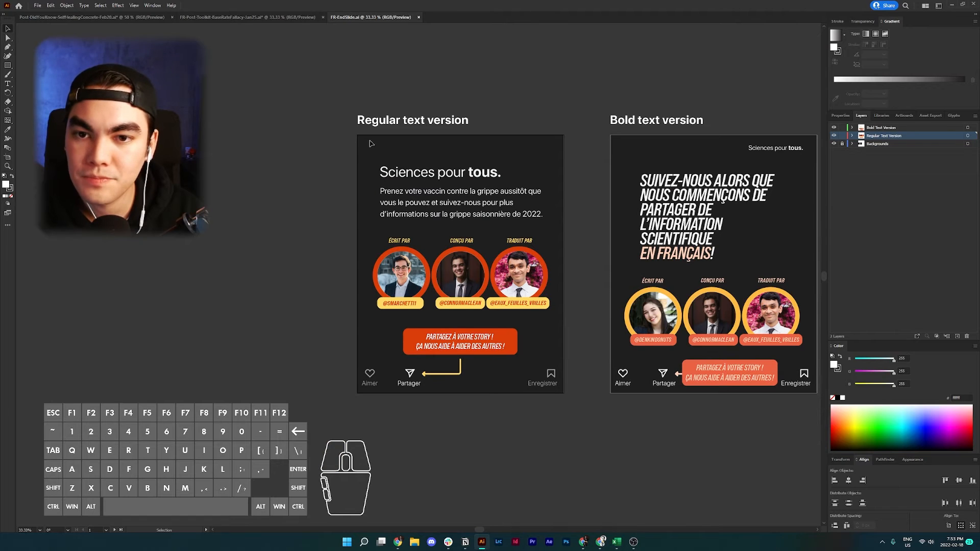
click(366, 141)
drag(346, 116, 354, 137)
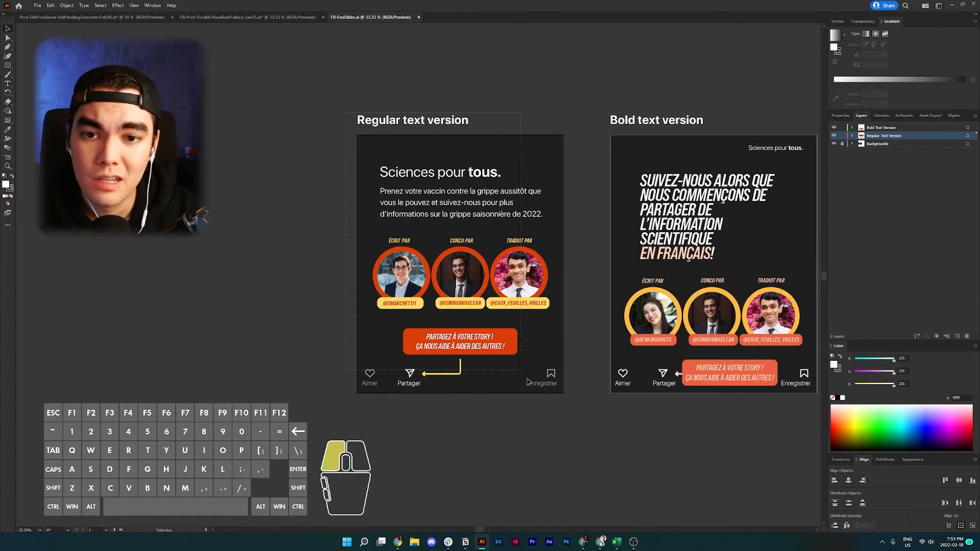
drag(571, 412, 574, 413)
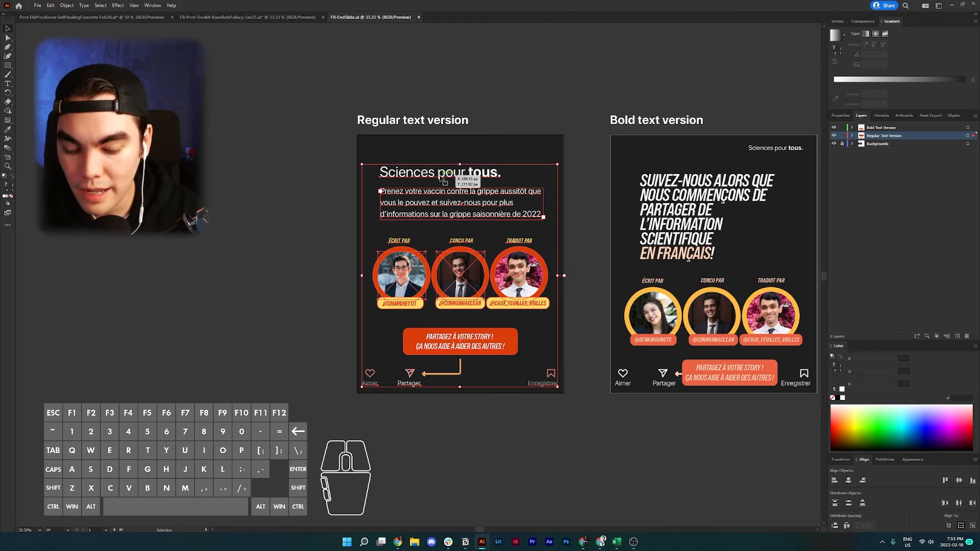
key(ctrl)
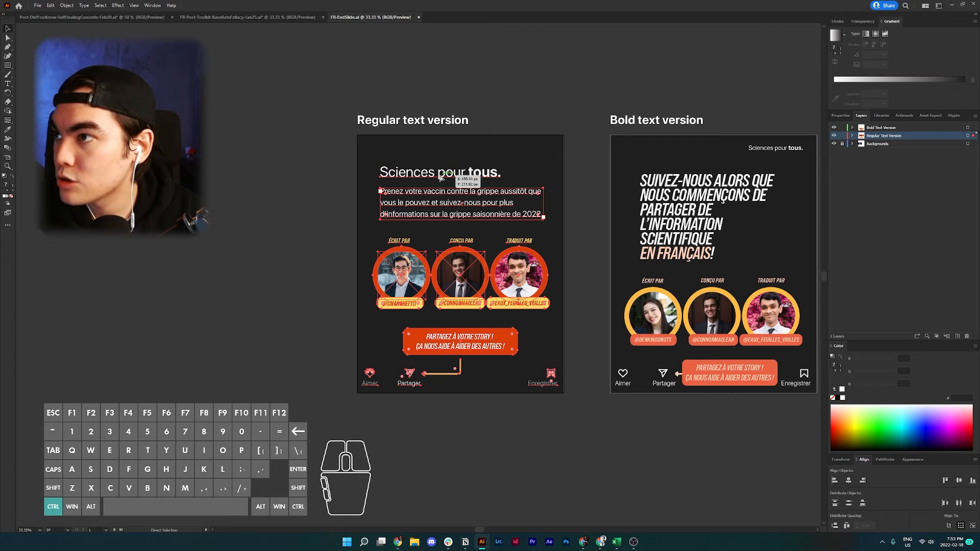
click(287, 18)
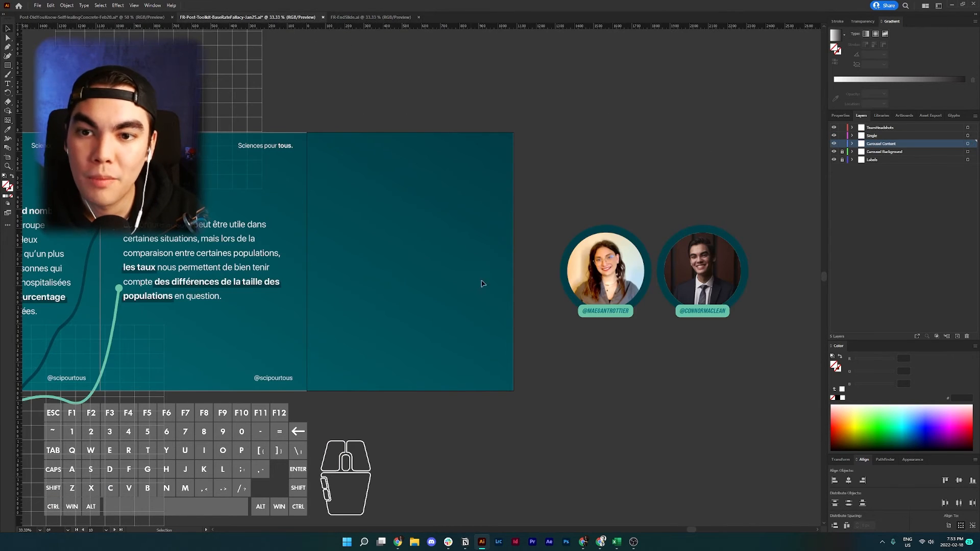
Paste the copied French end slide content in its original position on the empty last slide.
click(407, 197)
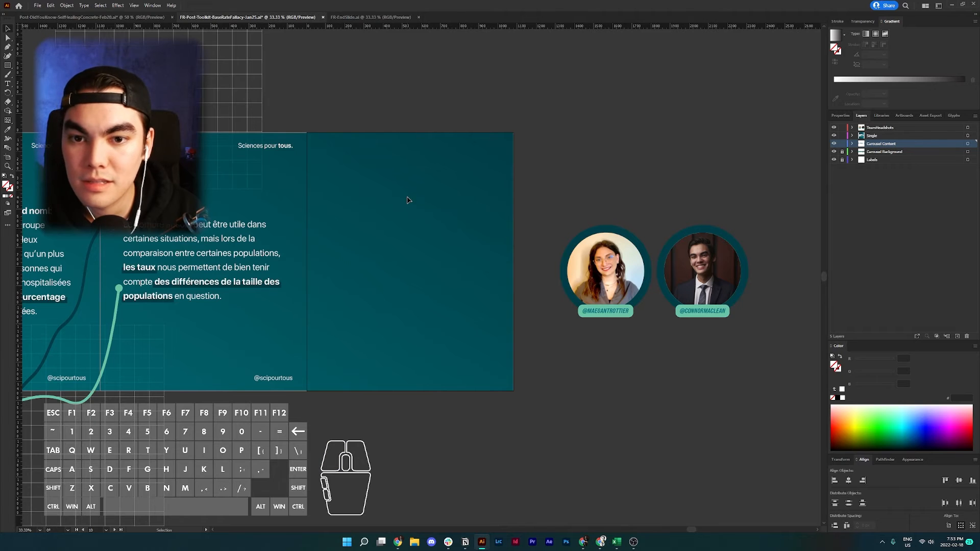
click(437, 236)
alt+scroll(490, 245, up, 2)
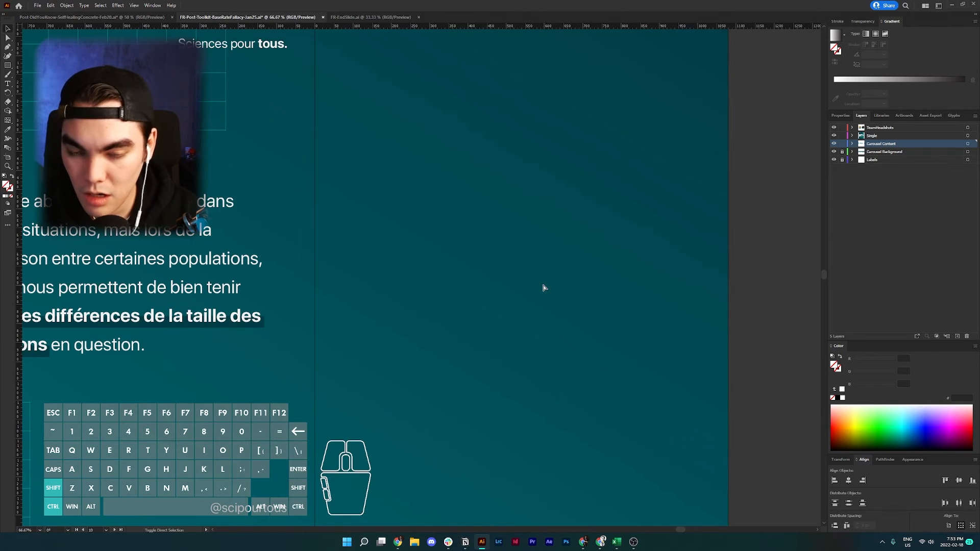
key(ctrl+shift+v)
scroll(554, 285, down, 1)
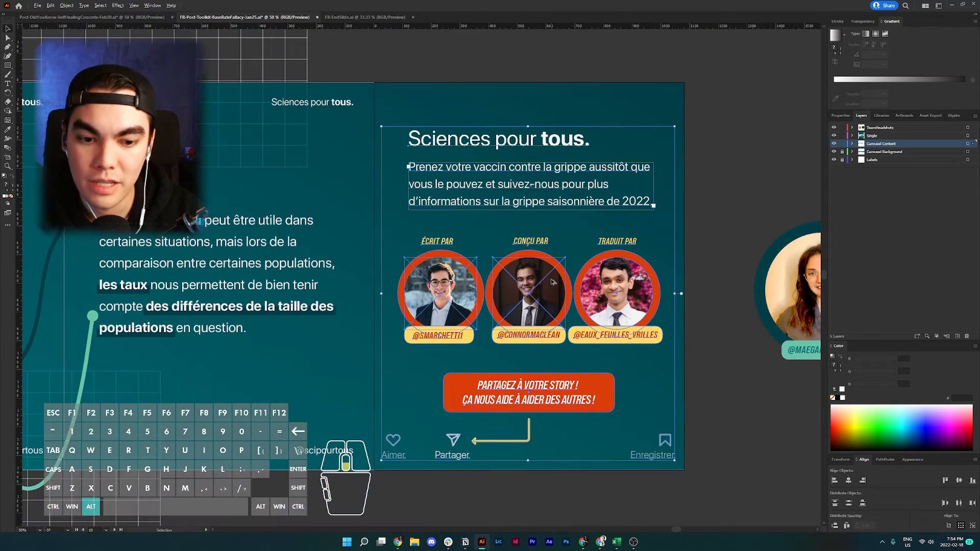
click(701, 170)
Recolour the "PARTAGEZ À VOTRE STORY !" box with the dark teal sampled from the headshot ring beside the slide.
click(598, 381)
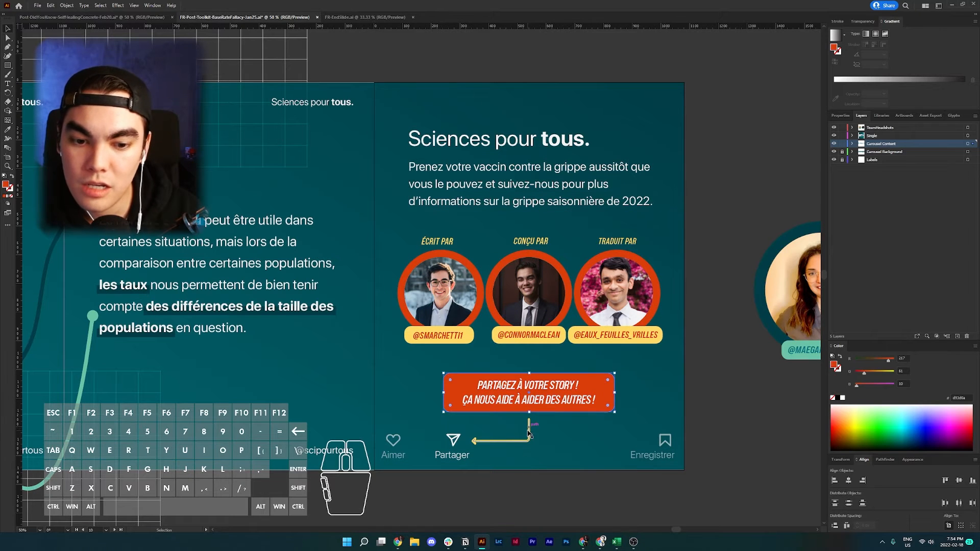
scroll(559, 403, down, 1)
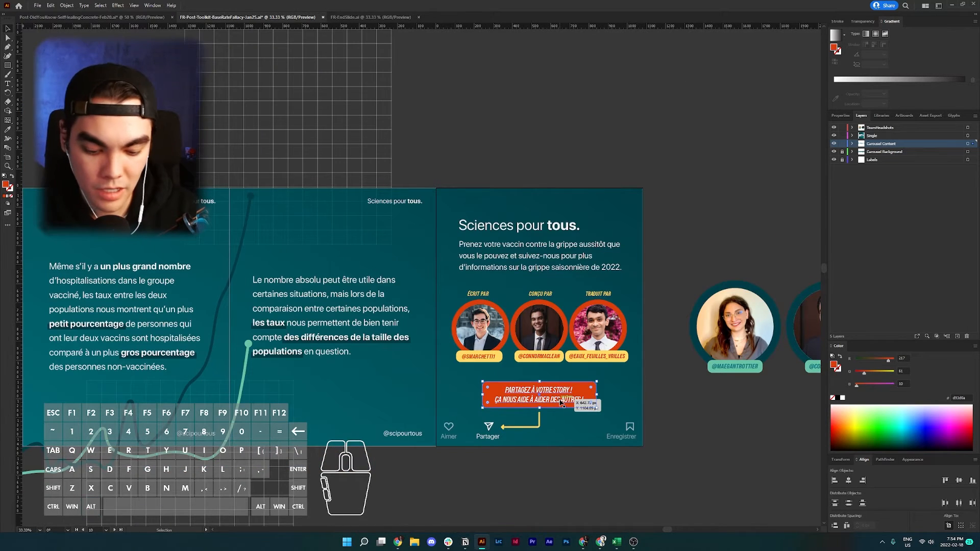
key(i)
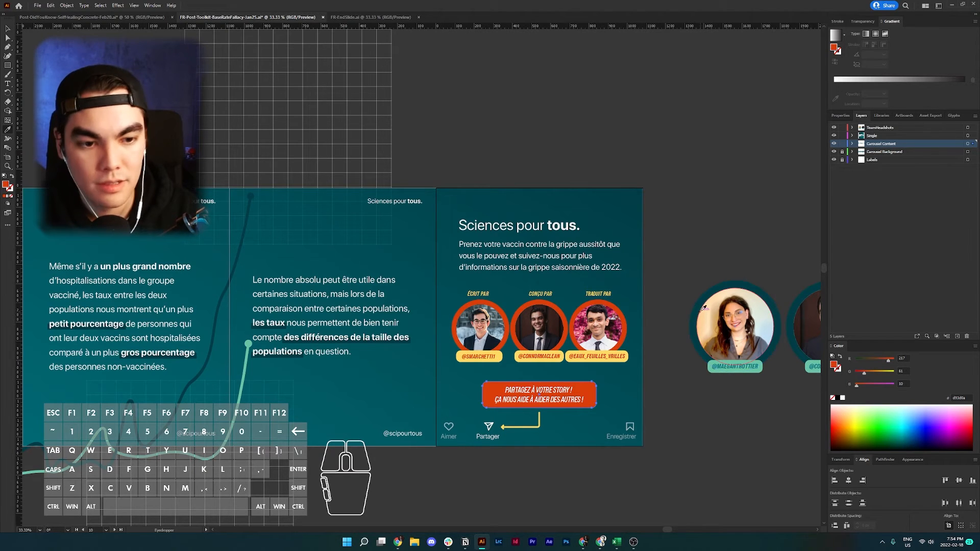
click(695, 315)
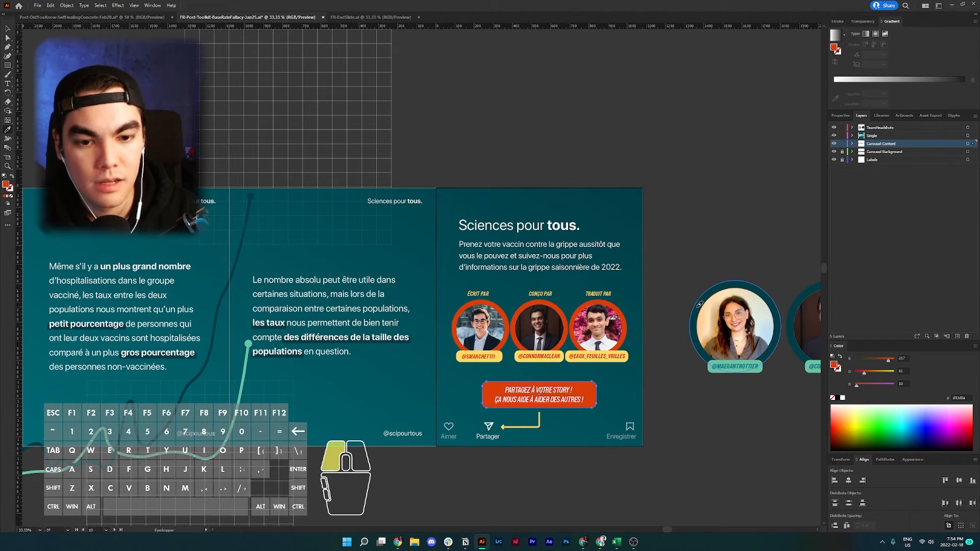
Set the stroke colour of the arrow leading to the Partager icon to #F4F4F4.
click(536, 428)
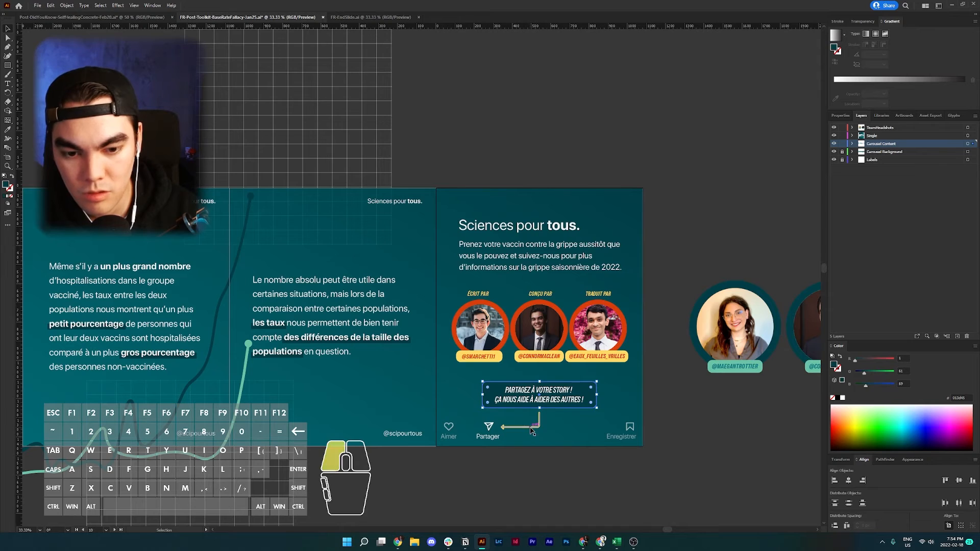
double_click(9, 188)
text(f4f4f4)
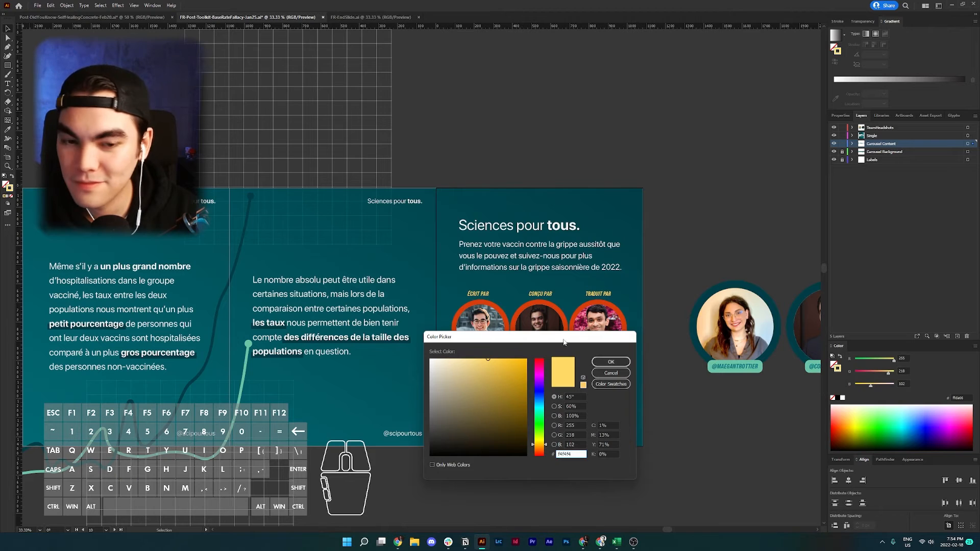
drag(564, 342, 628, 91)
click(675, 111)
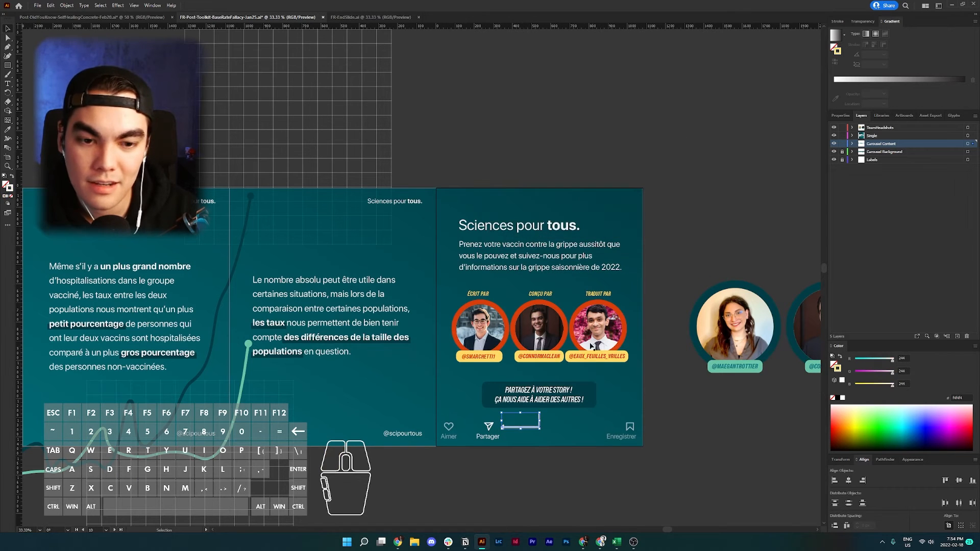
Replace the flu vaccine paragraph with "Il est important de tenir compte de la taille des groupes lors de la comparaison de données telles que les hospitalisations de COVID-19.".
scroll(592, 346, up, 1)
click(471, 302)
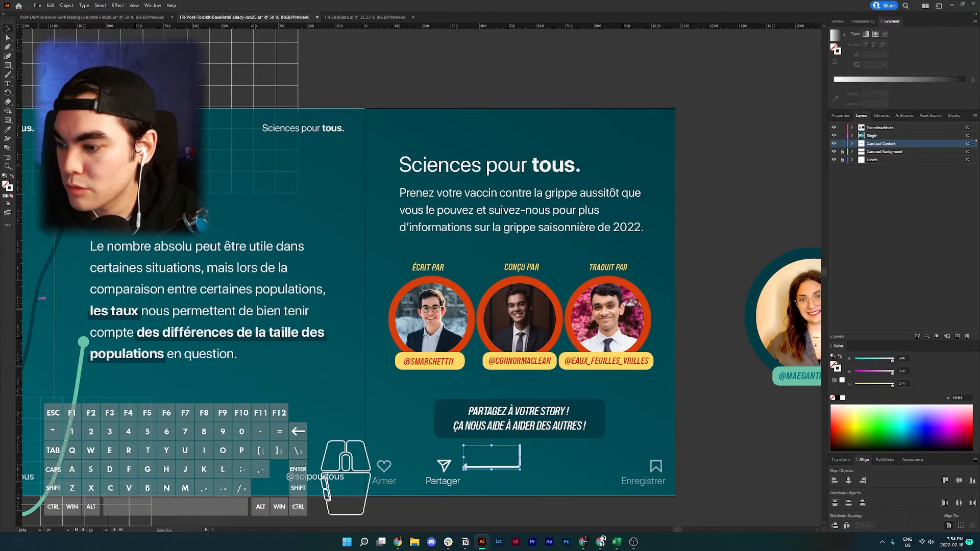
click(40, 296)
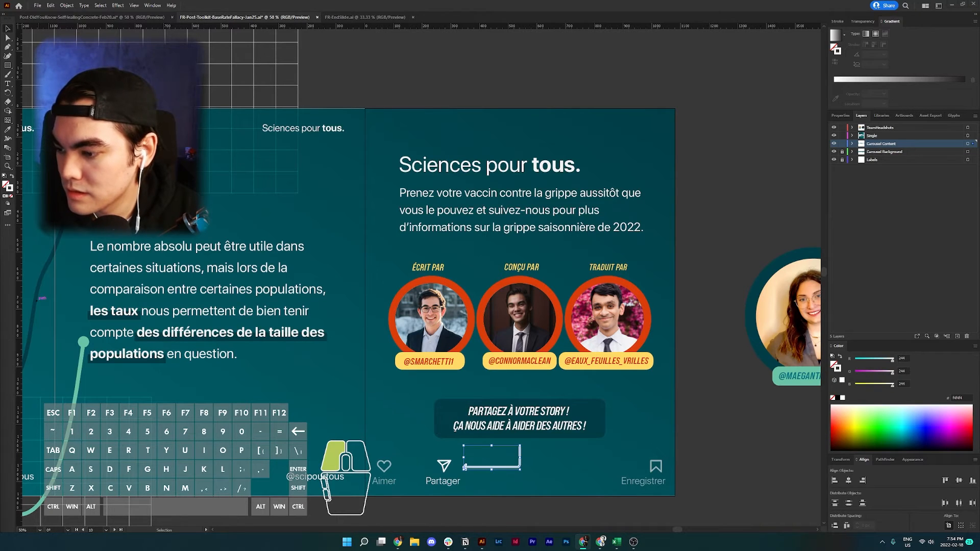
triple_click(489, 231)
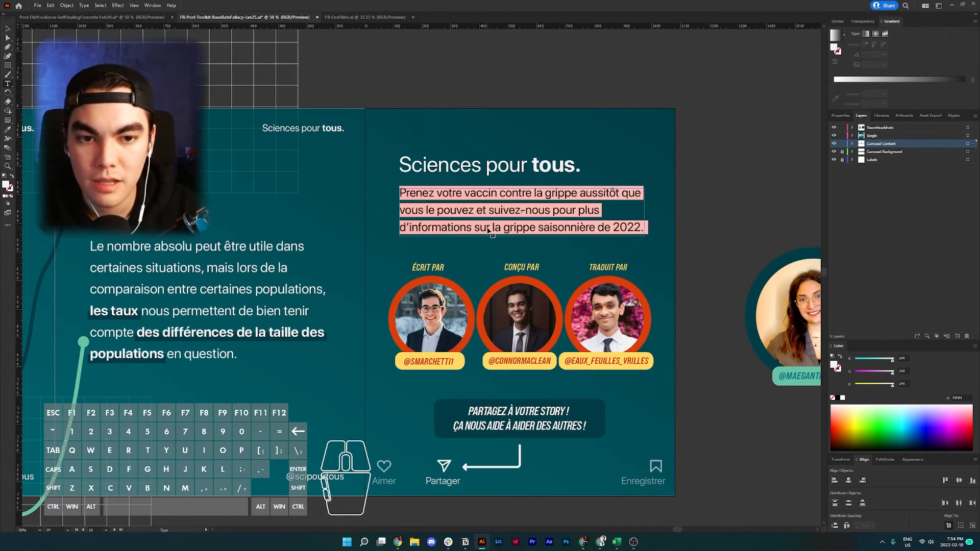
text(Il est important de tenir compte de la taille des groupes lors de la comparaison de données telles que les hospitalisations de COVID-19.)
key(Escape)
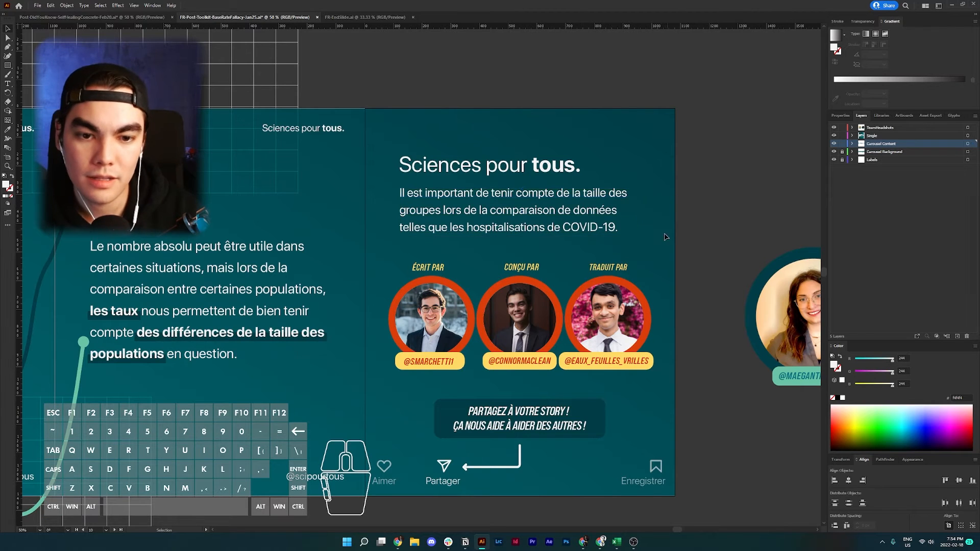
Ungroup the pasted credits block so its three headshots, rings and role labels are separate objects.
scroll(536, 260, right, 3)
drag(335, 268, 511, 265)
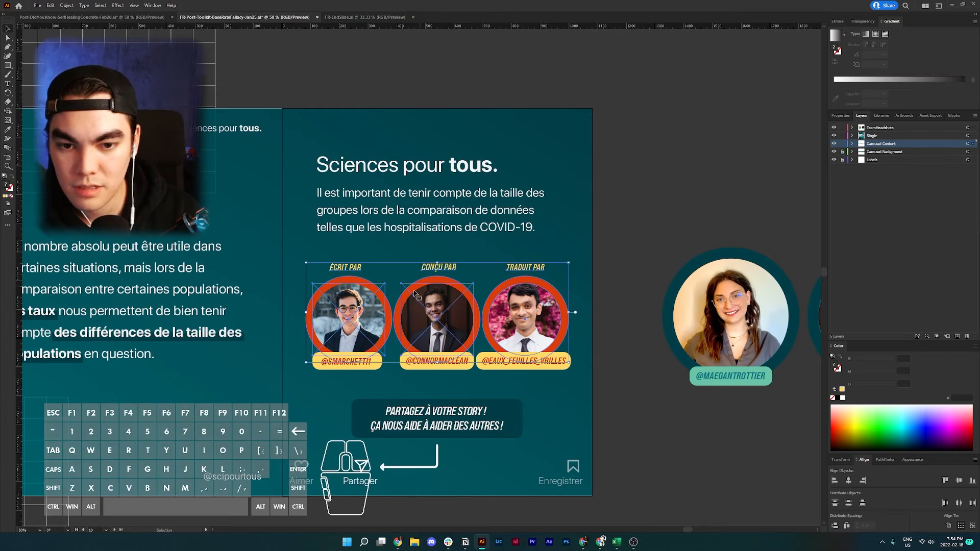
click(392, 257)
click(452, 266)
click(347, 269)
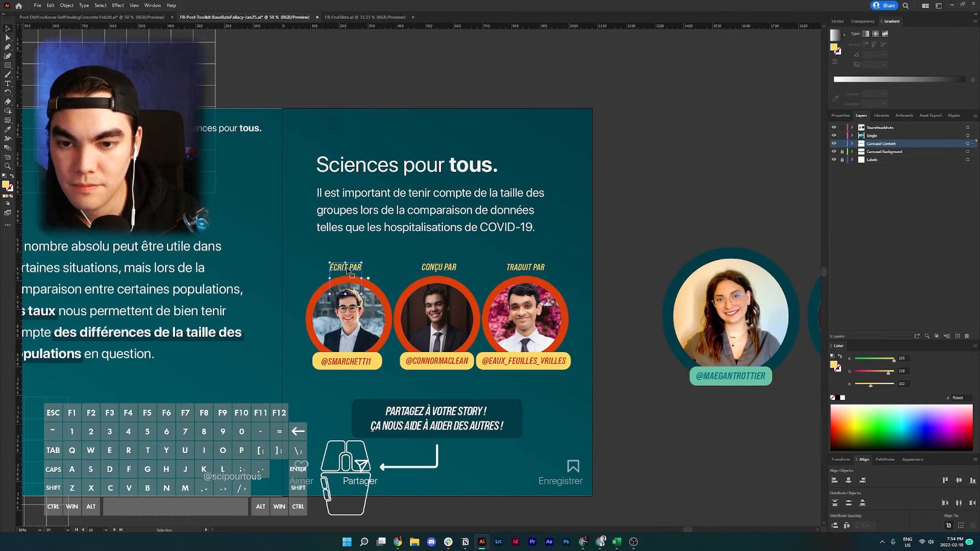
click(355, 309)
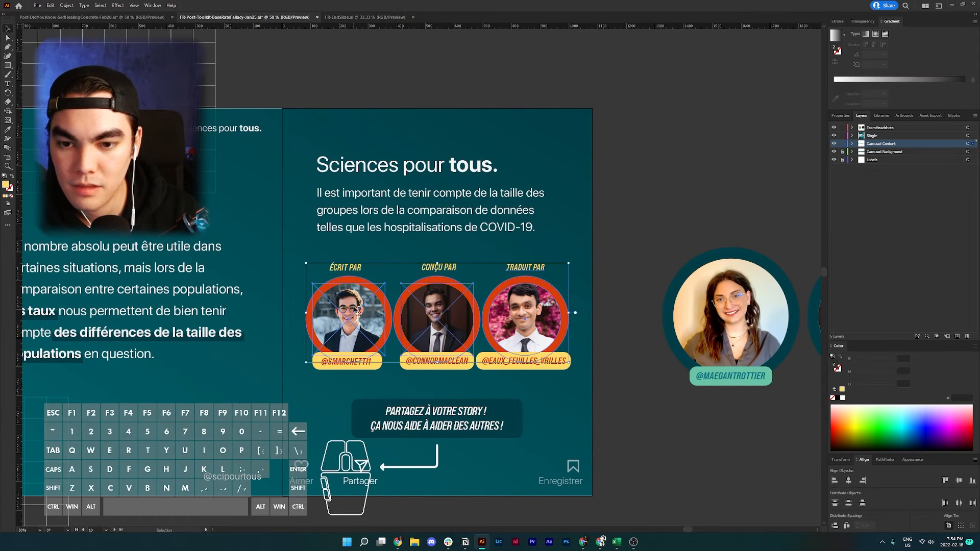
right_click(523, 267)
click(545, 334)
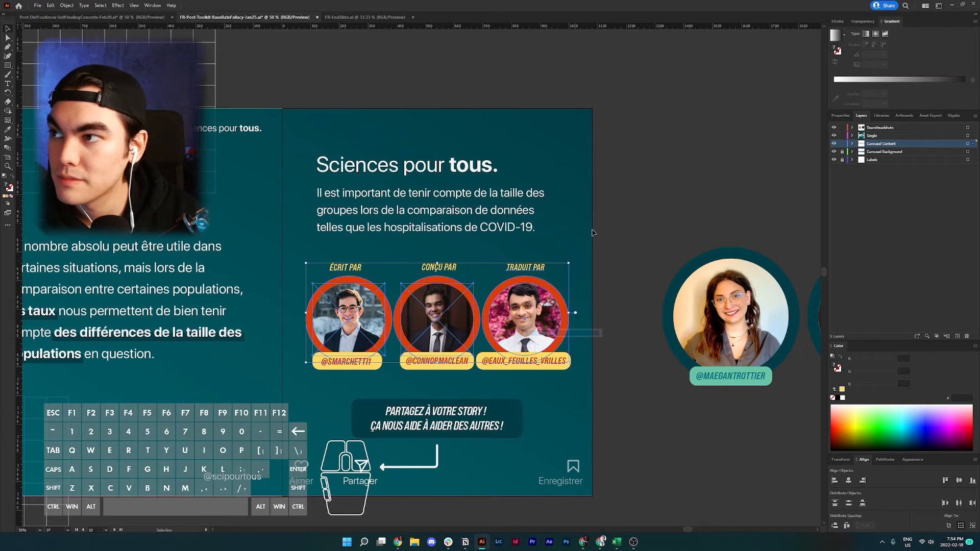
Recolour the ÉCRIT PAR, CONÇU PAR and TRADUIT PAR labels with the light green #6BC4A6 sampled from the colour palette.
click(526, 267)
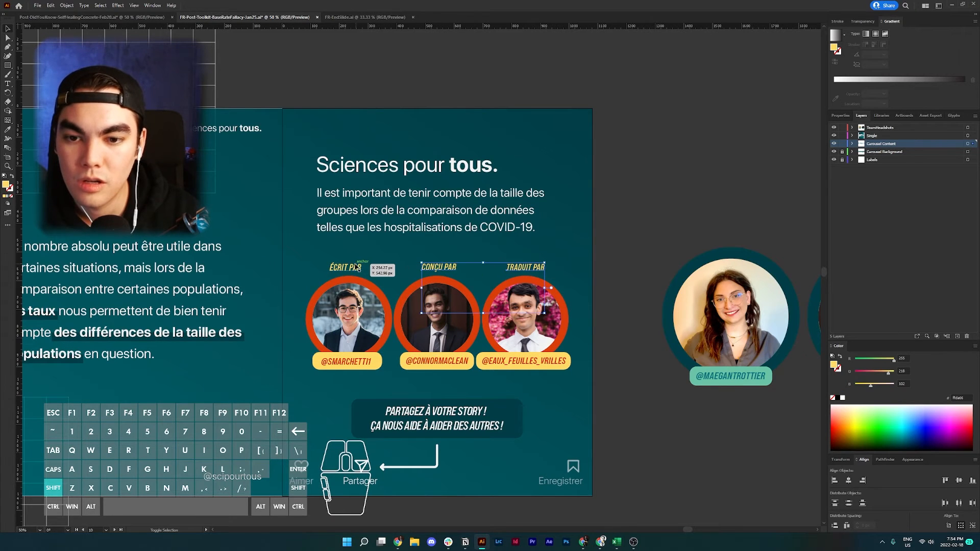
shift+click(442, 267)
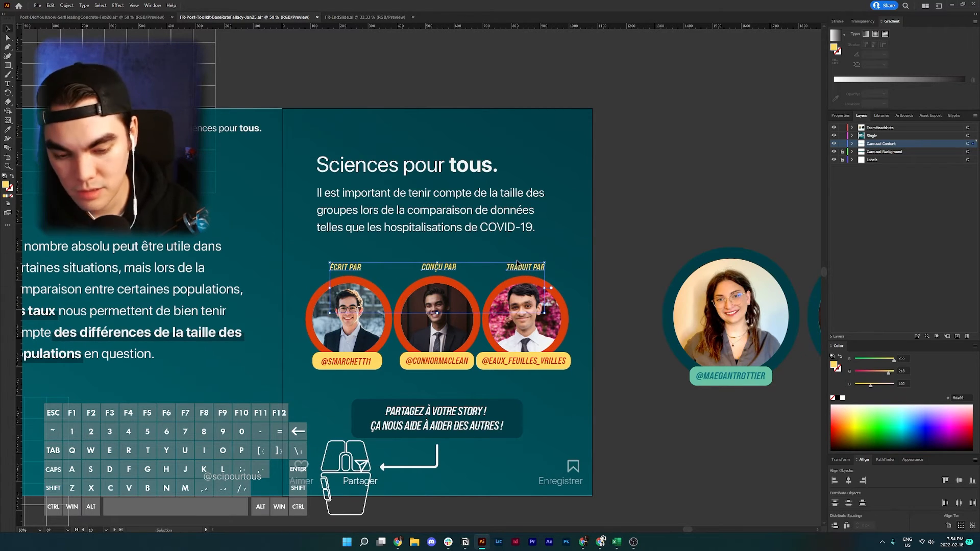
key(i)
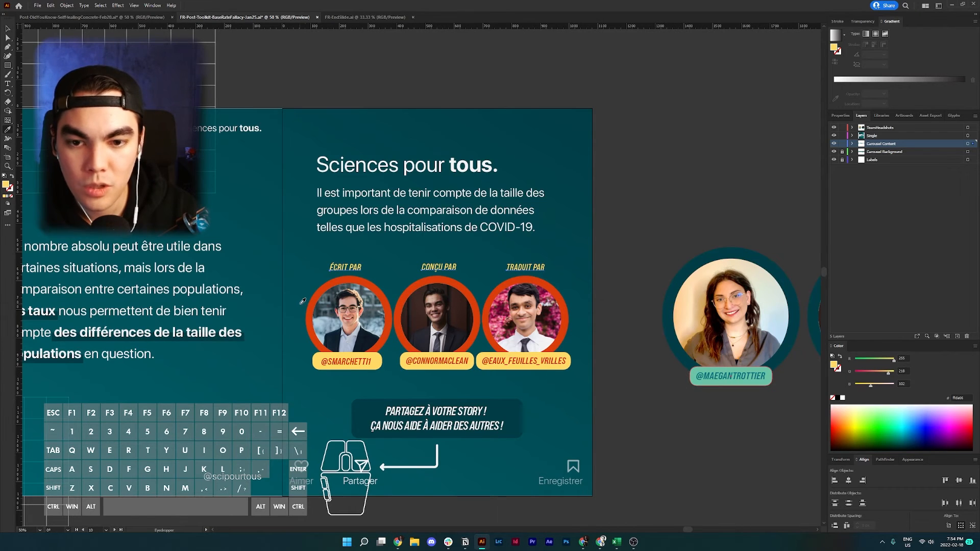
scroll(302, 301, down, 3)
scroll(302, 301, left, 10)
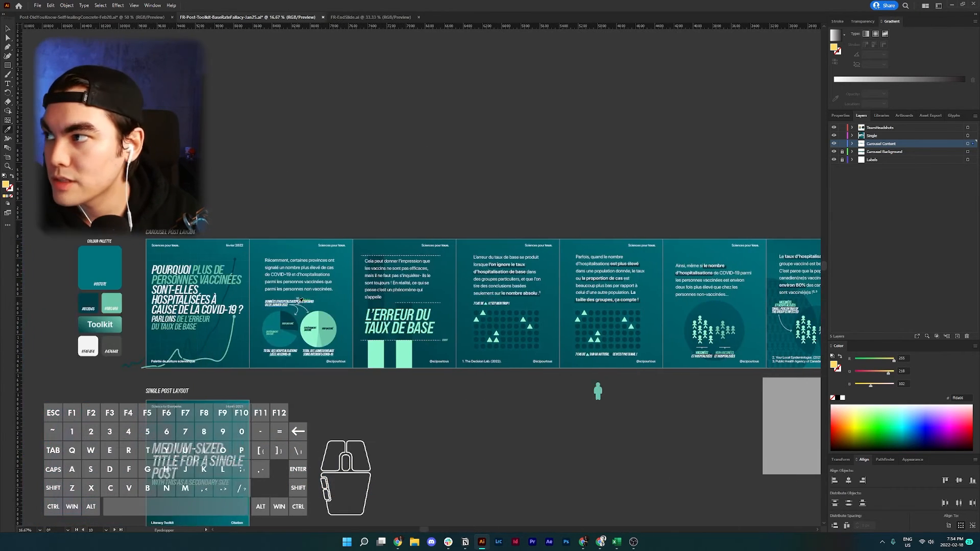
scroll(302, 301, left, 5)
scroll(516, 312, up, 5)
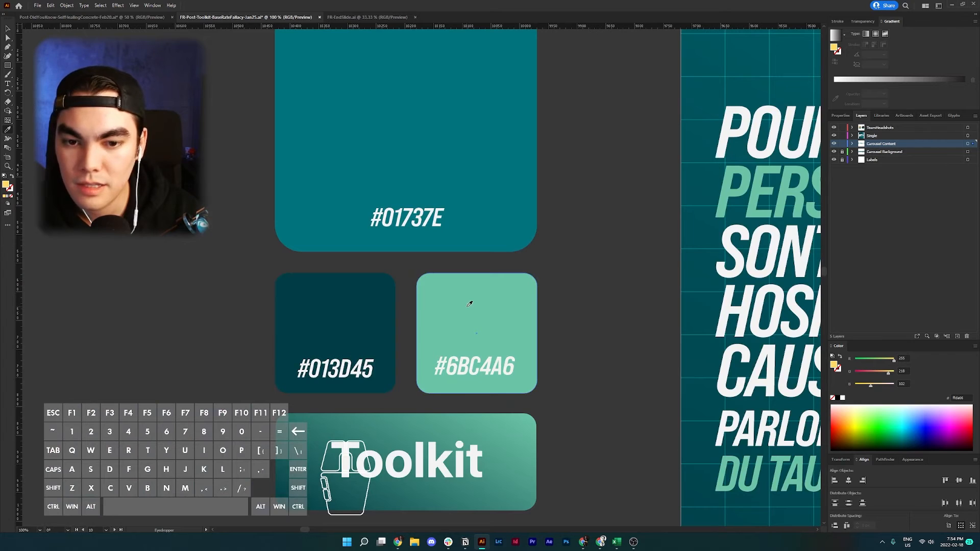
click(470, 304)
scroll(395, 229, down, 5)
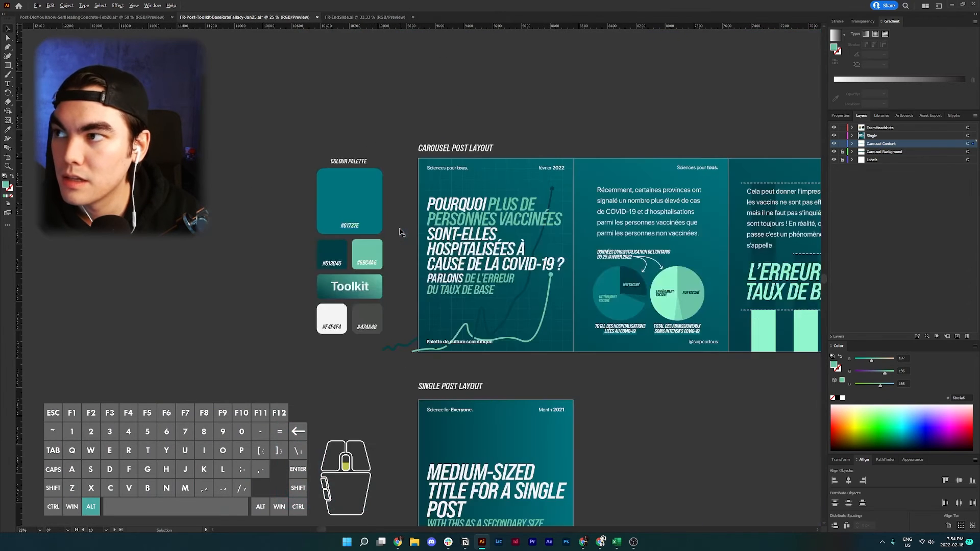
scroll(396, 229, right, 10)
scroll(396, 229, right, 10)
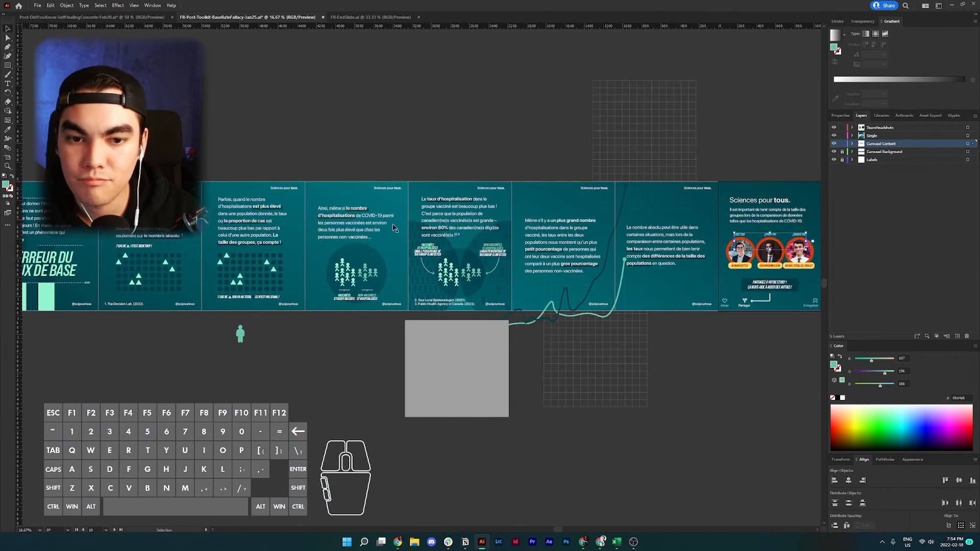
scroll(617, 250, up, 3)
click(684, 271)
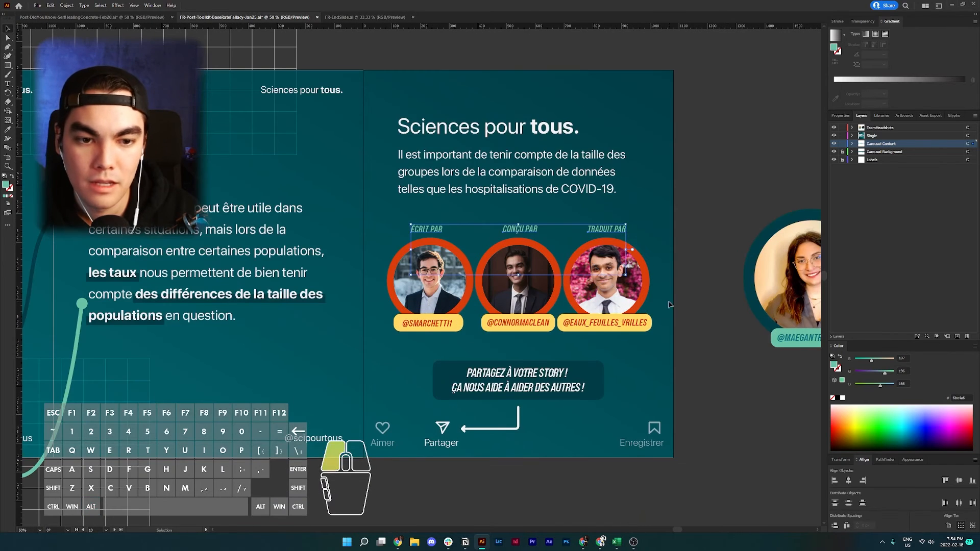
Try to delete the three template headshots with their rings and handle labels, and undo the deletion.
drag(685, 268, 595, 289)
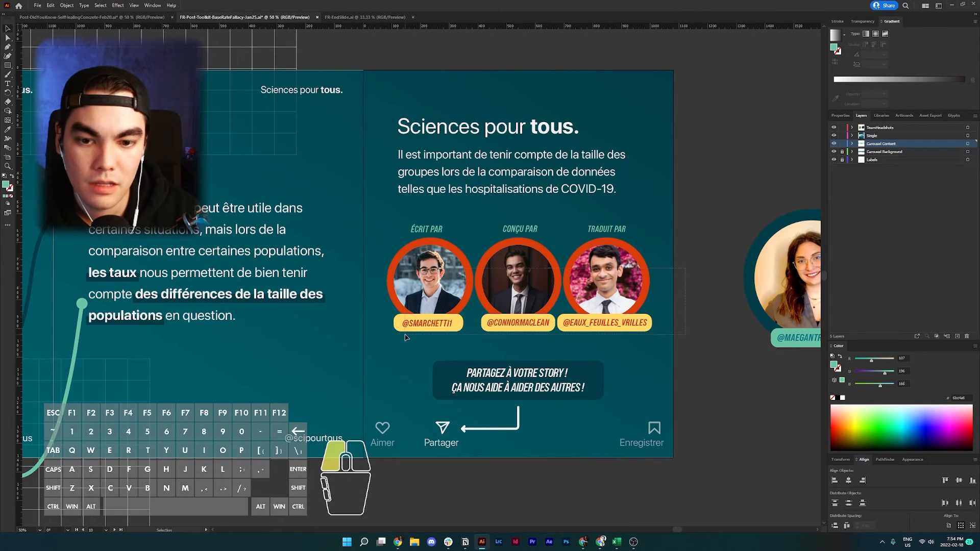
drag(405, 337, 406, 337)
key(Delete)
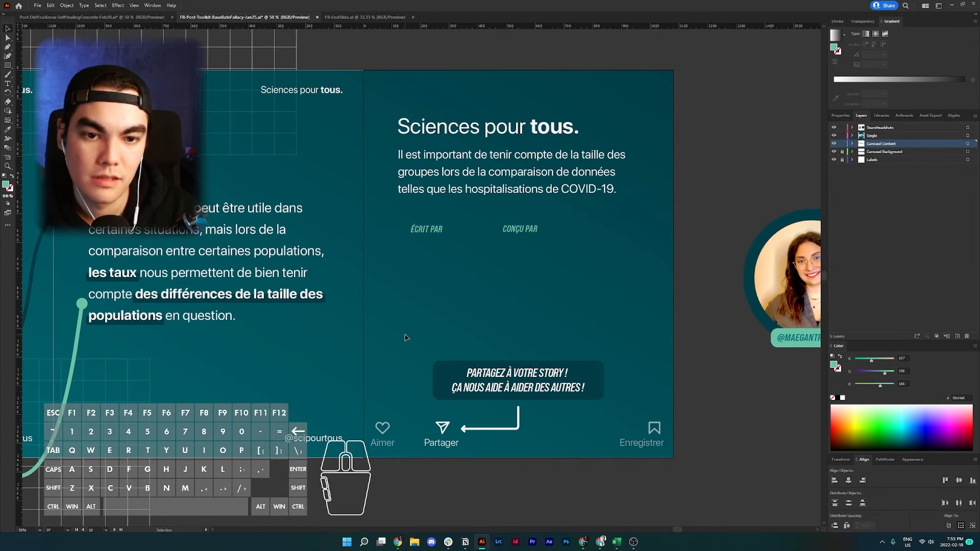
key(ctrl+z)
Delete the three template headshots with their orange rings and yellow handle labels, keeping all three role labels.
click(656, 238)
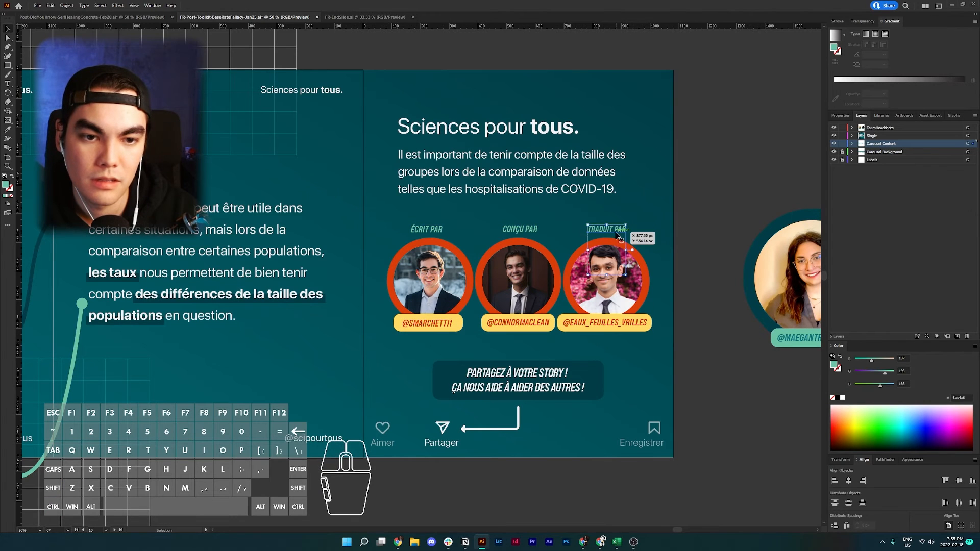
drag(668, 288, 404, 337)
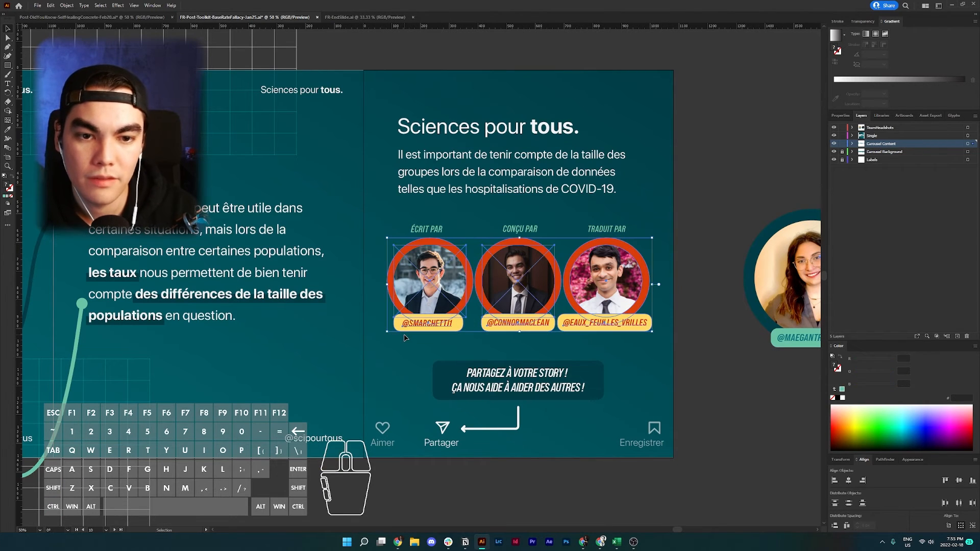
key(Delete)
Move the two set-aside teal headshots onto the last slide, scaled down to fit beneath ÉCRIT PAR and CONÇU PAR.
scroll(404, 338, down, 1)
scroll(562, 306, right, 2)
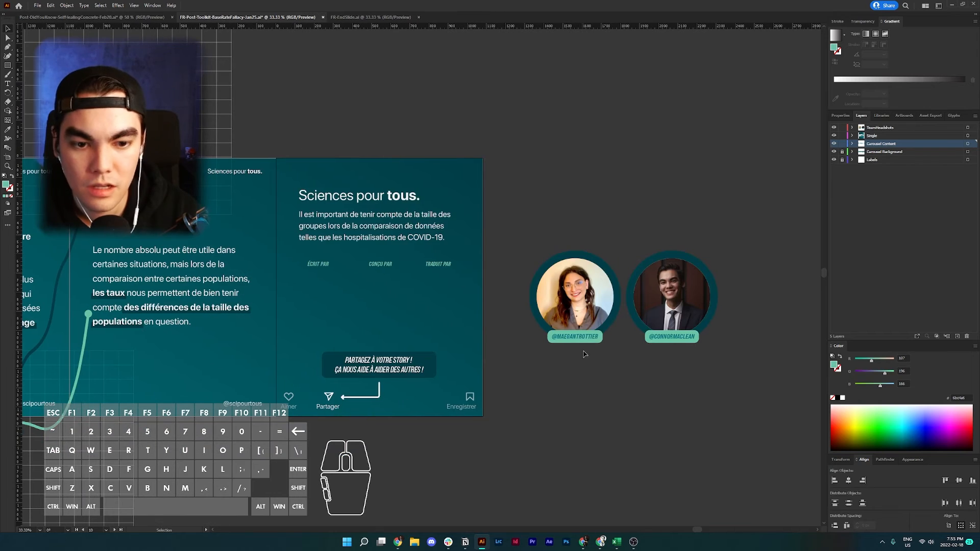
click(697, 295)
drag(697, 295, 412, 303)
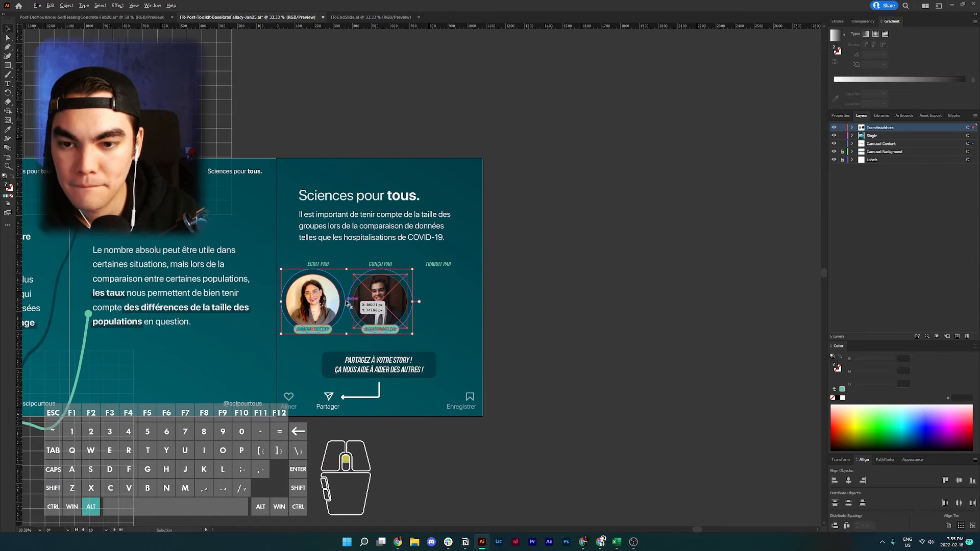
Centre the writer's headshot, with its ring and handle label, beneath the ÉCRIT PAR label.
key(ctrl+equal)
key(ctrl+equal)
click(251, 382)
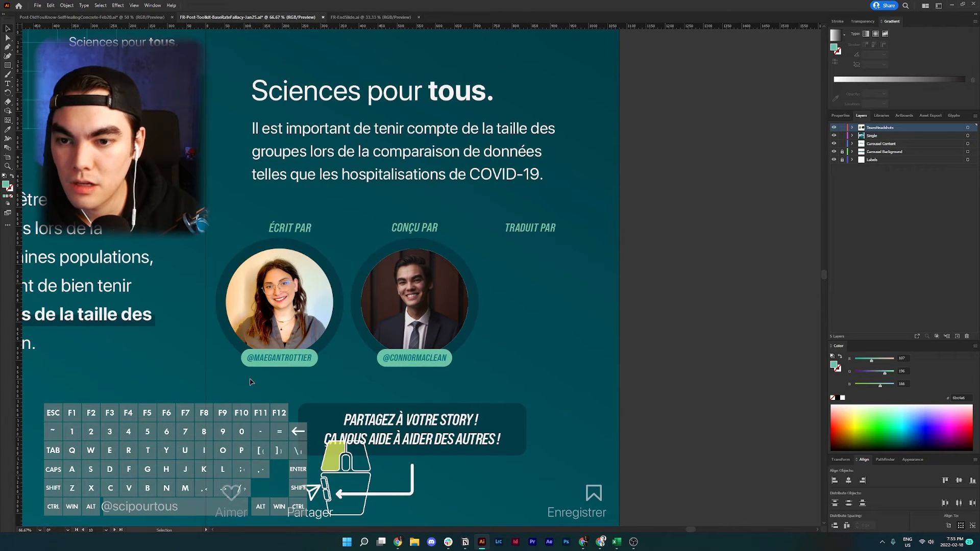
drag(304, 282, 306, 283)
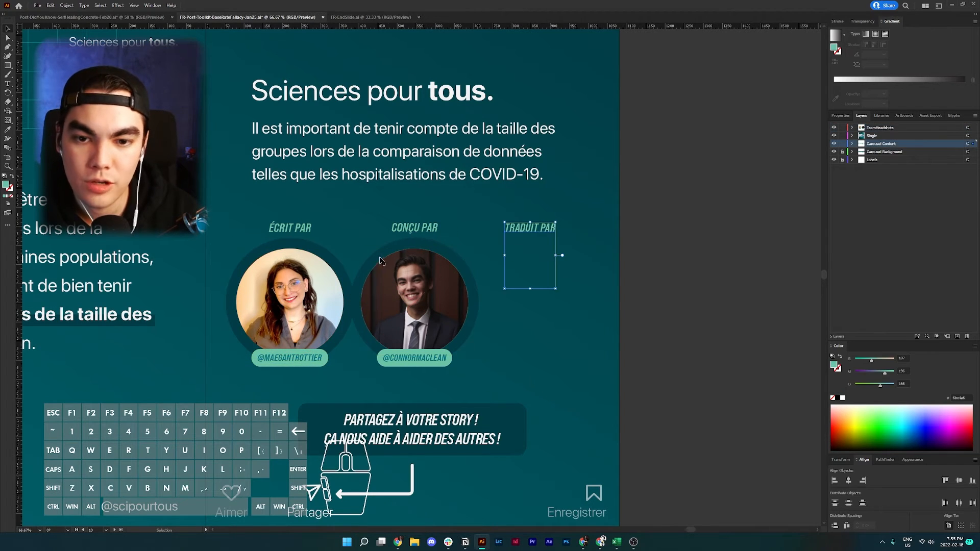
Duplicate the dark teal ring circle from the CONÇU PAR headshot and place the copy beneath TRADUIT PAR.
click(402, 248)
drag(403, 249, 517, 241)
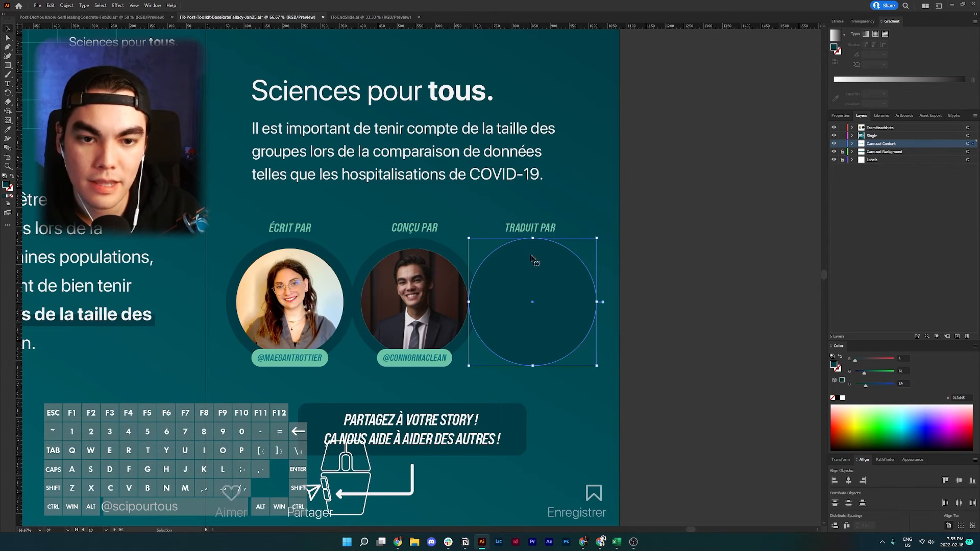
Nudge the empty ring beneath TRADUIT PAR and the CONÇU PAR headshot with its handle label to even out the row.
drag(548, 289, 551, 294)
drag(410, 390, 429, 305)
click(479, 349)
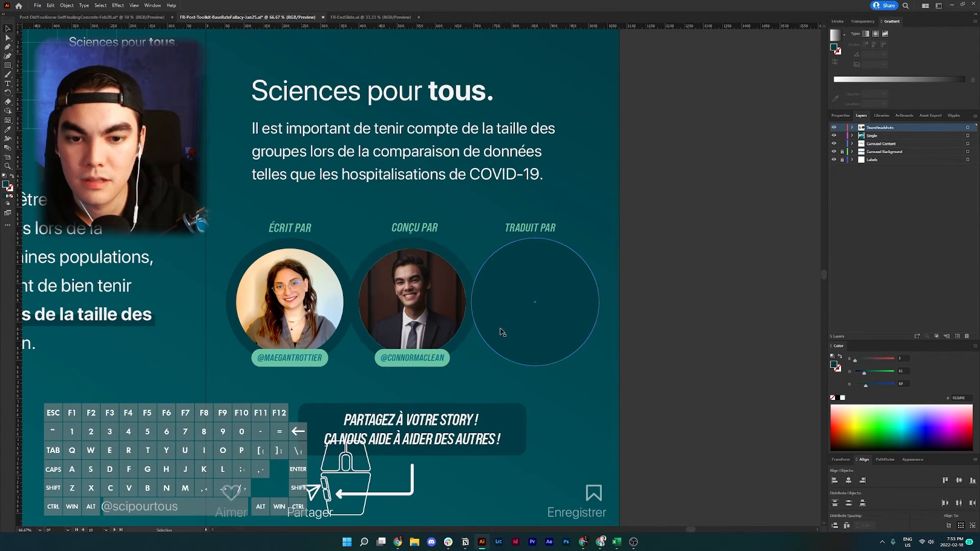
click(502, 328)
click(658, 276)
Try enlarging the green label shape beneath the CONÇU PAR headshot and undo both resizes.
click(416, 360)
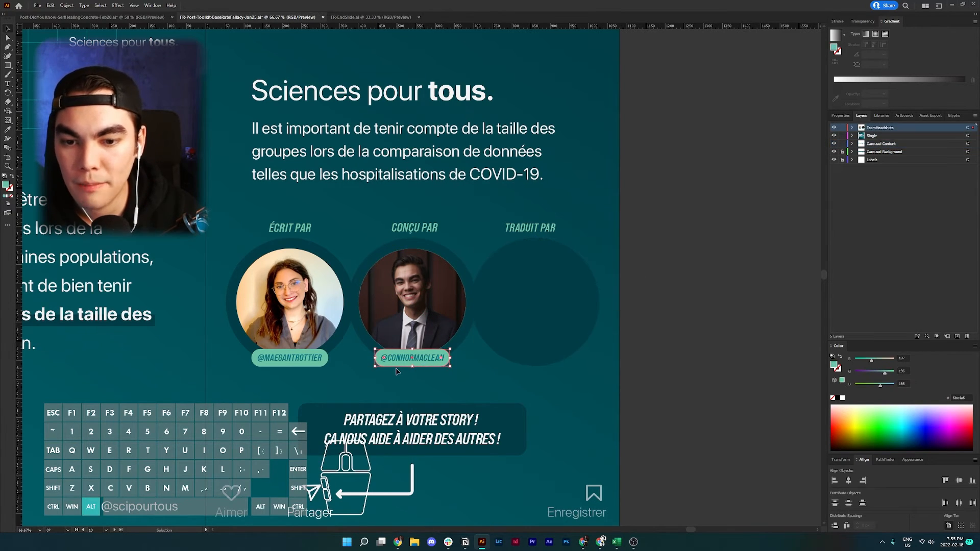
scroll(396, 369, up, 2)
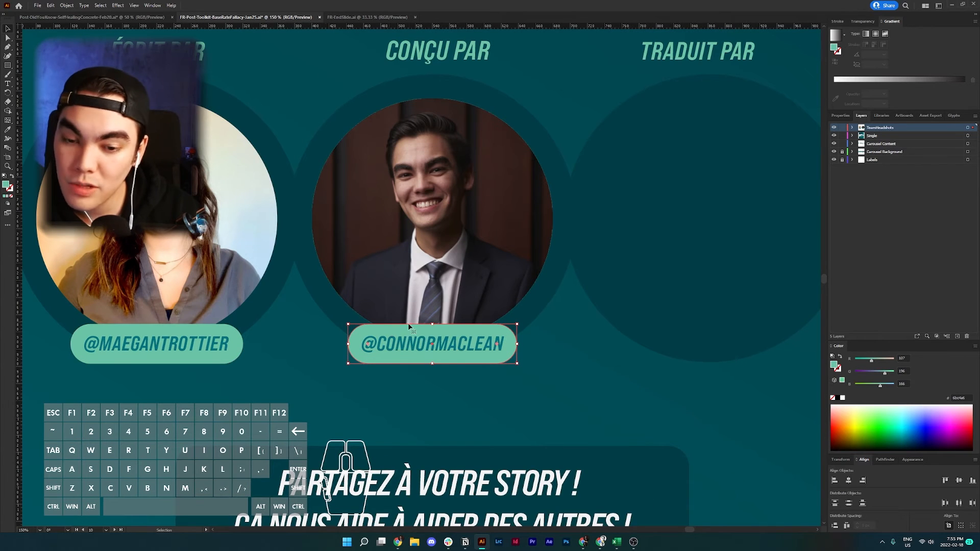
scroll(370, 344, up, 1)
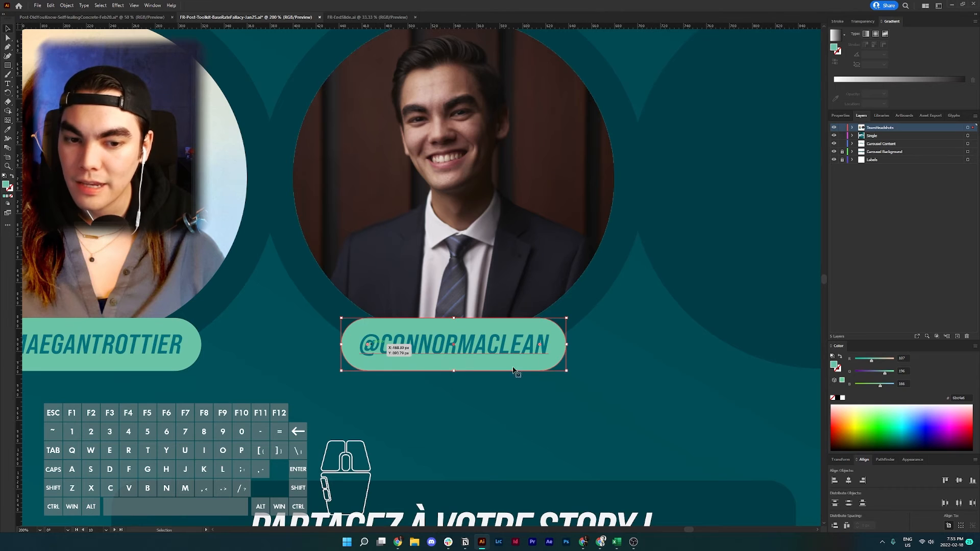
scroll(566, 318, down, 1)
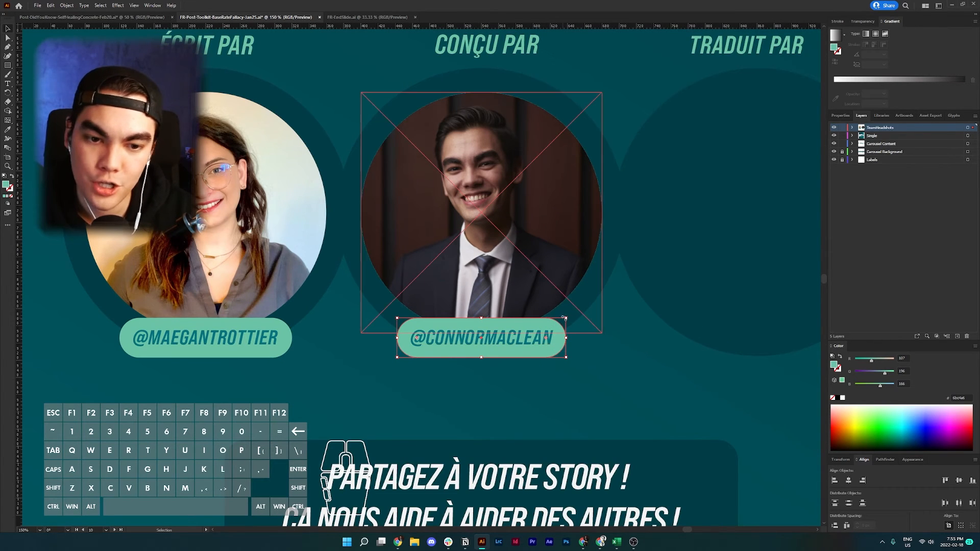
scroll(546, 340, up, 2)
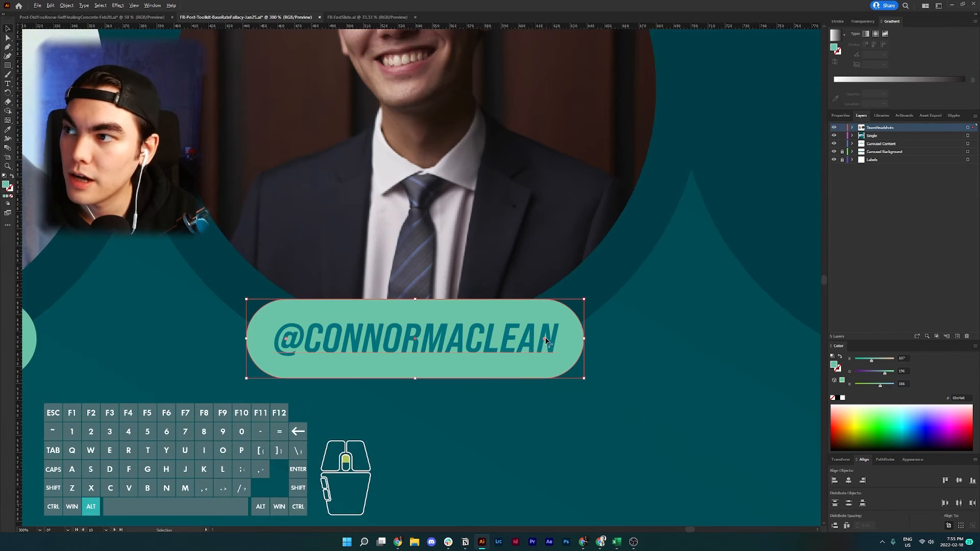
scroll(587, 316, left, 1)
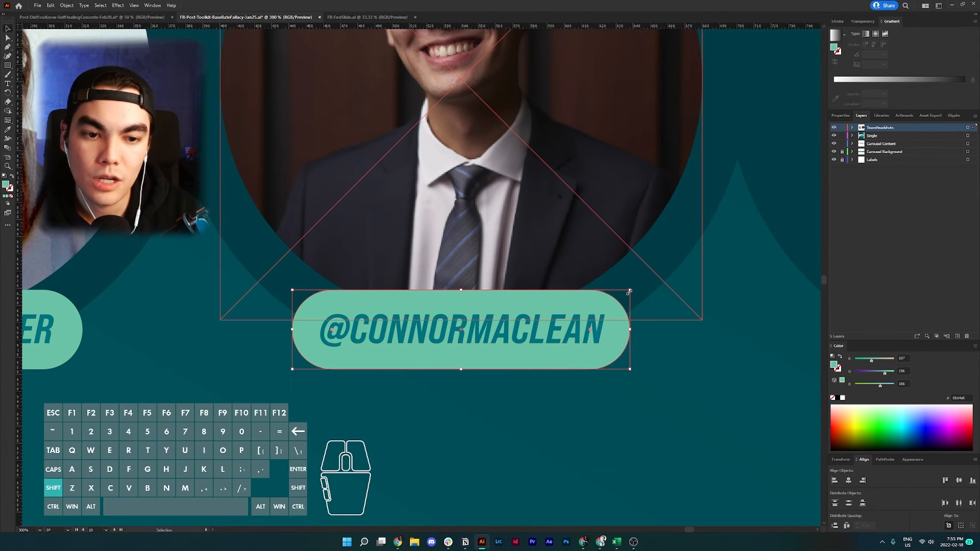
drag(629, 291, 777, 116)
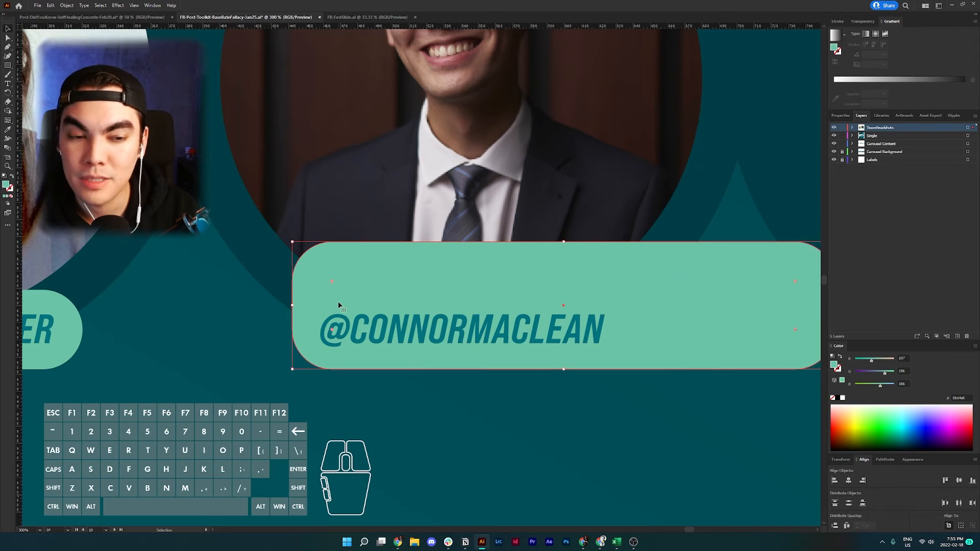
scroll(338, 305, right, 3)
drag(715, 242, 792, 154)
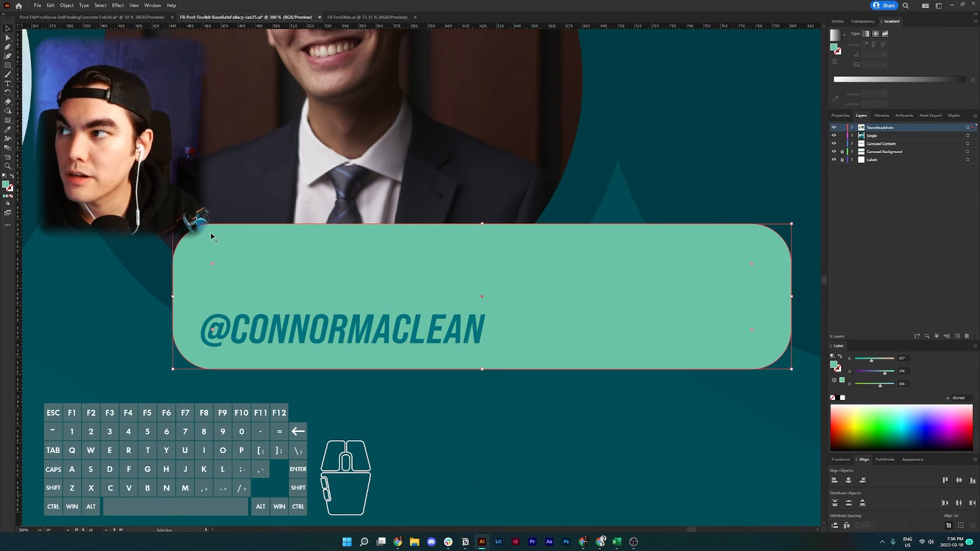
key(ctrl+z)
key(ctrl+z)
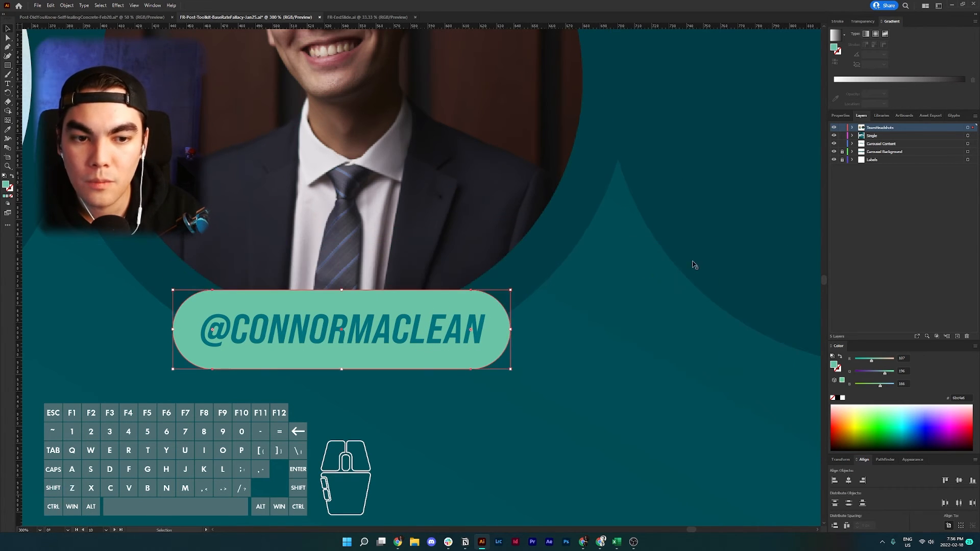
Reduce the corner rounding on all corners of the green label shape beneath the CONÇU PAR headshot.
alt+scroll(470, 331, up, 2)
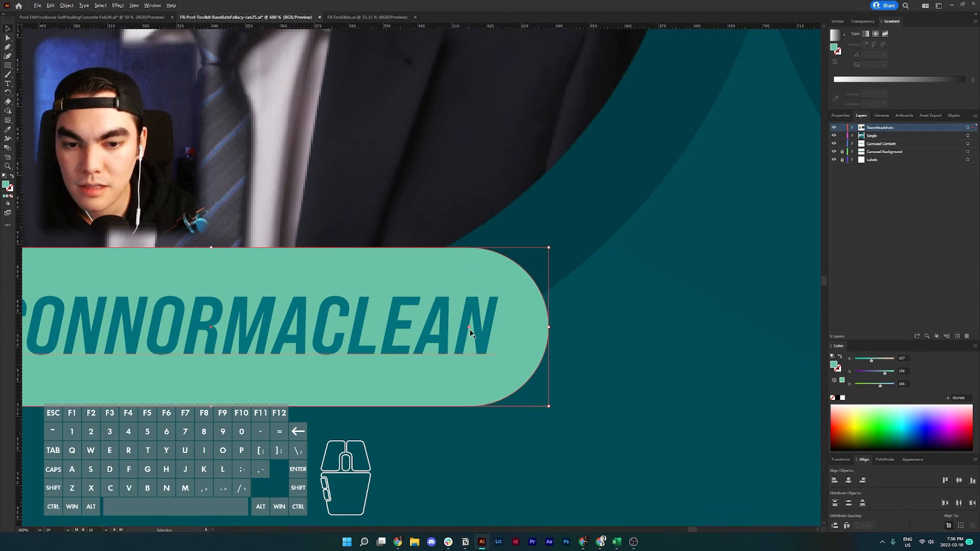
drag(470, 330, 512, 295)
scroll(508, 303, left, 8)
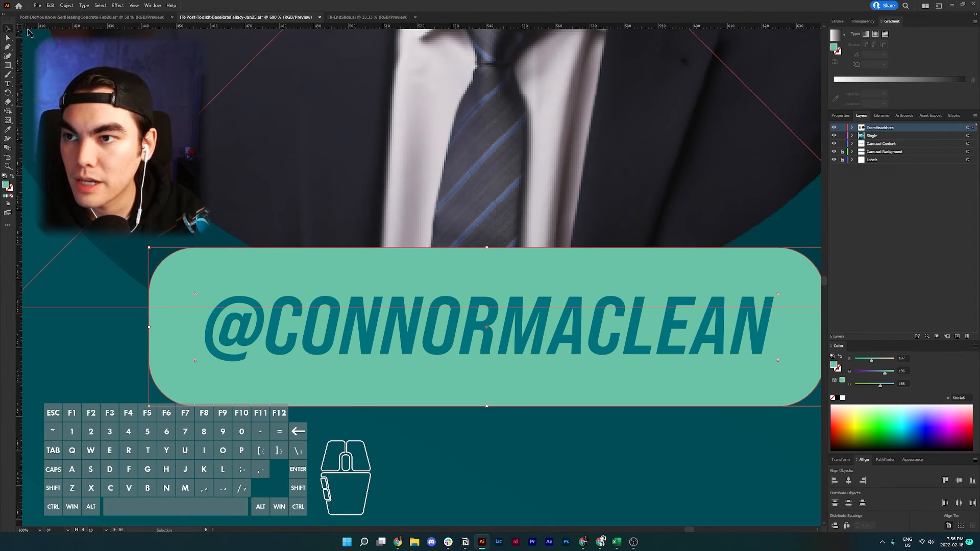
Try changing the rounding of only the upper-left corner of the CONÇU PAR label with the Direct Selection tool.
key(a)
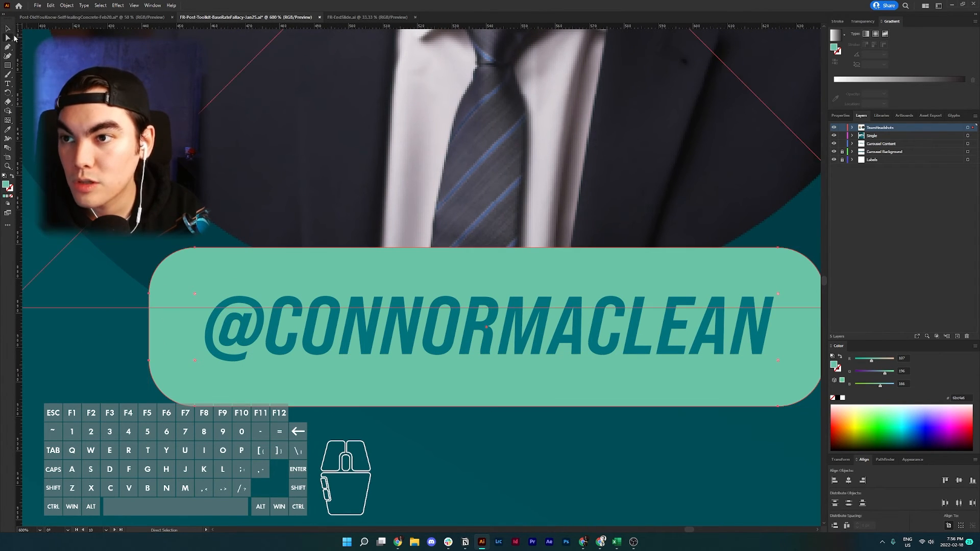
double_click(7, 37)
text(aaa)
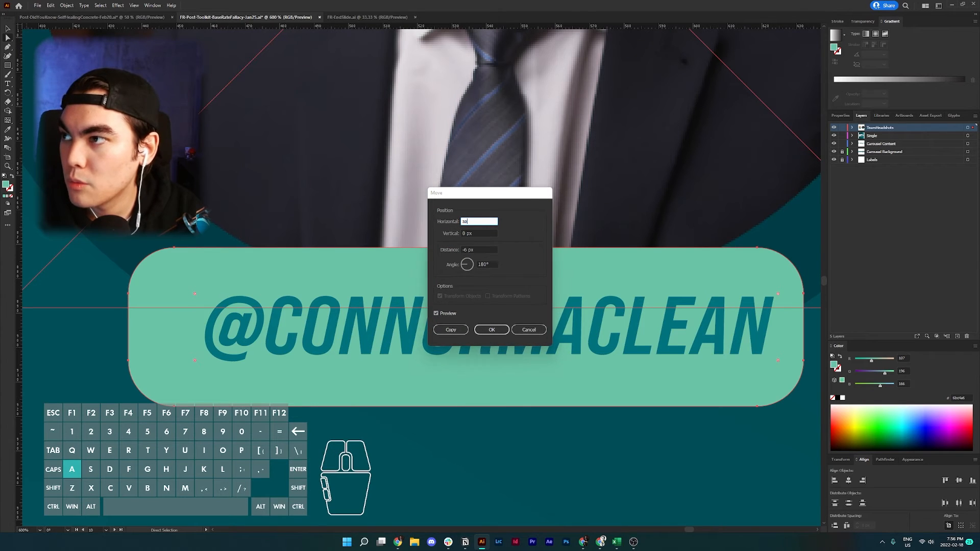
click(531, 330)
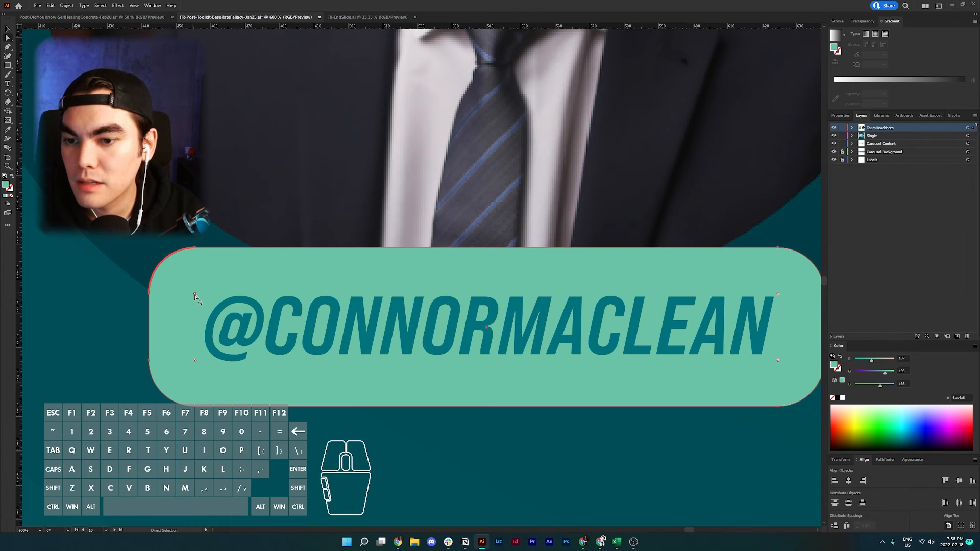
drag(195, 295, 312, 401)
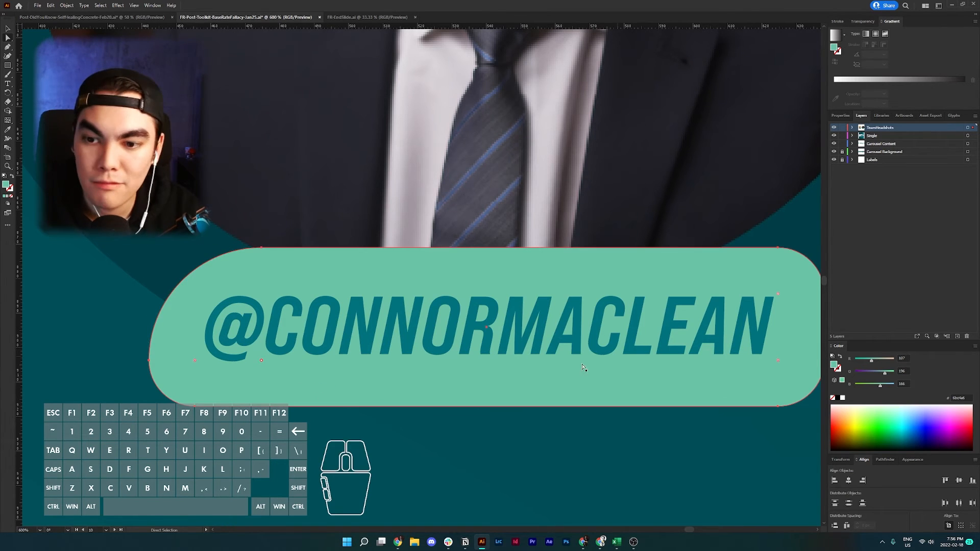
Reduce the corner rounding of the writer's label beneath ÉCRIT PAR to match the designer's label.
scroll(212, 285, down, 2)
scroll(212, 285, left, 6)
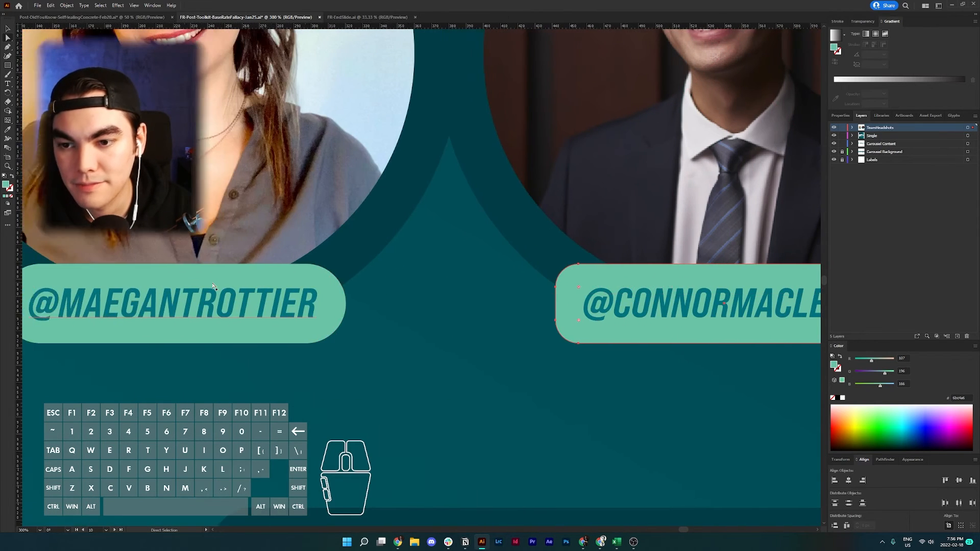
scroll(212, 284, left, 3)
click(211, 277)
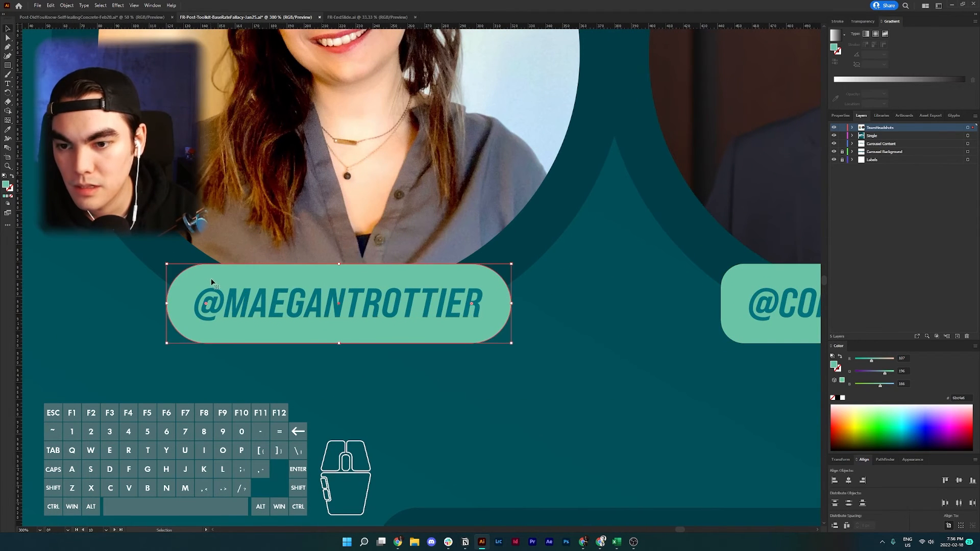
drag(204, 306, 193, 291)
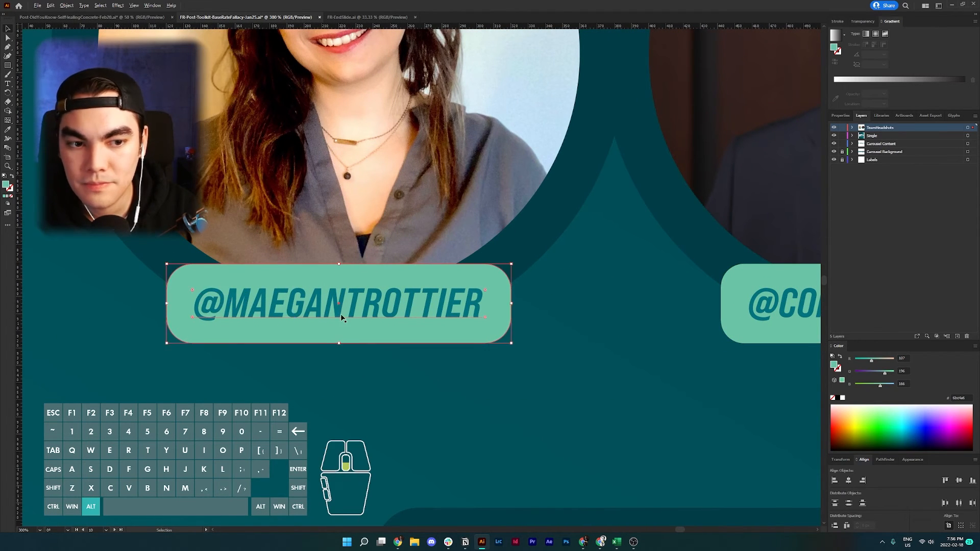
Duplicate the designer's handle label with its text and place the copy on the empty ring beneath TRADUIT PAR.
scroll(342, 319, down, 1)
scroll(342, 319, right, 2)
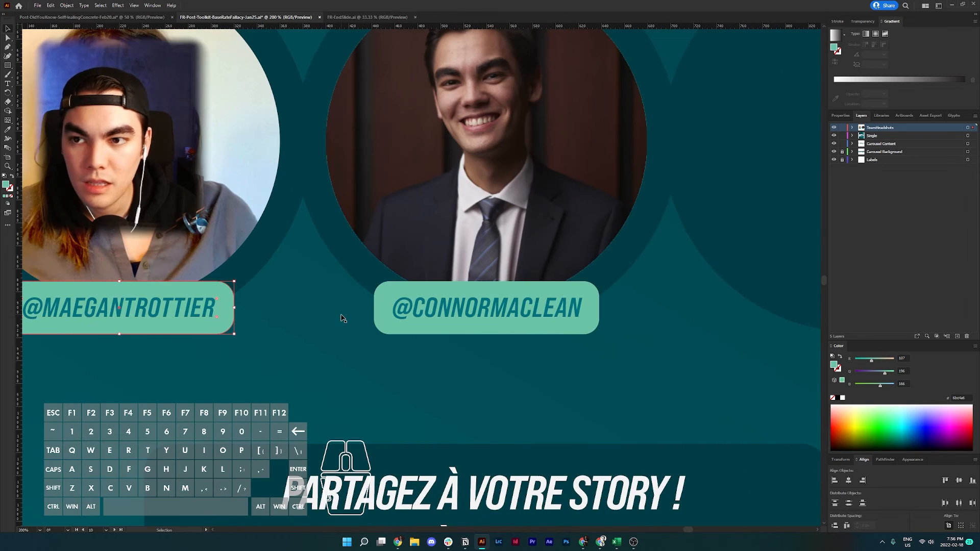
click(388, 301)
shift+click(386, 300)
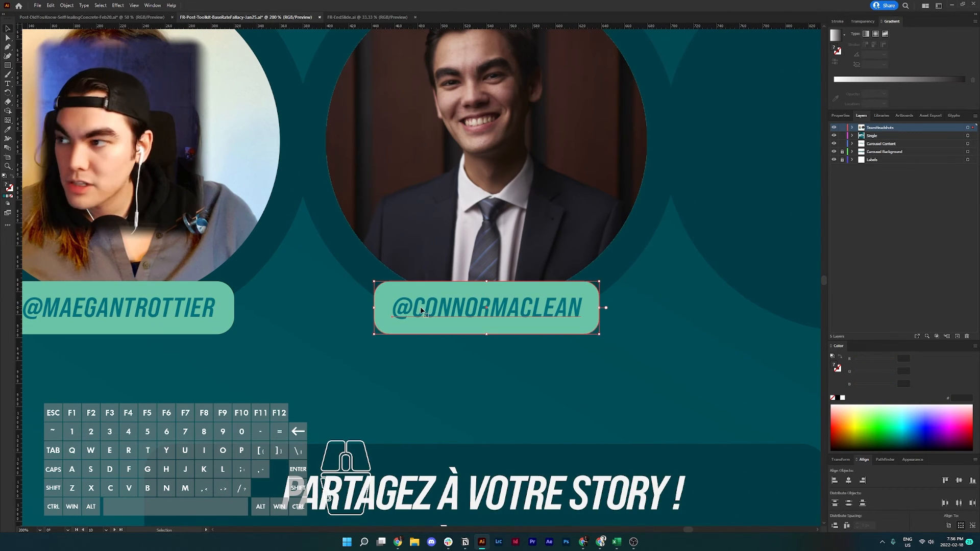
scroll(421, 309, right, 2)
key(alt)
drag(337, 309, 705, 325)
key(shift)
scroll(704, 323, right, 6)
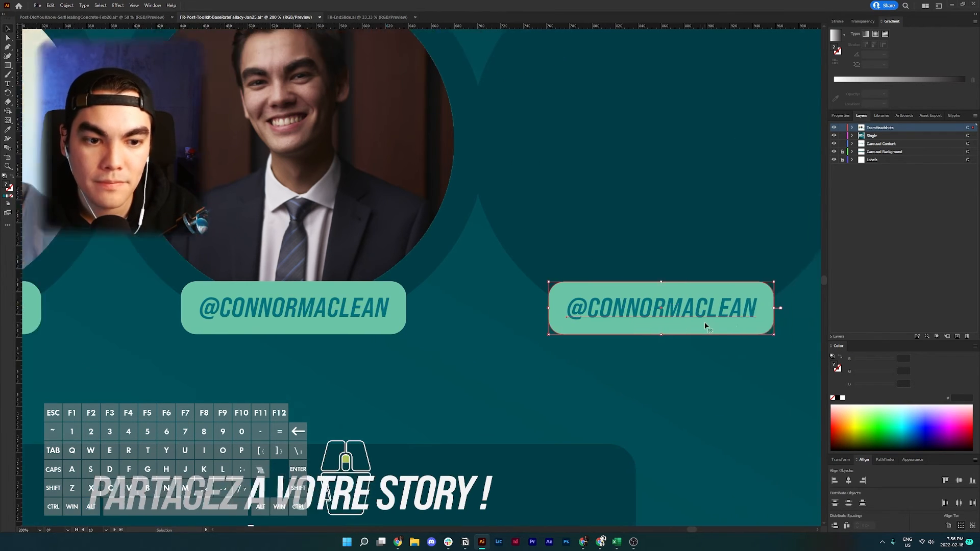
click(517, 345)
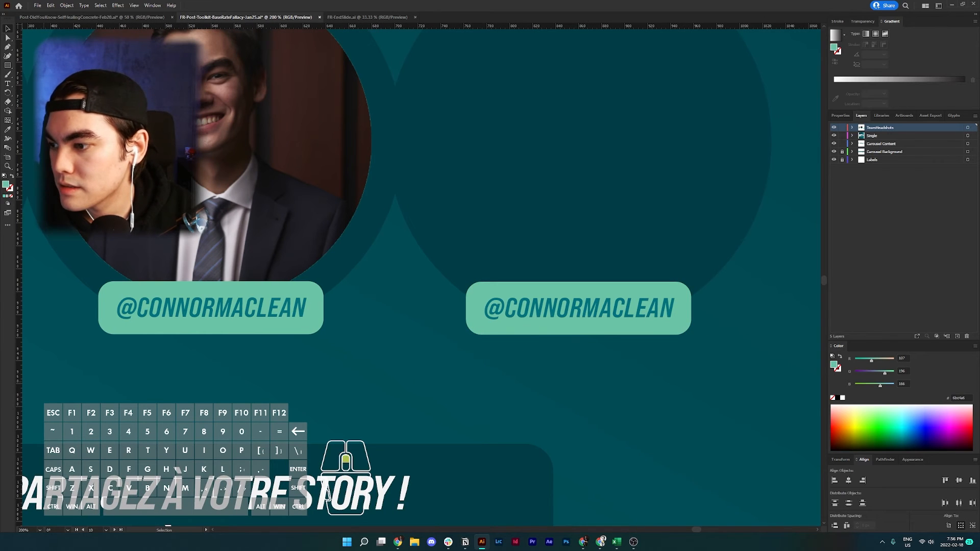
Replace the handle after the @ in the TRADUIT PAR label with the translator's handle shown in FR-EndSlide.ai.
key(t)
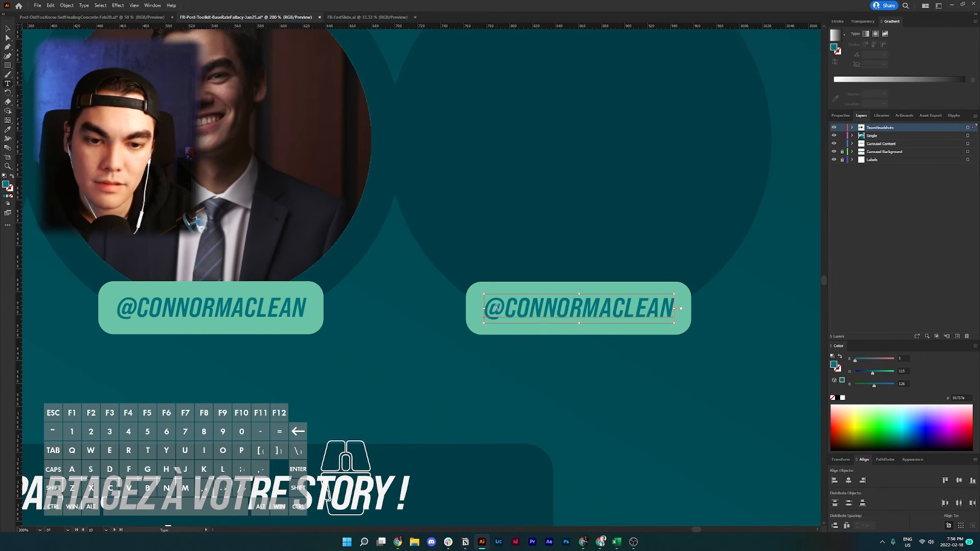
drag(505, 307, 672, 305)
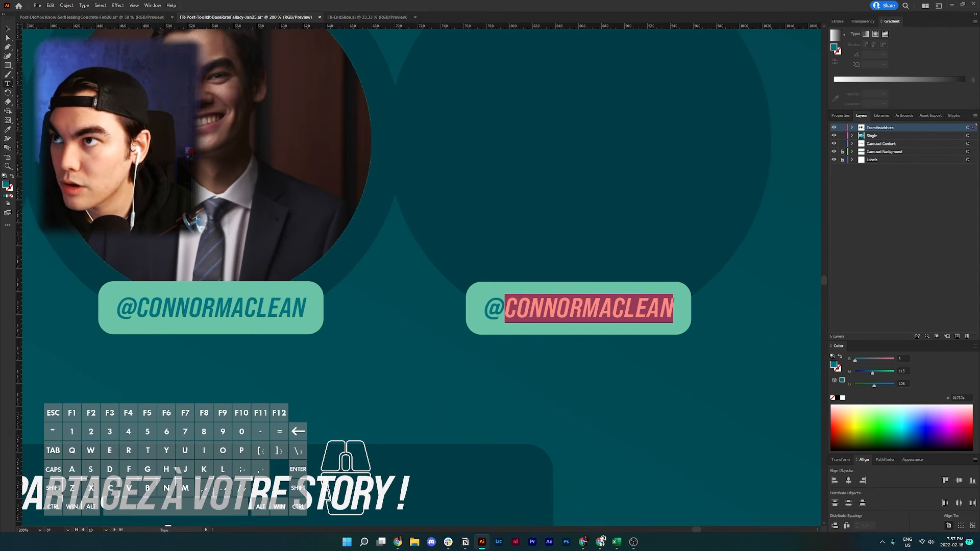
click(385, 15)
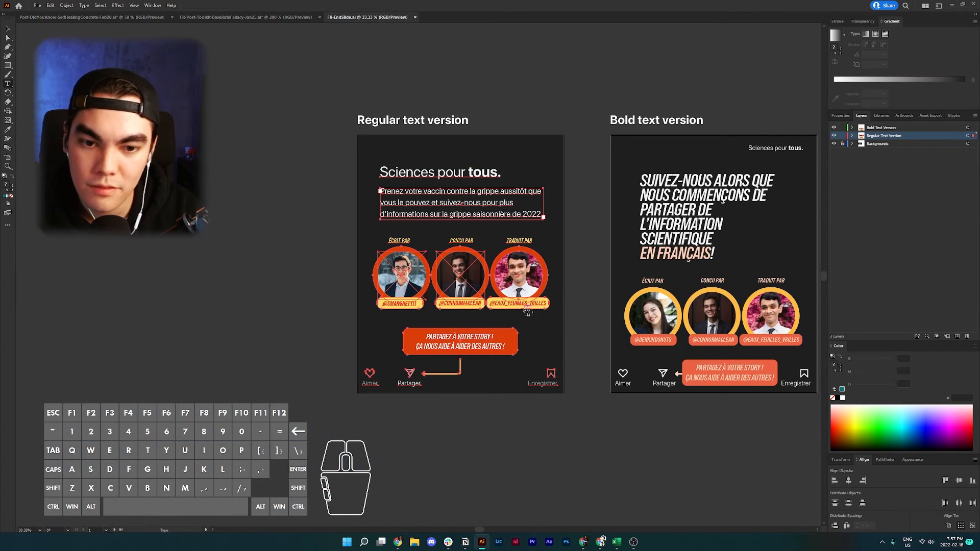
scroll(533, 309, up, 3)
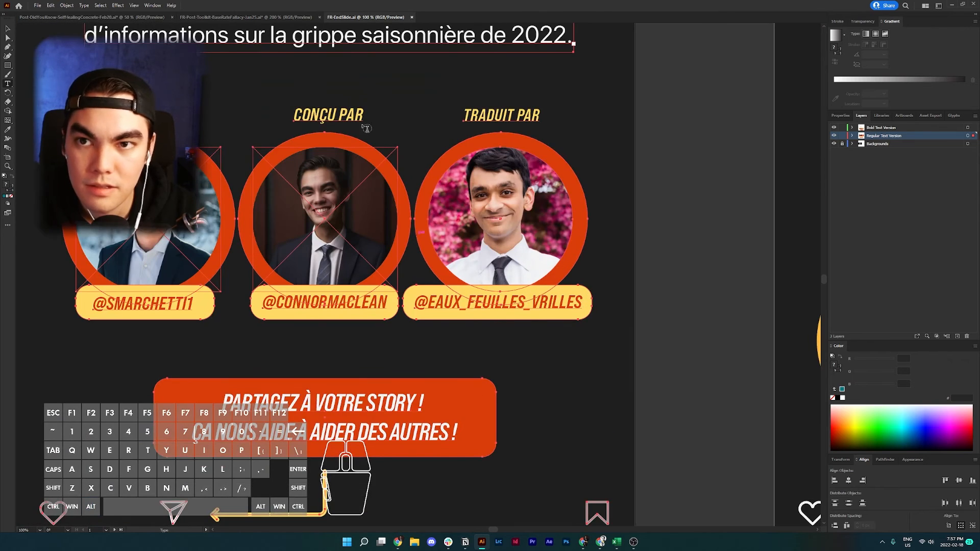
click(223, 17)
drag(503, 308, 707, 306)
text(EAUX)
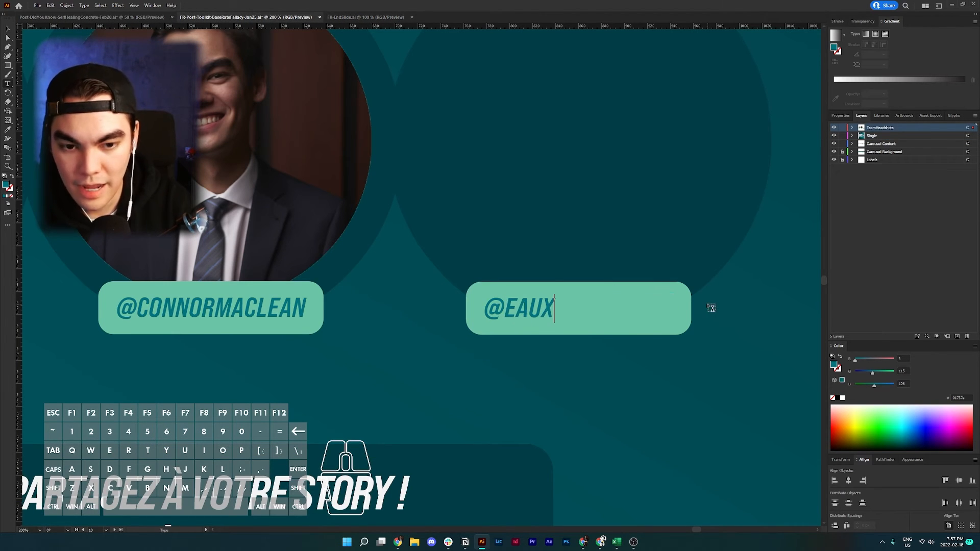
click(368, 17)
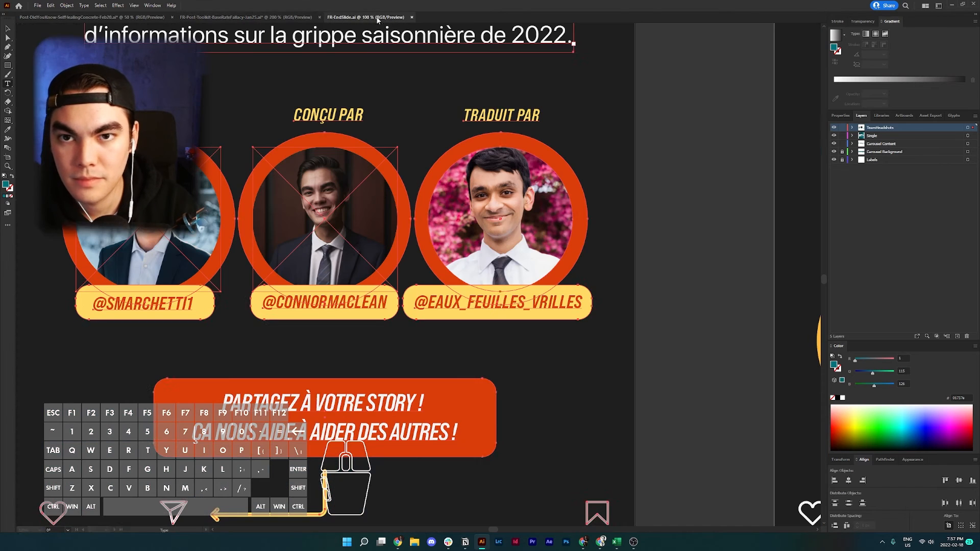
click(272, 20)
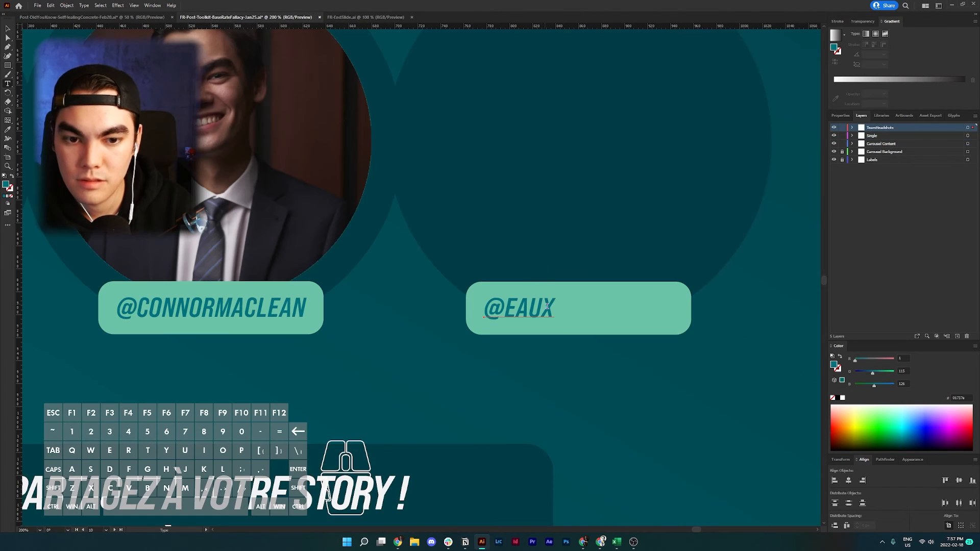
text(_)
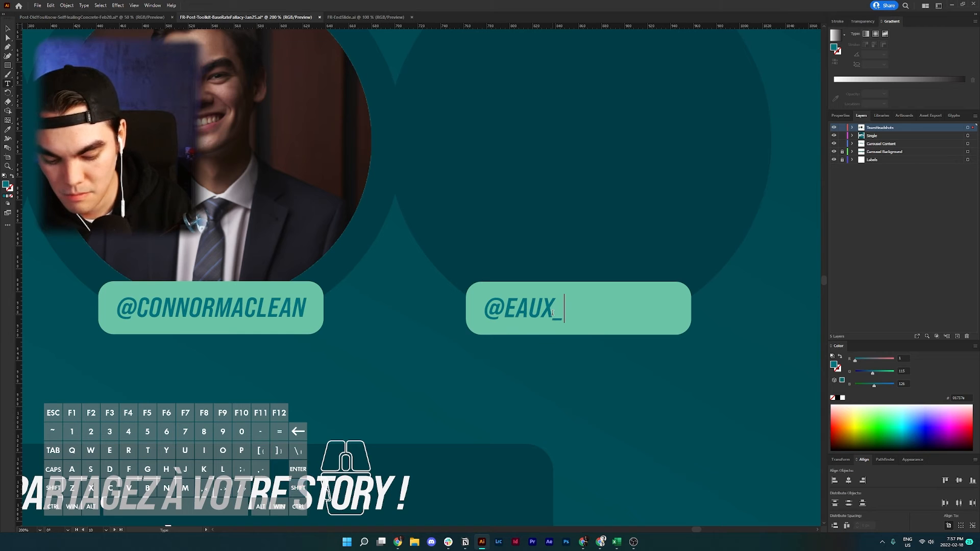
click(365, 17)
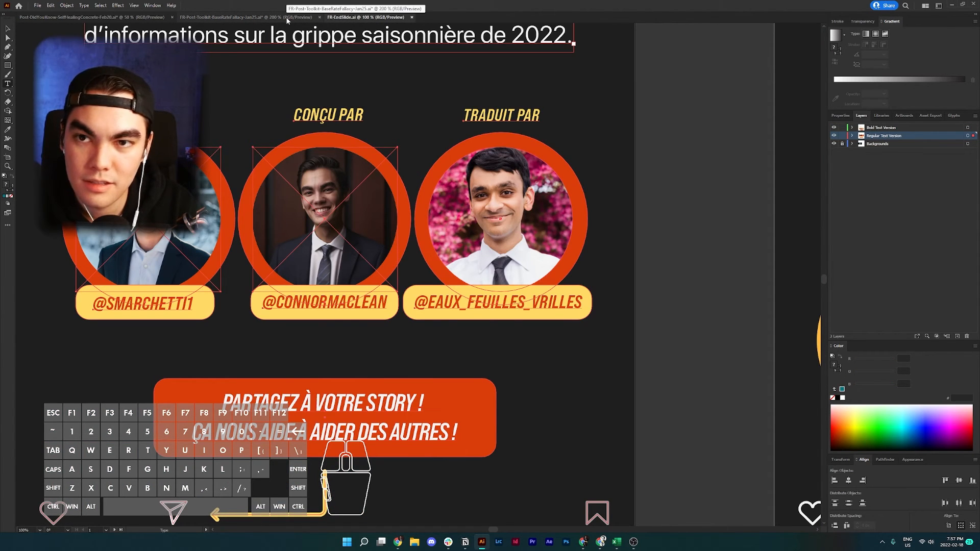
click(288, 18)
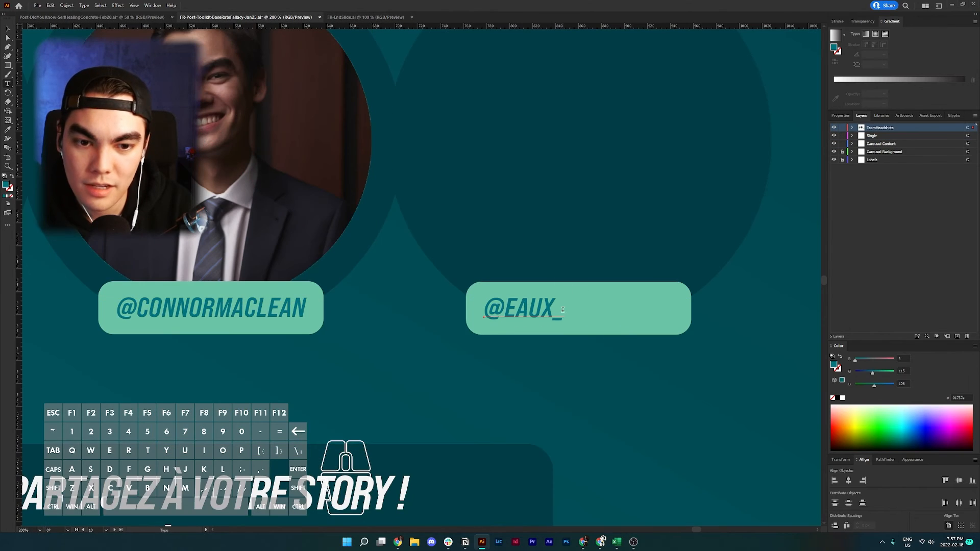
text(feuilles_)
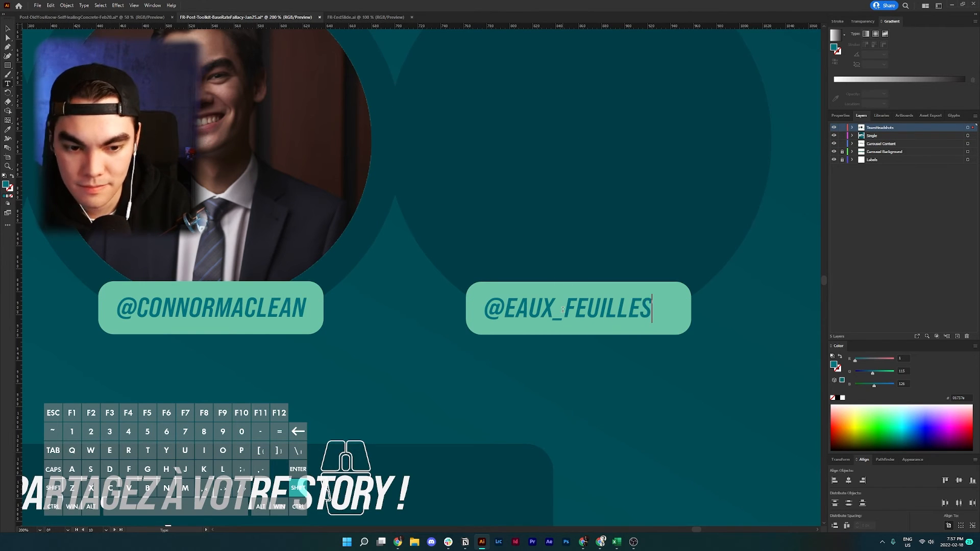
text(vrilles)
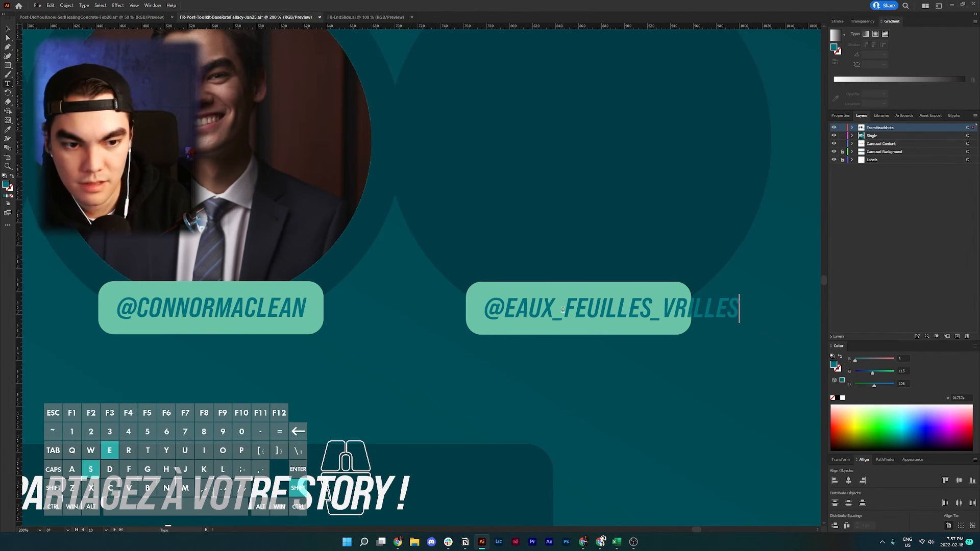
Centre the translator's handle text over its label beneath TRADUIT PAR and widen the label symmetrically to contain the text.
key(Escape)
scroll(631, 315, right, 2)
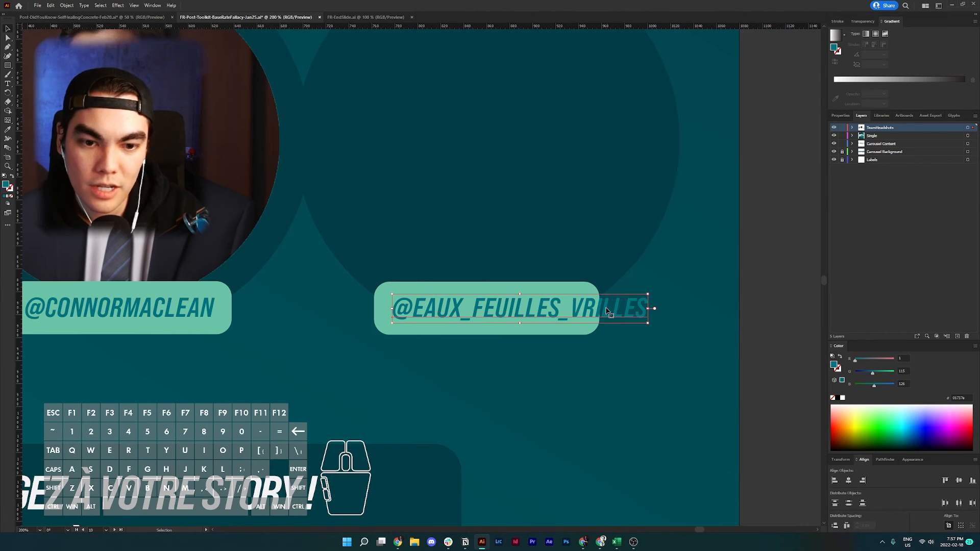
drag(613, 313, 577, 310)
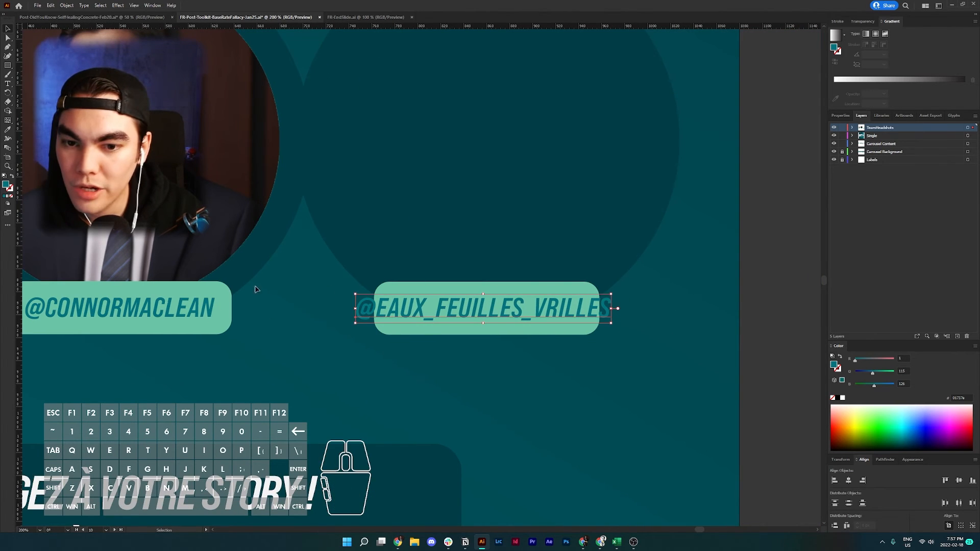
scroll(153, 319, left, 2)
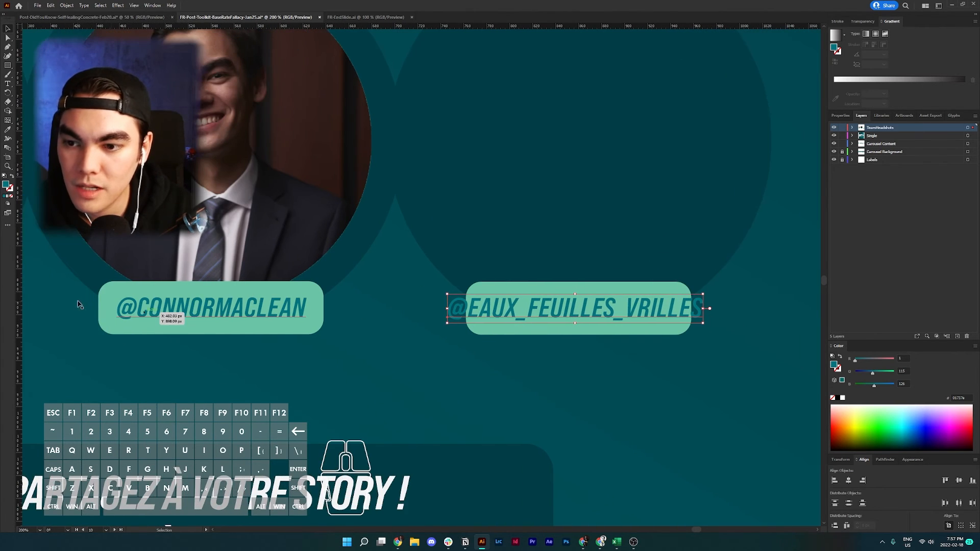
click(483, 290)
drag(467, 308, 428, 310)
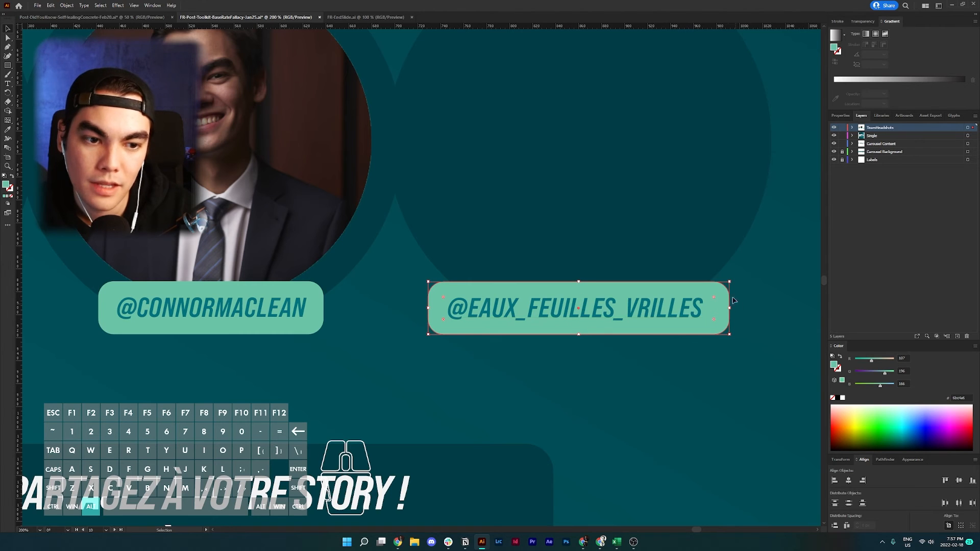
drag(729, 281, 764, 221)
key(ctrl+z)
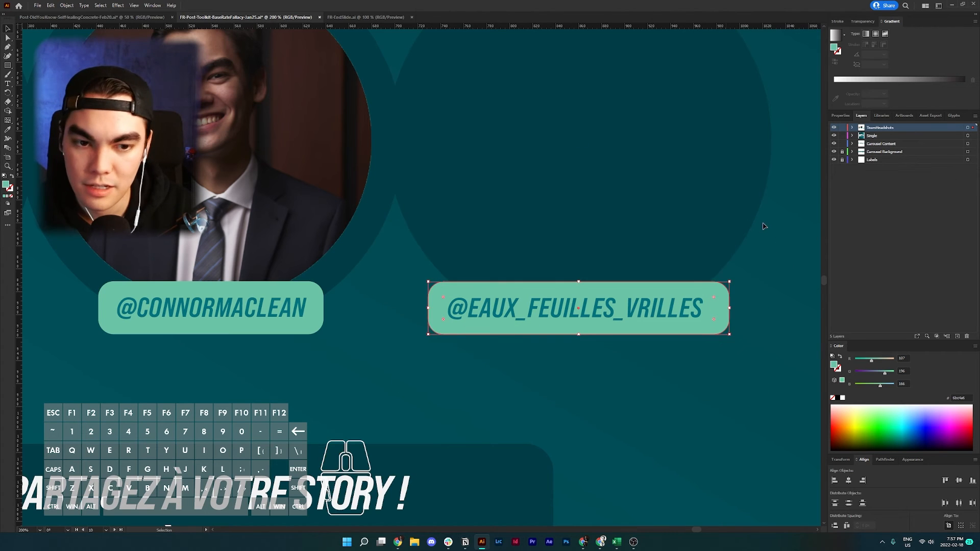
Start placing an image into the end slide and browse to the Team Headshots folder in Science for Everyone's Assets folder.
click(642, 257)
scroll(642, 256, down, 2)
scroll(642, 261, up, 3)
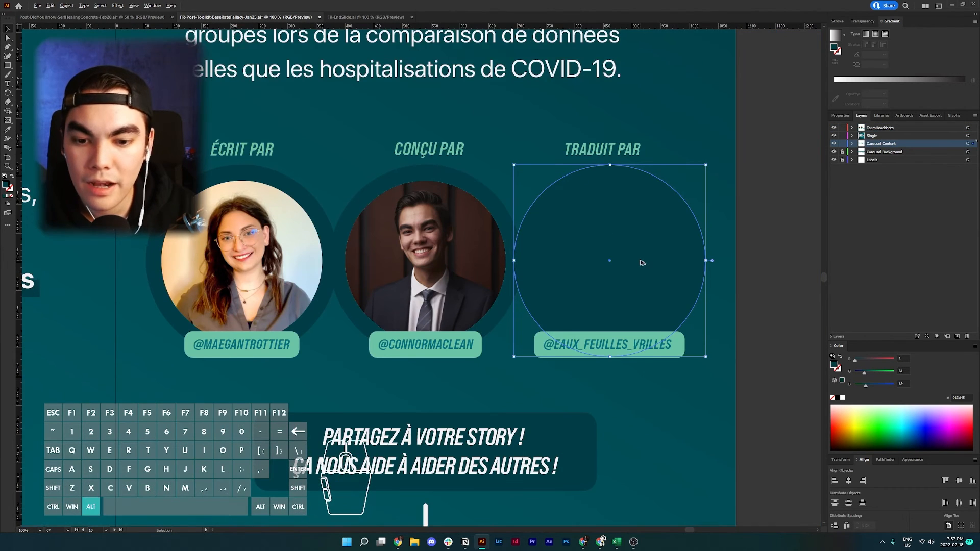
scroll(643, 263, down, 1)
click(740, 240)
scroll(740, 240, right, 3)
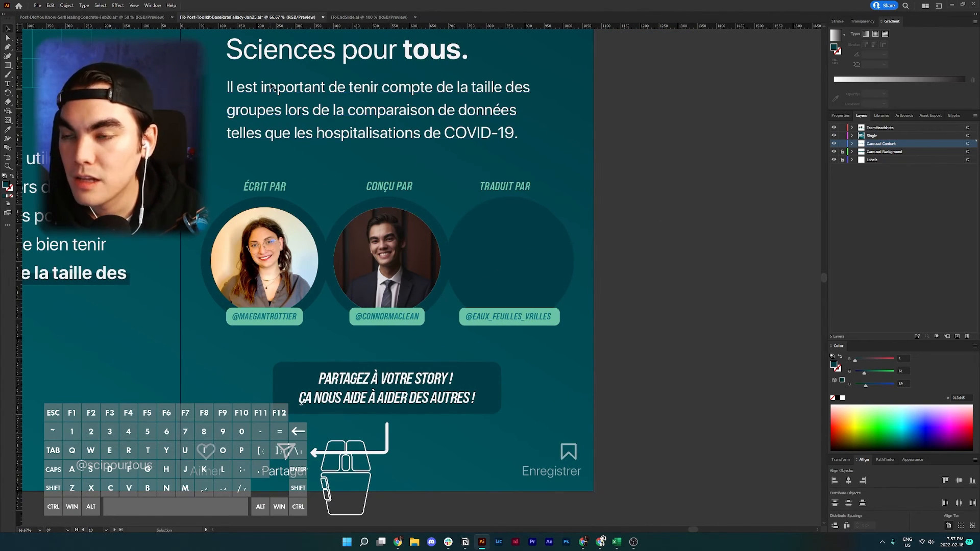
click(38, 6)
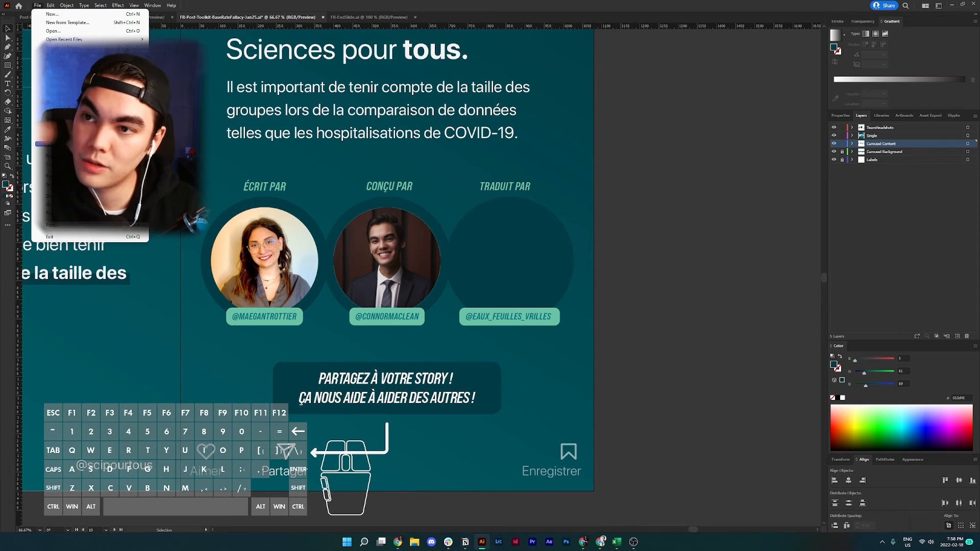
click(72, 144)
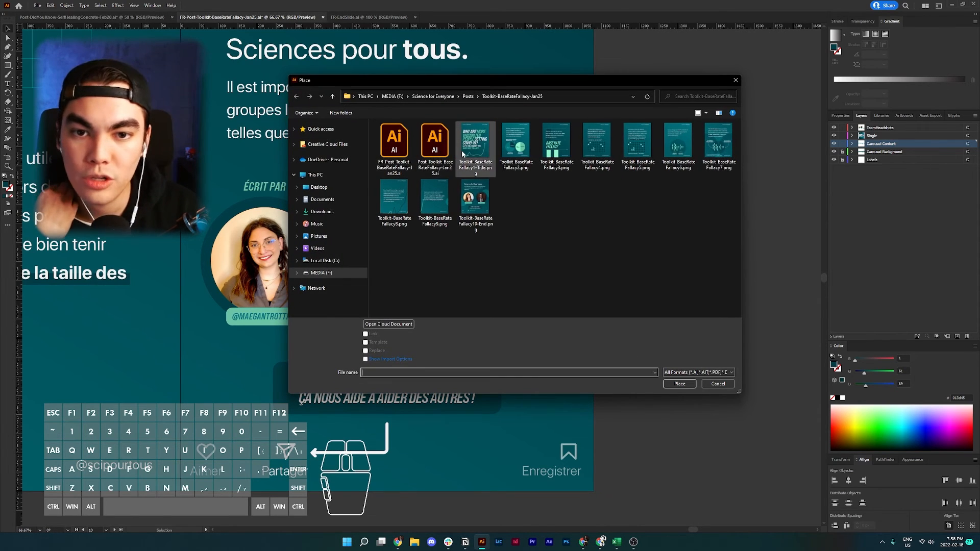
click(448, 96)
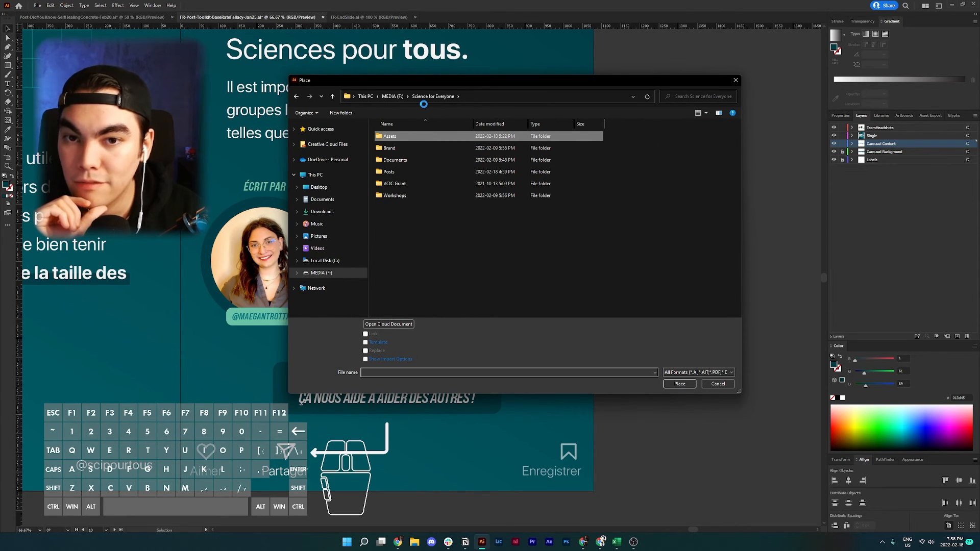
key(Return)
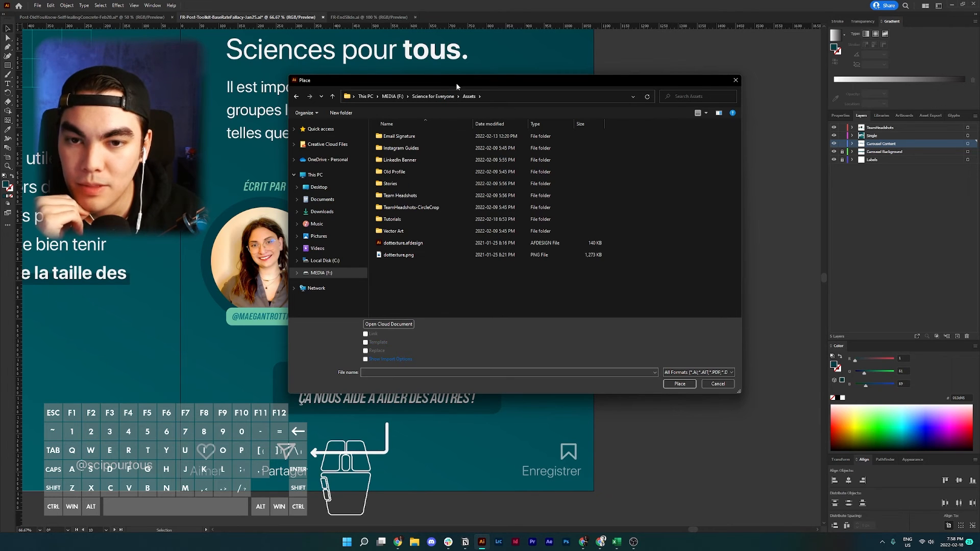
double_click(420, 197)
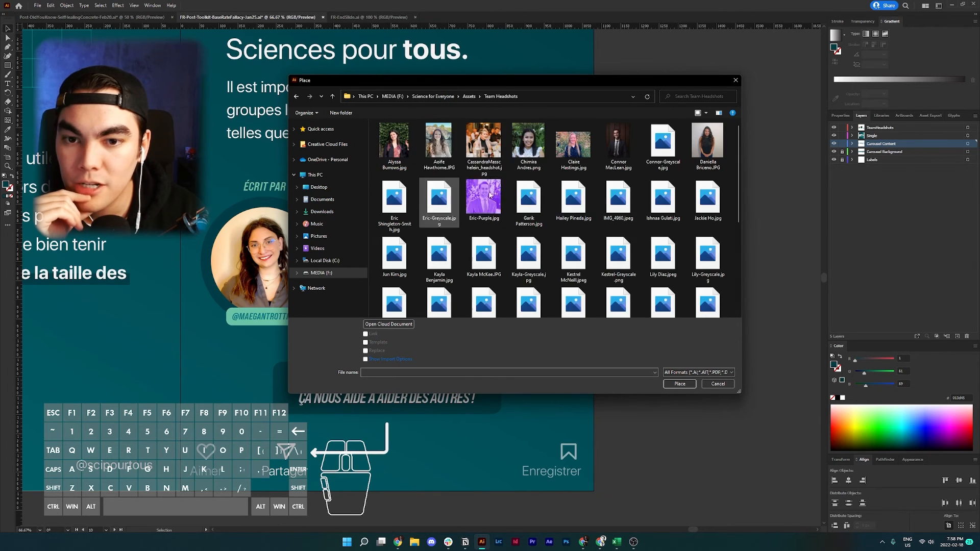
Choose the translator's headshot and place it beside the TRADUIT PAR ring, overlapping the artboard edge.
scroll(599, 208, down, 2)
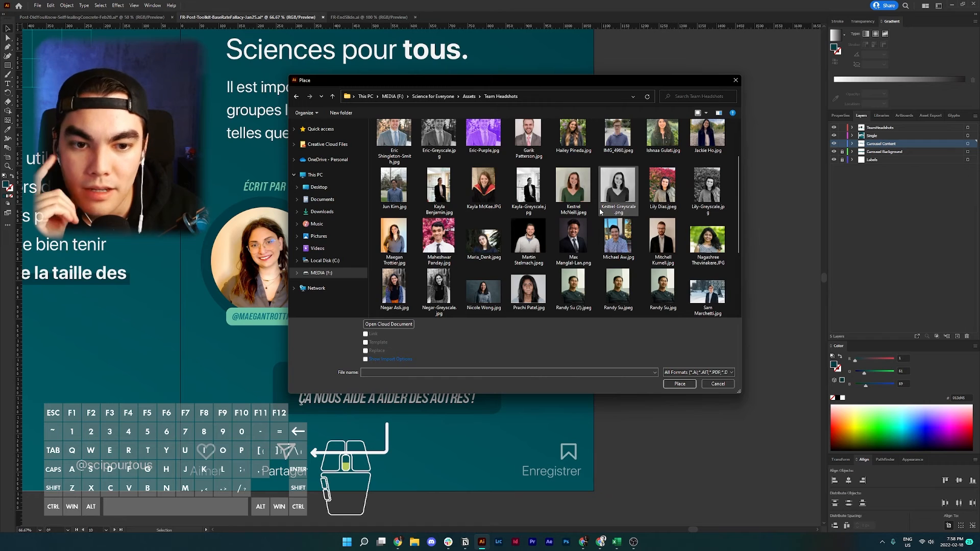
click(439, 237)
key(Return)
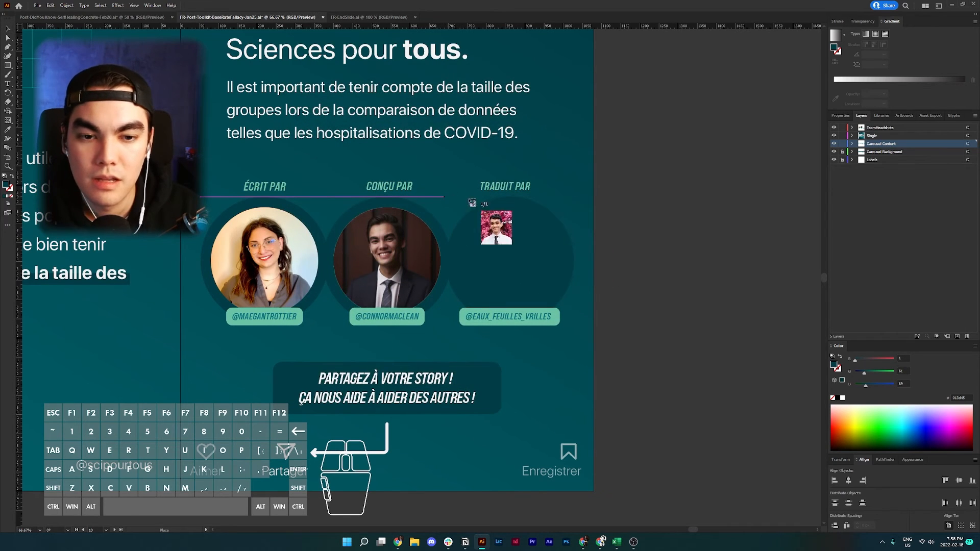
drag(540, 144, 760, 366)
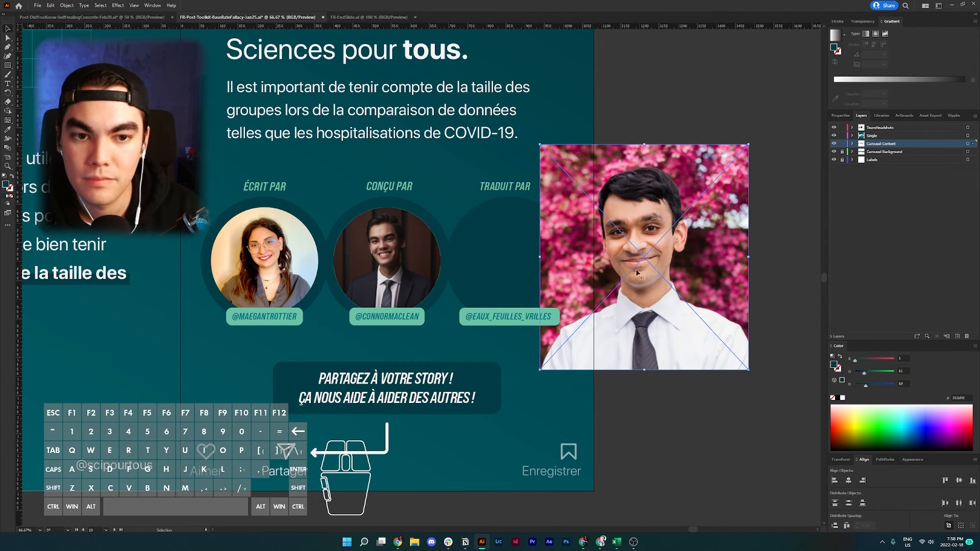
Scale the translator's headshot down and position it on the ring beneath TRADUIT PAR, with its lower edge at the handle label.
drag(689, 266, 602, 274)
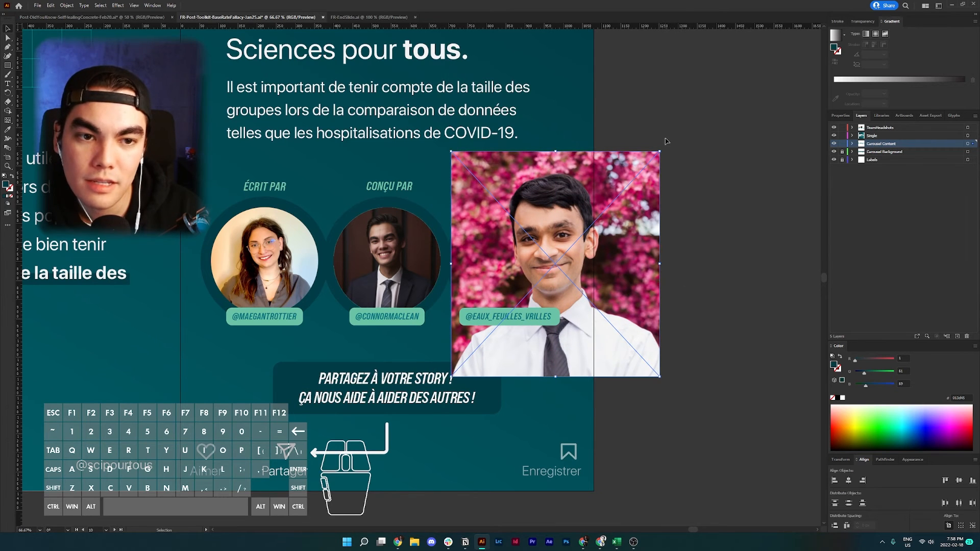
alt+scroll(660, 152, up, 1)
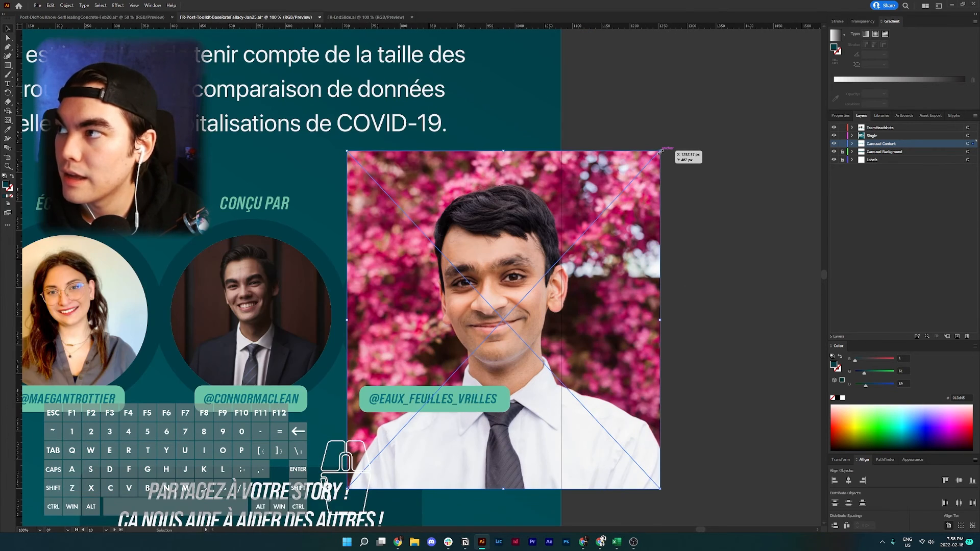
drag(660, 152, 473, 337)
drag(411, 365, 376, 260)
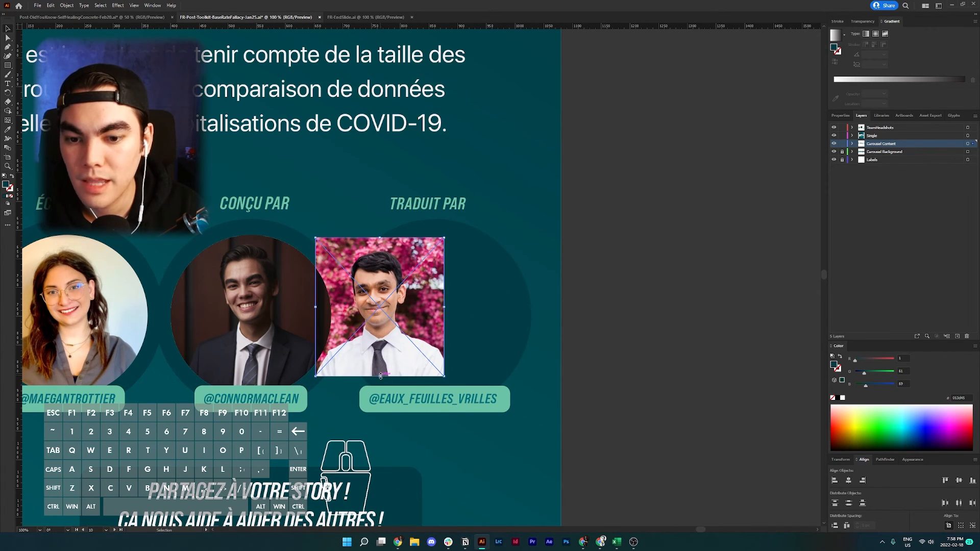
drag(380, 376, 379, 390)
drag(394, 333, 460, 332)
Check the width and height of the designer's circular headshot beneath CONÇU PAR.
scroll(461, 332, left, 3)
click(421, 293)
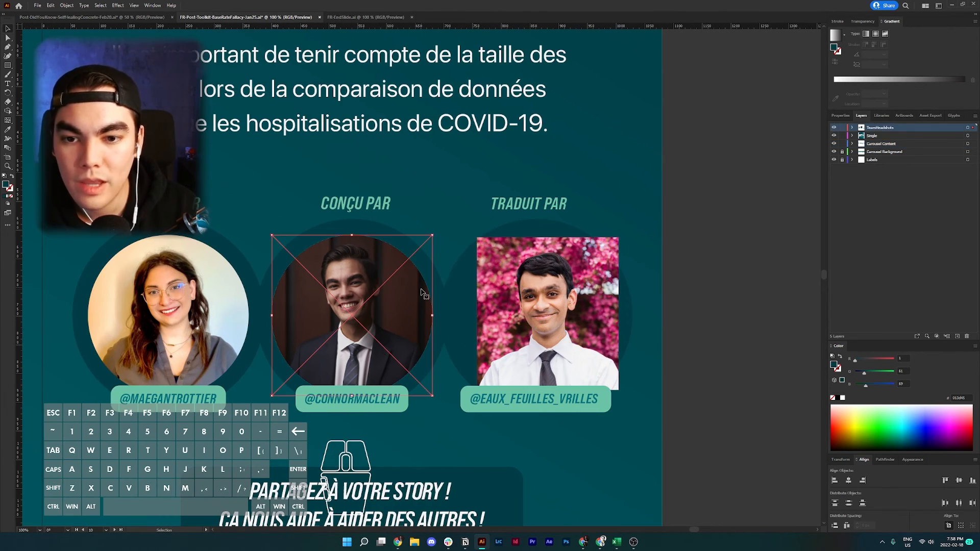
click(841, 116)
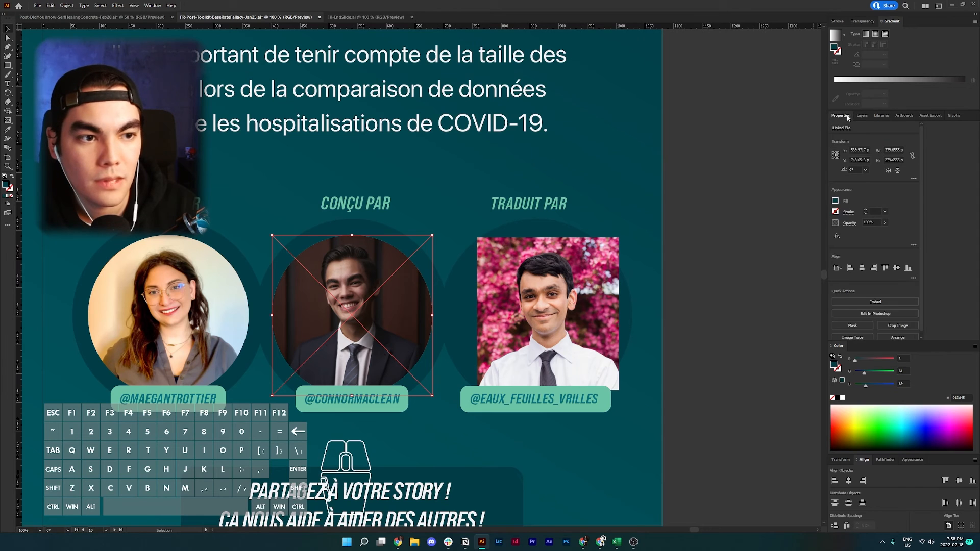
click(888, 150)
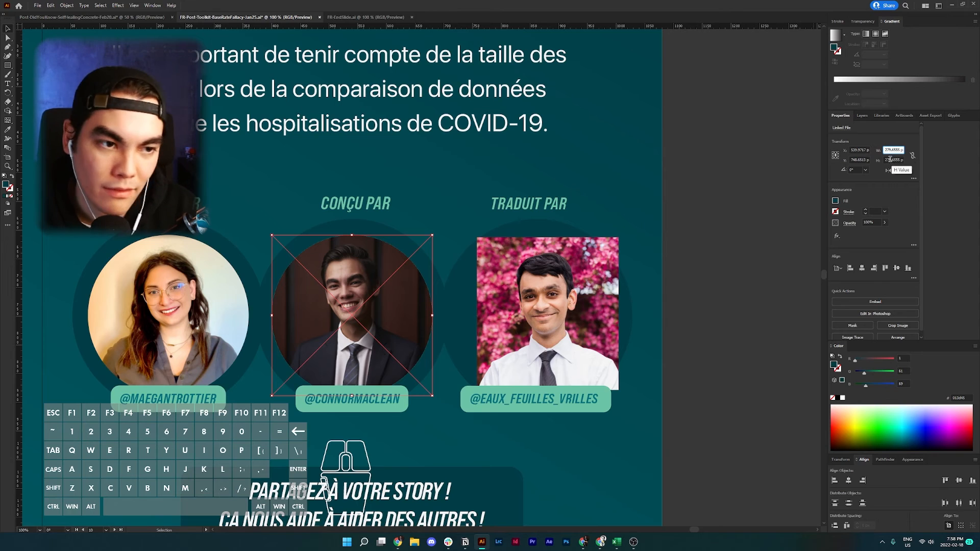
click(888, 149)
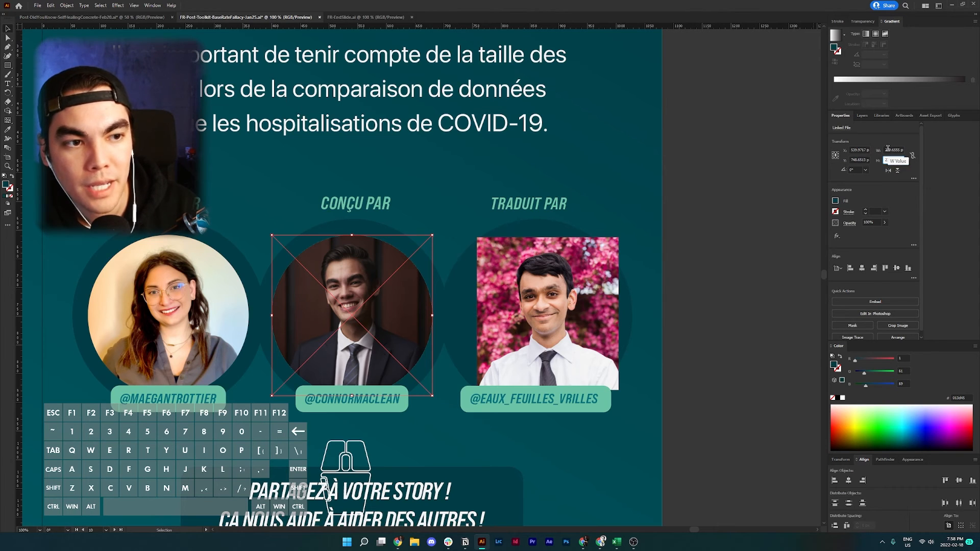
click(893, 160)
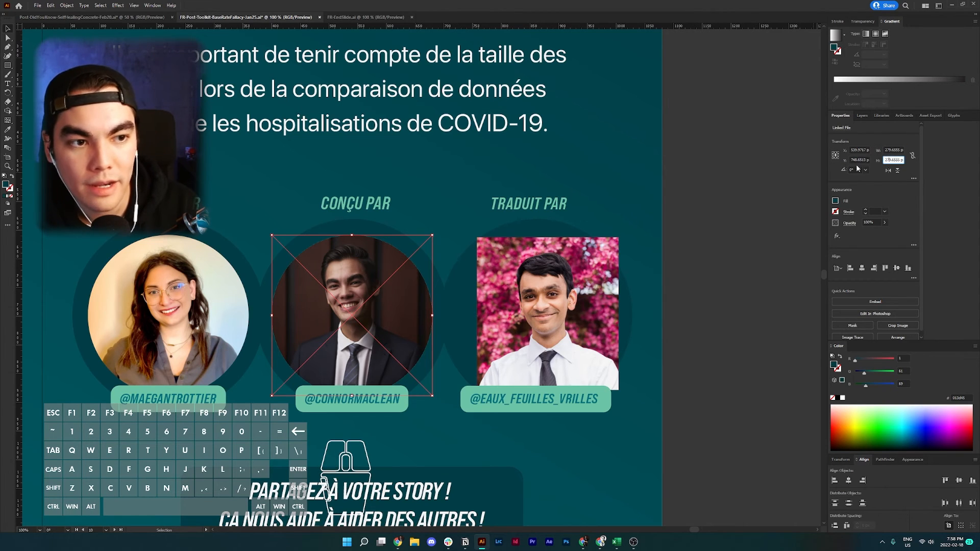
click(665, 218)
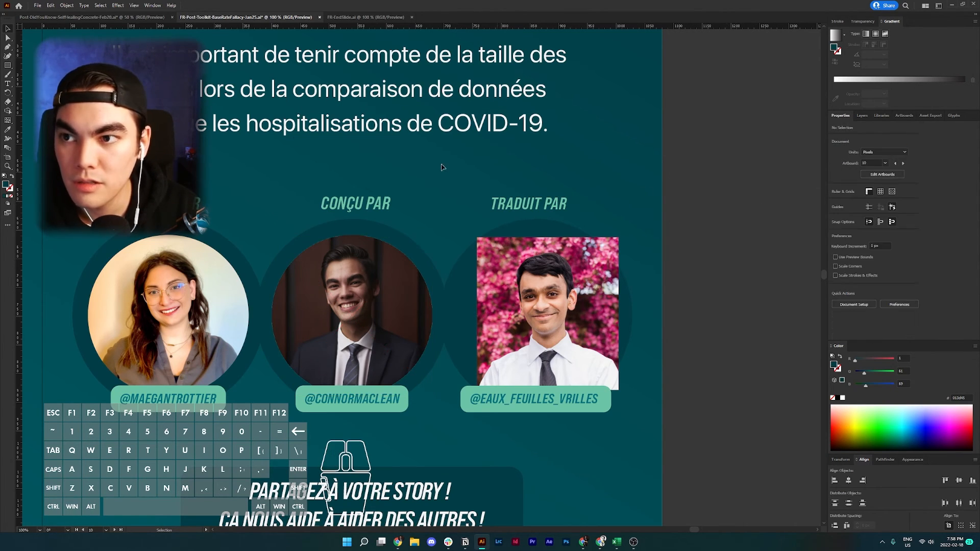
Start a new ellipse near the TRADUIT PAR headshot by exact dimensions, with a width of 279.655 px.
click(7, 66)
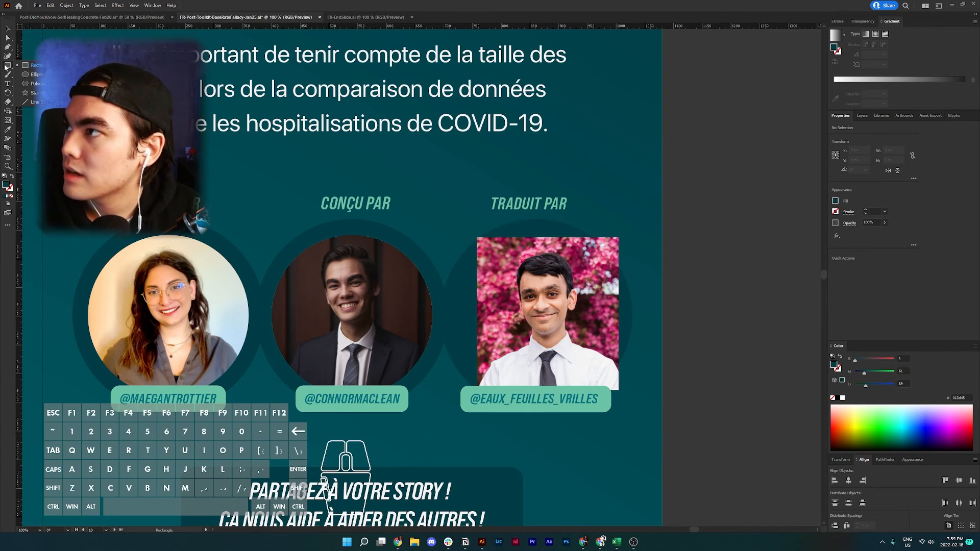
click(40, 76)
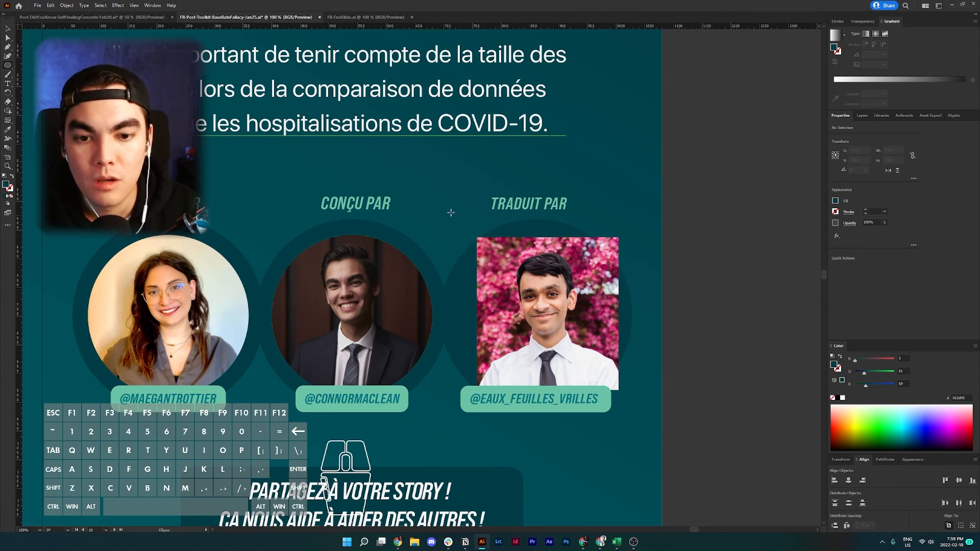
click(466, 183)
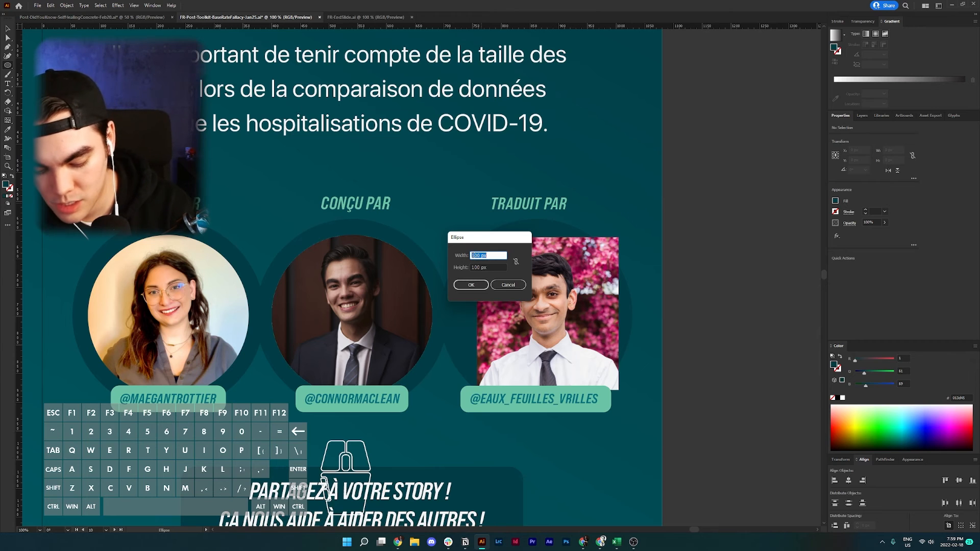
text(279.)
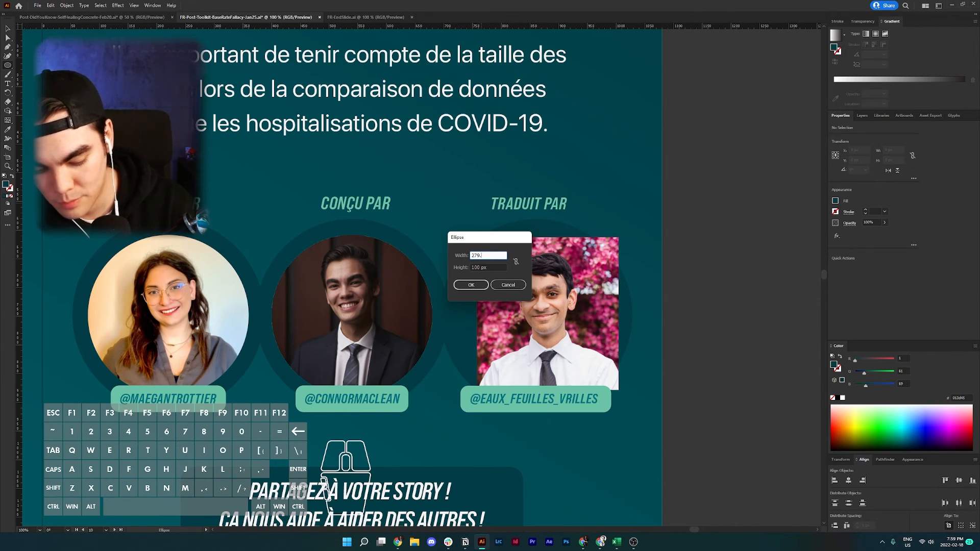
text(656)
key(BackSpace)
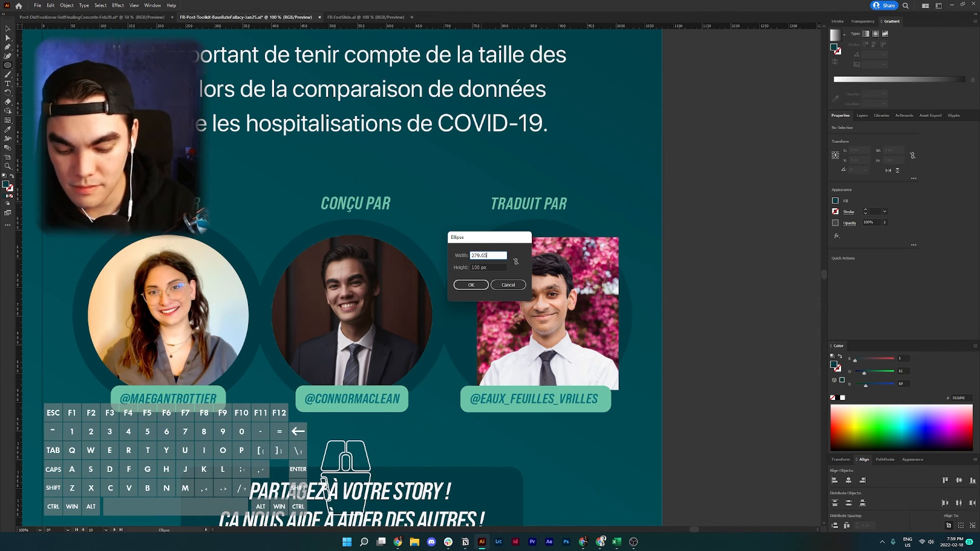
text(5)
Set the new ellipse's height to 279.6555 px and create the circle over the translator's headshot.
click(498, 267)
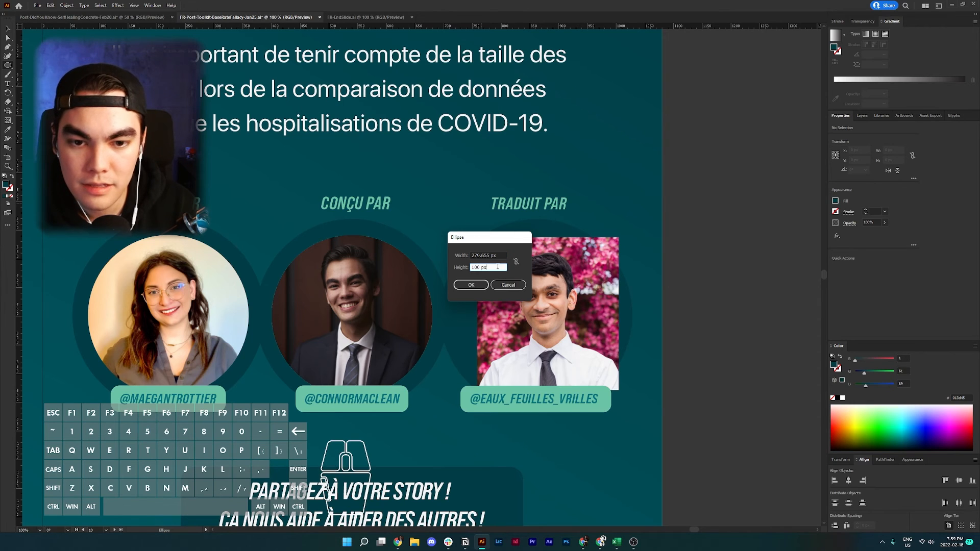
double_click(489, 268)
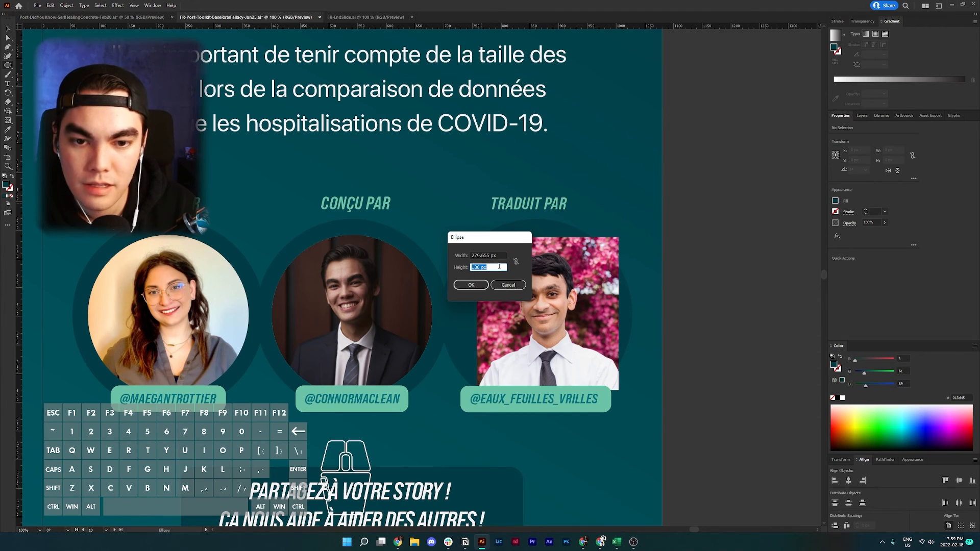
click(516, 263)
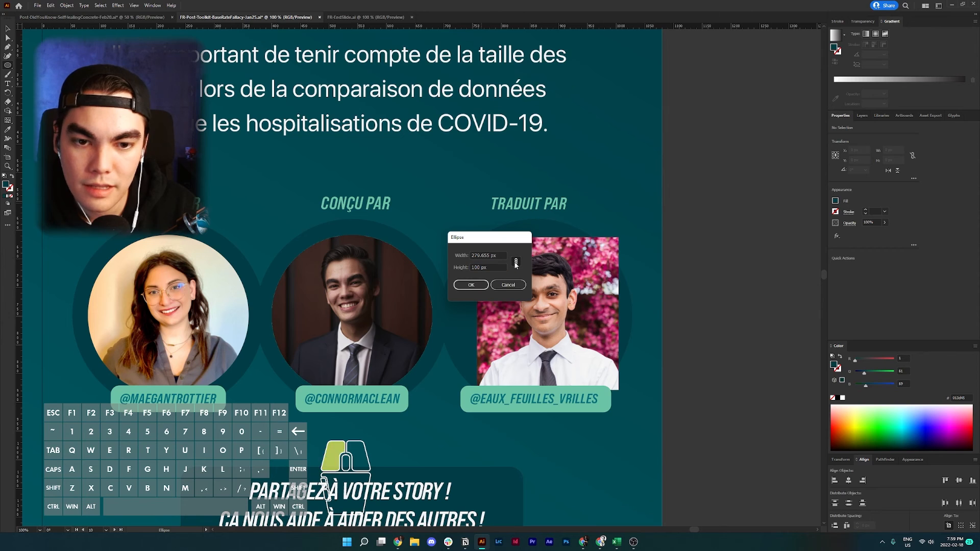
click(516, 263)
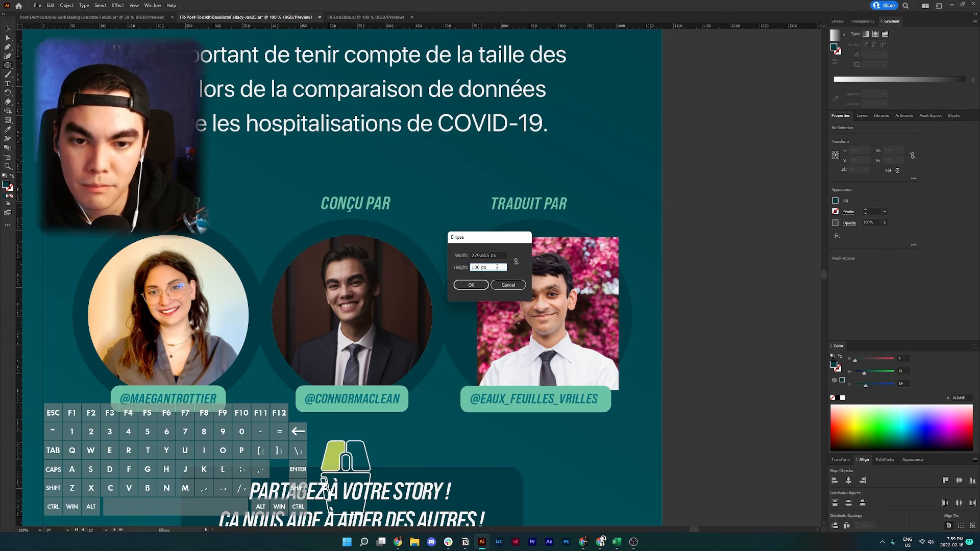
double_click(496, 267)
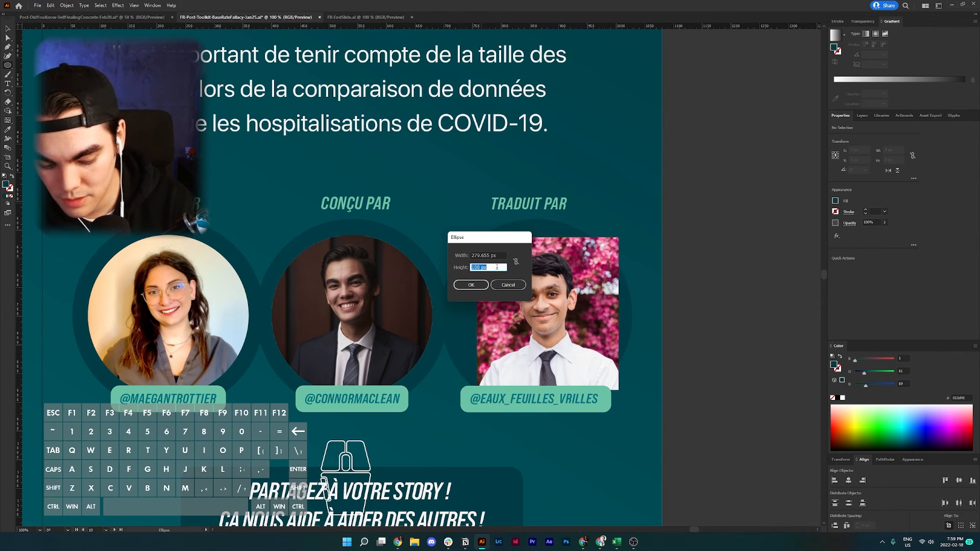
text(279.6)
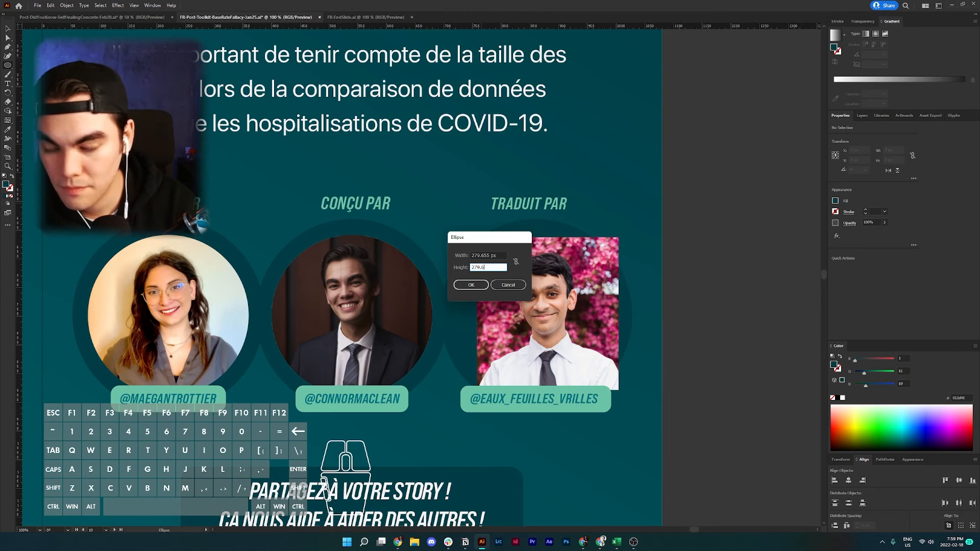
text(555)
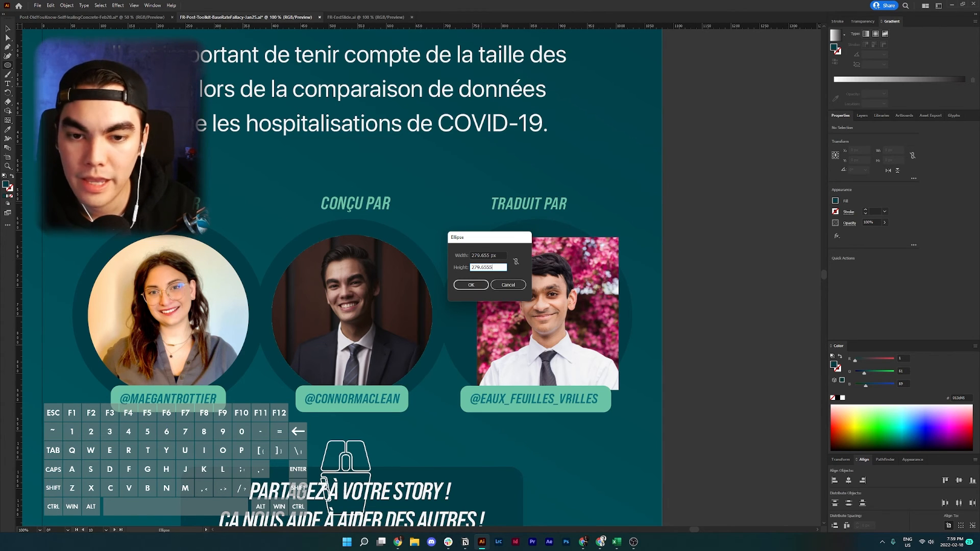
click(471, 285)
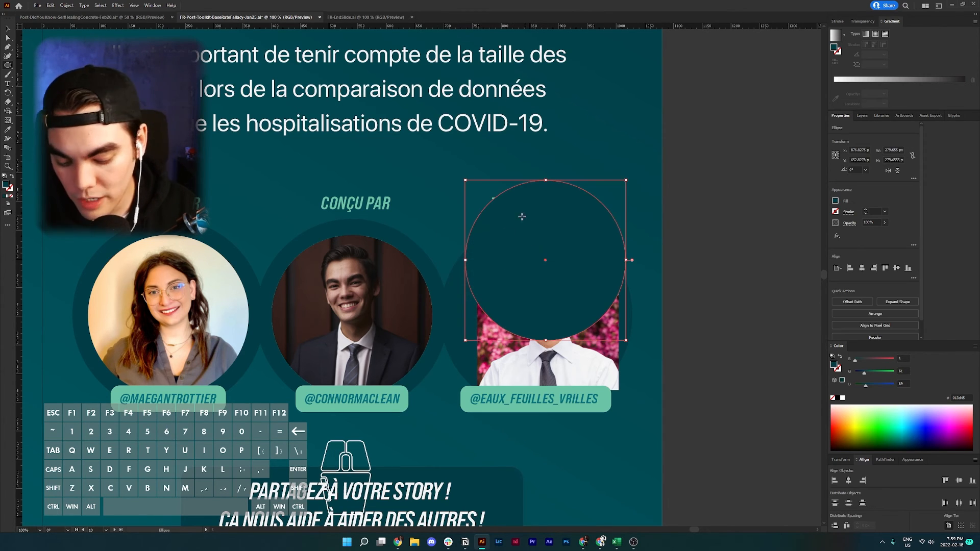
Move the new circle and the translator's headshot off the artboard, with the circle stacked over the photo.
drag(526, 227, 759, 233)
scroll(742, 237, right, 5)
drag(297, 316, 504, 271)
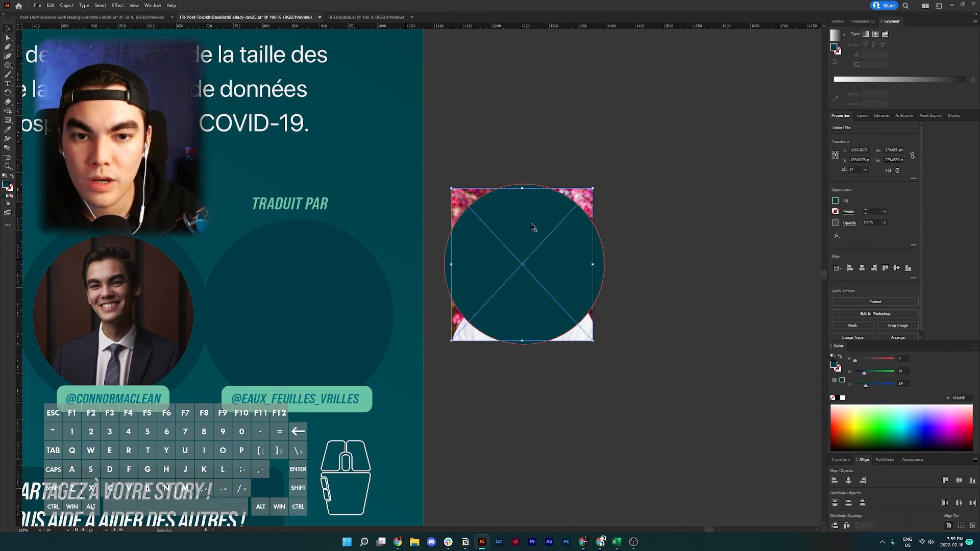
click(631, 224)
click(602, 238)
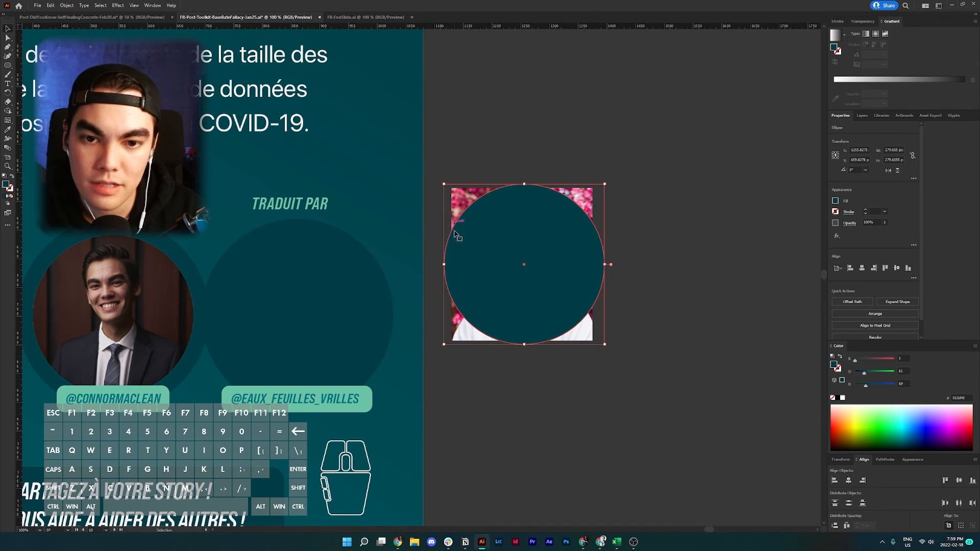
Enlarge the translator's headshot proportionally to about 289 by 312 px so it extends beyond the circle.
click(477, 196)
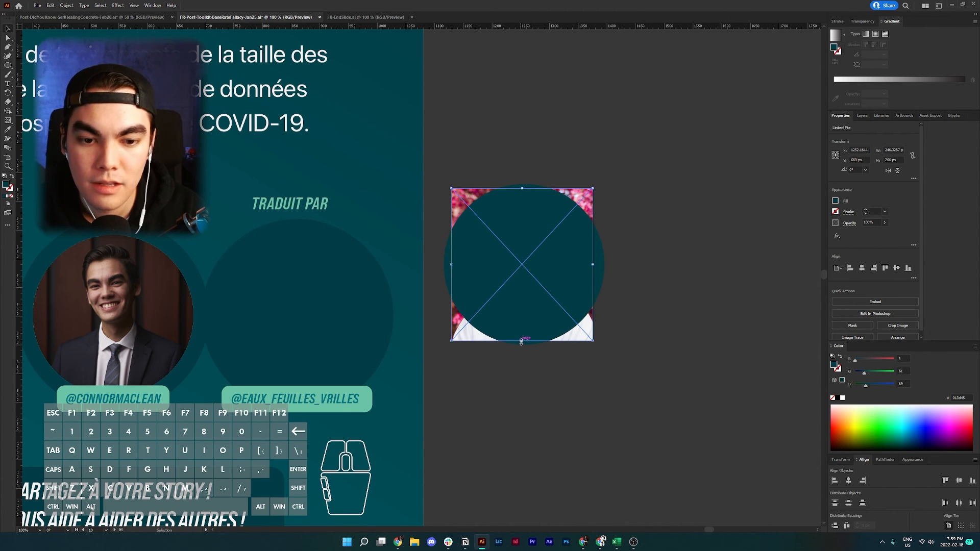
drag(522, 341, 565, 345)
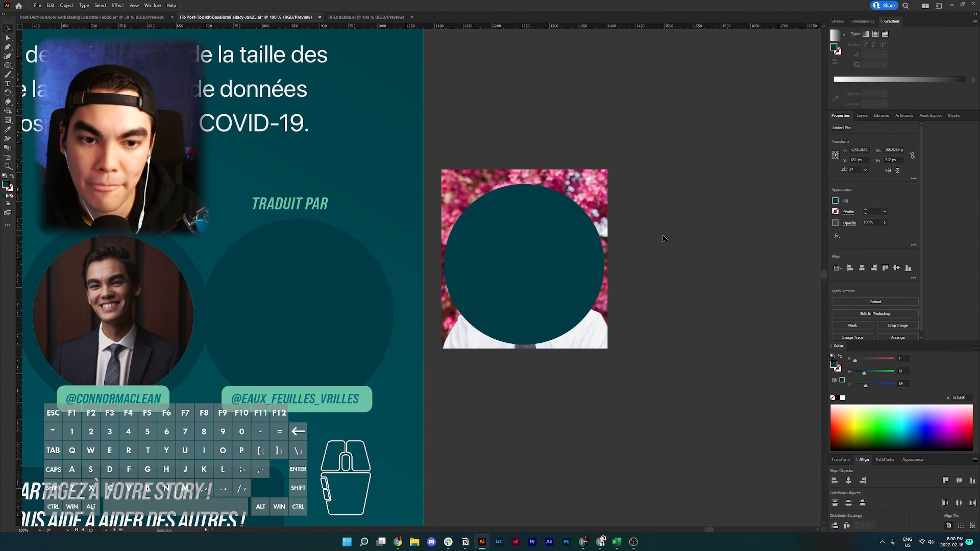
click(665, 235)
Make a clipping mask from the circle and the translator's headshot.
click(496, 177)
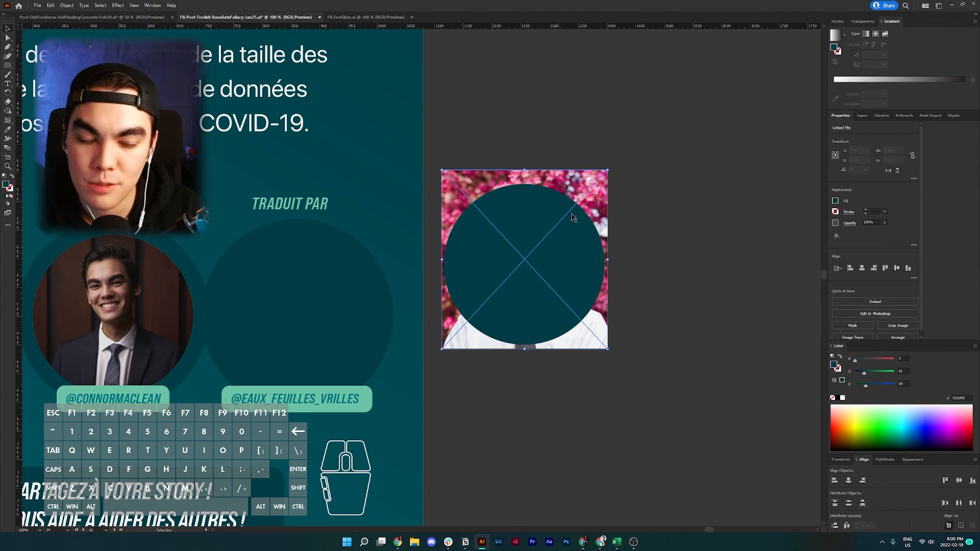
click(559, 231)
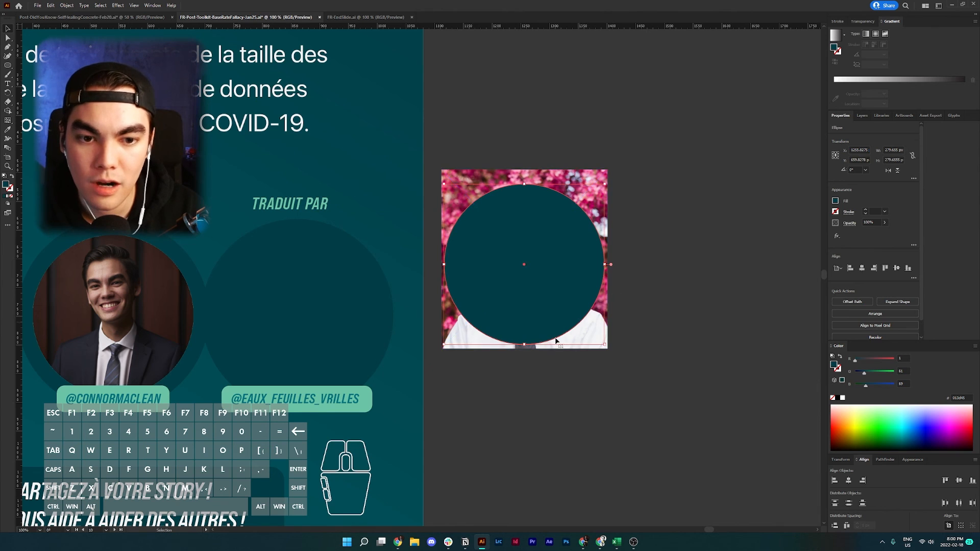
drag(689, 174, 526, 270)
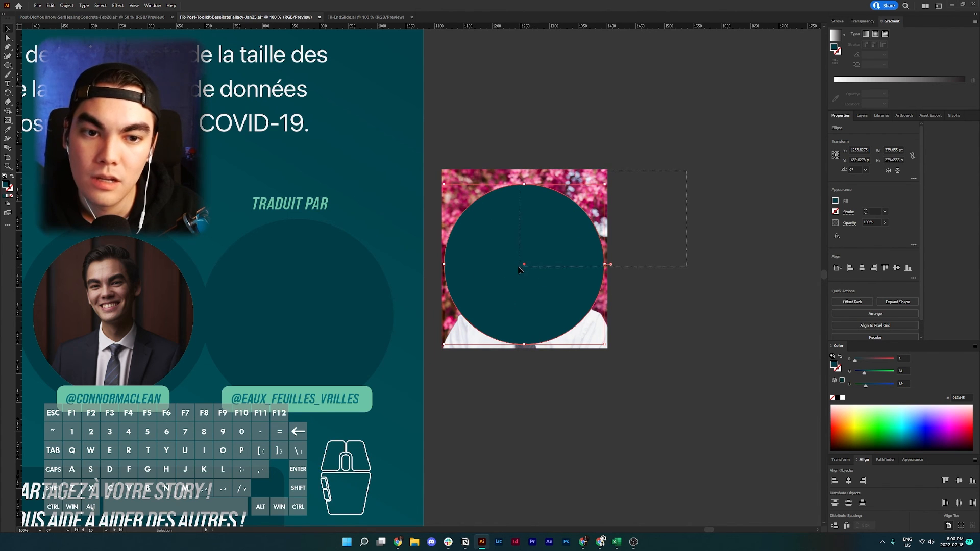
right_click(532, 222)
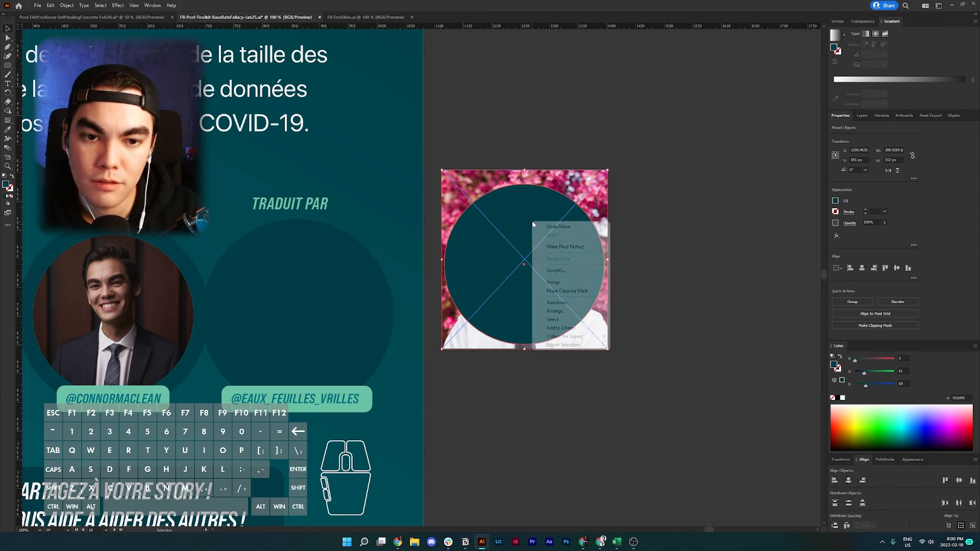
click(554, 292)
Move the circular headshot onto the ring beneath TRADUIT PAR, level with the other two portraits.
drag(545, 306, 123, 350)
scroll(123, 350, left, 10)
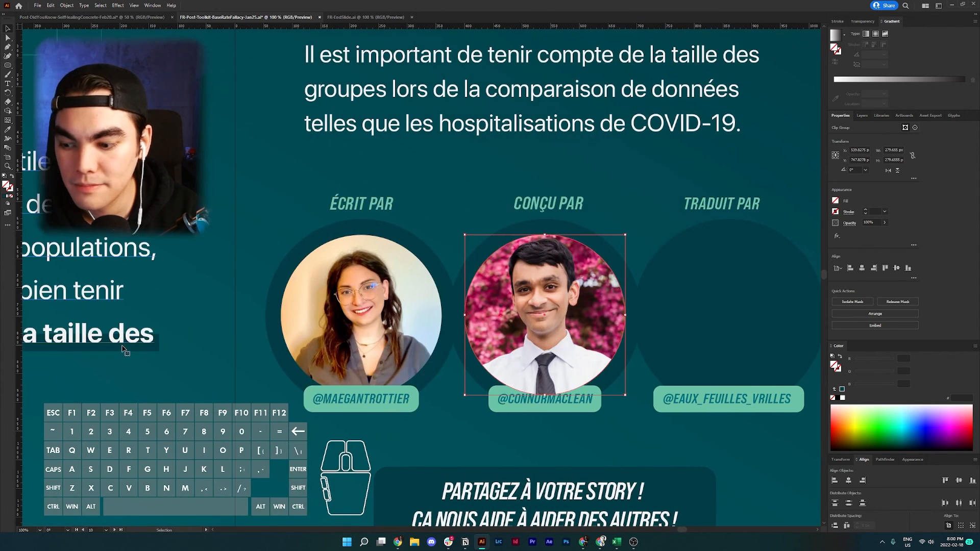
drag(533, 335, 714, 334)
scroll(715, 334, right, 3)
Bring the translator's handle text and its green label to the front, over the lower edge of the headshot.
click(685, 404)
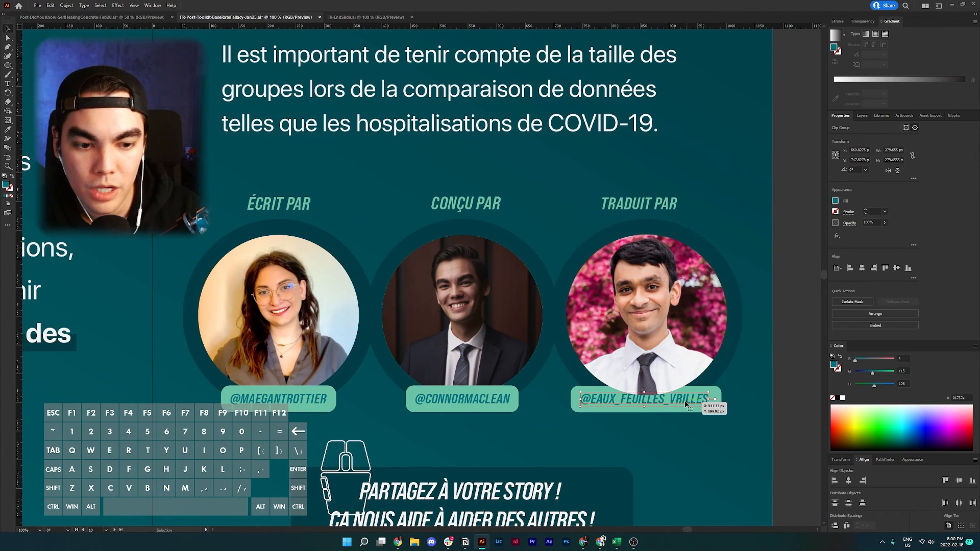
click(685, 404)
shift+click(604, 413)
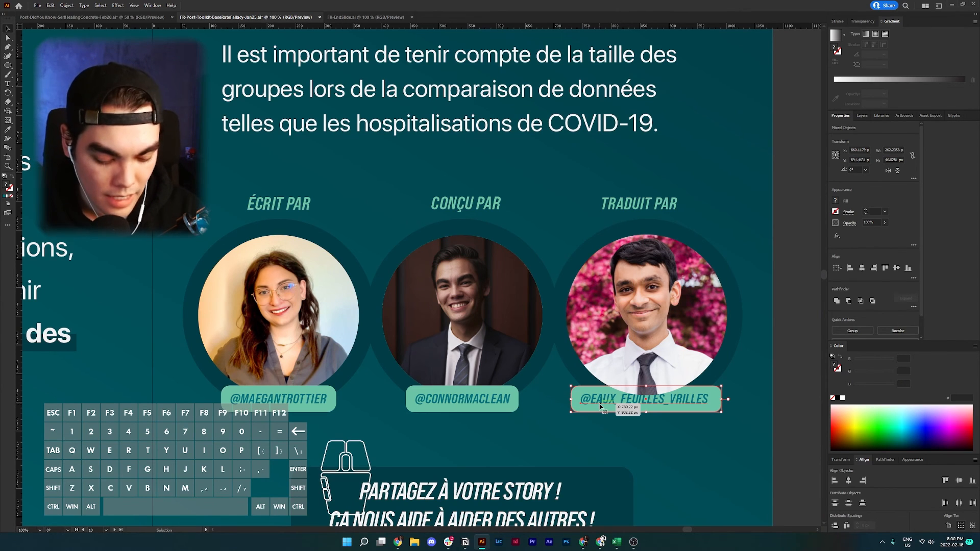
key(ctrl)
key(shift)
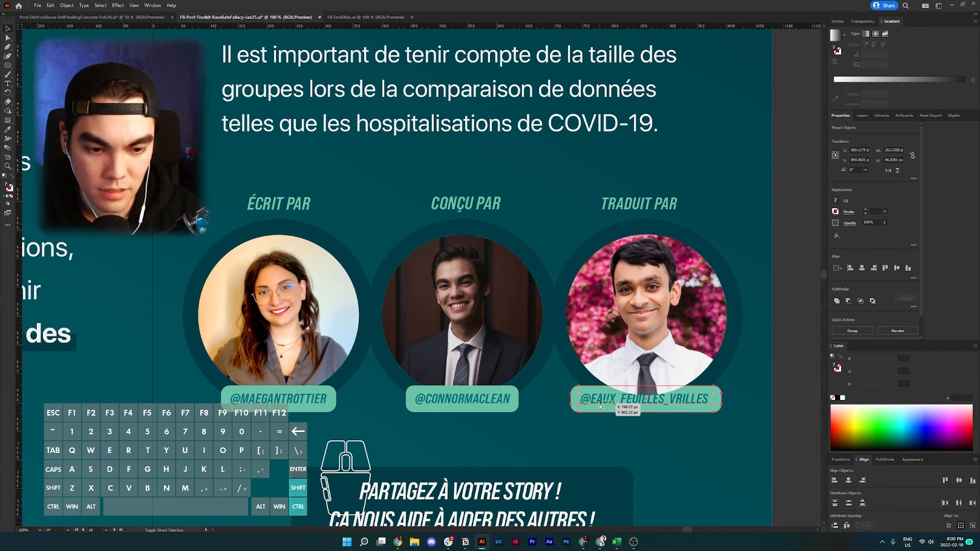
key(ctrl+shift+bracketright)
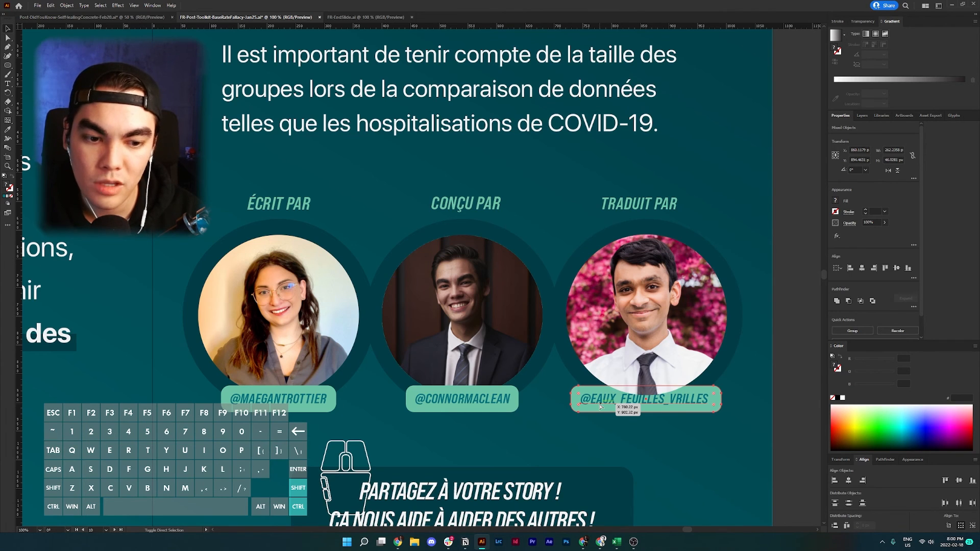
key(ctrl+shift+bracketright)
key(ctrl+shift+bracketleft)
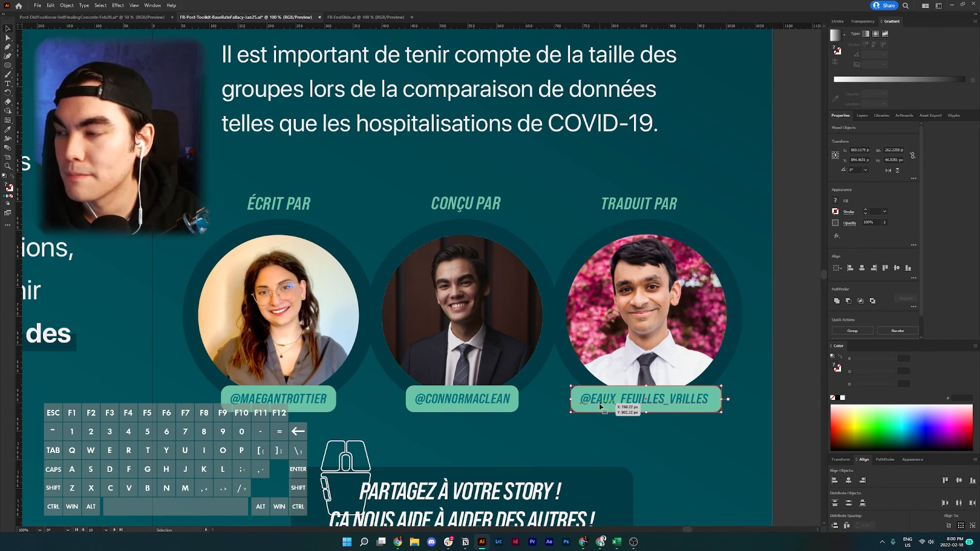
scroll(642, 379, right, 3)
click(764, 361)
Review the finished end slide and the preceding slides back to the hospitalisation rate slide for consistency.
scroll(711, 362, down, 1)
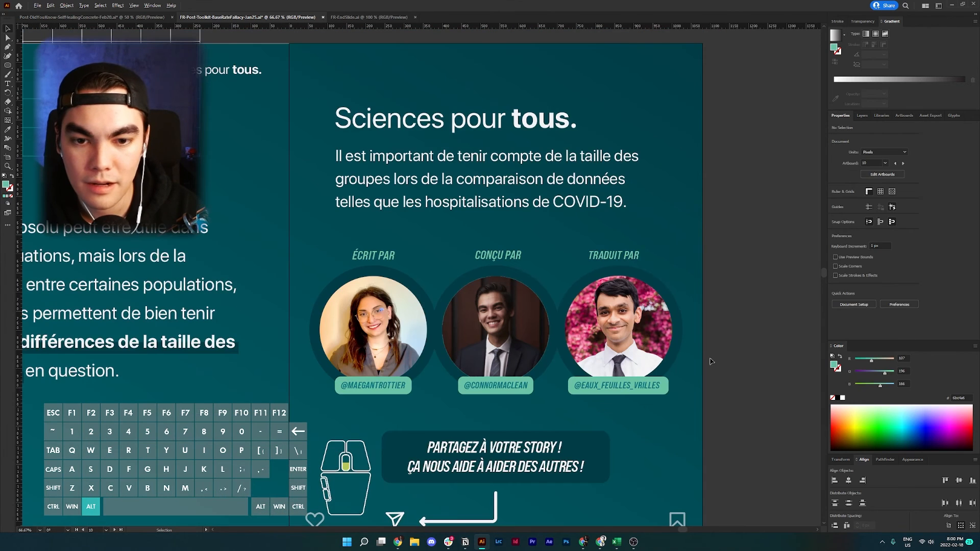
scroll(711, 361, down, 2)
scroll(707, 364, down, 1)
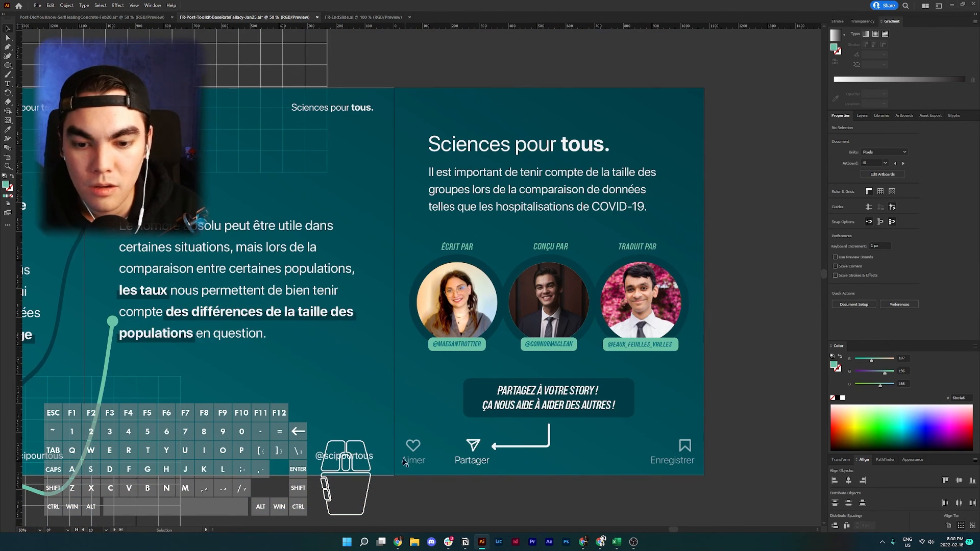
scroll(554, 347, down, 1)
scroll(541, 348, left, 3)
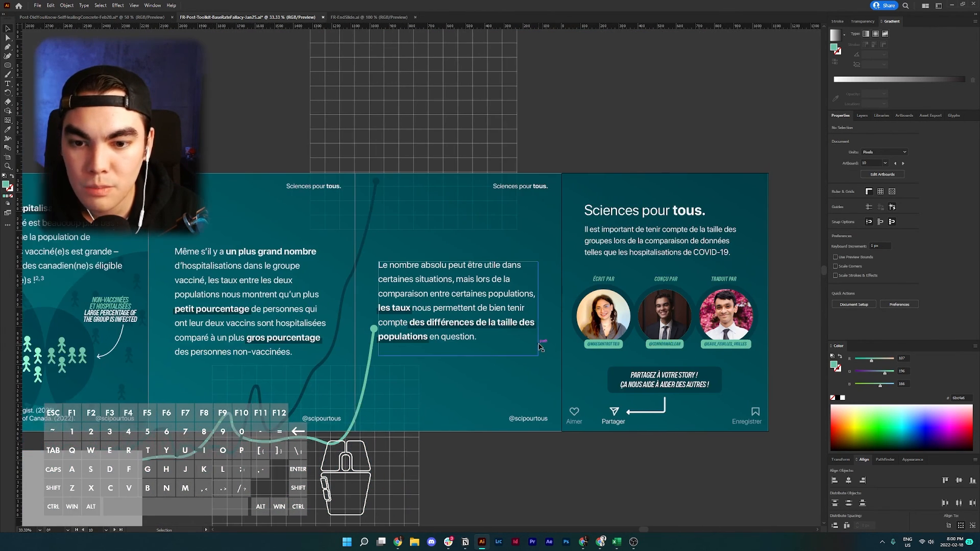
scroll(540, 347, left, 8)
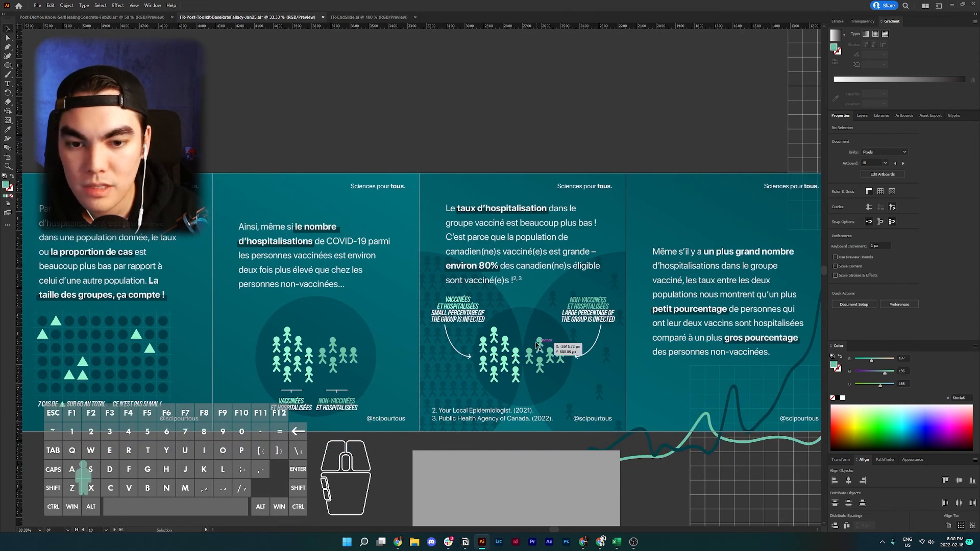
click(463, 319)
Move the paragraph beginning "Ainsi, même si le nombre d'hospitalisations" and its highlights slightly up on their slide.
scroll(463, 320, left, 4)
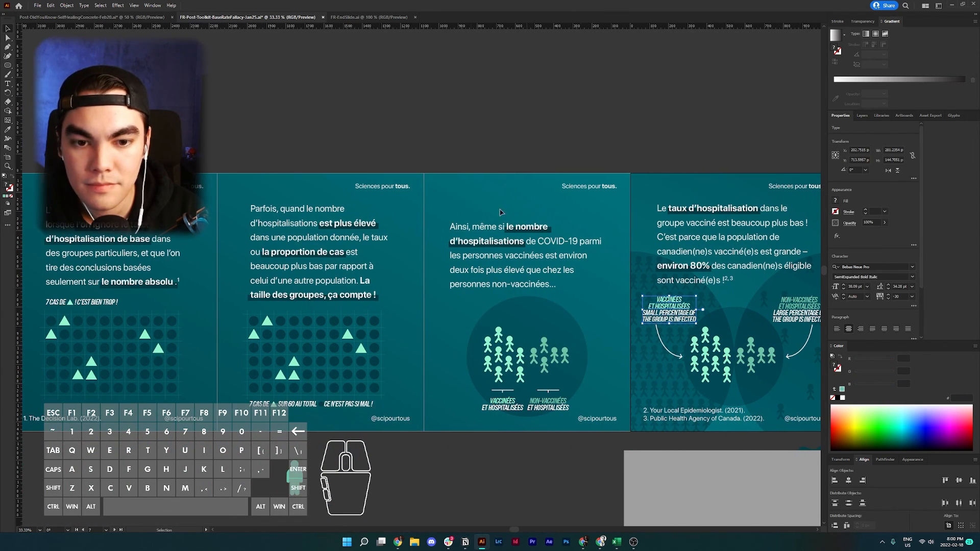
click(542, 273)
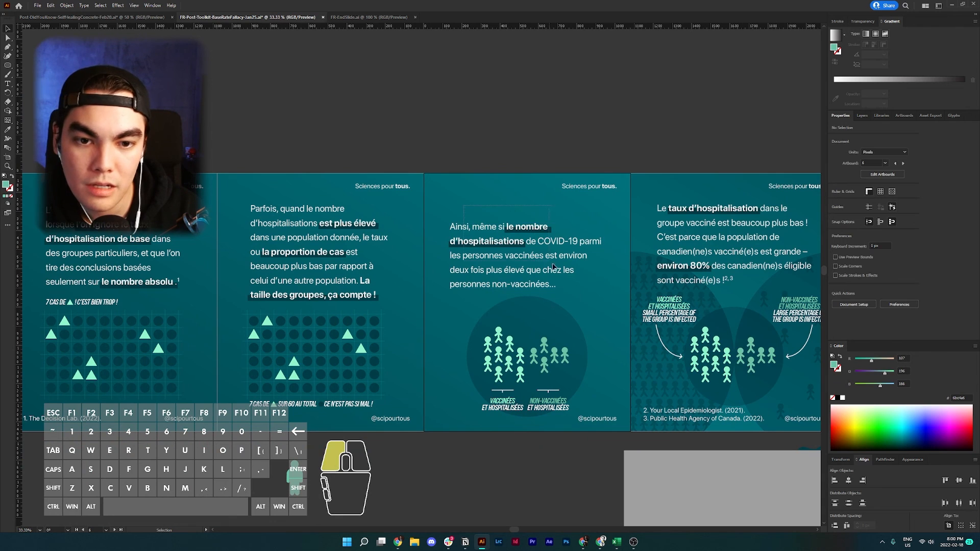
drag(540, 273, 540, 264)
Try moving the cover slide's title group slightly lower, and undo the move.
scroll(452, 319, left, 8)
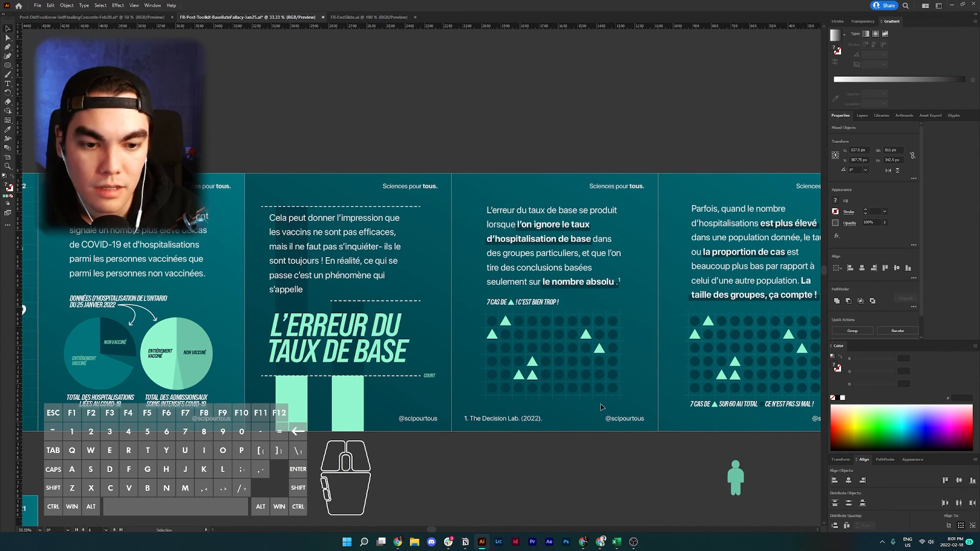
scroll(411, 223, left, 3)
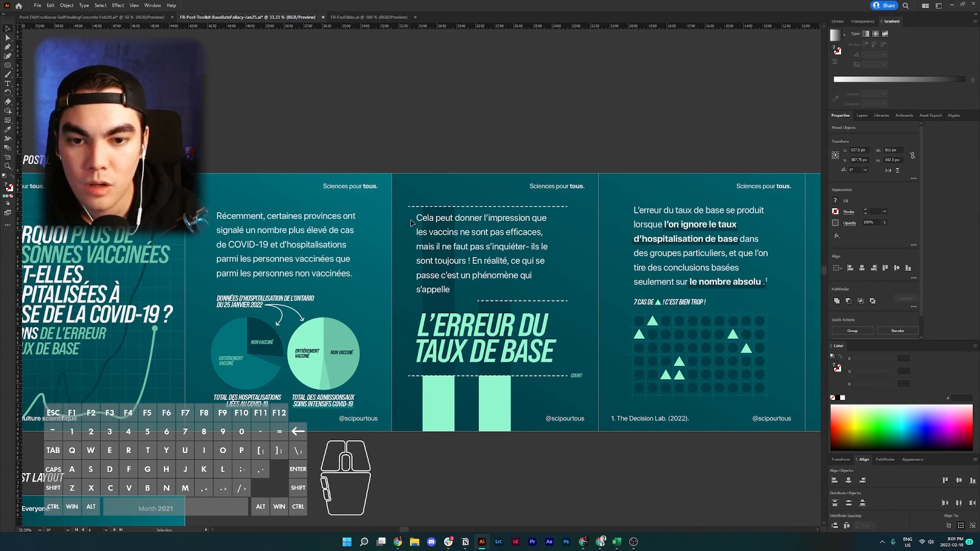
scroll(547, 375, left, 3)
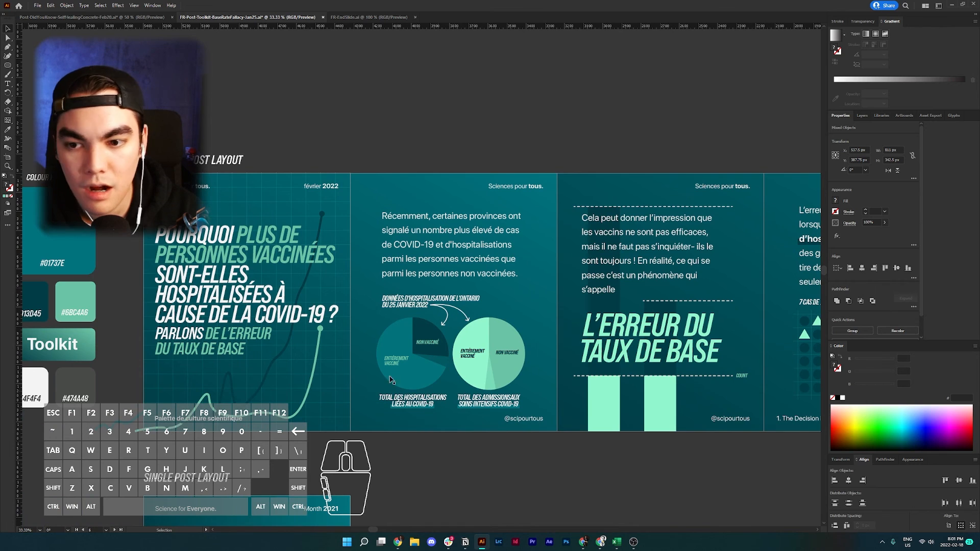
scroll(412, 321, left, 3)
click(394, 316)
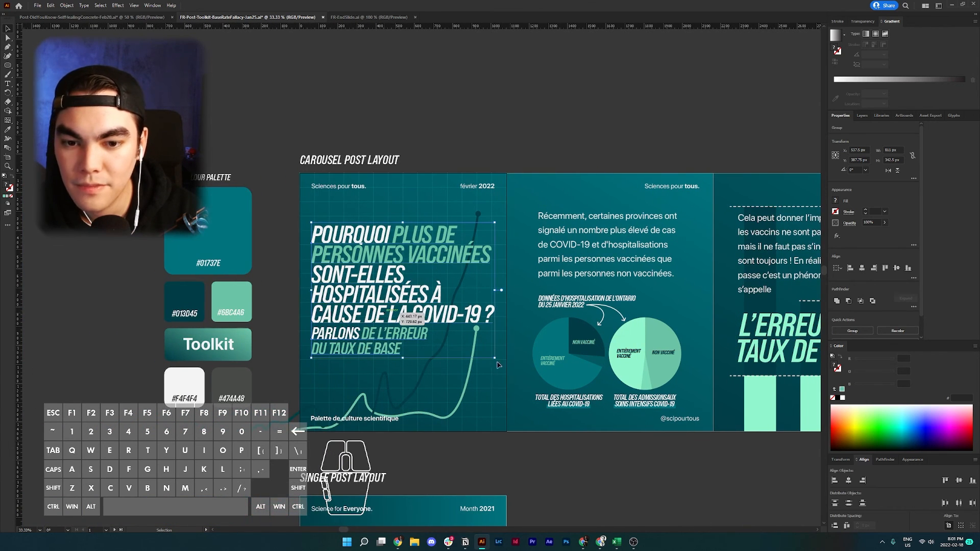
drag(393, 316, 393, 316)
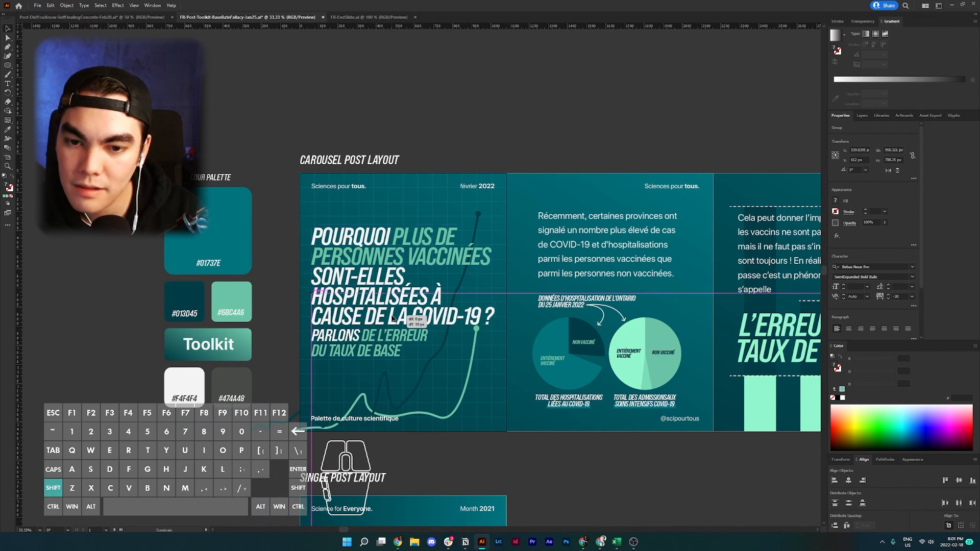
key(ctrl+z)
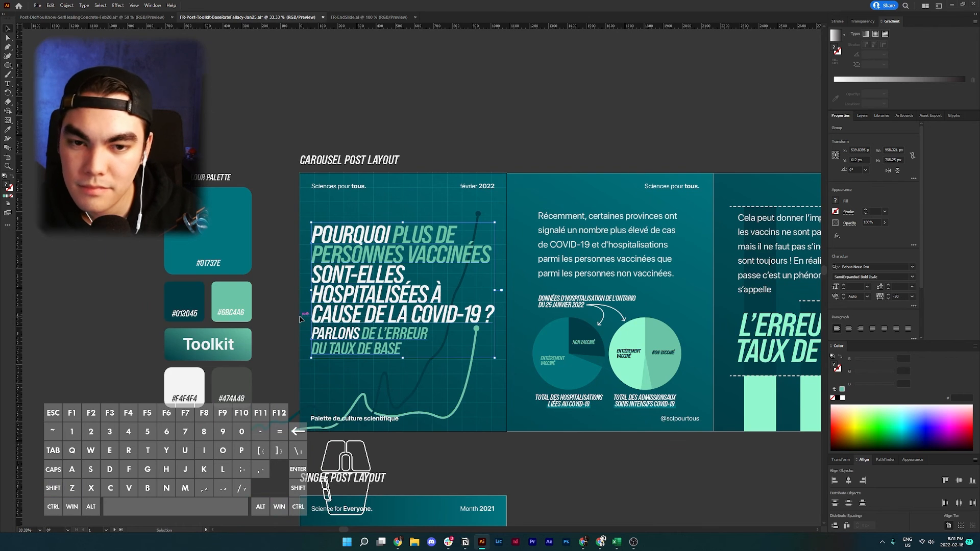
click(284, 321)
scroll(517, 306, right, 15)
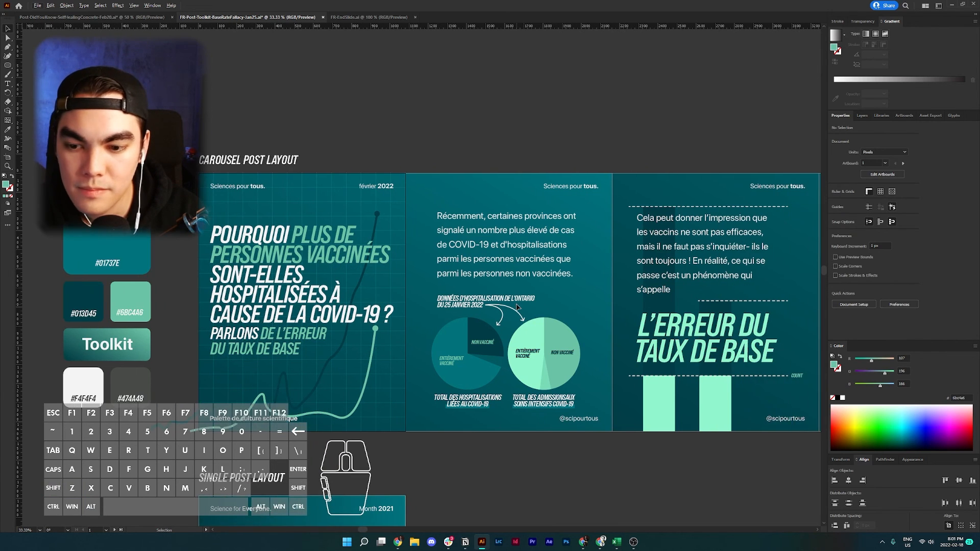
Start an Export for Screens covering artboards 1 to 10, excluding the Single post artboard.
scroll(517, 307, right, 17)
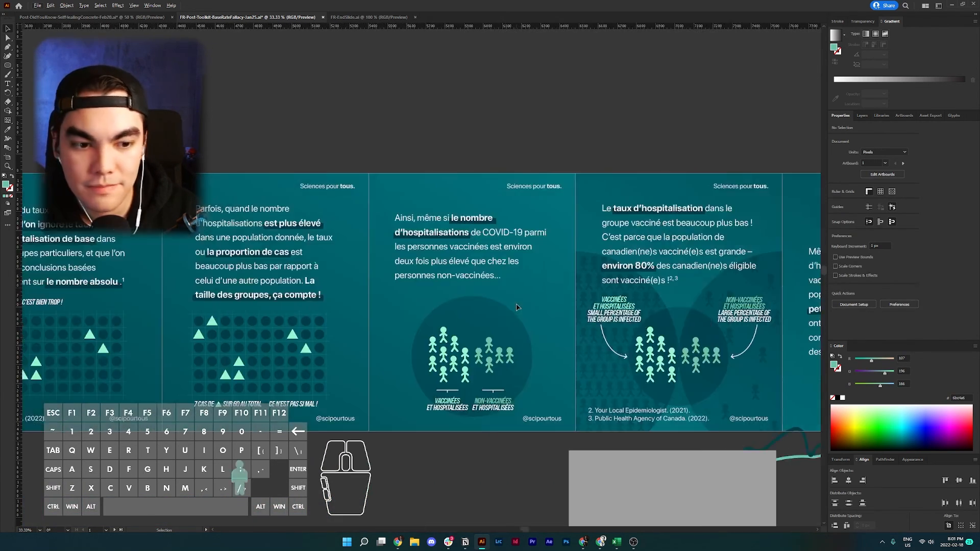
scroll(517, 307, right, 3)
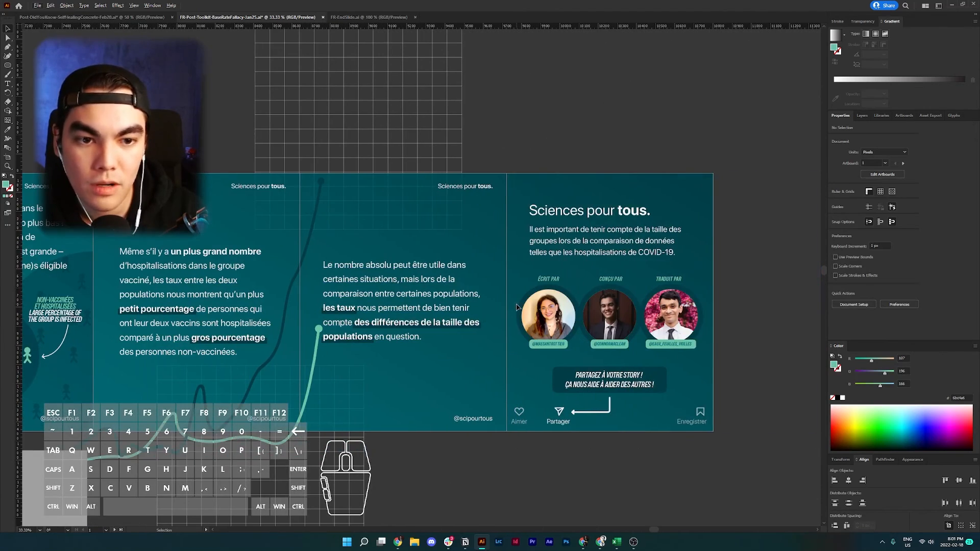
click(37, 5)
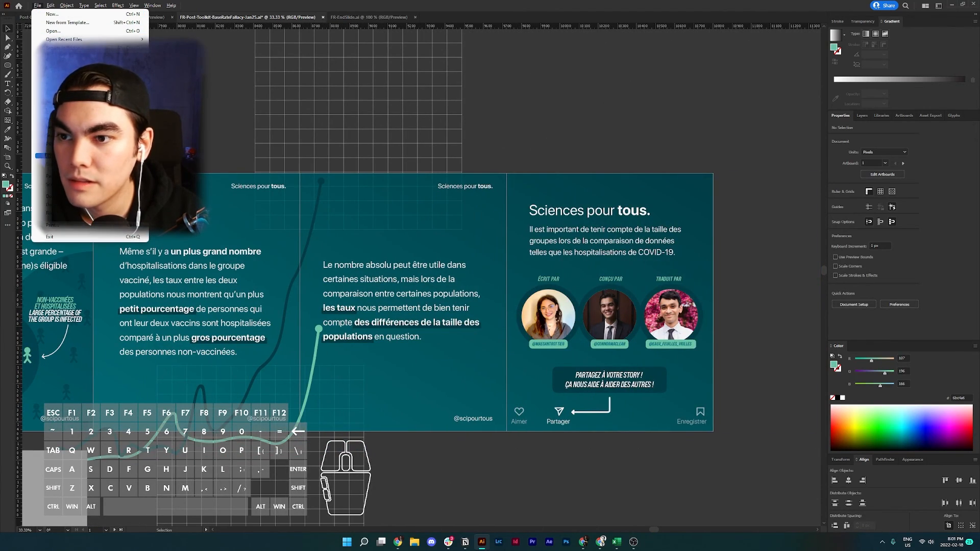
mouse_move(76, 155)
click(176, 156)
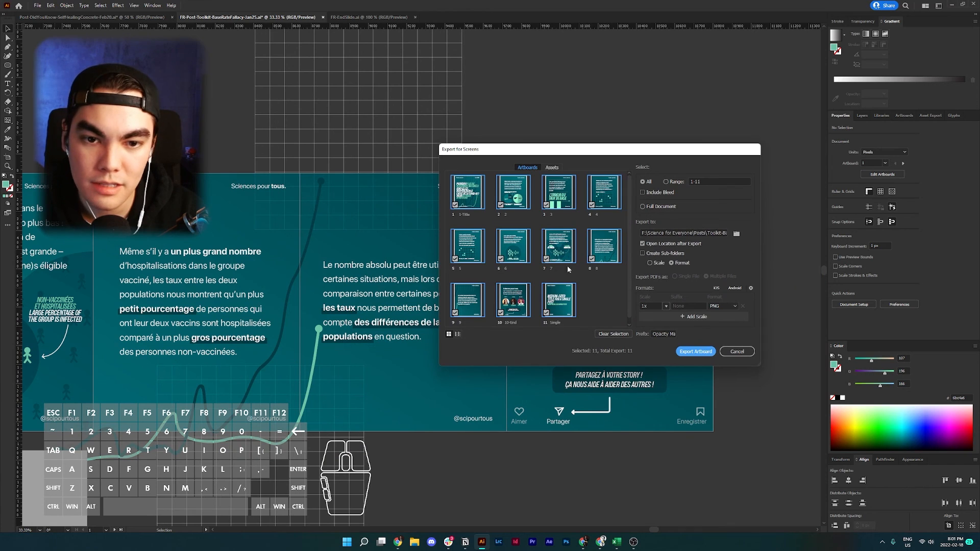
click(548, 301)
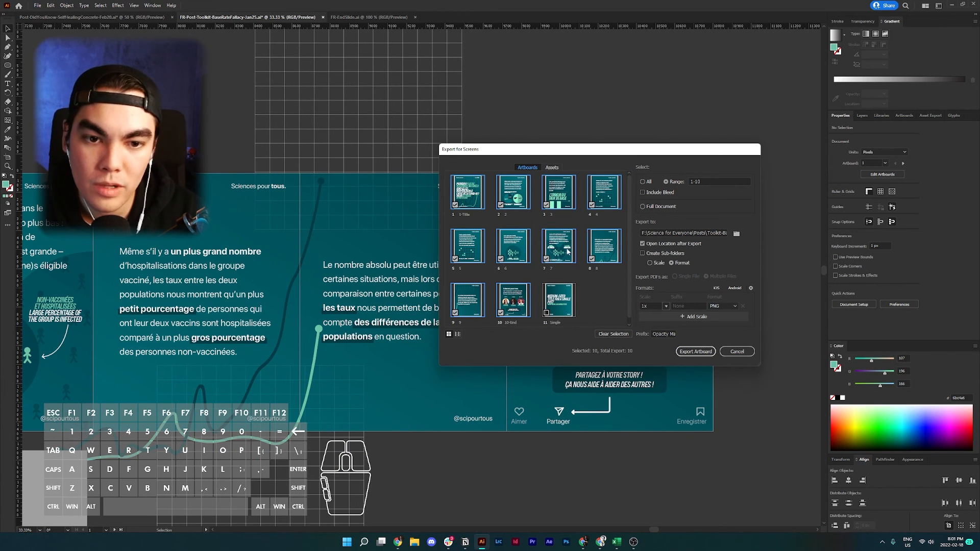
Set the export file name prefix to "FR-COVID19Hospitalizations".
double_click(669, 334)
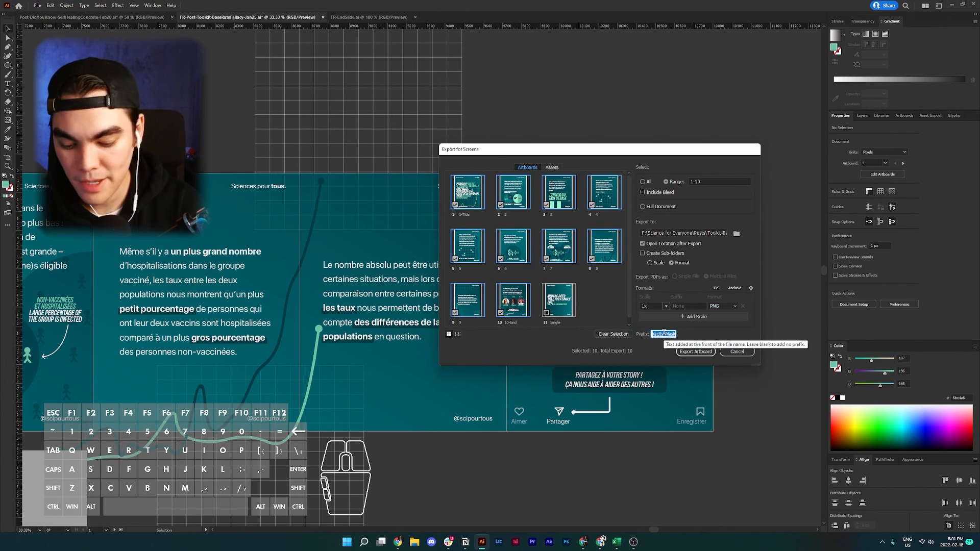
text(FR-)
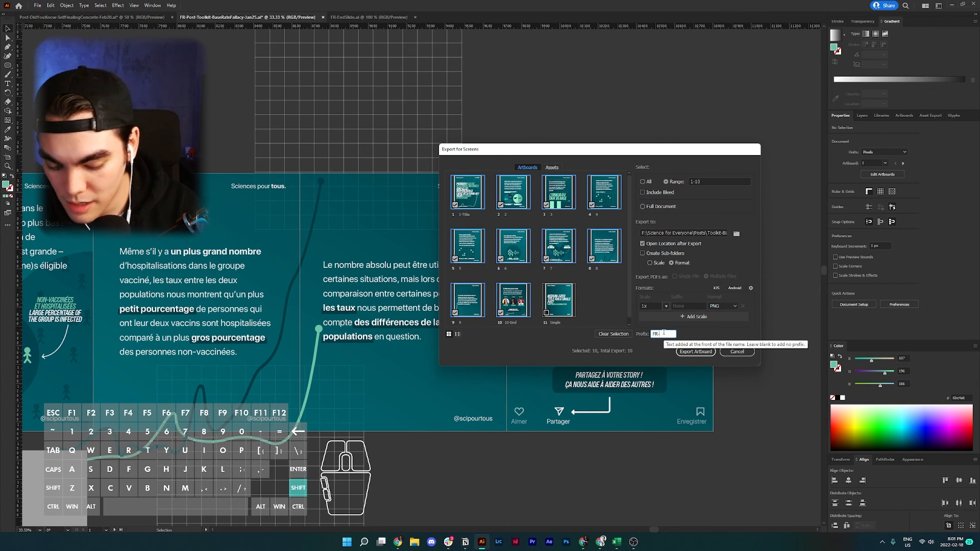
text(COVID)
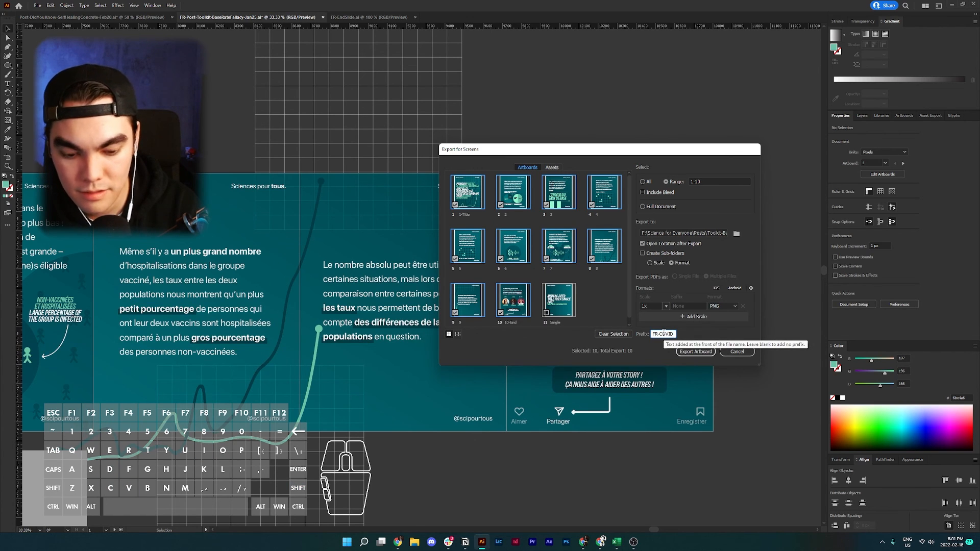
text(-Hospitalizat)
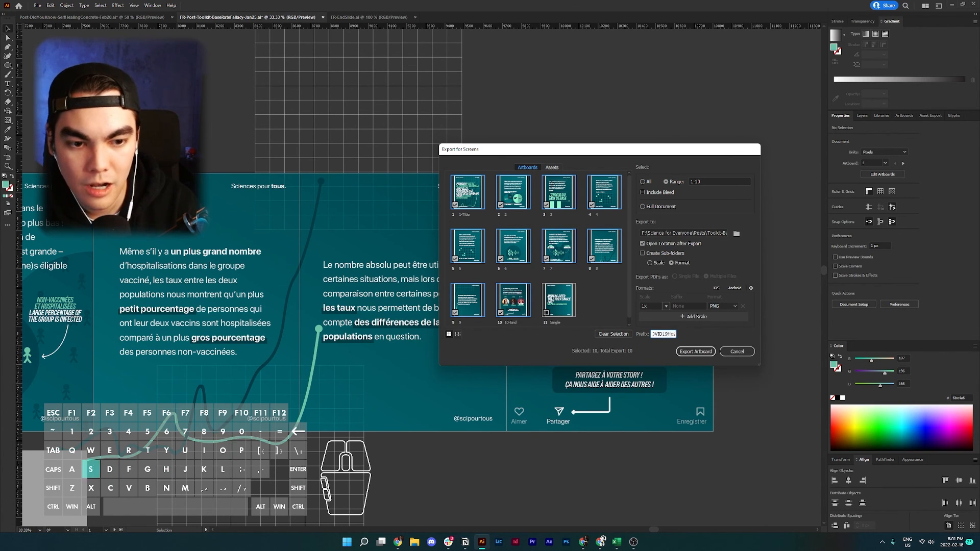
text(ions)
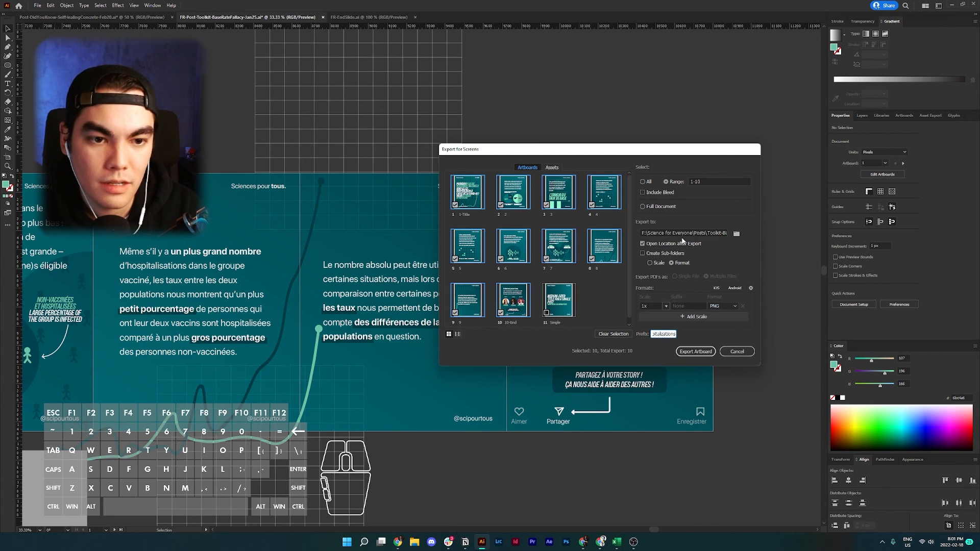
Export the chosen artboards as PNG to the Toolkit-BaseRateFallacy-Jan25 folder with sub-folder creation enabled.
click(737, 234)
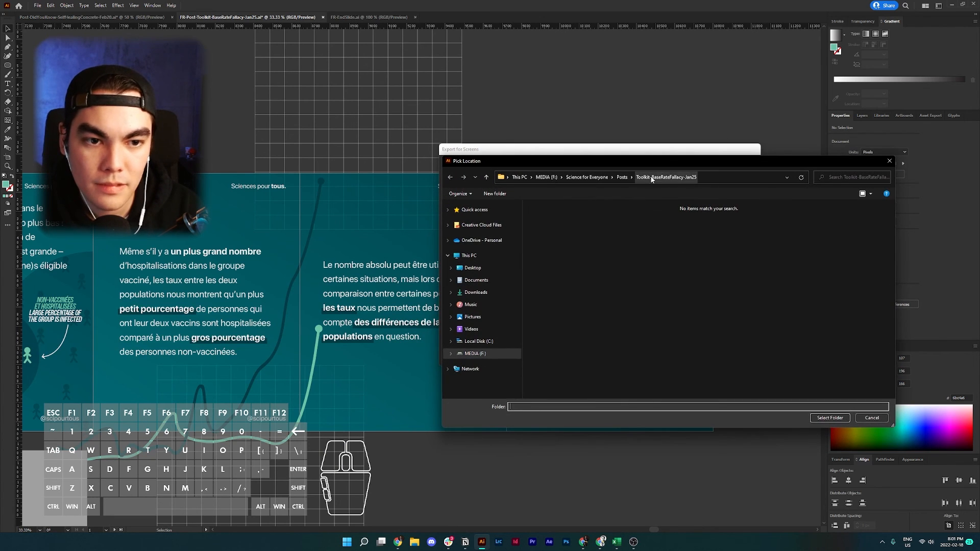
click(841, 417)
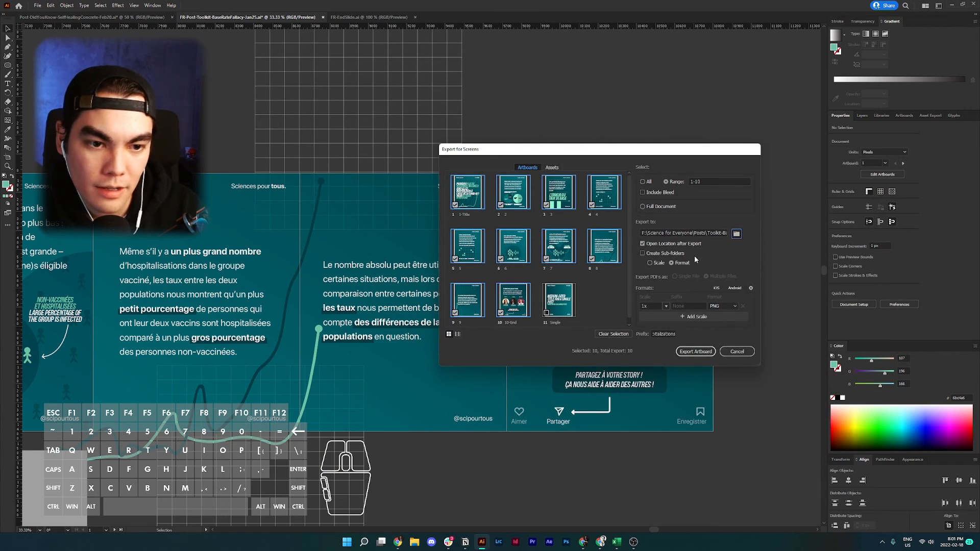
click(643, 253)
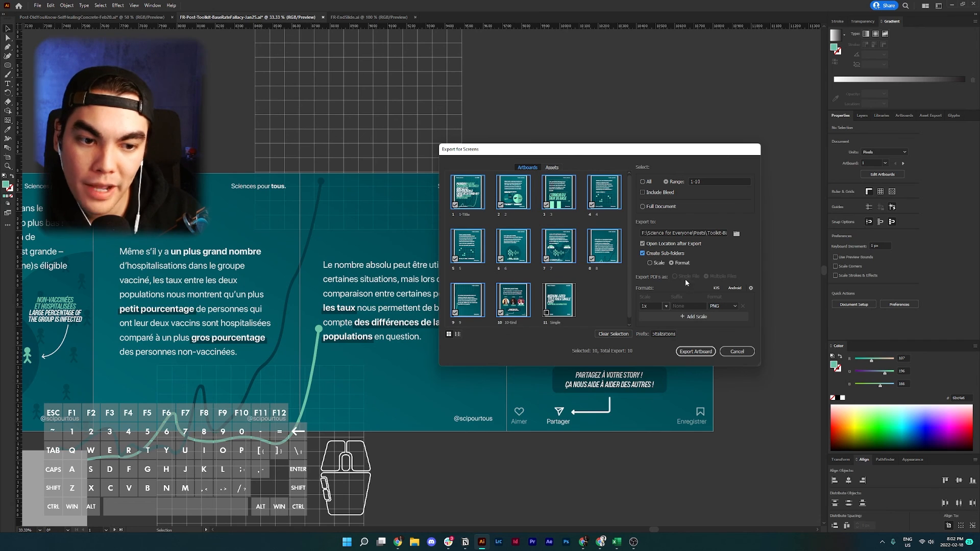
click(725, 306)
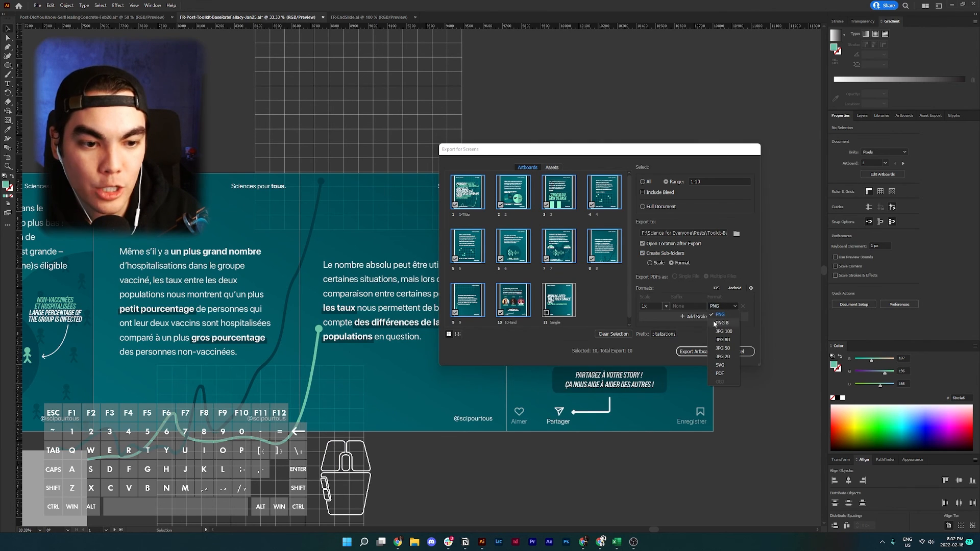
click(719, 315)
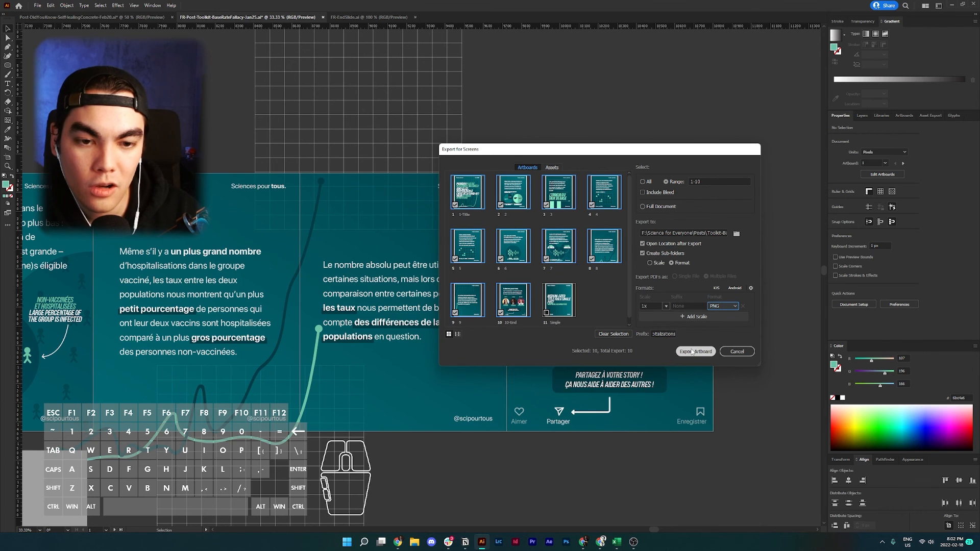
click(692, 351)
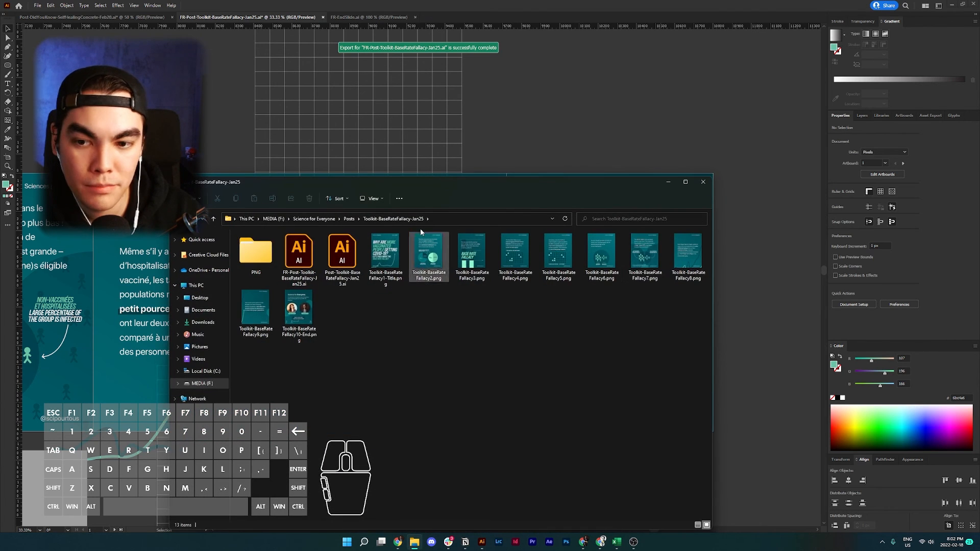
Select all ten exported French slide images in the PNG folder and switch to Slack.
drag(413, 179, 481, 112)
double_click(331, 185)
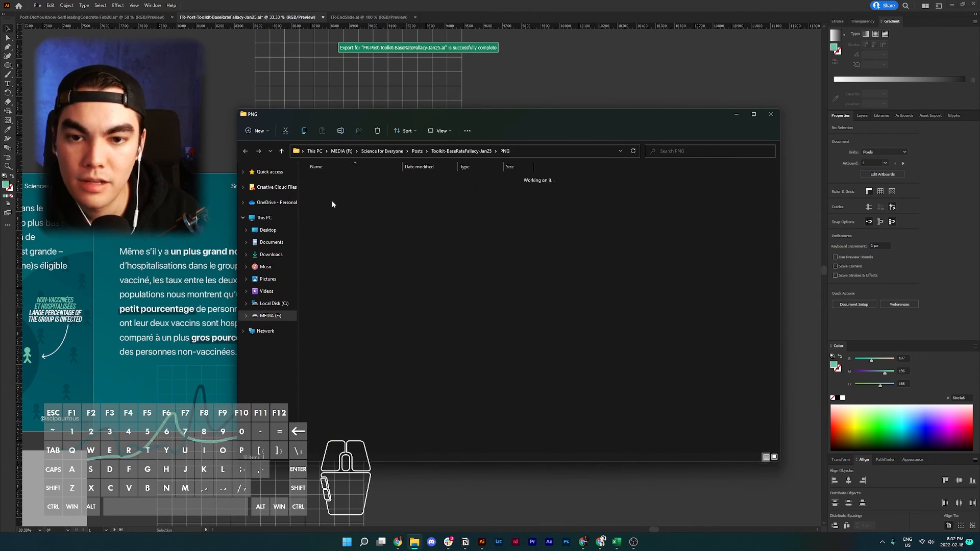
drag(318, 239, 727, 180)
click(704, 280)
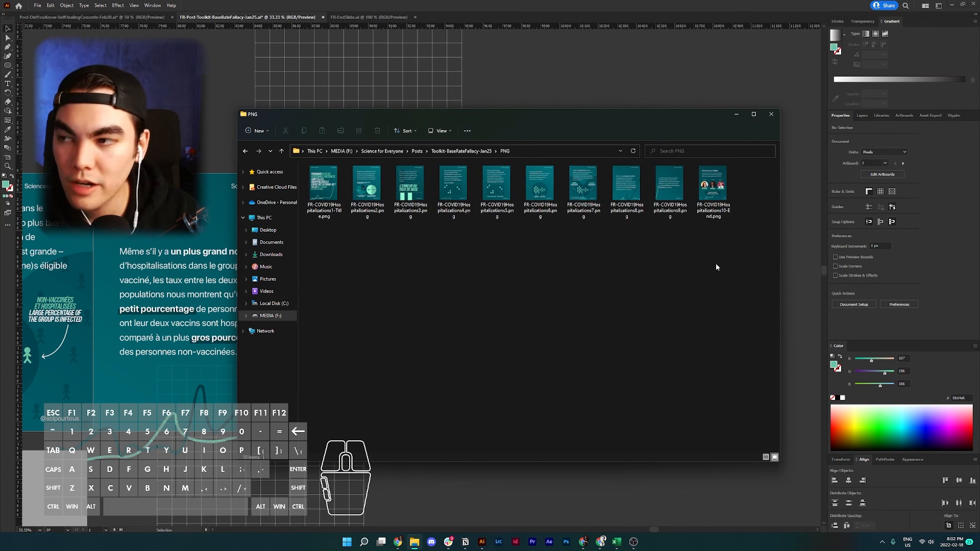
drag(716, 266, 334, 203)
click(448, 542)
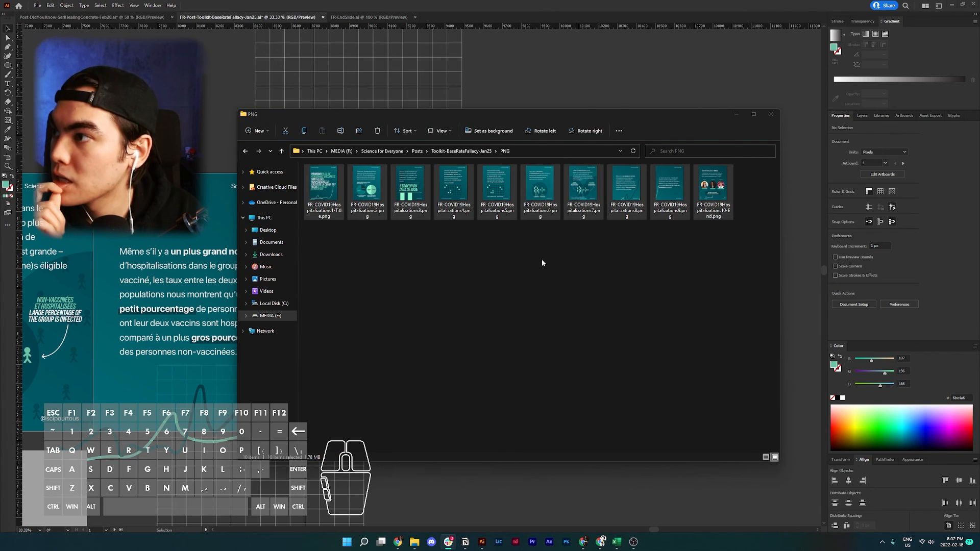